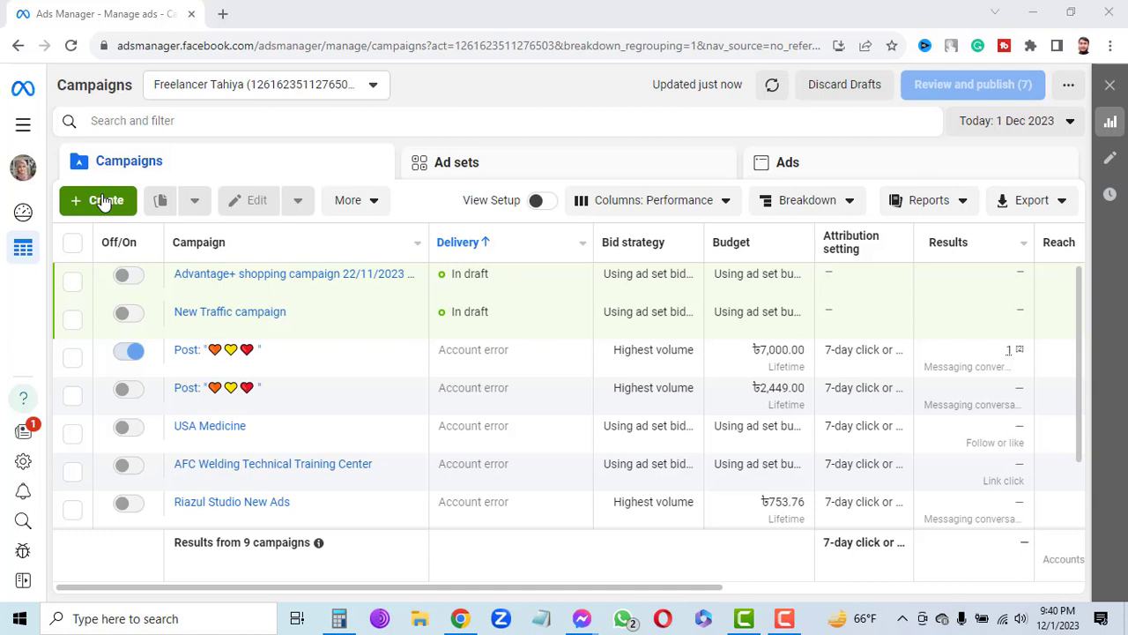
Open a new browser tab alongside Ads Manager and return to the campaign list
click(222, 13)
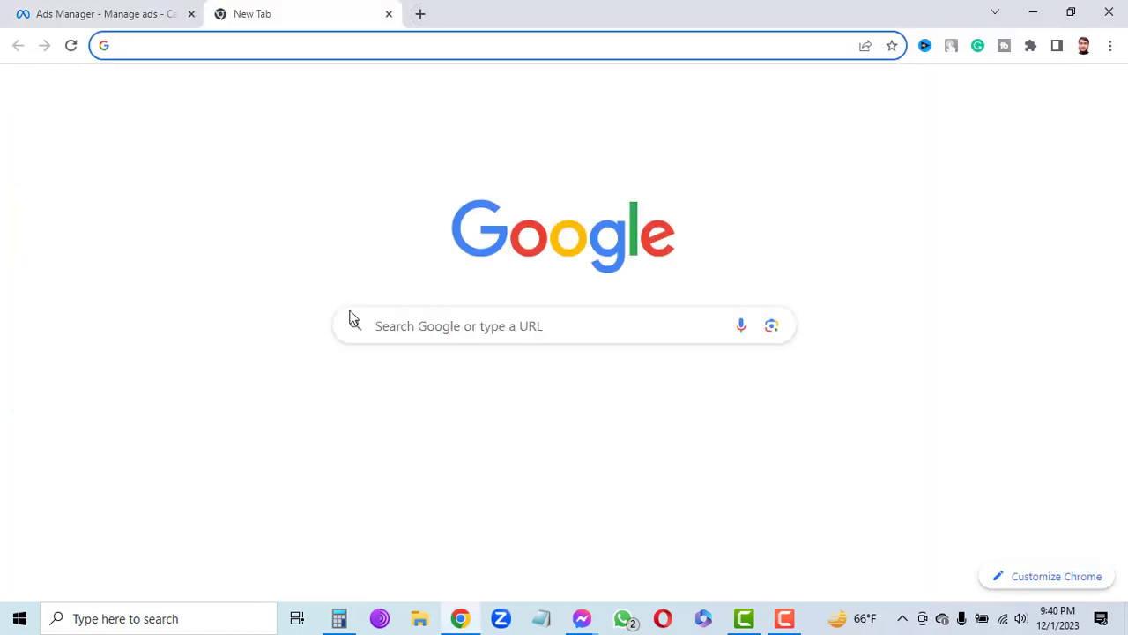
click(115, 13)
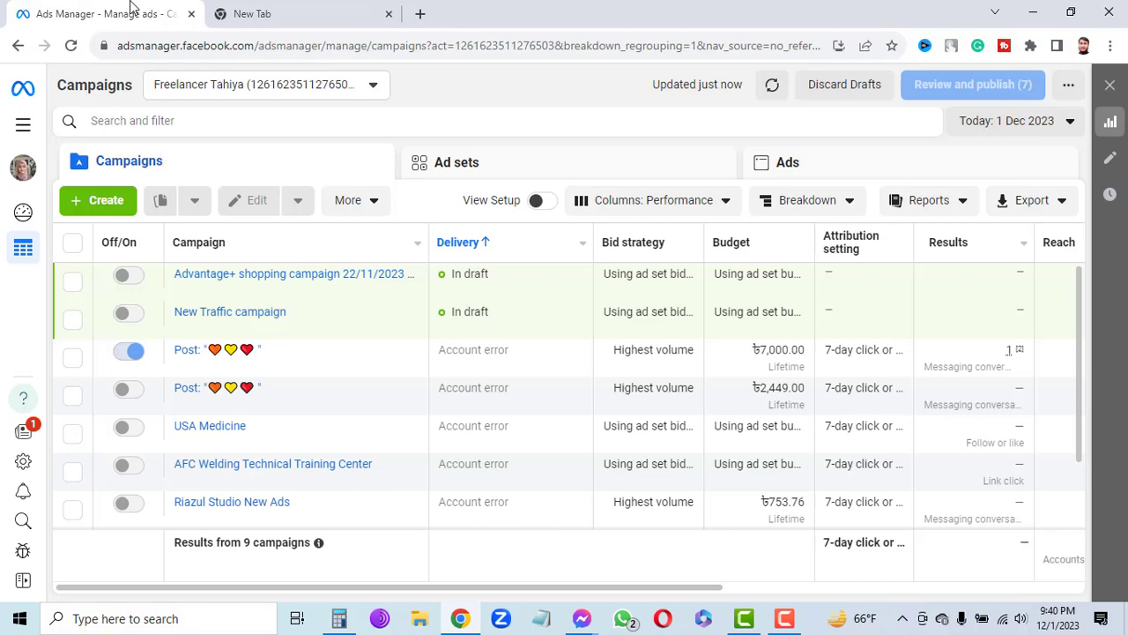
click(308, 14)
click(106, 15)
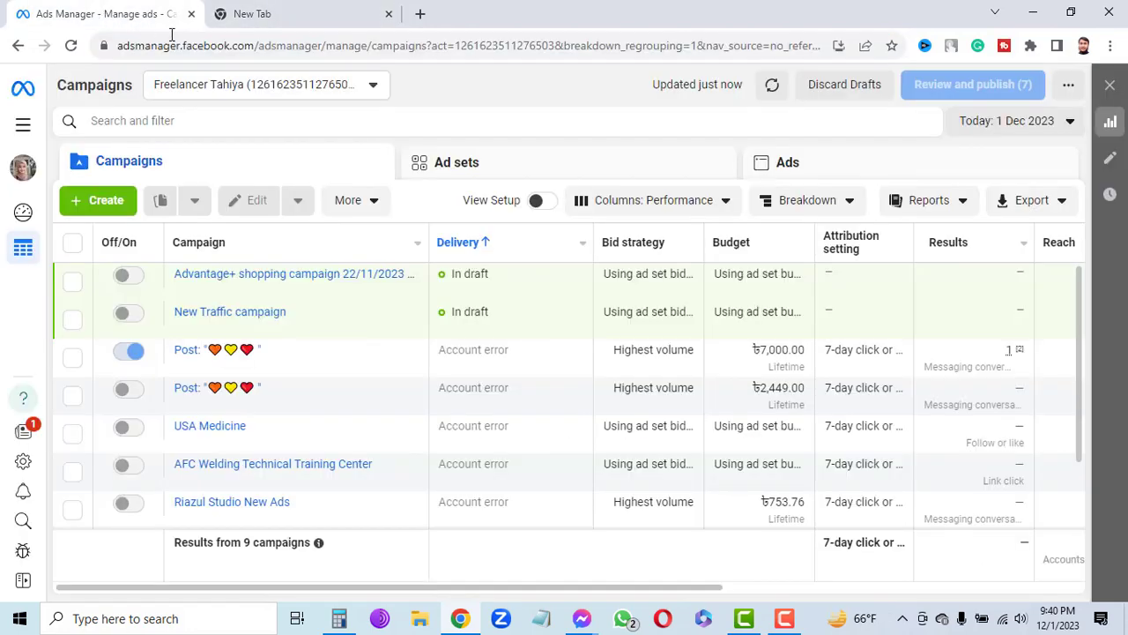
click(263, 15)
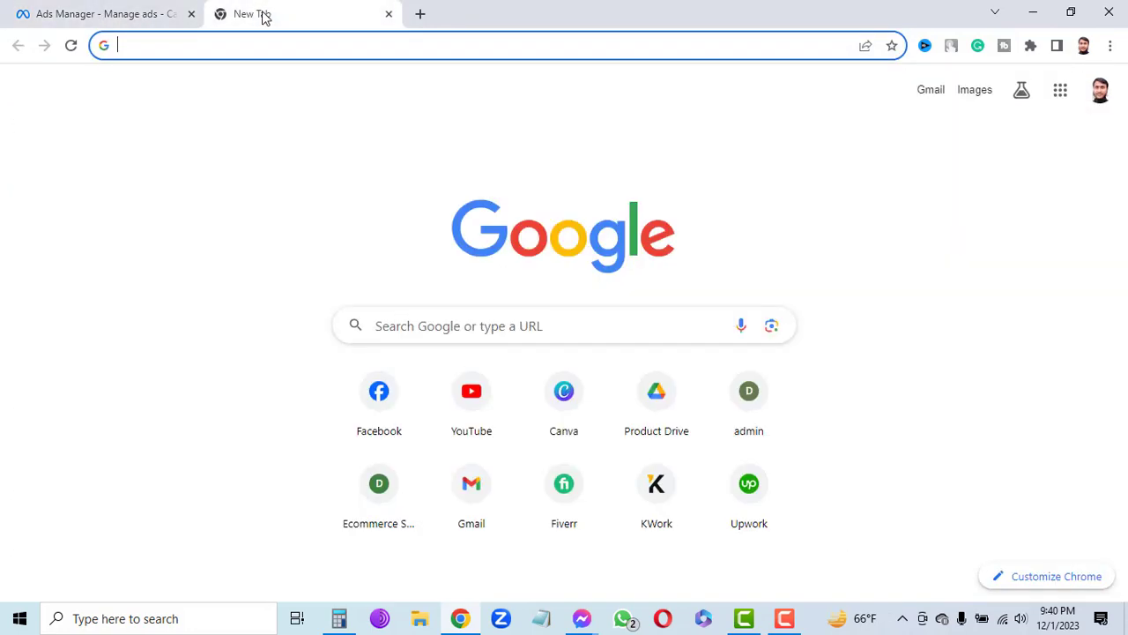
click(106, 13)
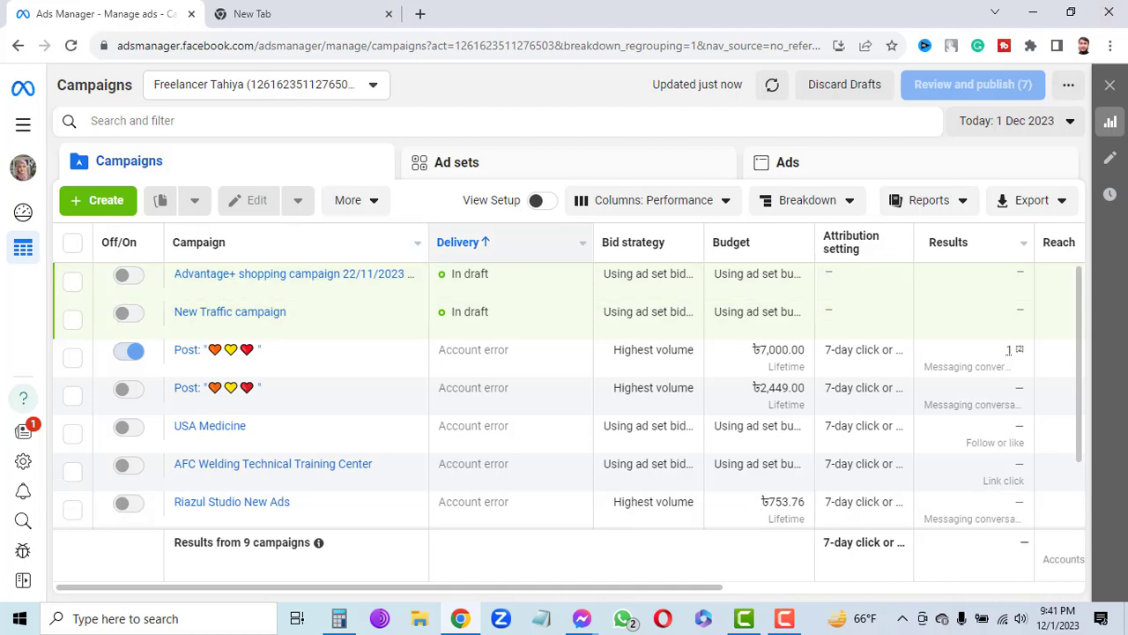
scroll(851, 353, down, 1)
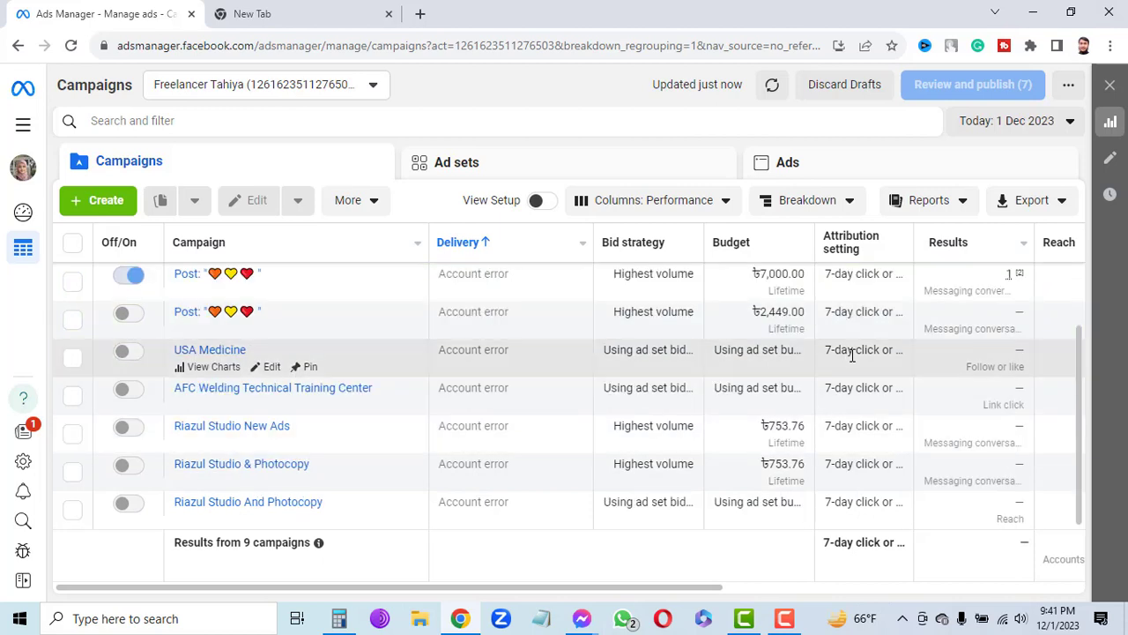
scroll(503, 412, up, 1)
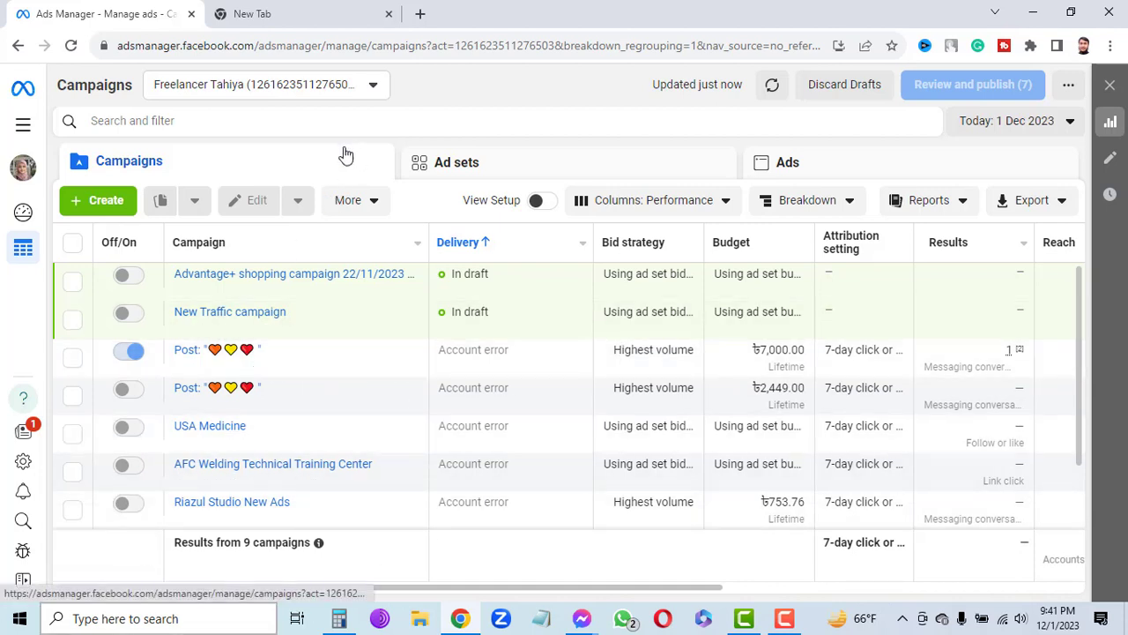
click(438, 119)
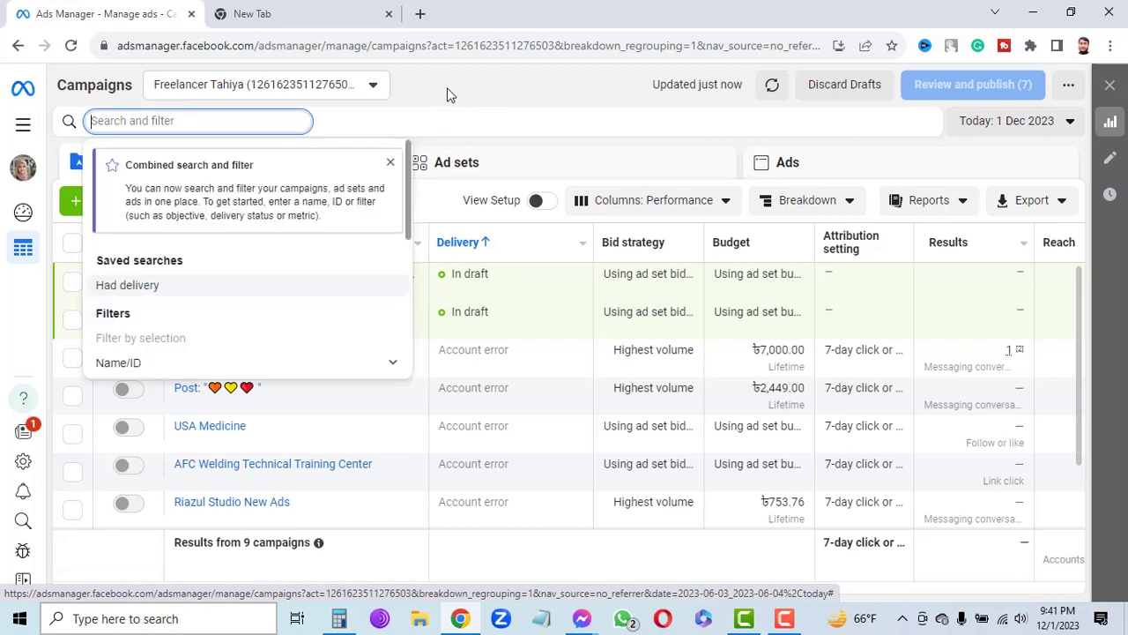
click(447, 87)
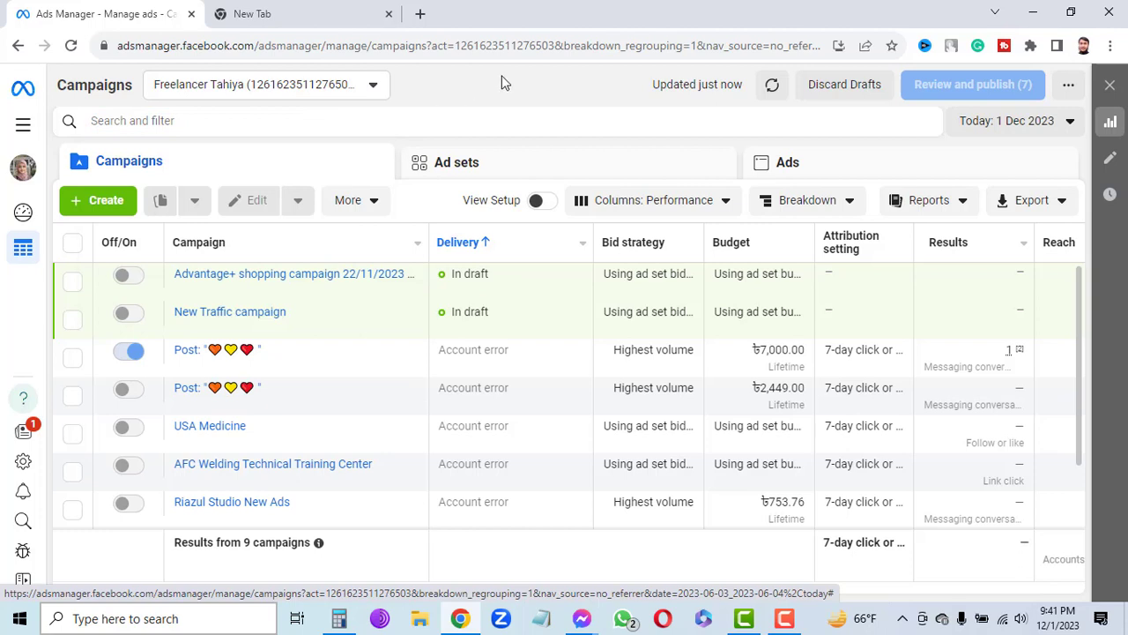
scroll(625, 400, down, 1)
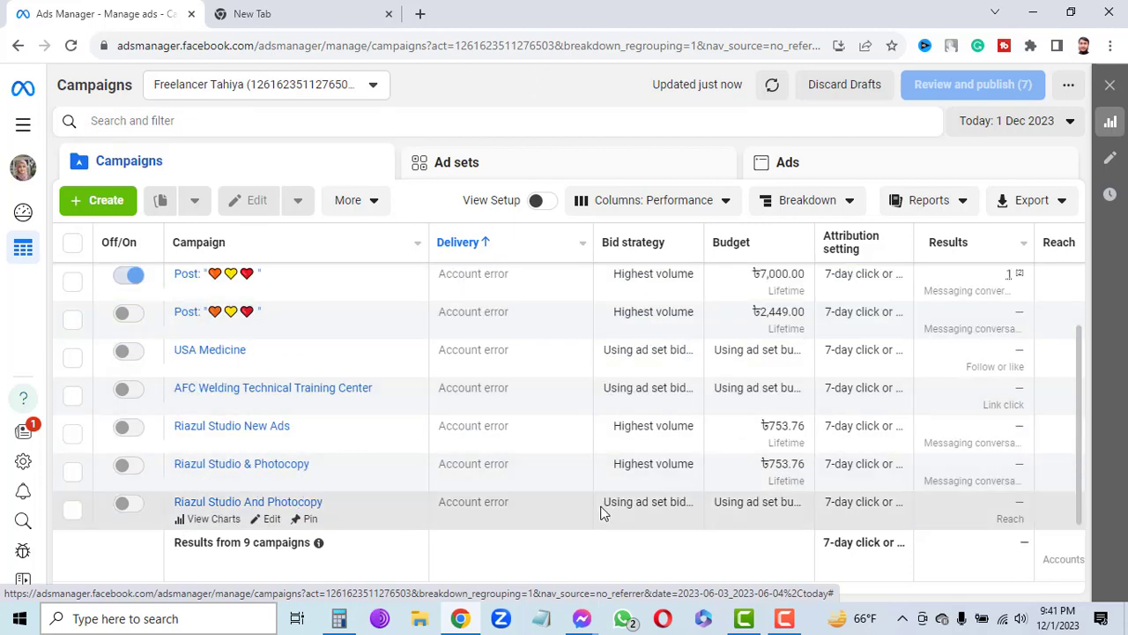
scroll(625, 423, up, 1)
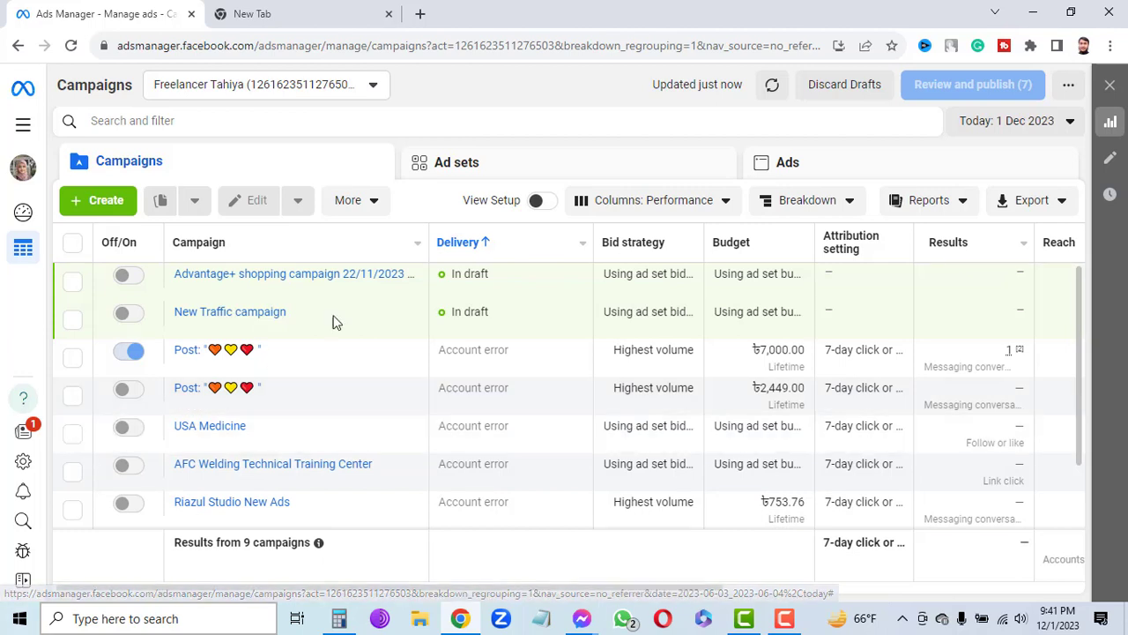
Load facebook.com/adsmanager in the empty browser tab
click(297, 11)
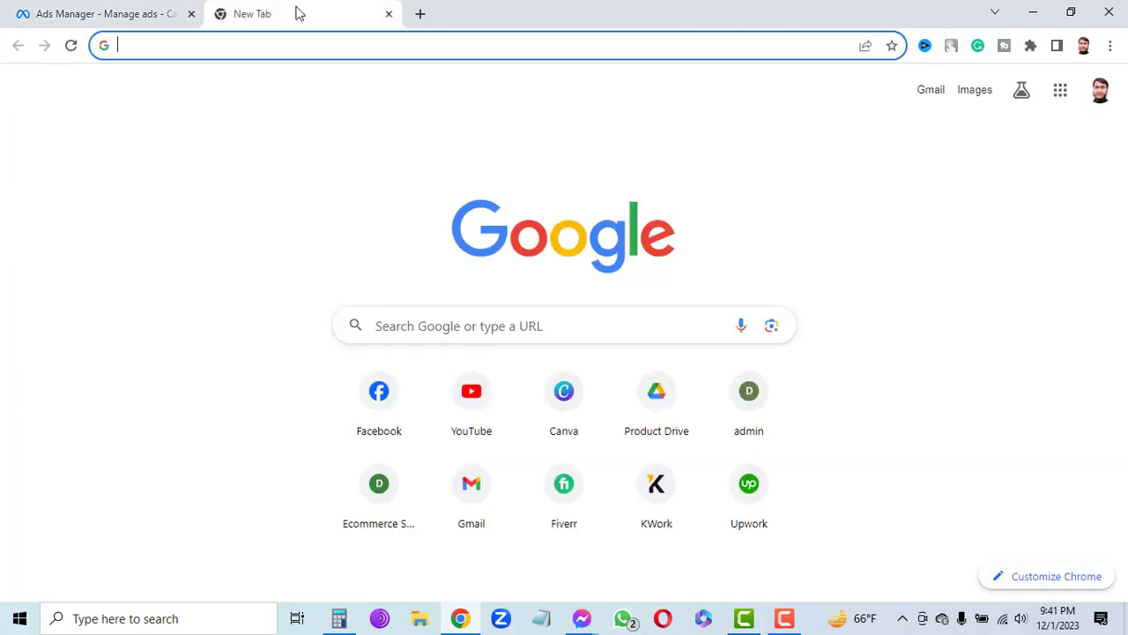
click(149, 41)
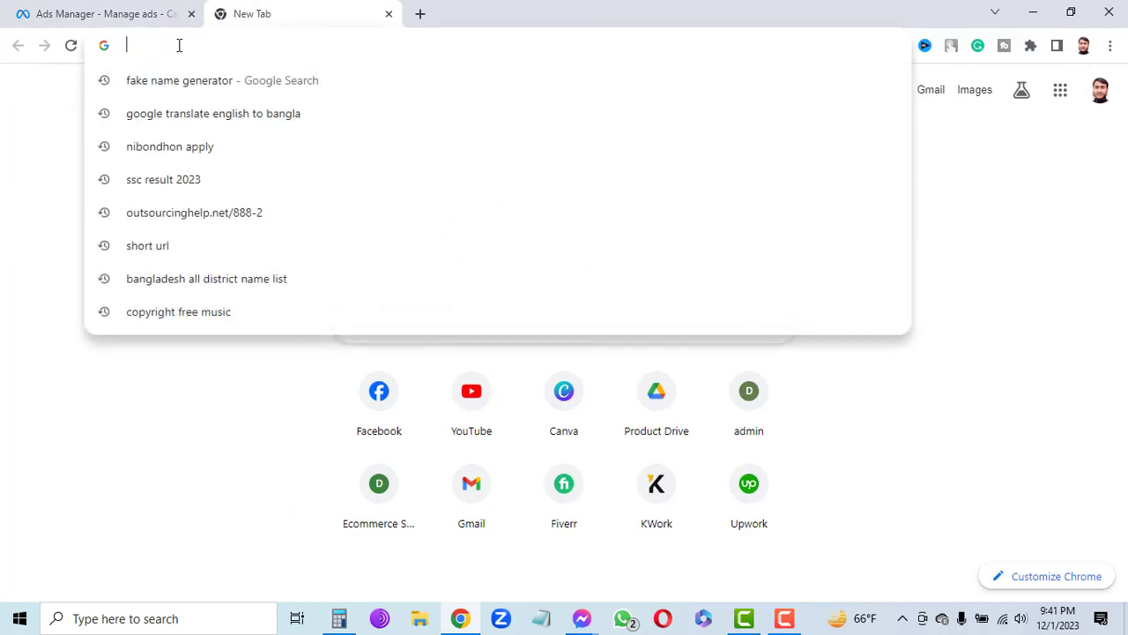
text(face)
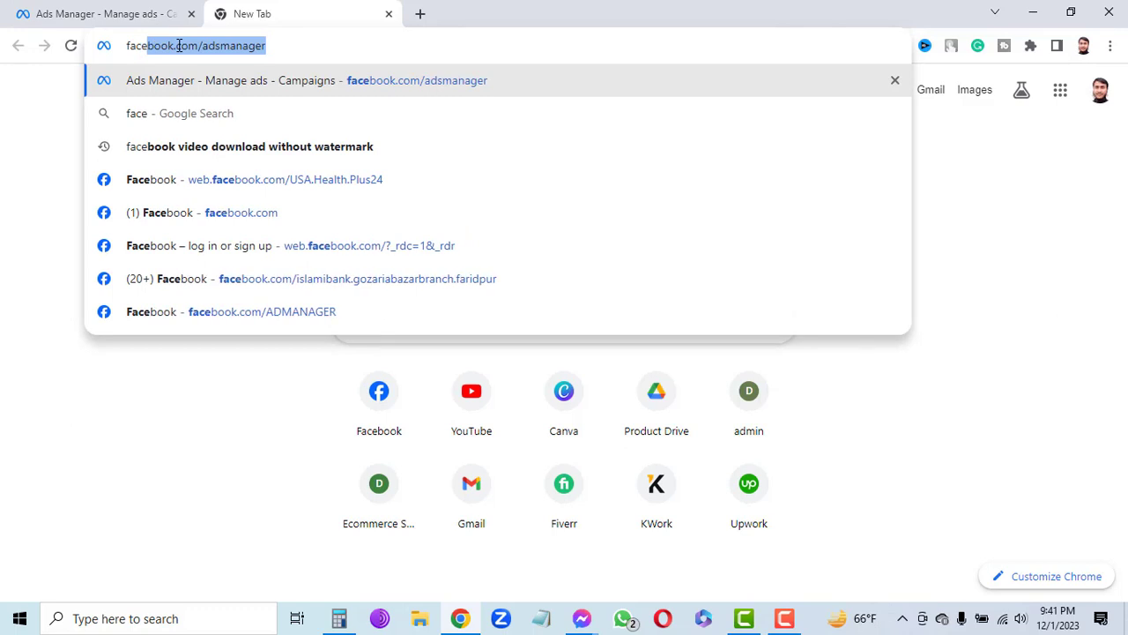
key(Return)
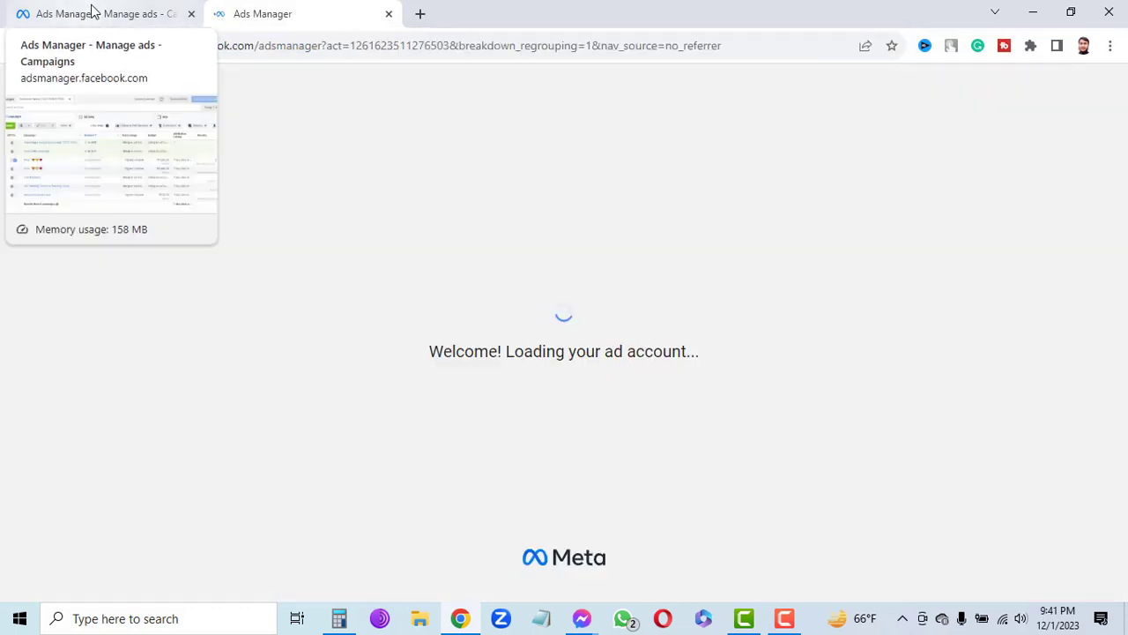
Return to the original Ads Manager tab and look over its campaign list
click(95, 12)
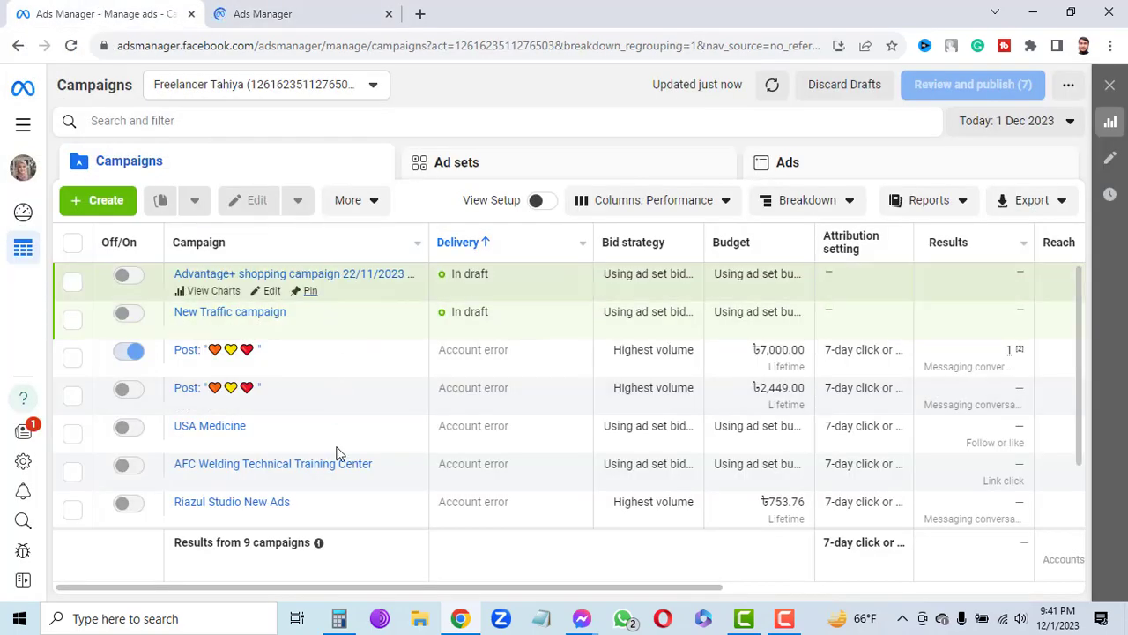
scroll(335, 455, down, 1)
scroll(658, 478, up, 1)
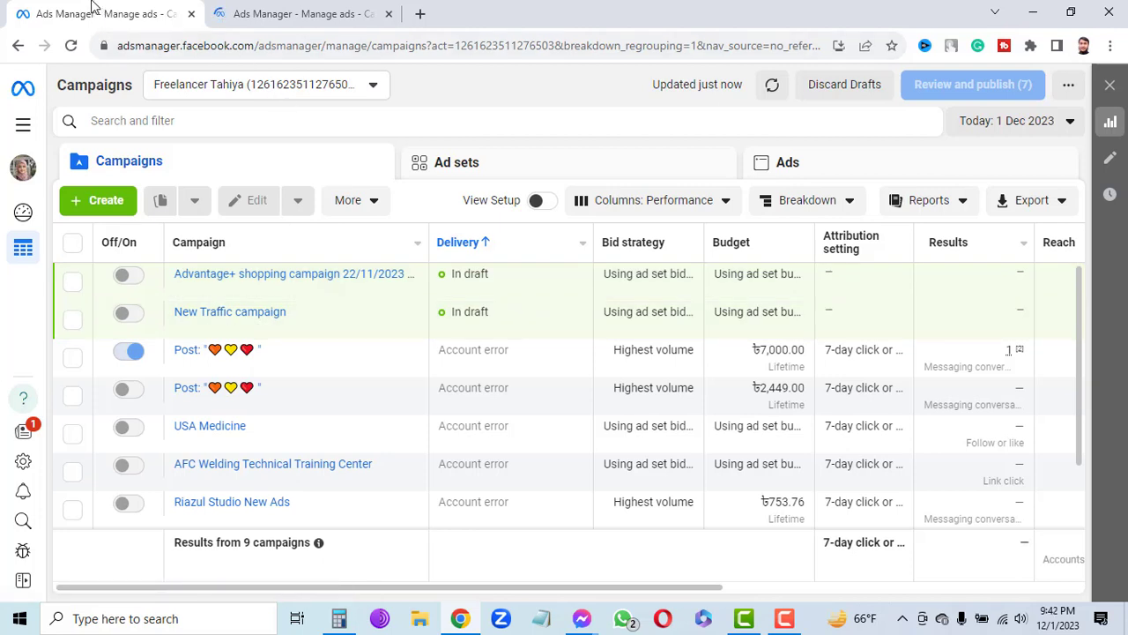
Open another browser tab and load facebook.com/adsmanager in it
click(419, 13)
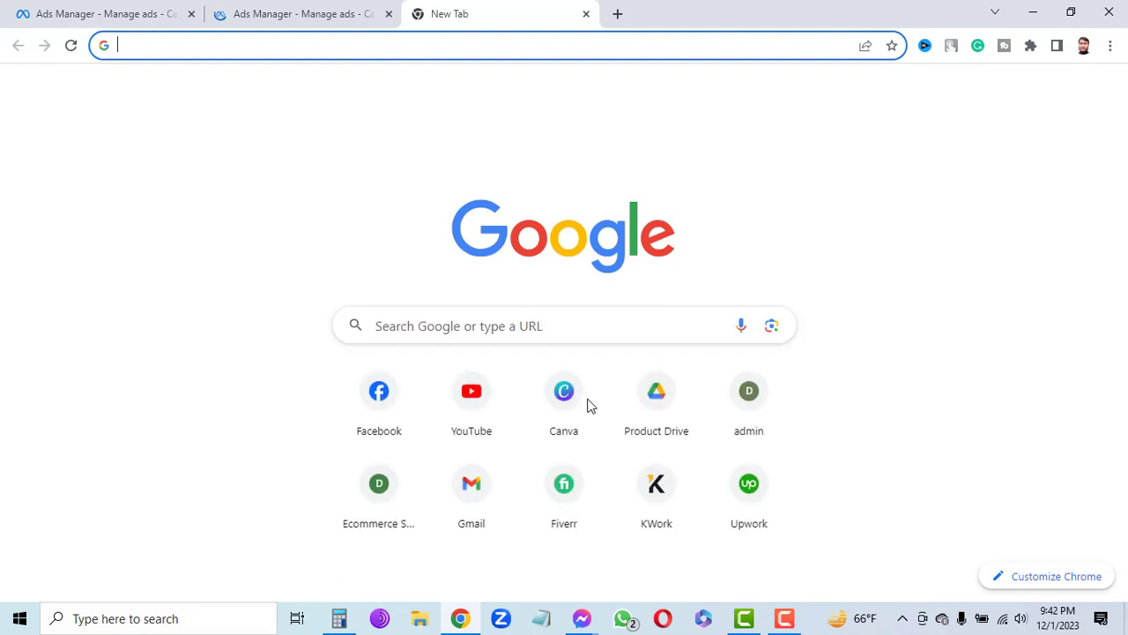
click(333, 49)
text(facebook.com/adsmanager)
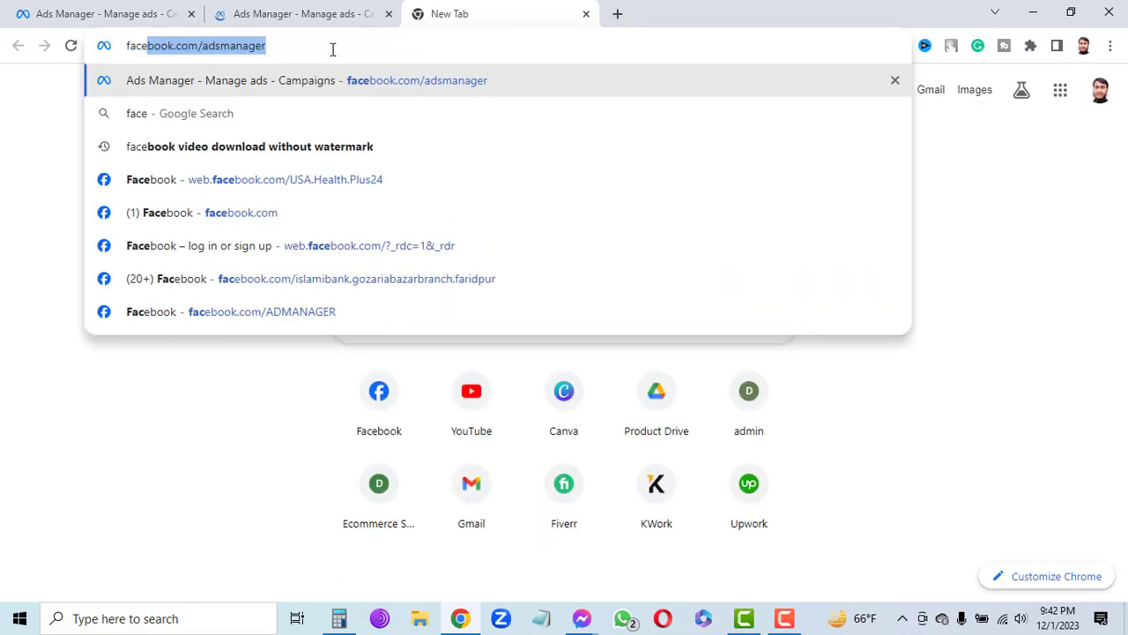
click(333, 50)
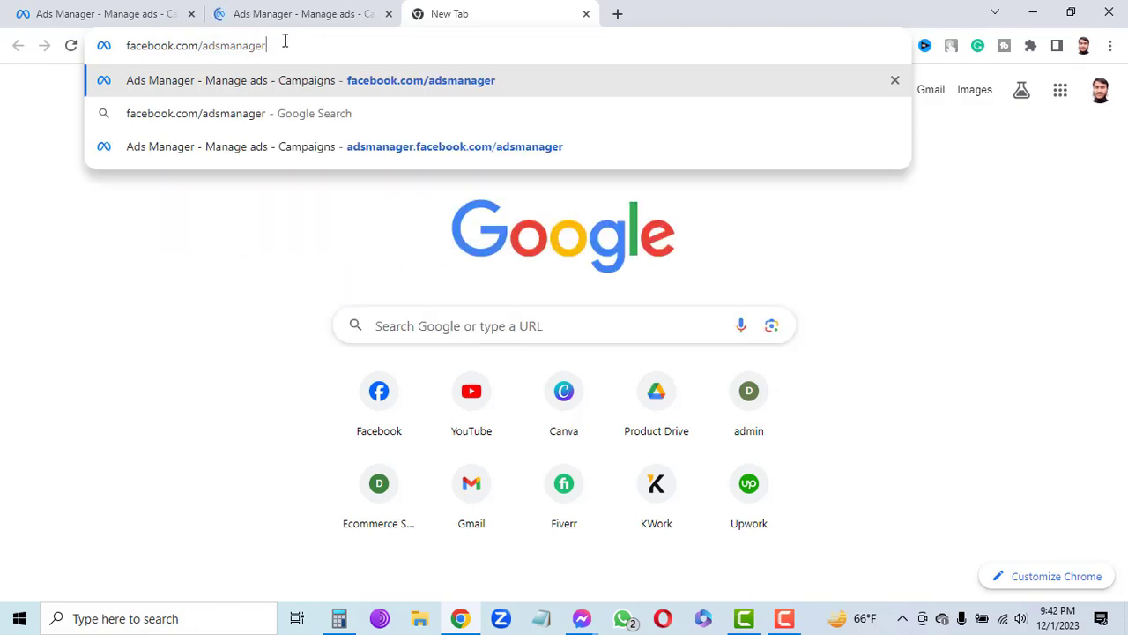
key(Return)
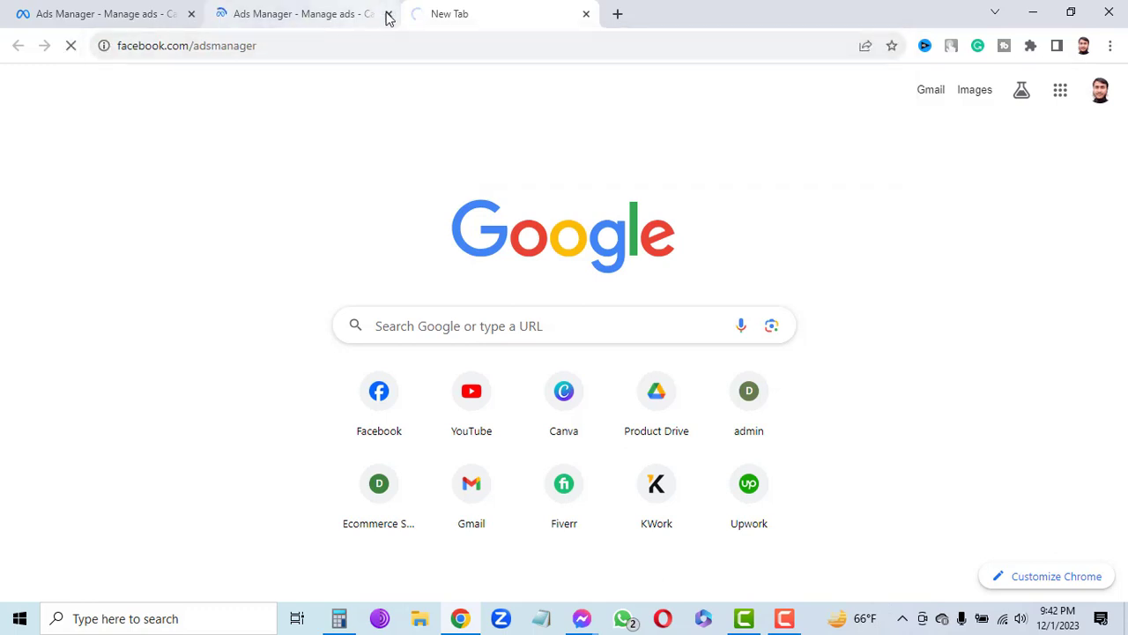
Check both newly opened Ads Manager tabs and go back to the original one
click(287, 7)
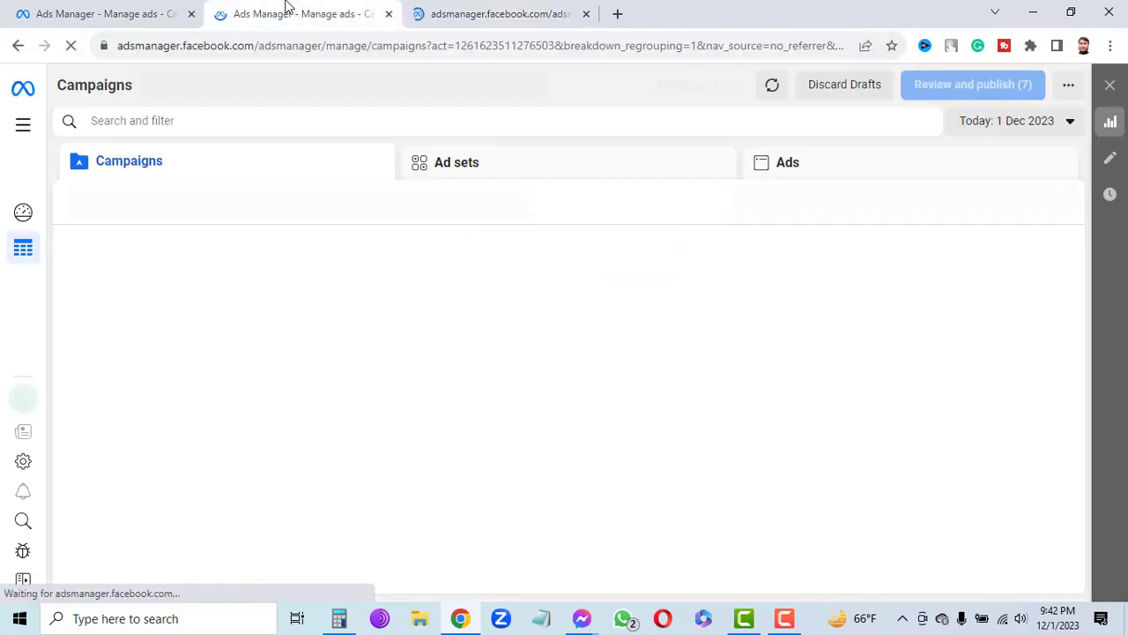
click(491, 16)
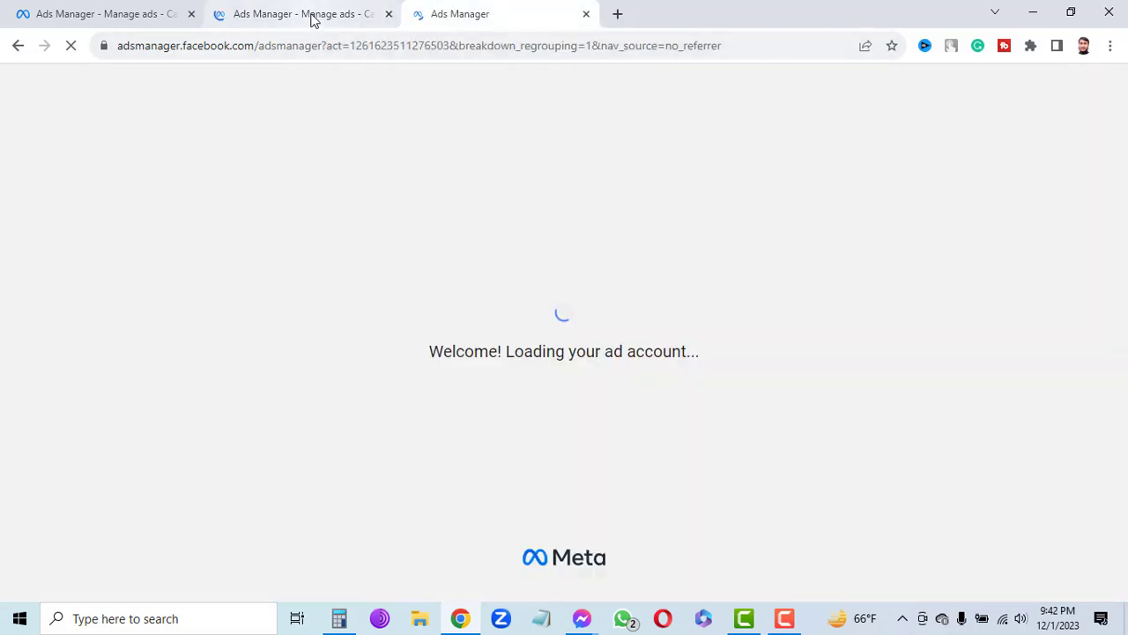
click(310, 19)
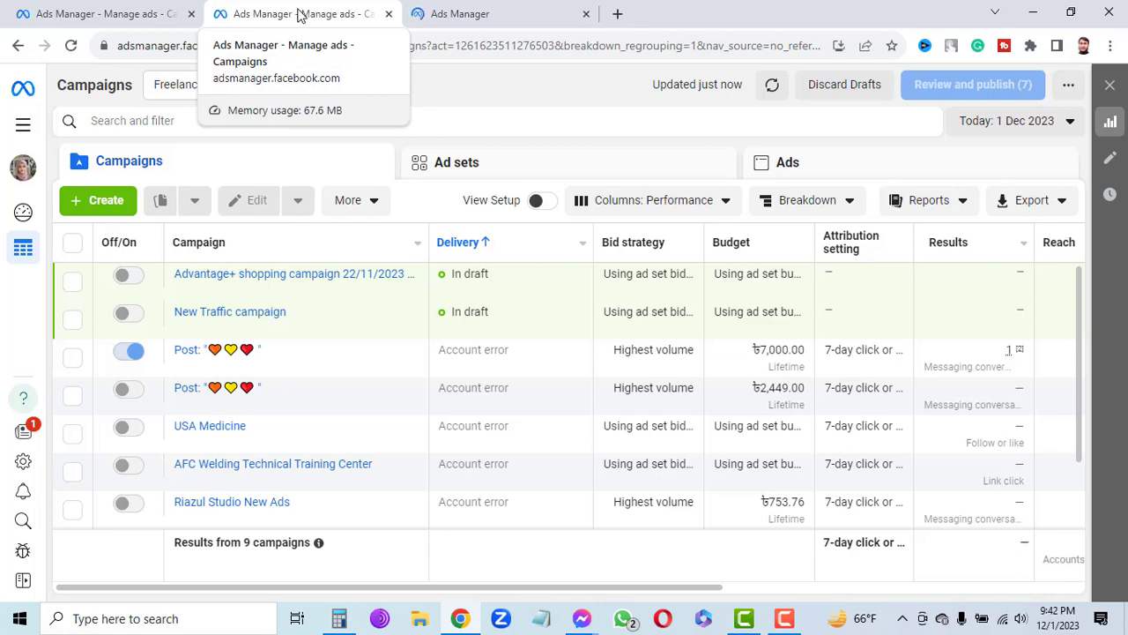
click(110, 13)
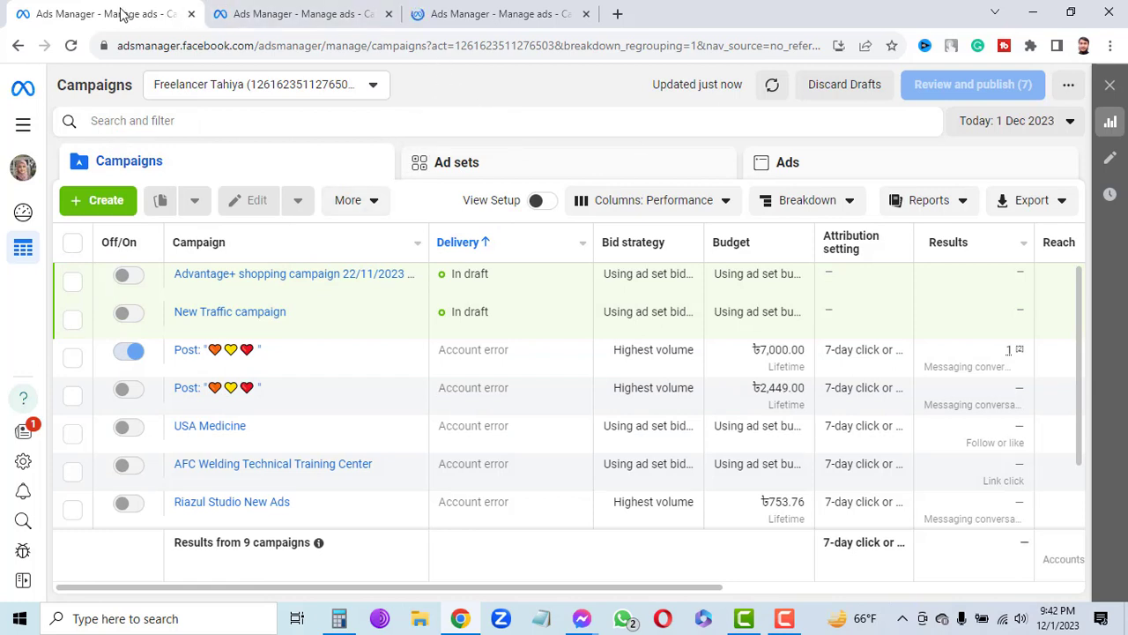
Open one more browser tab and enter the address facebook.com/adsmanager without loading it
click(618, 14)
click(167, 46)
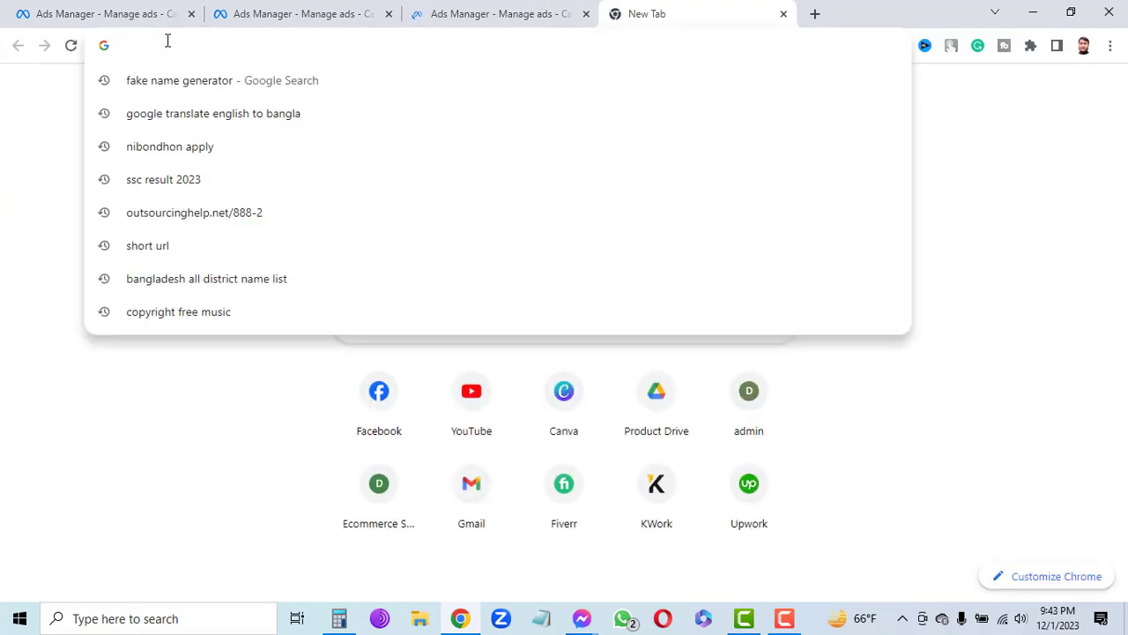
text(facebook.com/adsmanager)
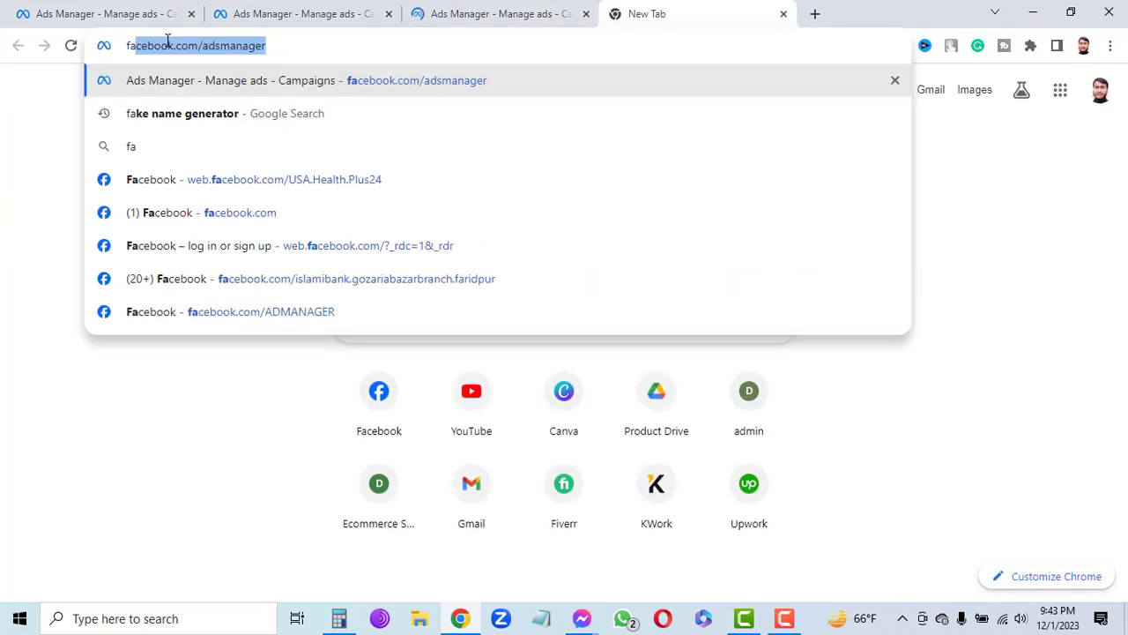
click(216, 46)
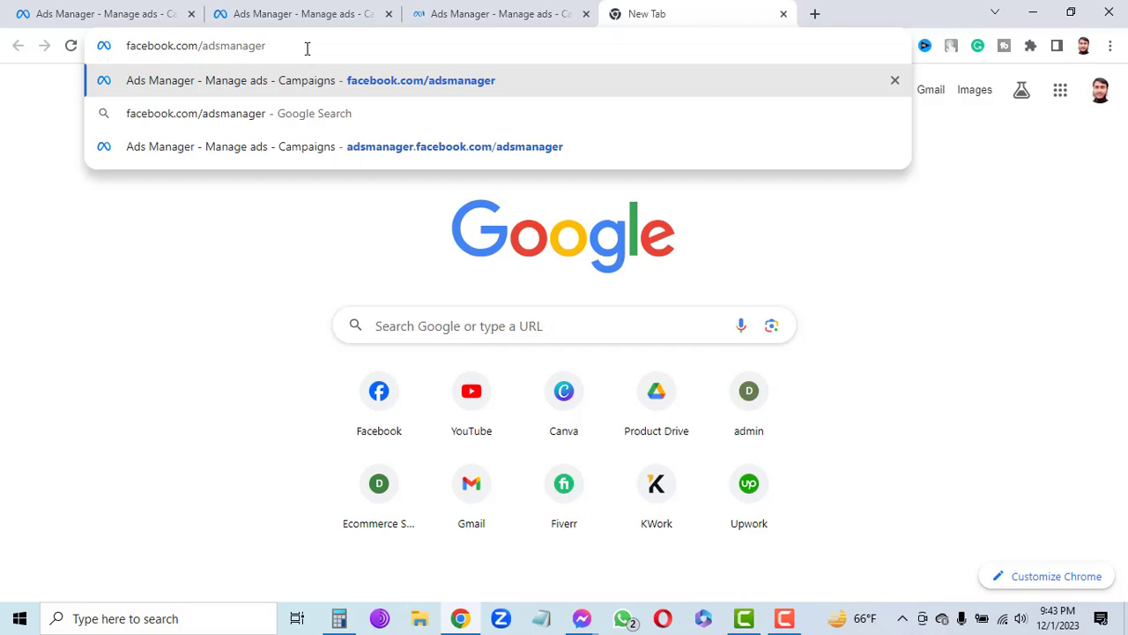
Go back to the original Ads Manager tab and examine the delivery status and budgets of all listed campaigns
click(111, 14)
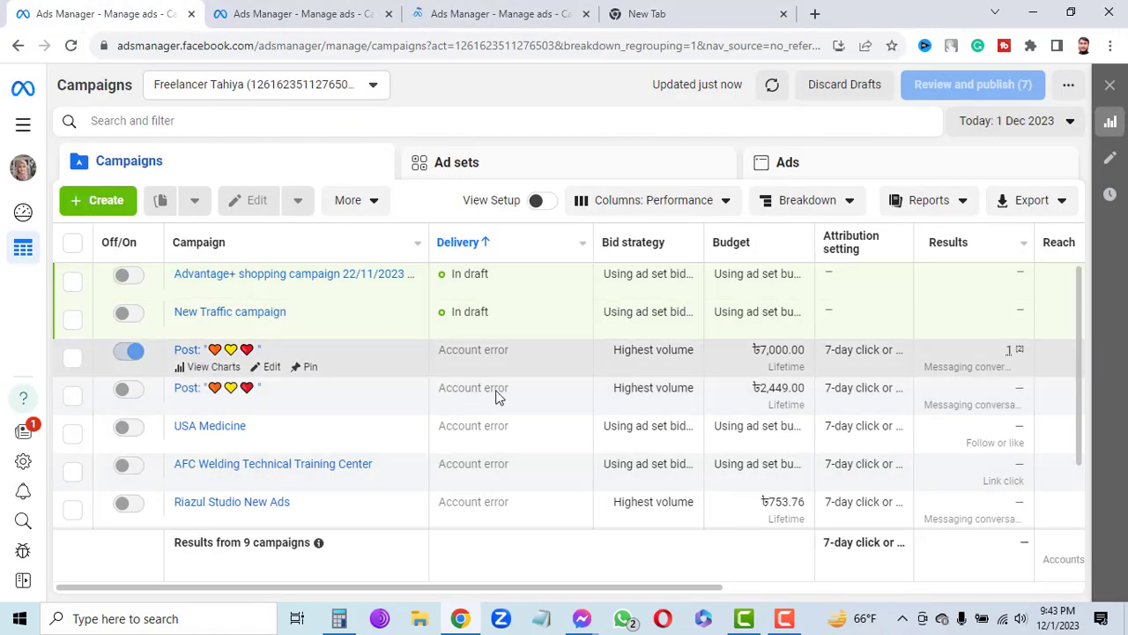
scroll(367, 428, down, 2)
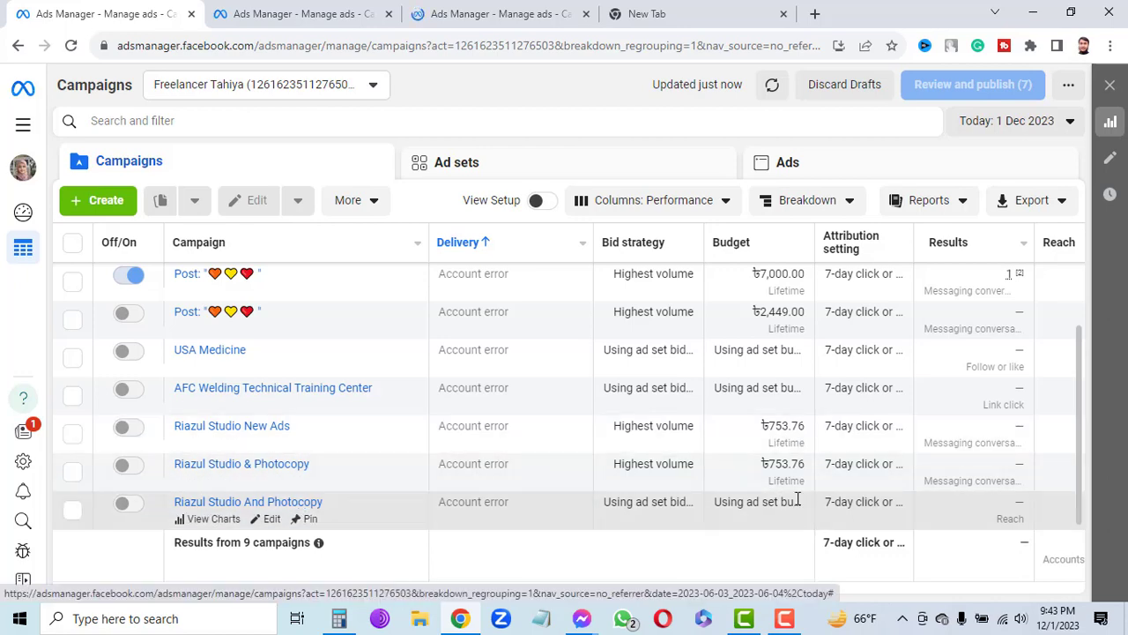
scroll(758, 467, up, 2)
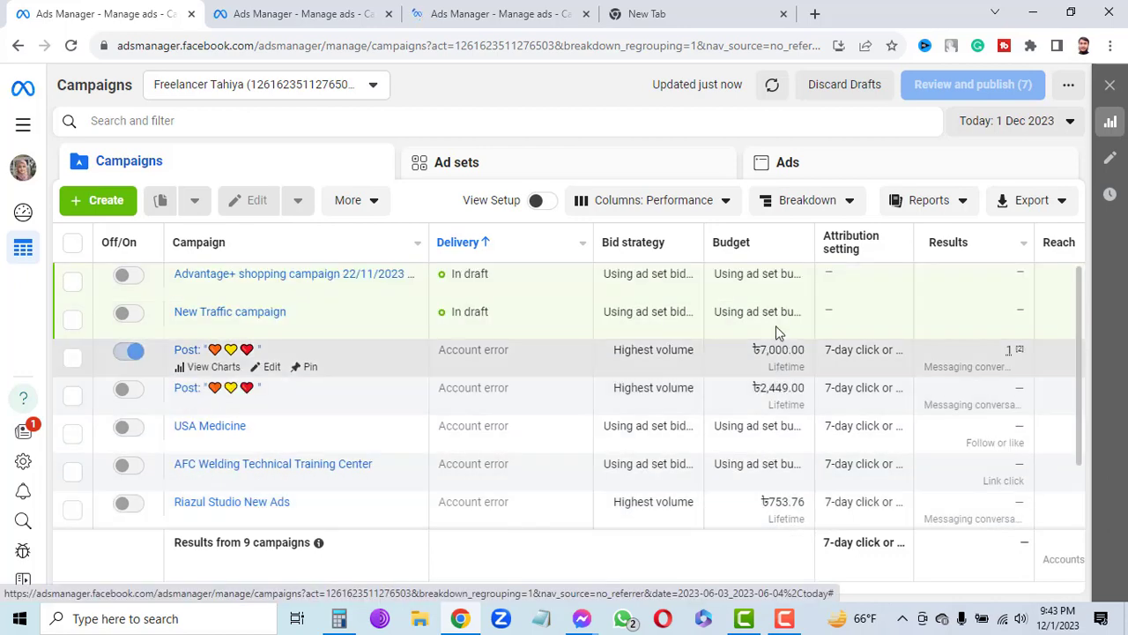
scroll(789, 463, down, 2)
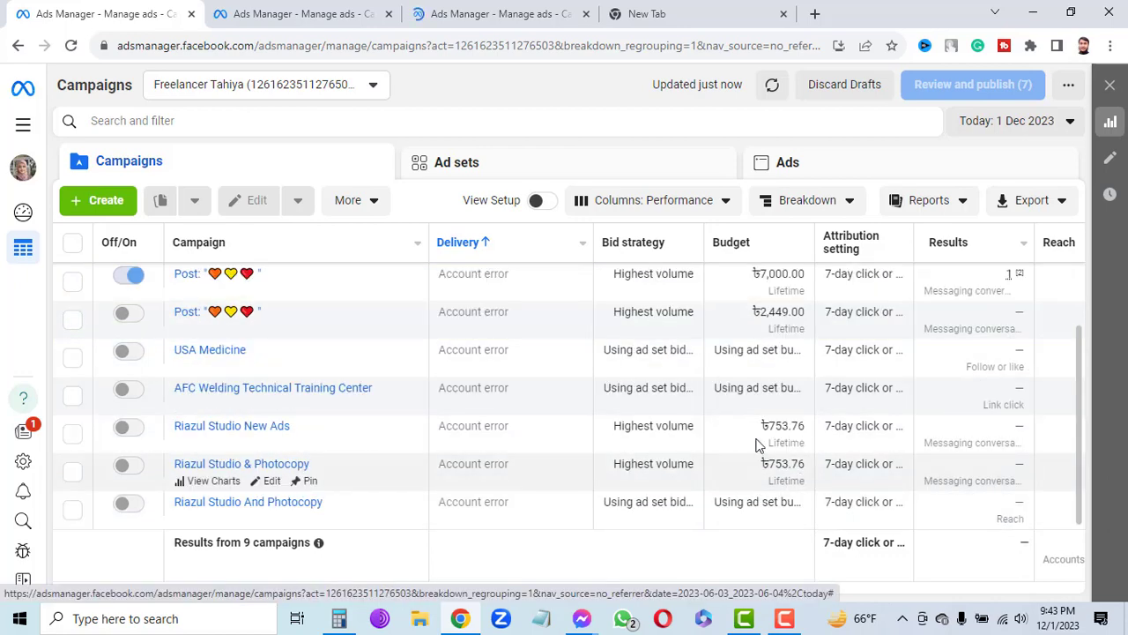
scroll(789, 432, up, 2)
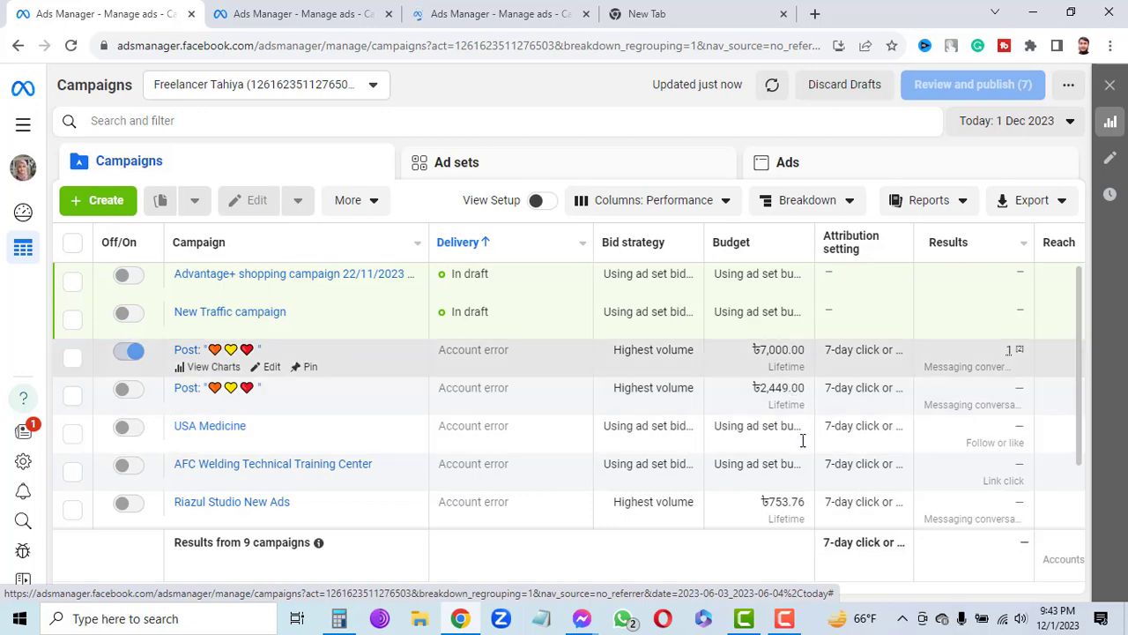
scroll(758, 428, down, 1)
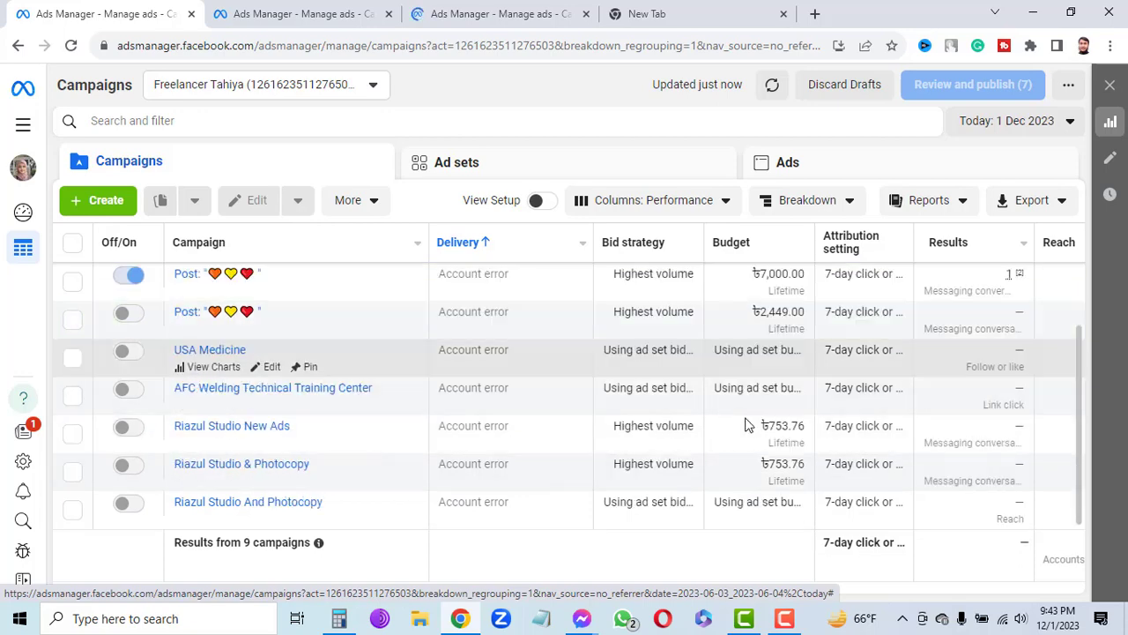
scroll(740, 410, up, 1)
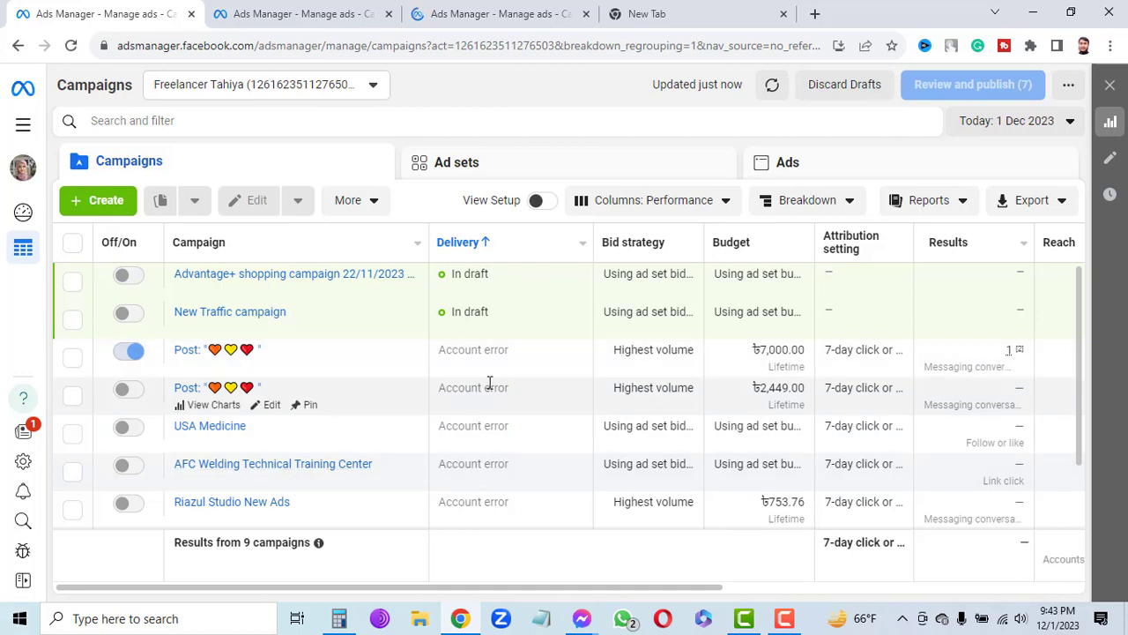
Start creating a campaign, check the existing campaigns offered for a new ad set or ad, and return to new campaign creation
click(103, 201)
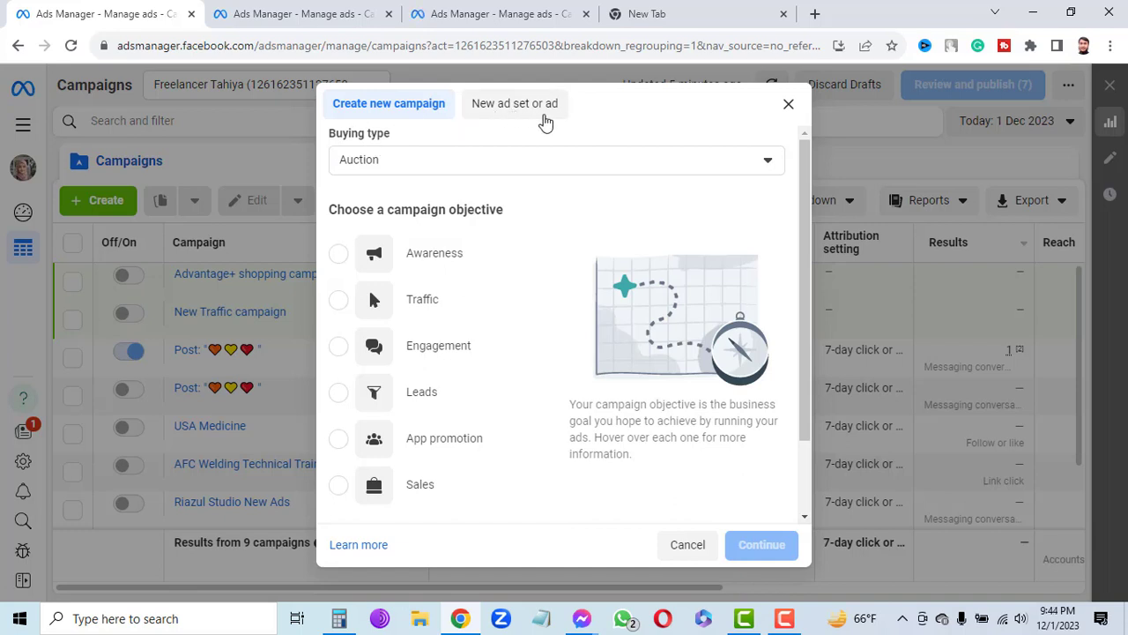
click(548, 114)
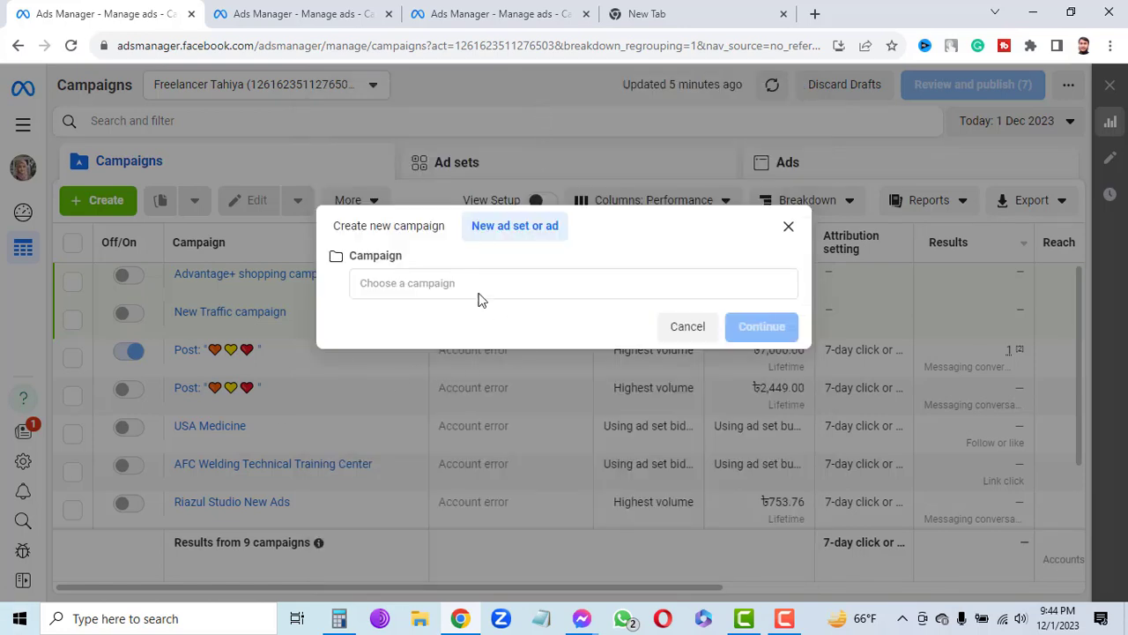
click(416, 286)
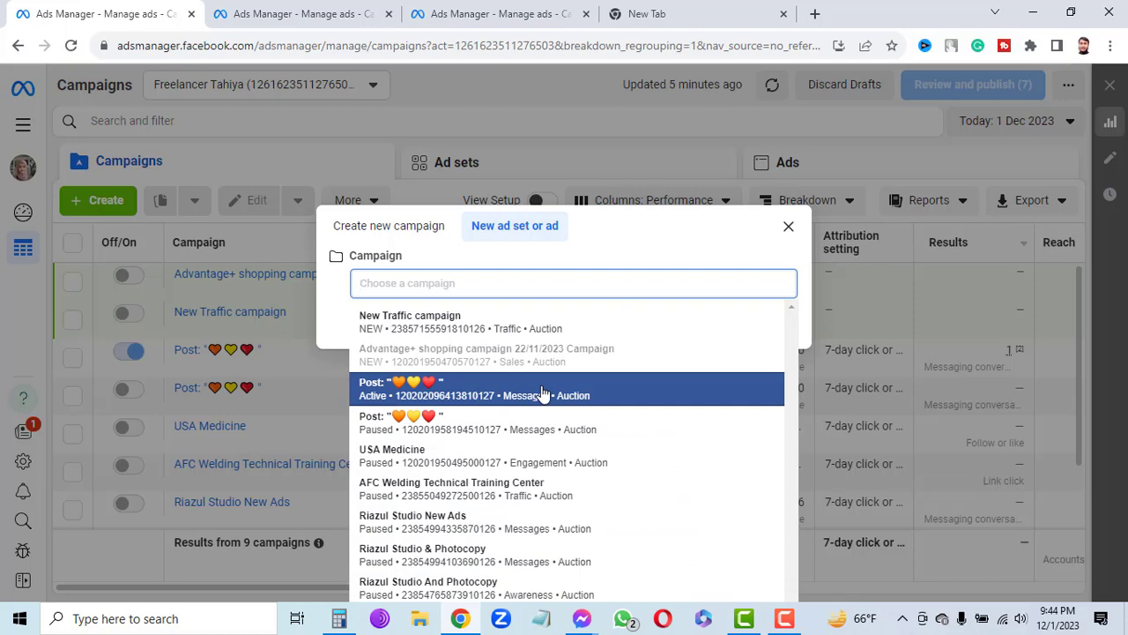
click(397, 228)
click(375, 107)
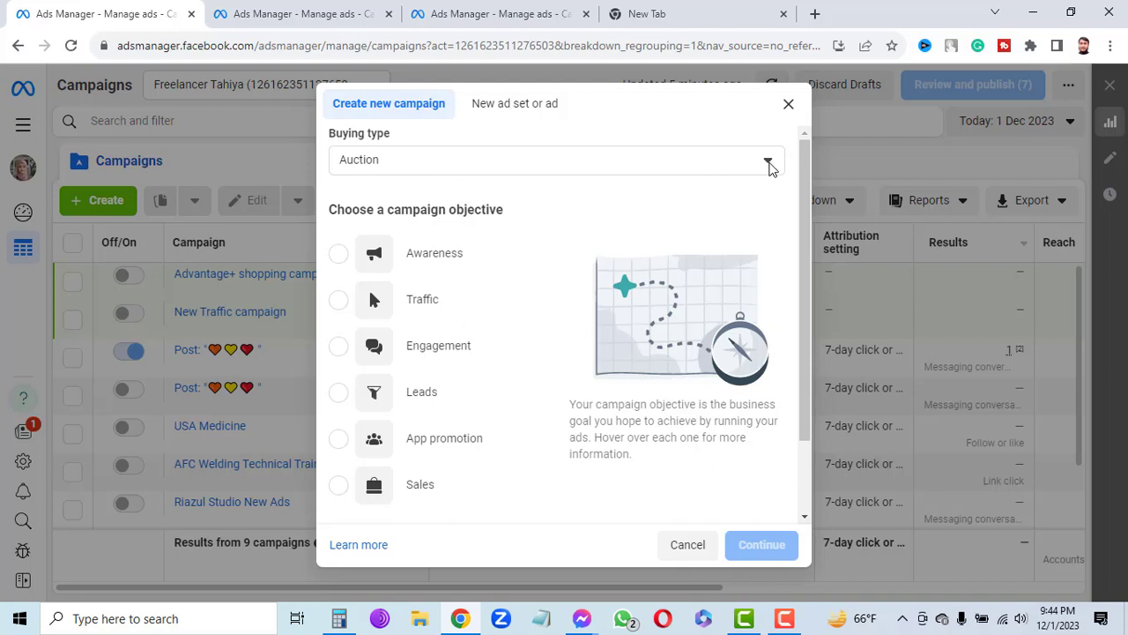
Examine the buying type options Auction and Reach and frequency, keeping Auction selected
click(768, 164)
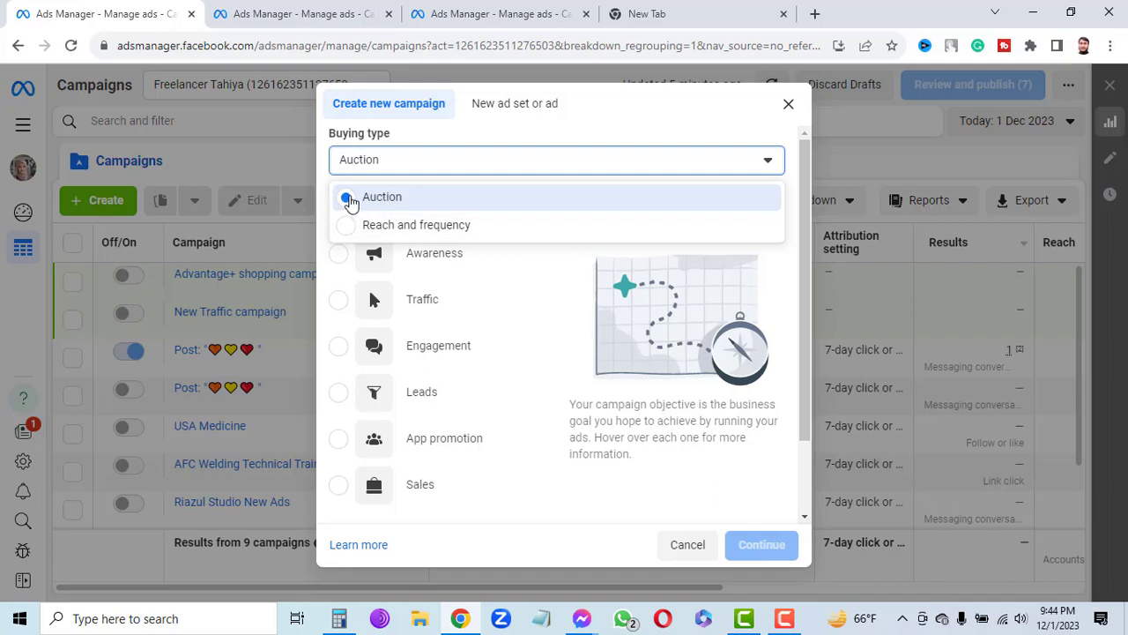
click(350, 199)
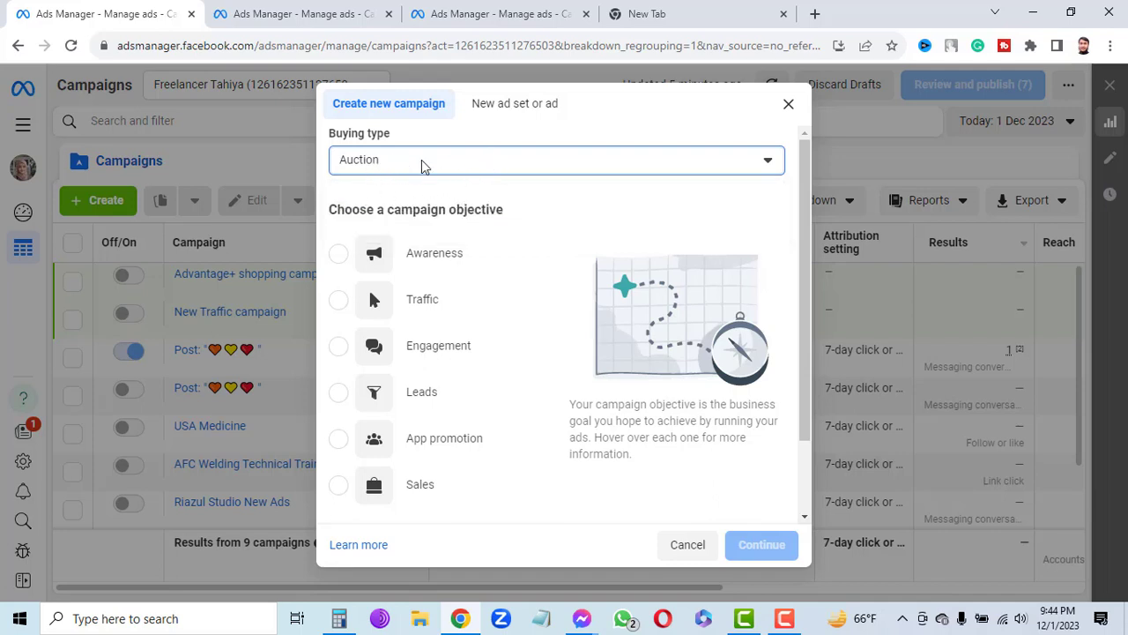
click(695, 160)
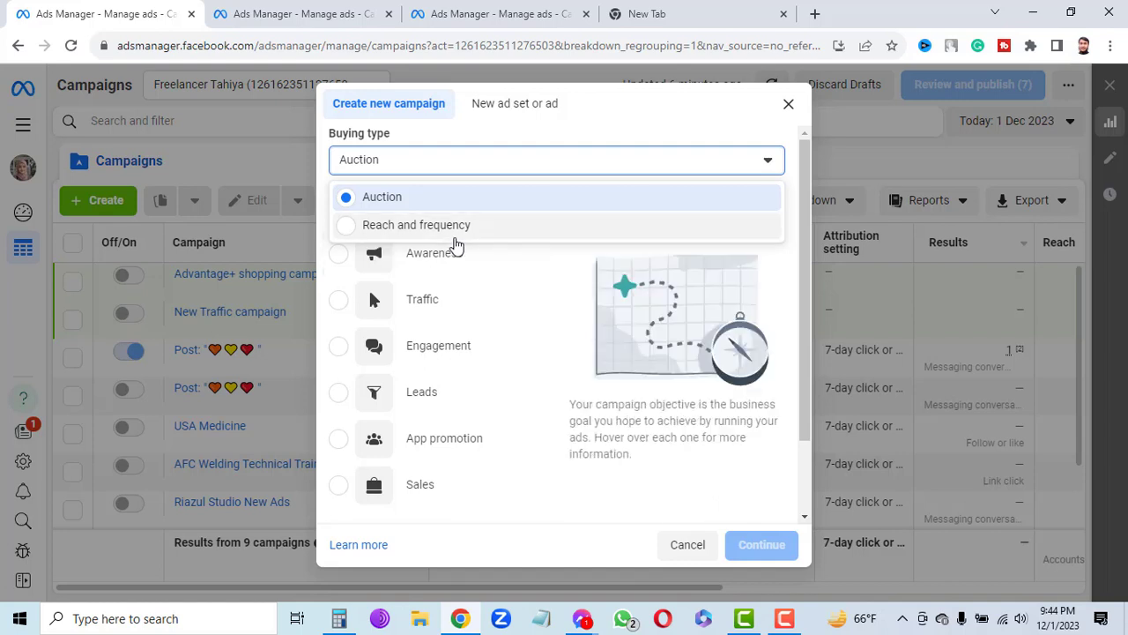
click(444, 165)
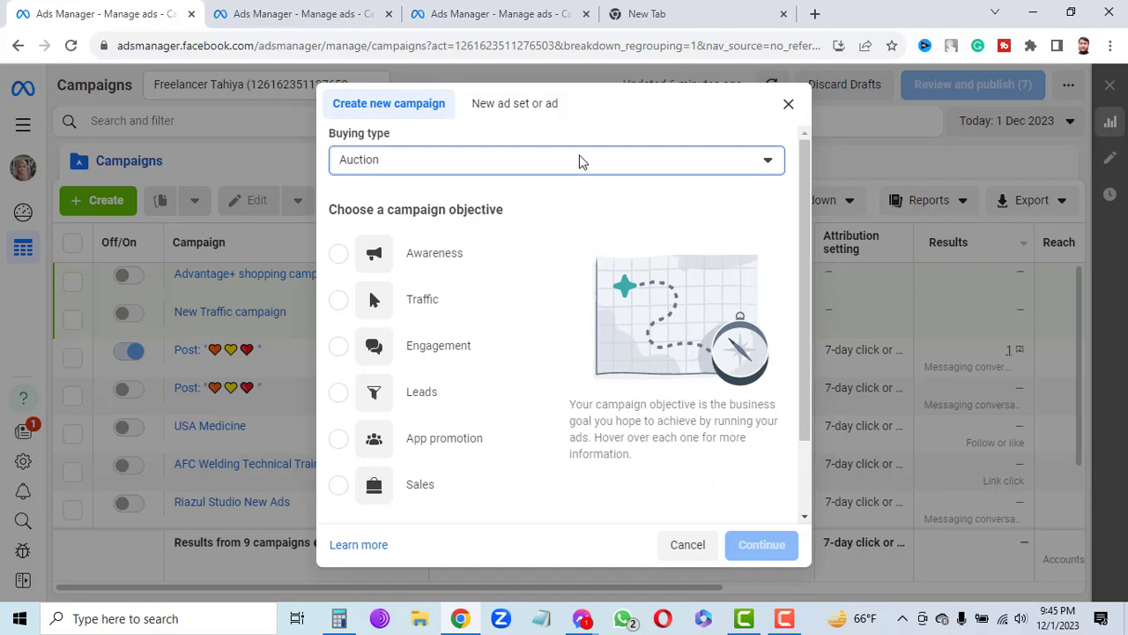
click(579, 160)
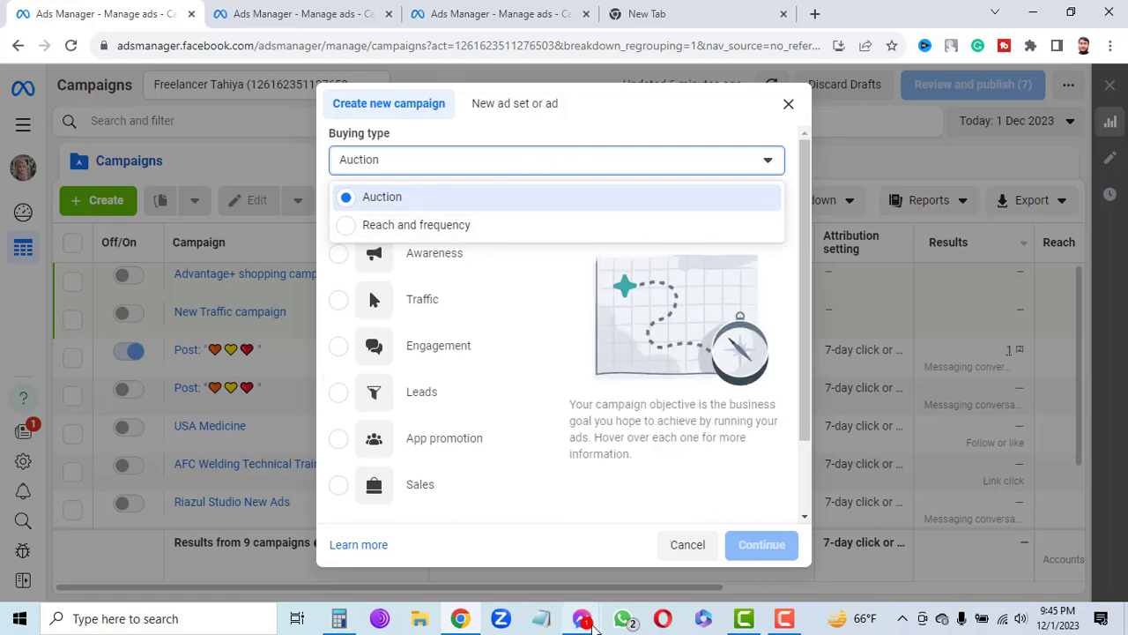
Switch to the Messenger group call to check on the participants, and return to the campaign creation dialog
mouse_move(582, 617)
click(623, 538)
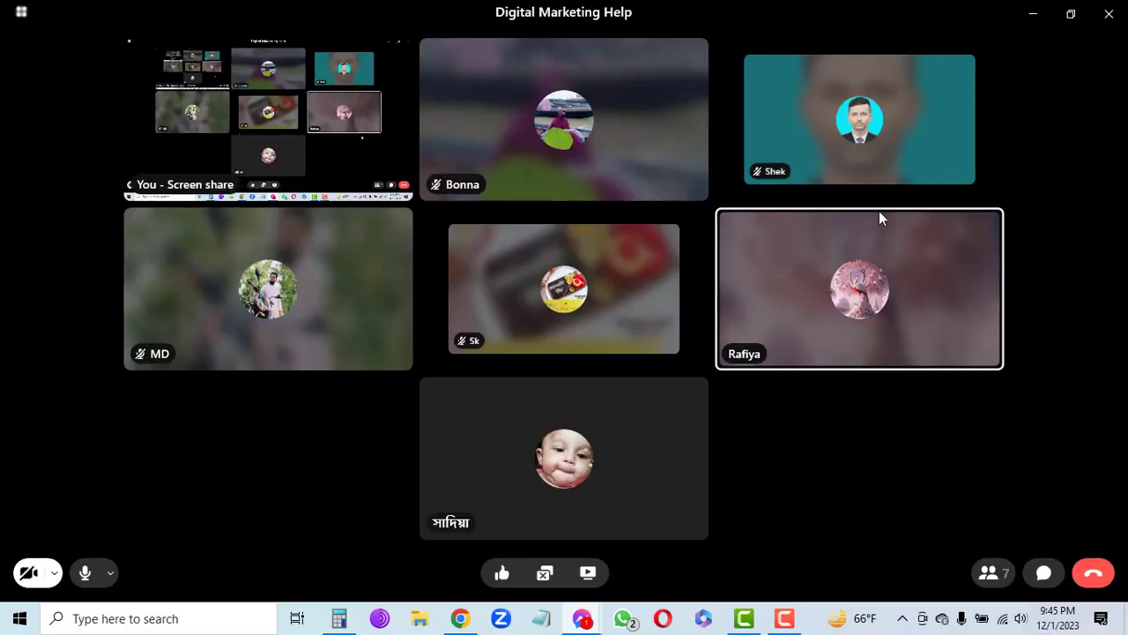
mouse_move(877, 211)
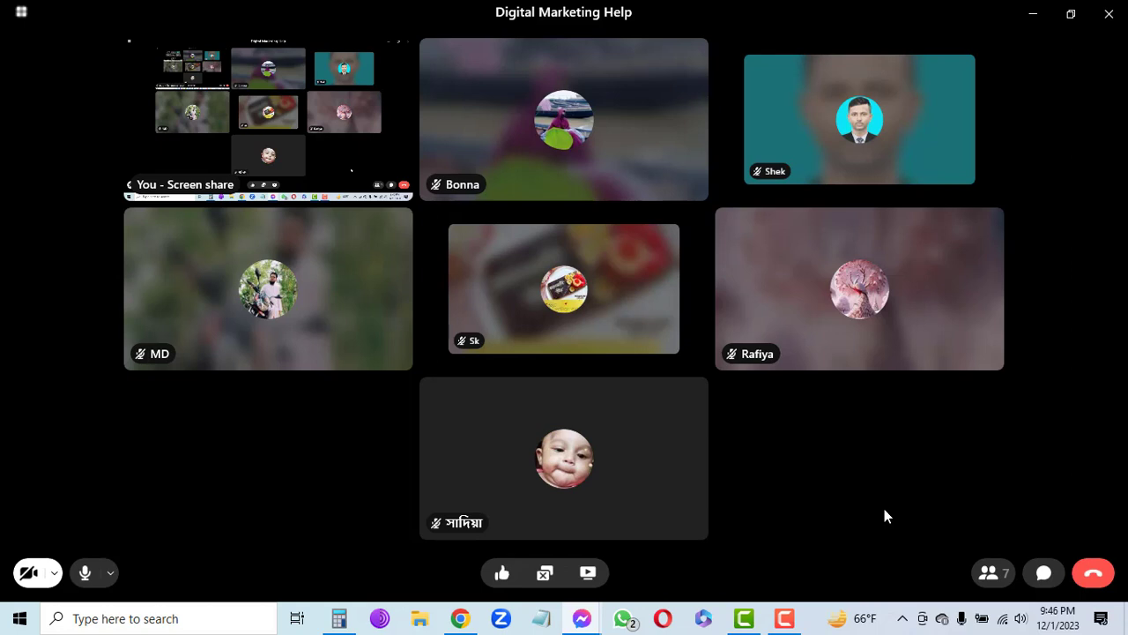
click(1034, 12)
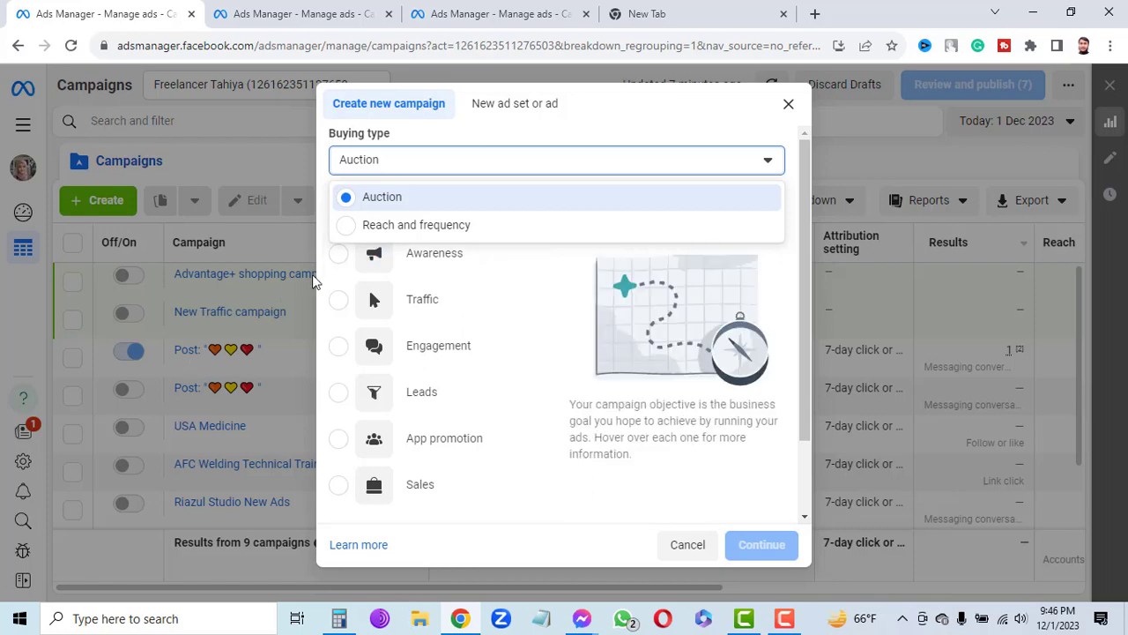
Keep Auction as the buying type and examine the descriptions of the campaign objectives, including Leads, App promotion and Sales
click(402, 198)
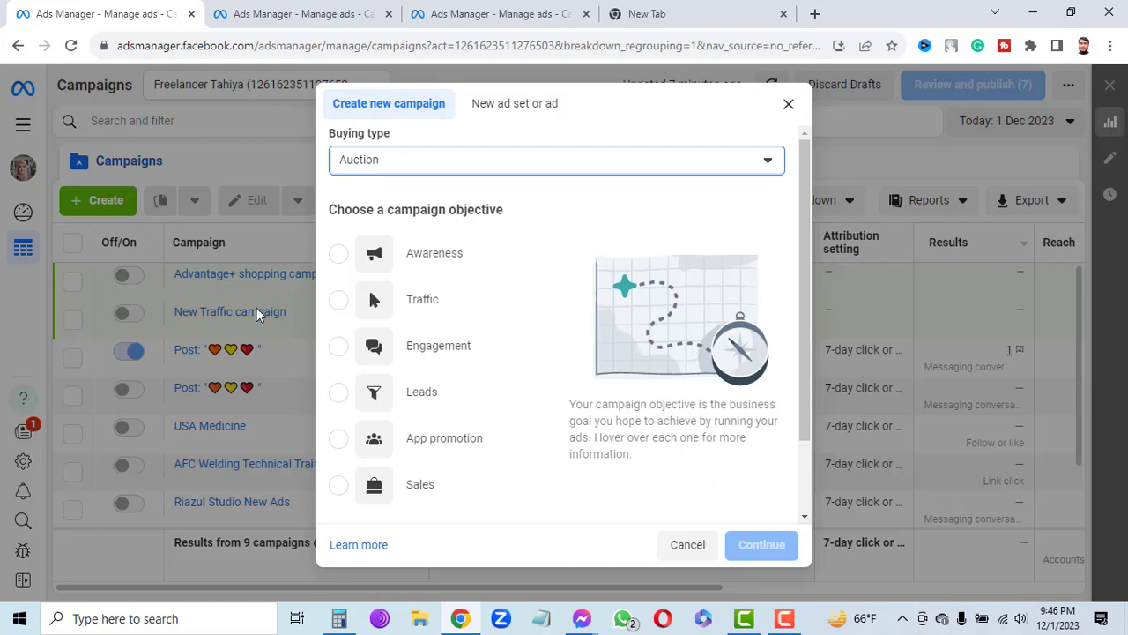
mouse_move(361, 304)
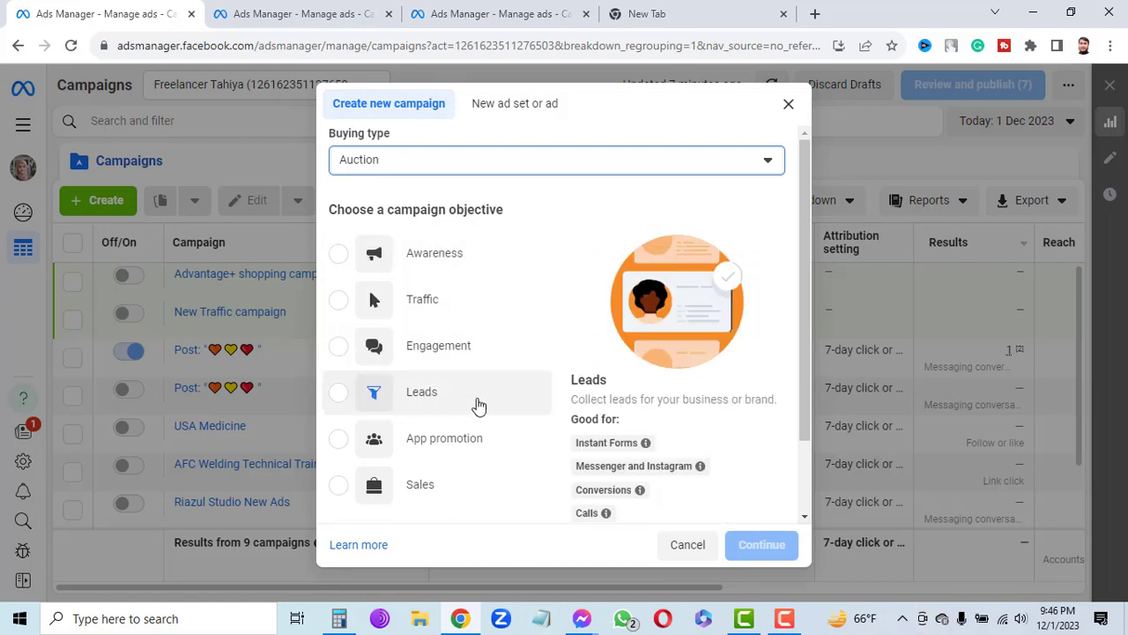
mouse_move(453, 443)
mouse_move(392, 492)
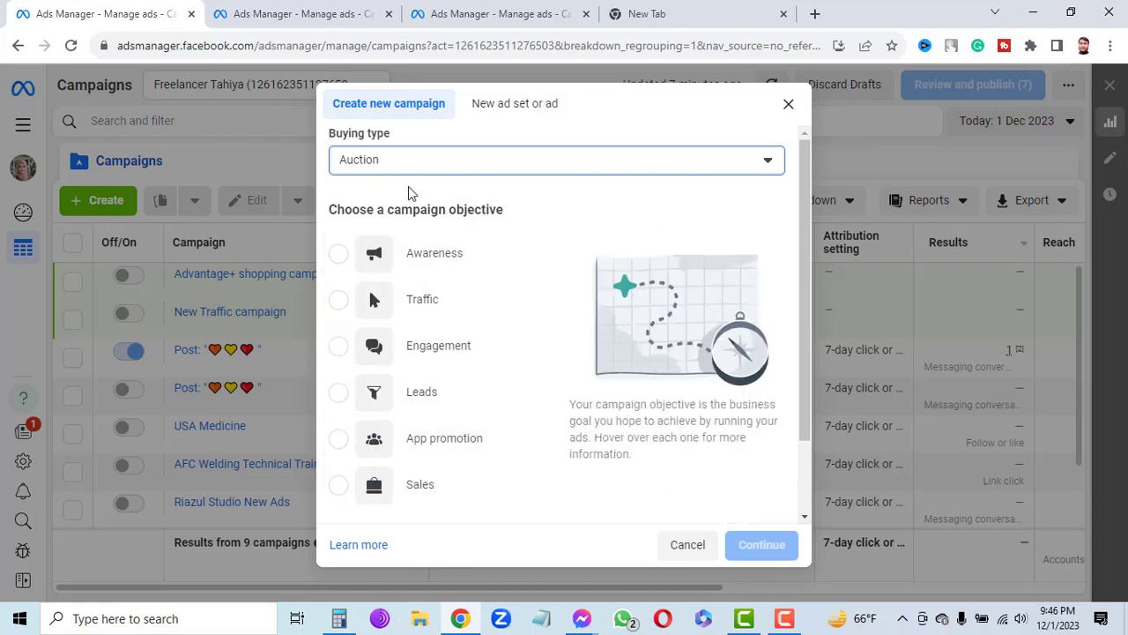
mouse_move(396, 255)
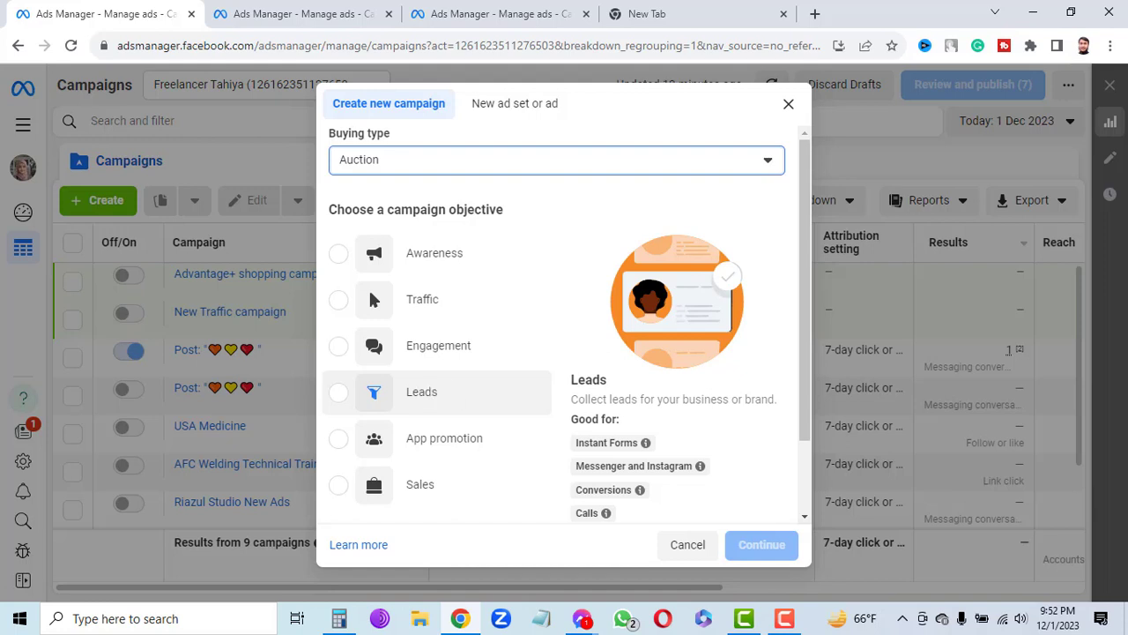
Open a blank Notepad document, maximize its window and greatly enlarge the text display
click(693, 21)
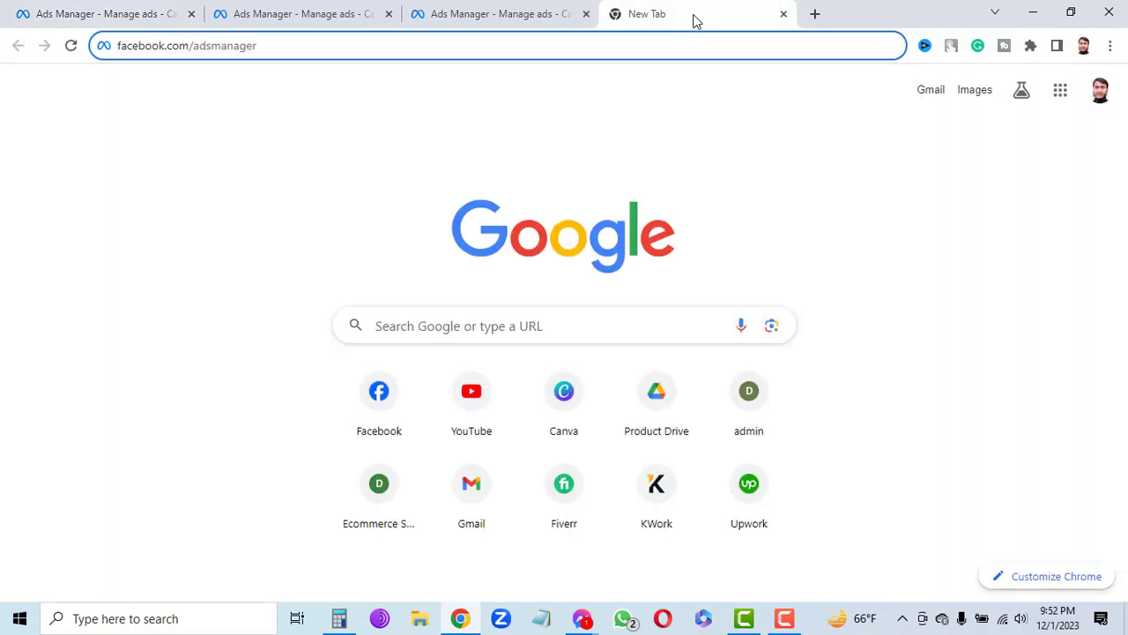
click(541, 619)
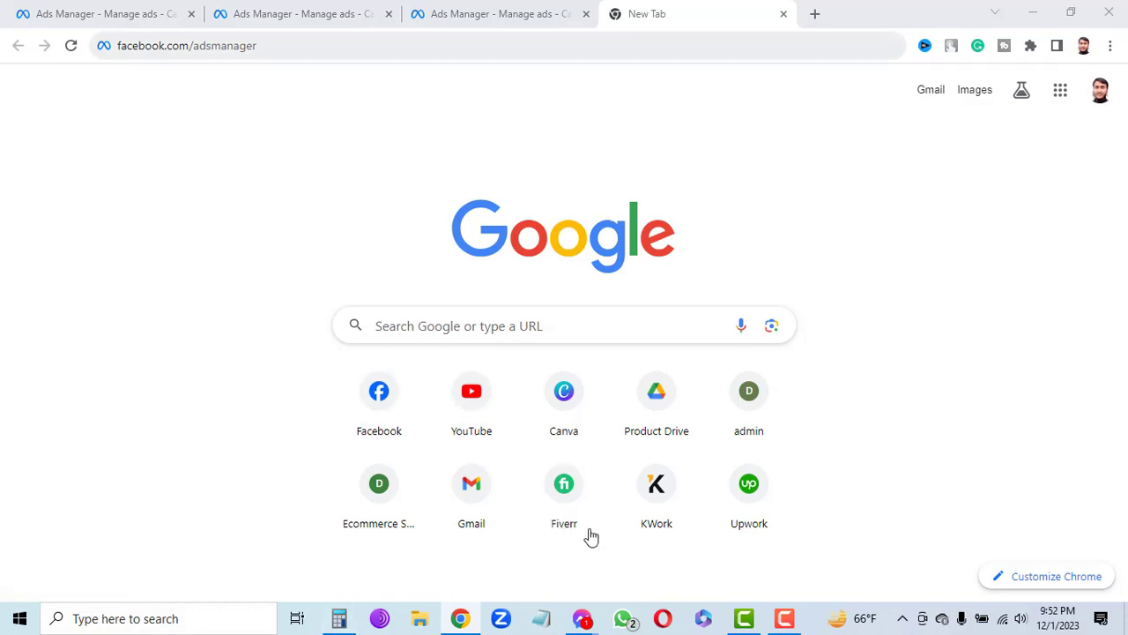
click(544, 619)
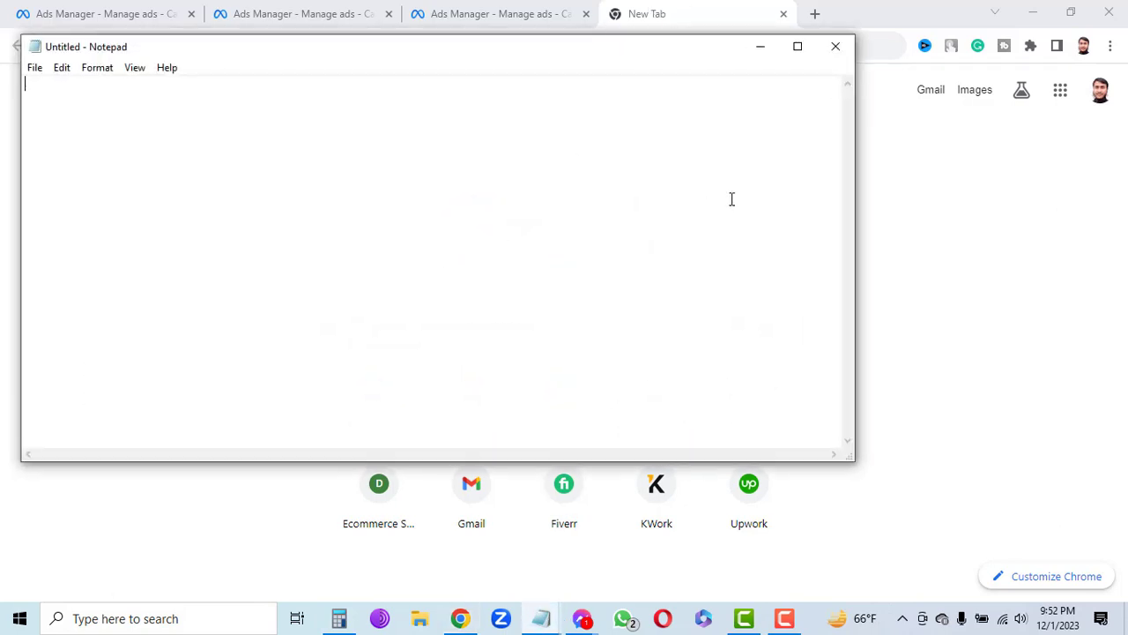
click(796, 46)
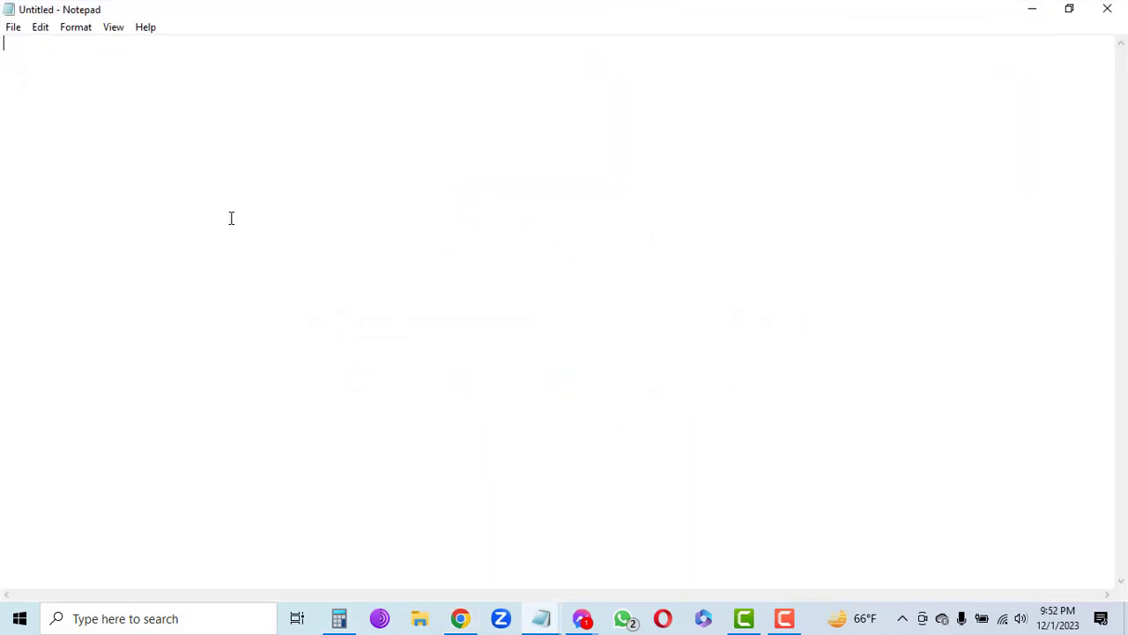
scroll(196, 185, up, 20)
Write "Leads= Contact Information" as the first line of the note
text(Lead)
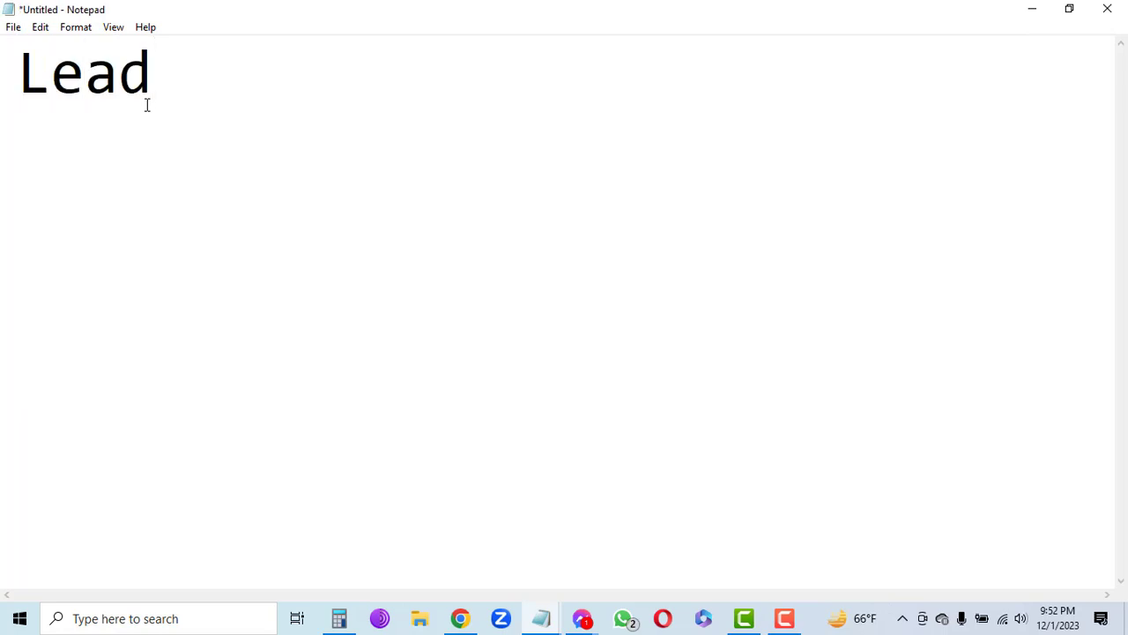
text(s+)
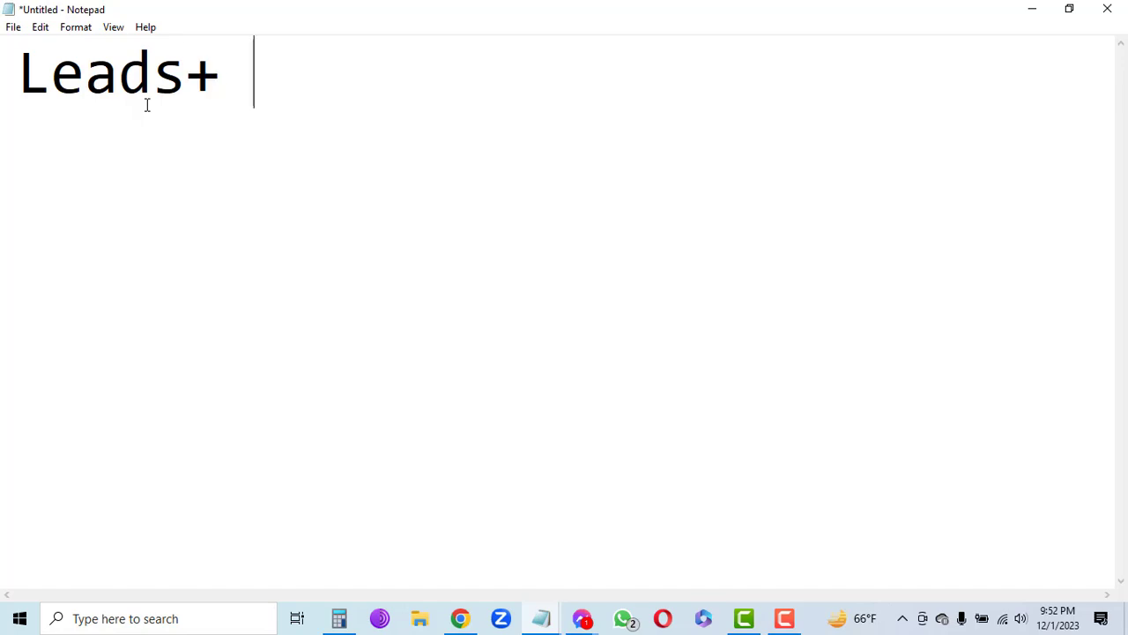
key(BackSpace)
key(BackSpace)
text(= C)
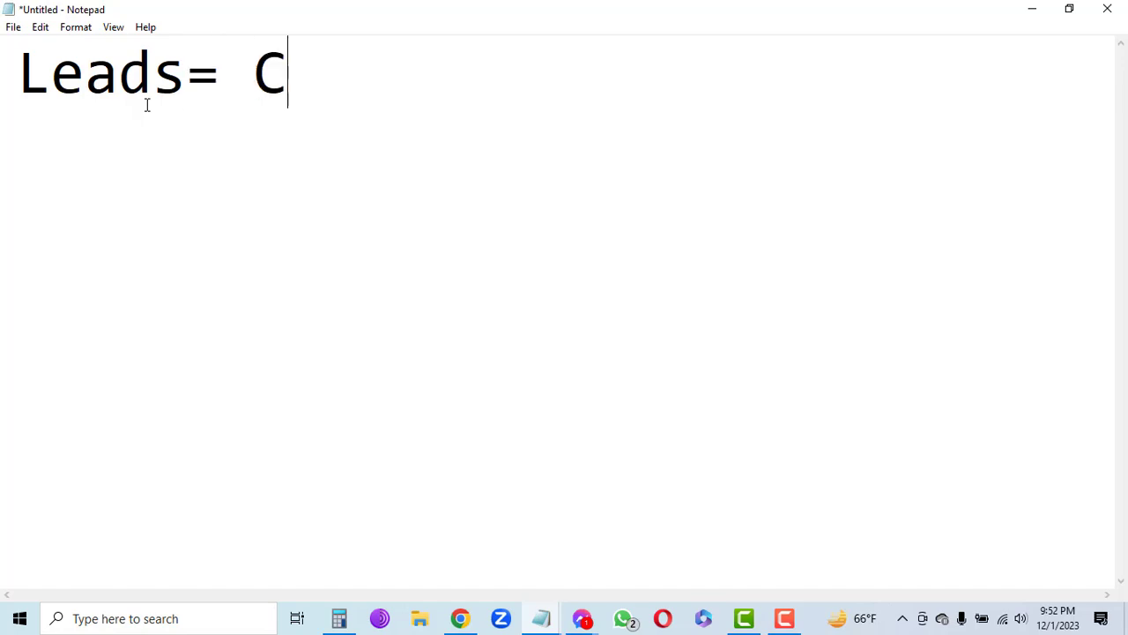
text(onta)
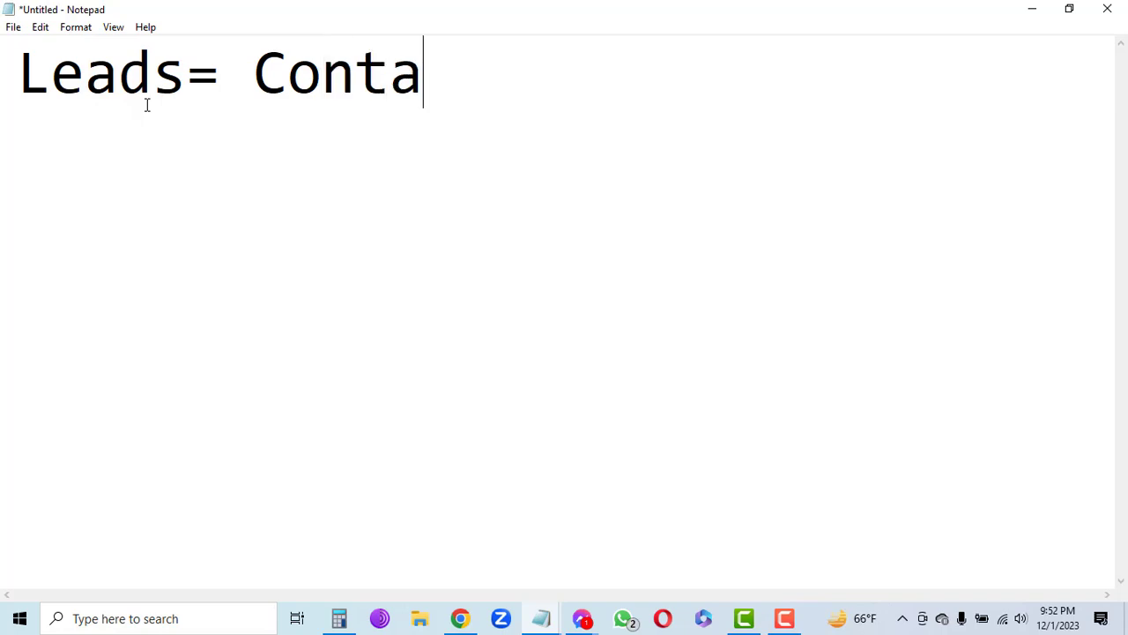
text(ct Info)
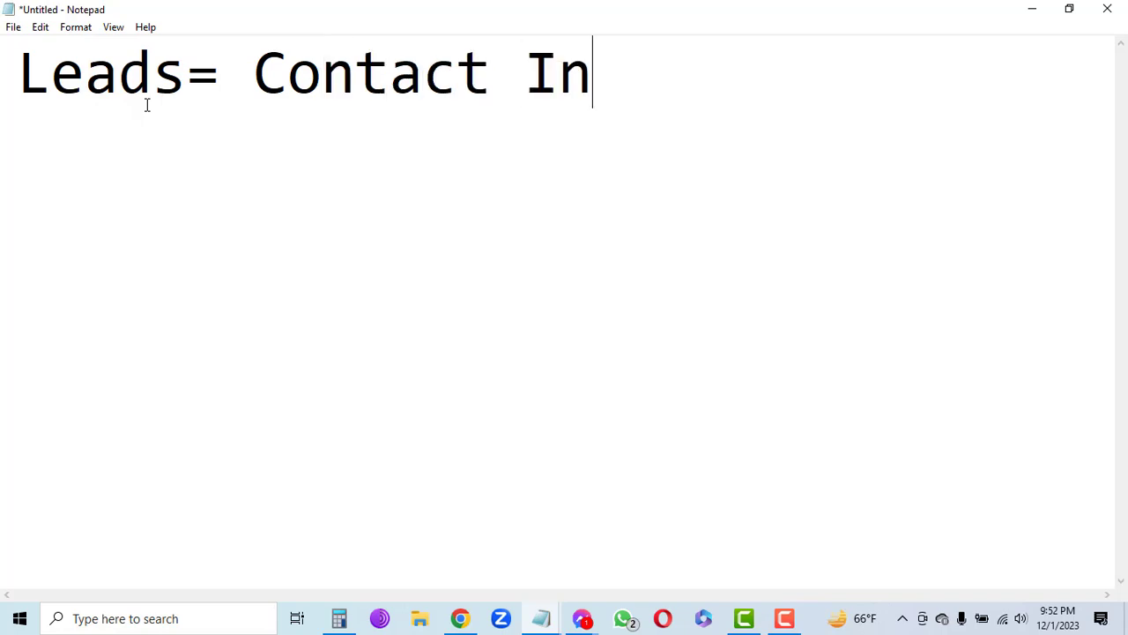
text(mation)
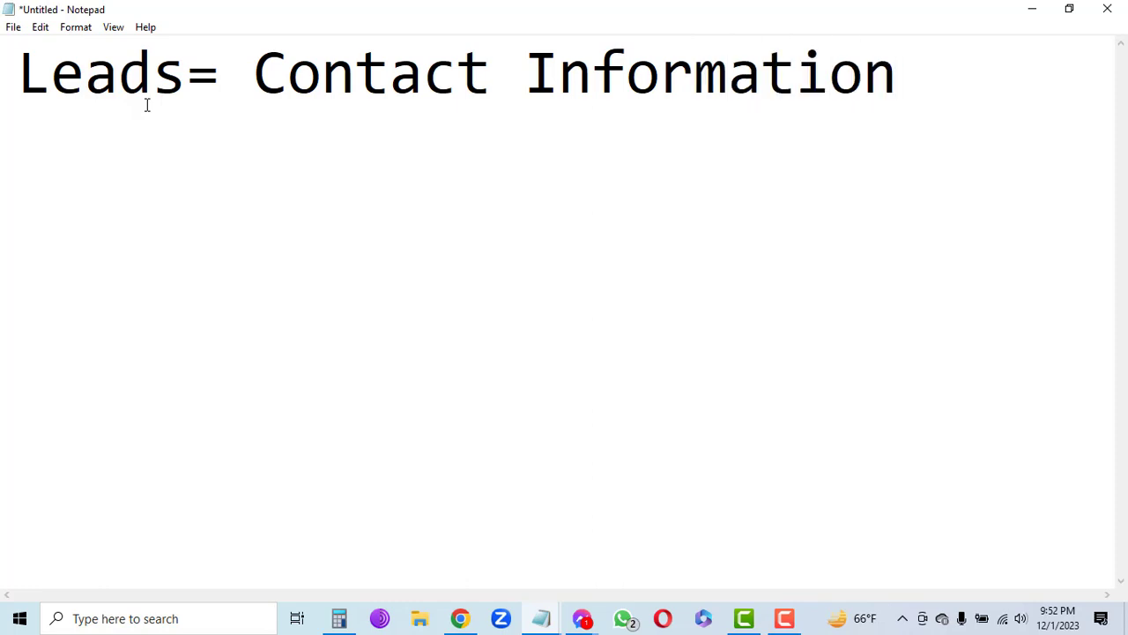
Add two more lines to the note reading "B2B Leads" and "B2C Leads"
key(Return)
text(BB)
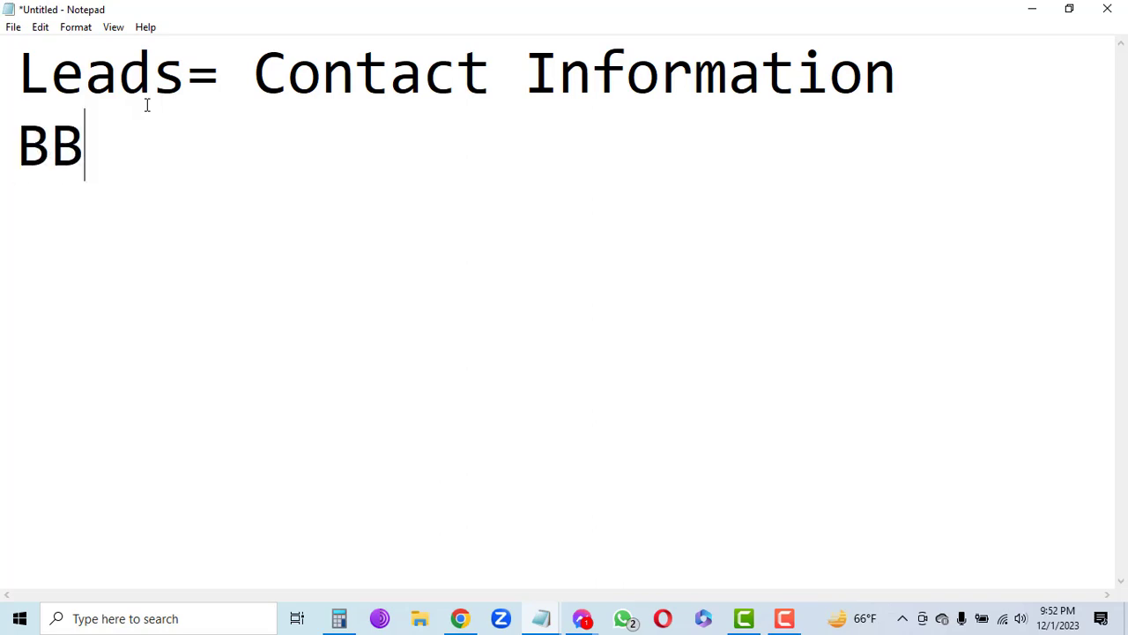
key(BackSpace)
text(2b)
key(BackSpace)
text(B Leads)
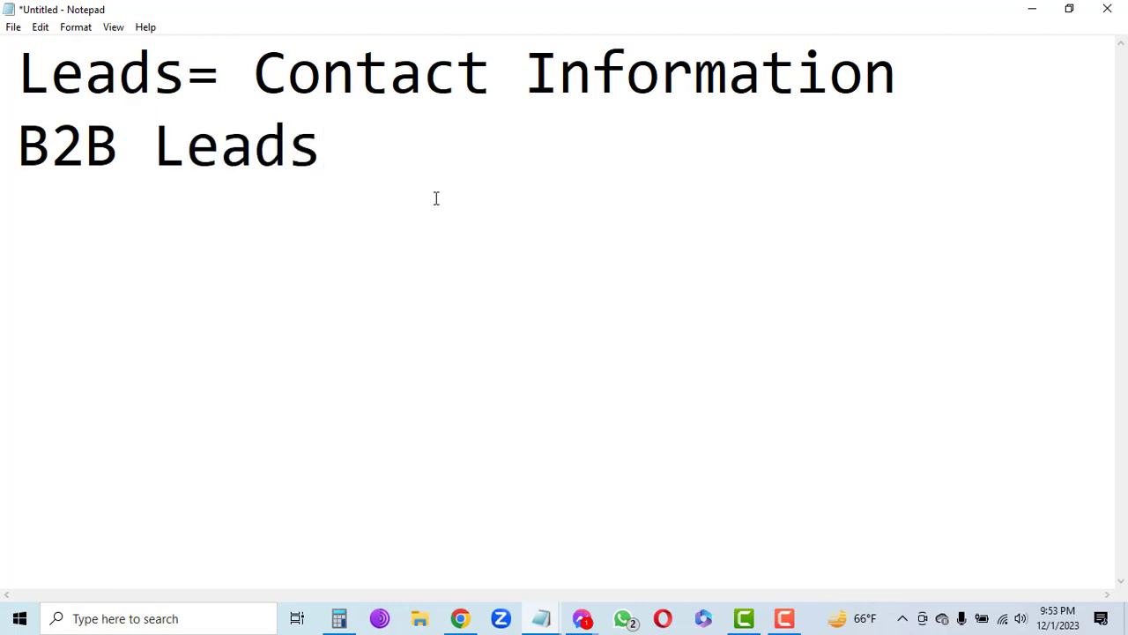
key(Return)
text(B2C)
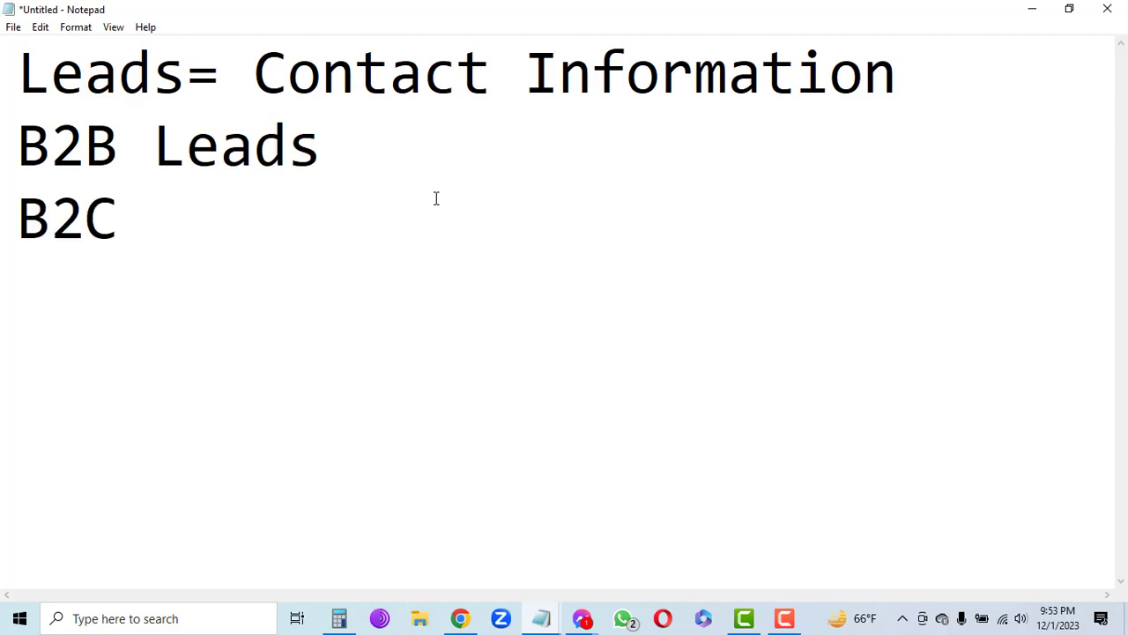
text( Leads)
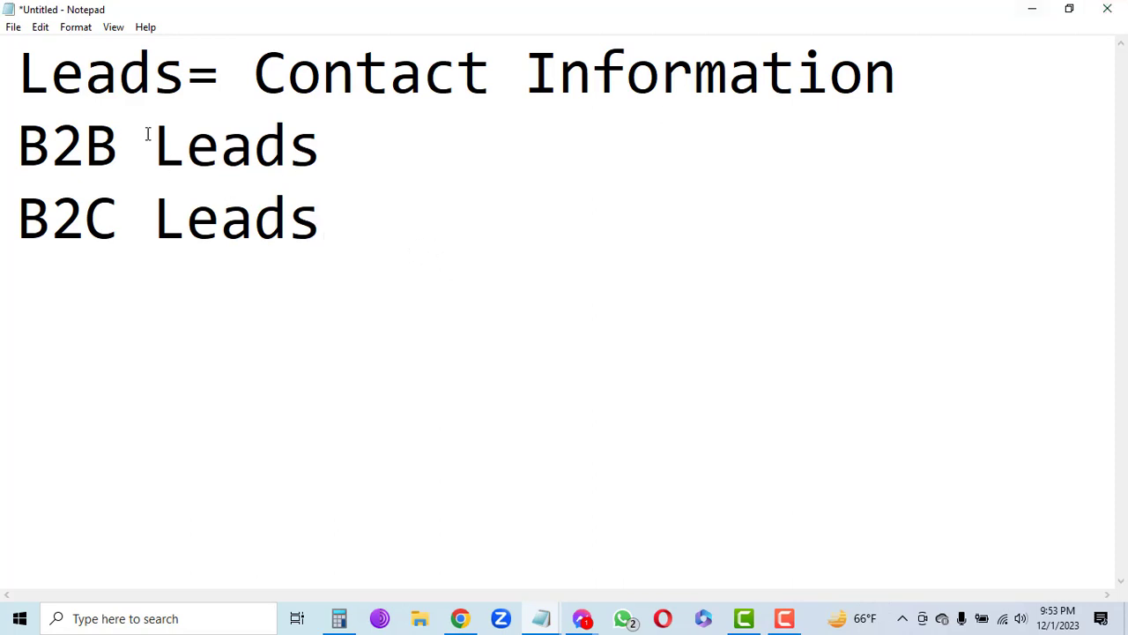
Highlight the definition of leads in the first line, emphasizing "Contact Information", and clear the selection
drag(18, 63, 600, 129)
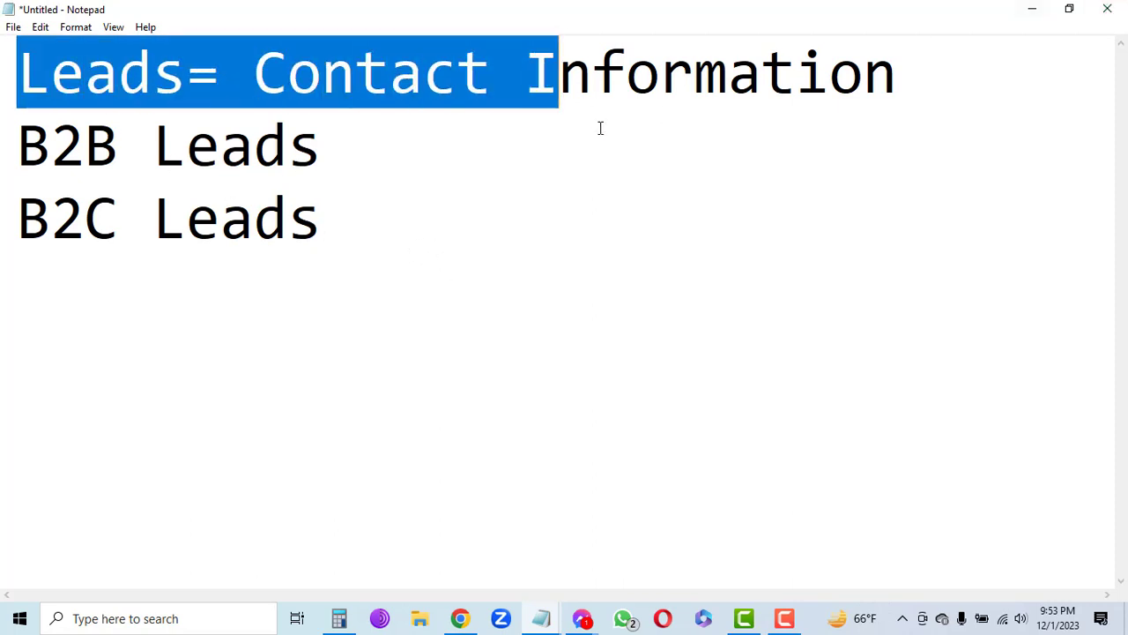
click(600, 128)
drag(254, 71, 900, 62)
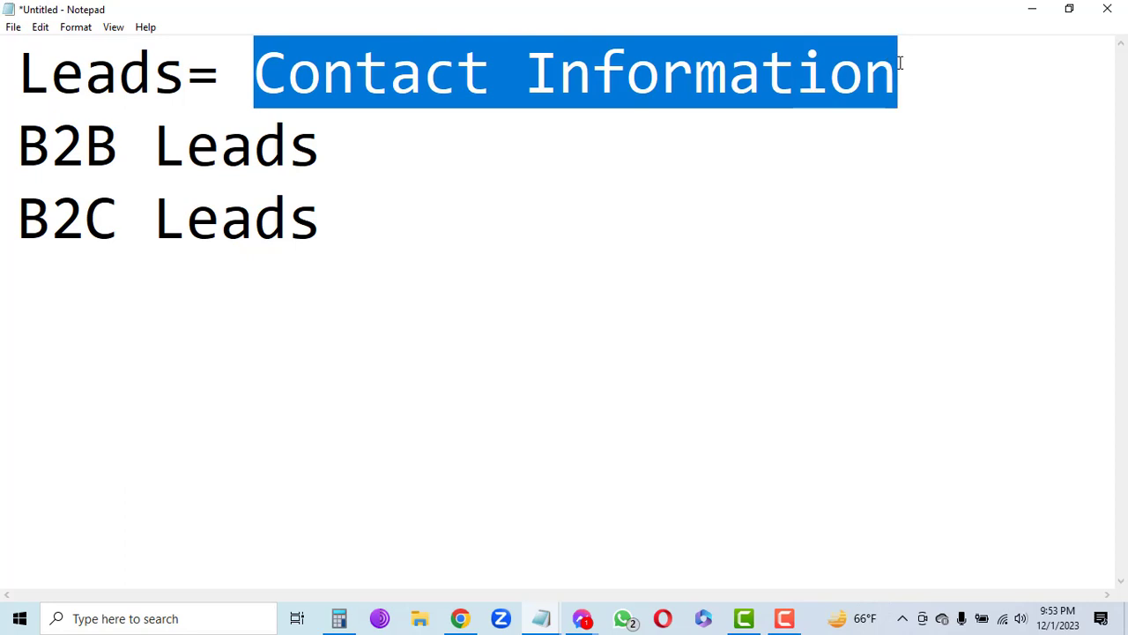
click(498, 238)
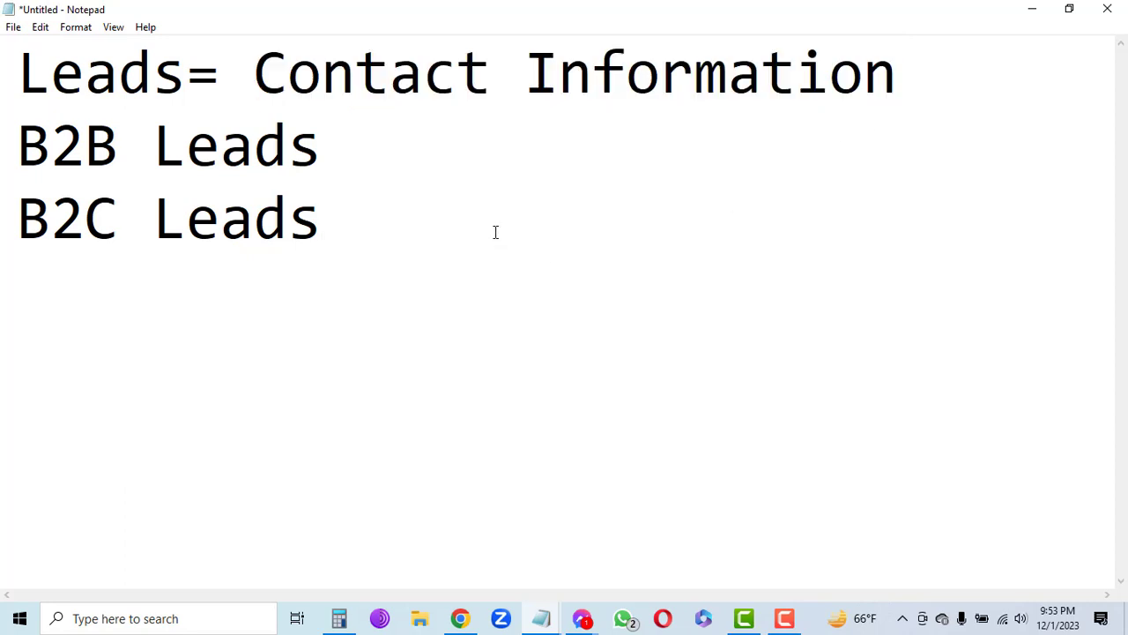
drag(255, 70, 899, 42)
click(213, 274)
Highlight the "B2B Leads" line and its first letter B to point out the term, and clear the selection
drag(17, 145, 348, 156)
click(348, 156)
mouse_move(48, 147)
mouse_down()
mouse_move(19, 150)
mouse_move(28, 146)
mouse_up()
click(37, 141)
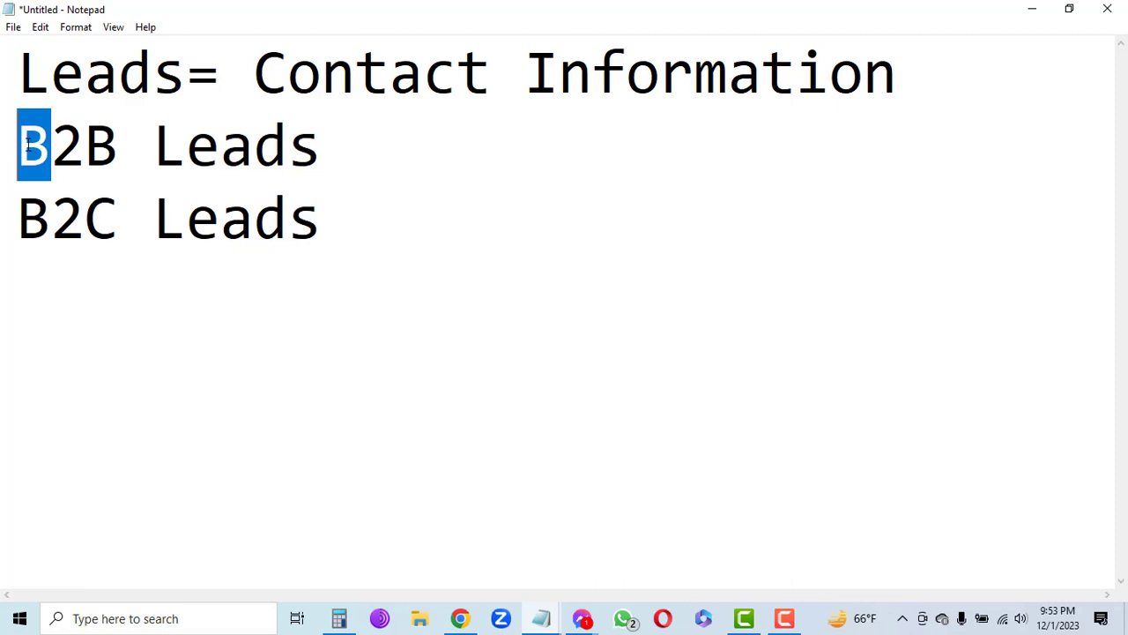
click(117, 150)
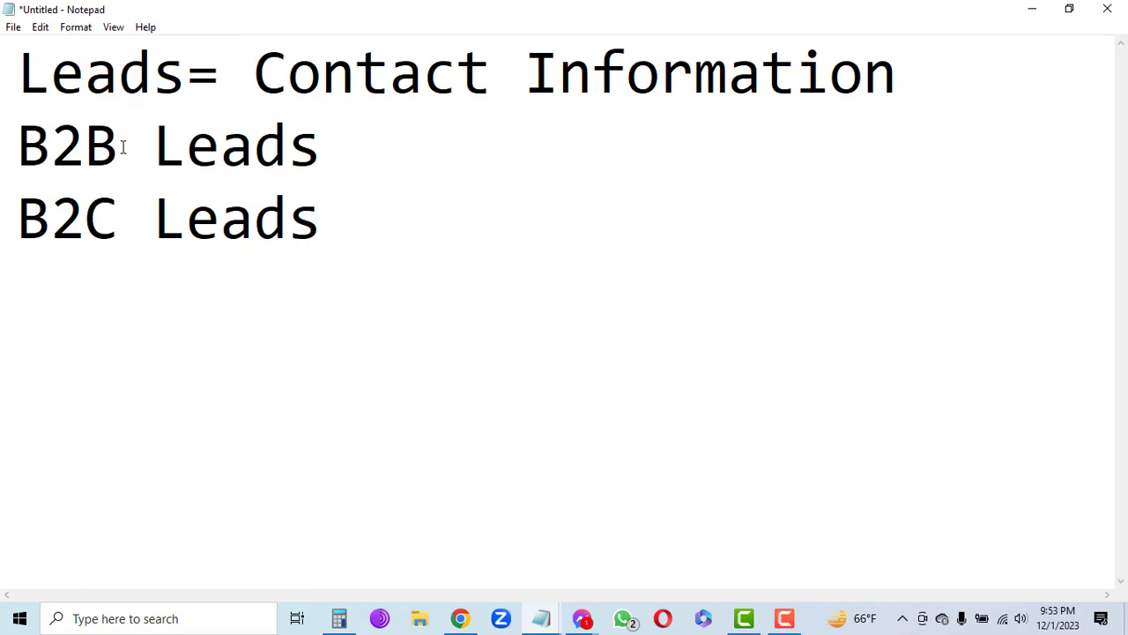
Highlight the second B, the first B and the whole term "B2B" in the second line, and clear the selection
drag(123, 148, 96, 149)
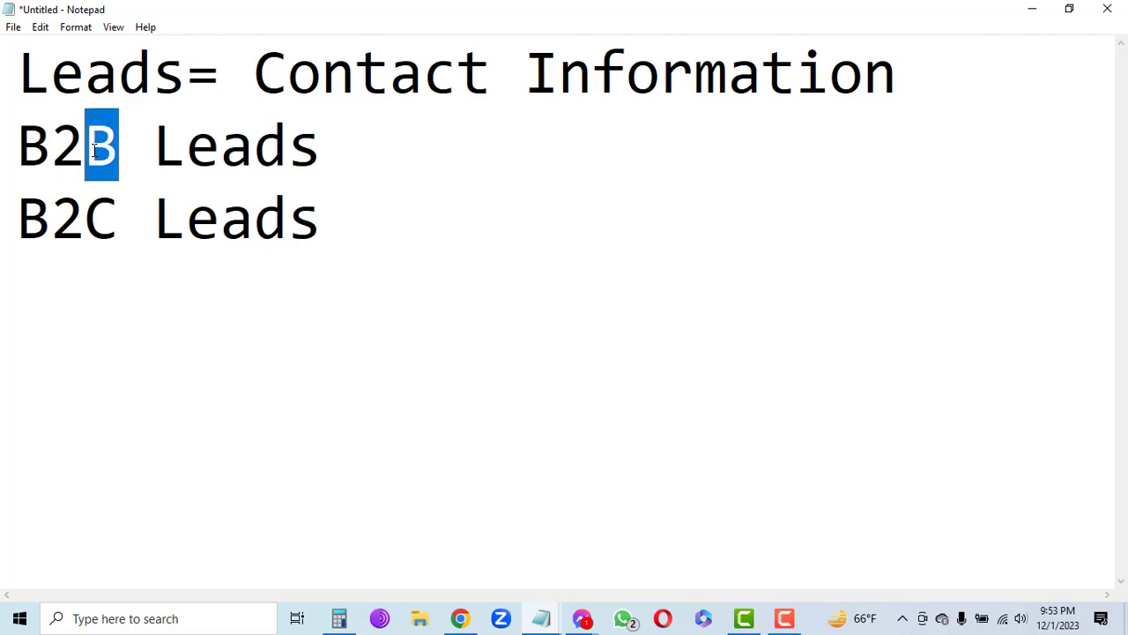
click(43, 144)
drag(43, 143, 24, 146)
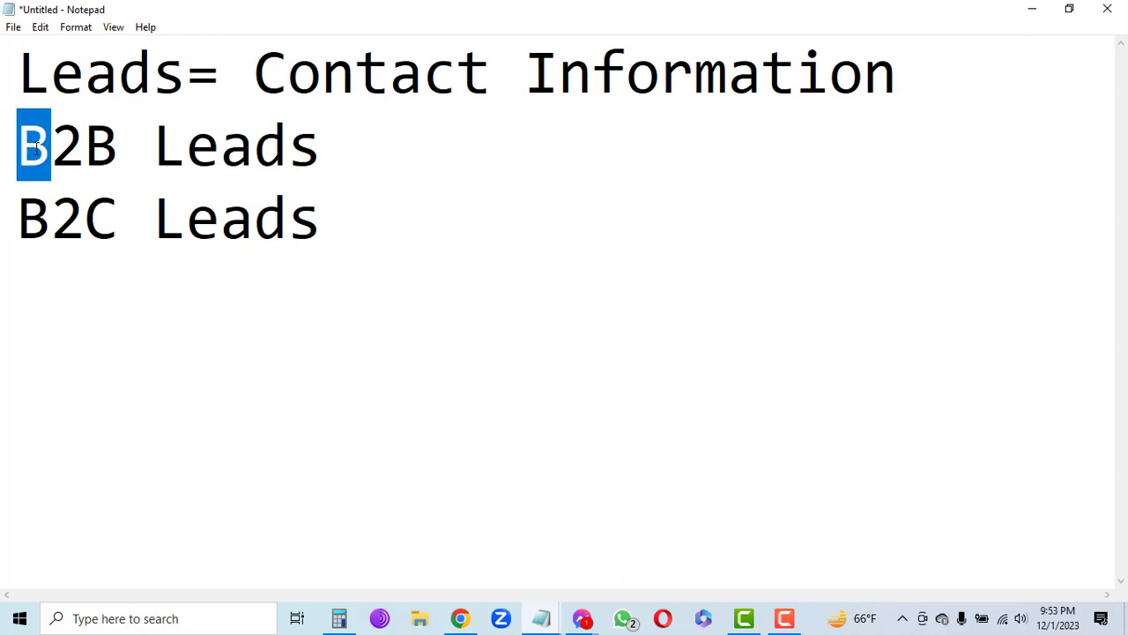
click(116, 146)
drag(105, 150, 33, 150)
click(104, 154)
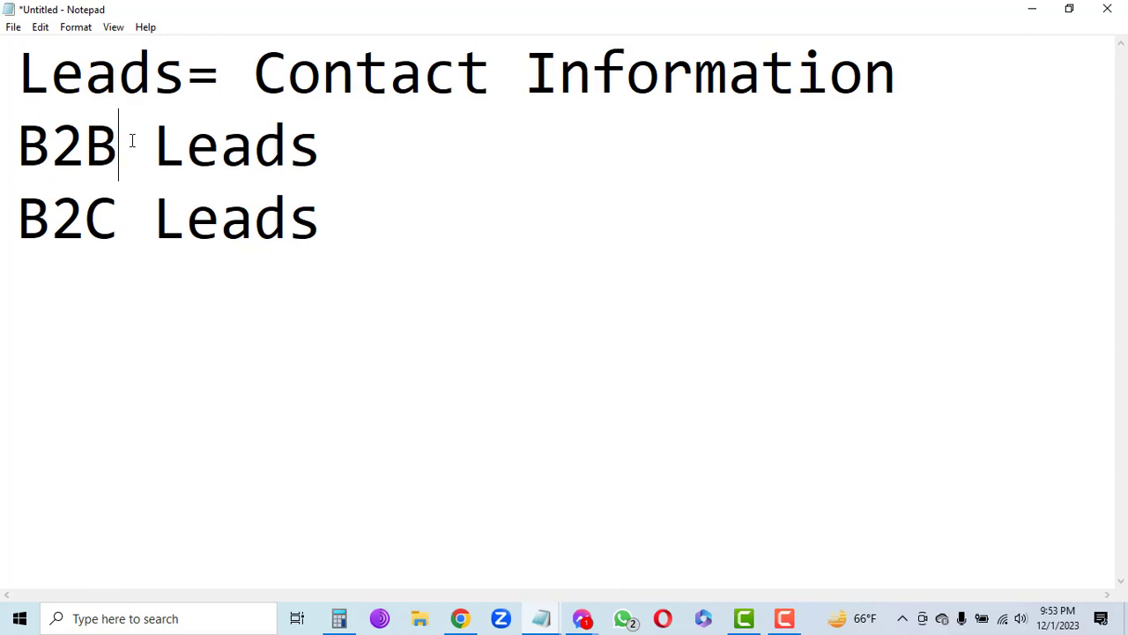
Highlight the two letters B of "B2B" one after the other to contrast the two businesses, and clear the selection
click(48, 148)
click(115, 150)
drag(46, 137, 32, 141)
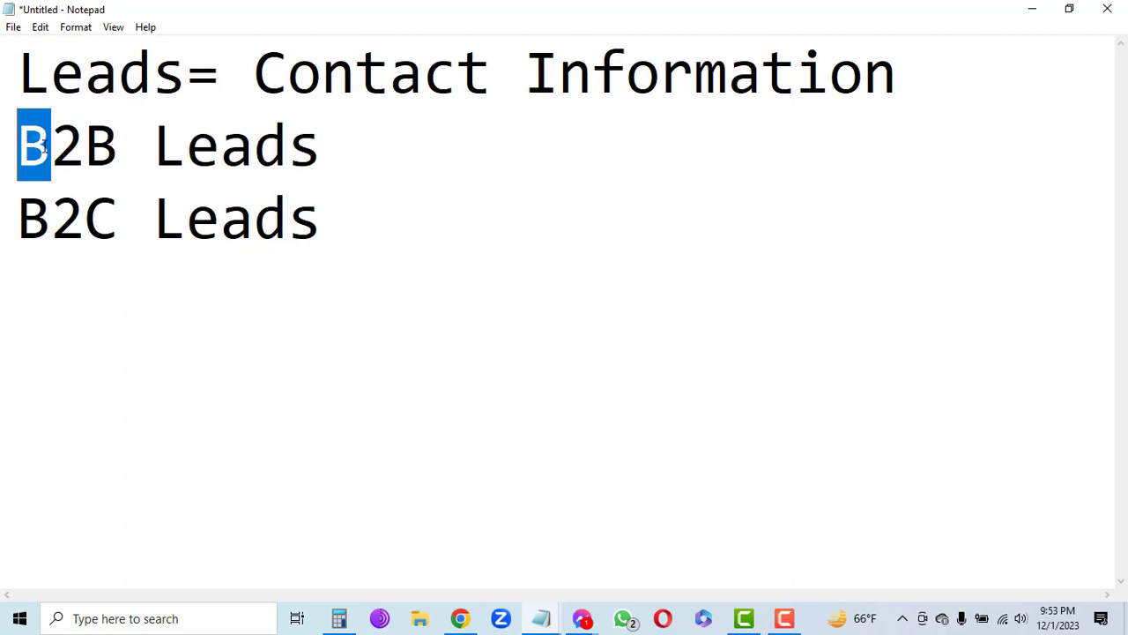
click(121, 146)
drag(113, 146, 94, 148)
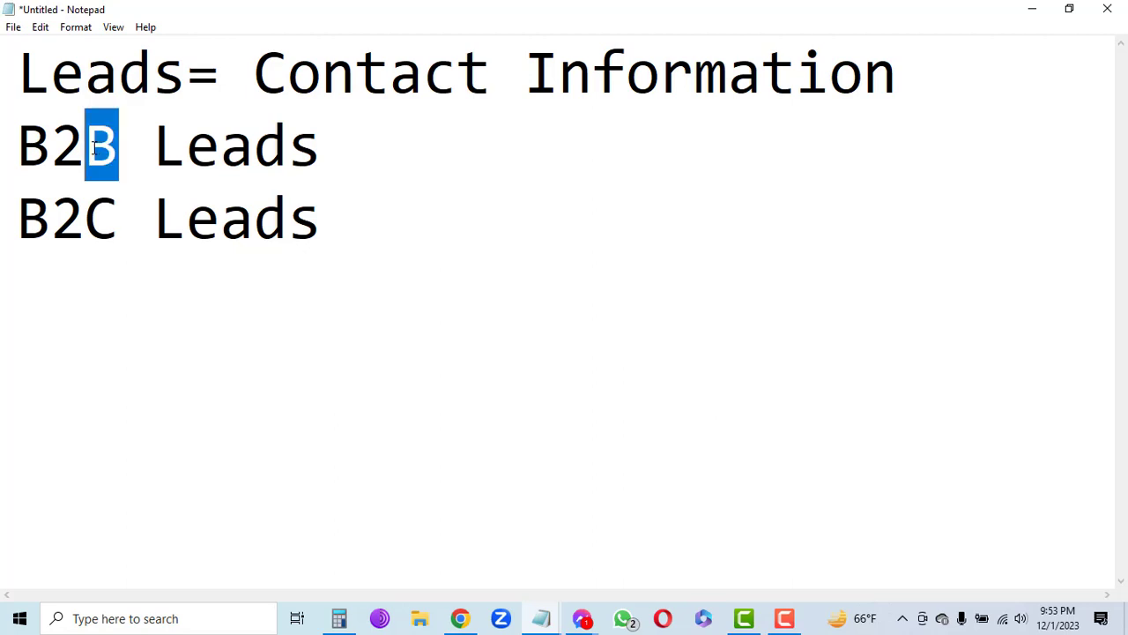
key(Home)
click(121, 143)
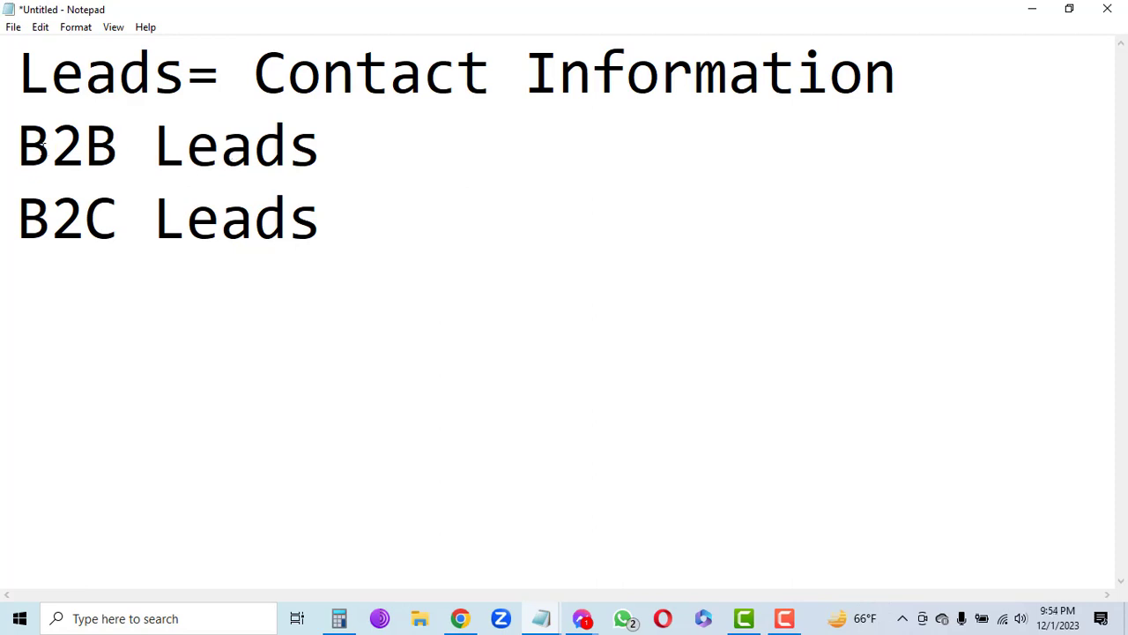
Highlight "B2B" and the word "Leads" beside it in the second line, and clear the selection
drag(17, 146, 49, 149)
drag(118, 144, 18, 145)
click(28, 153)
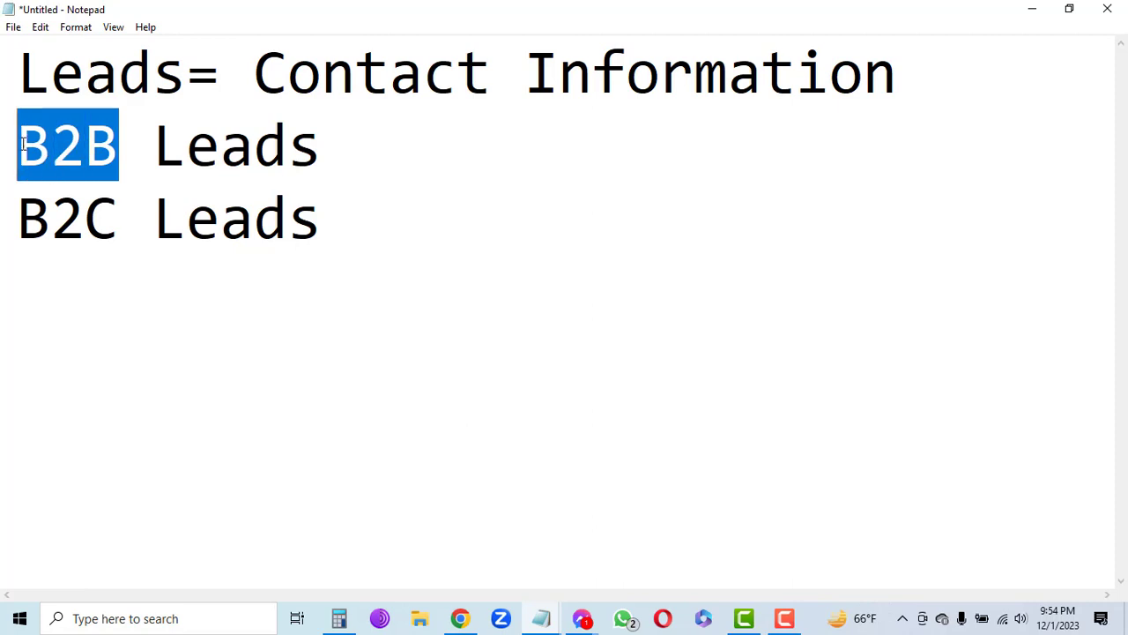
click(90, 156)
drag(338, 143, 143, 154)
click(99, 345)
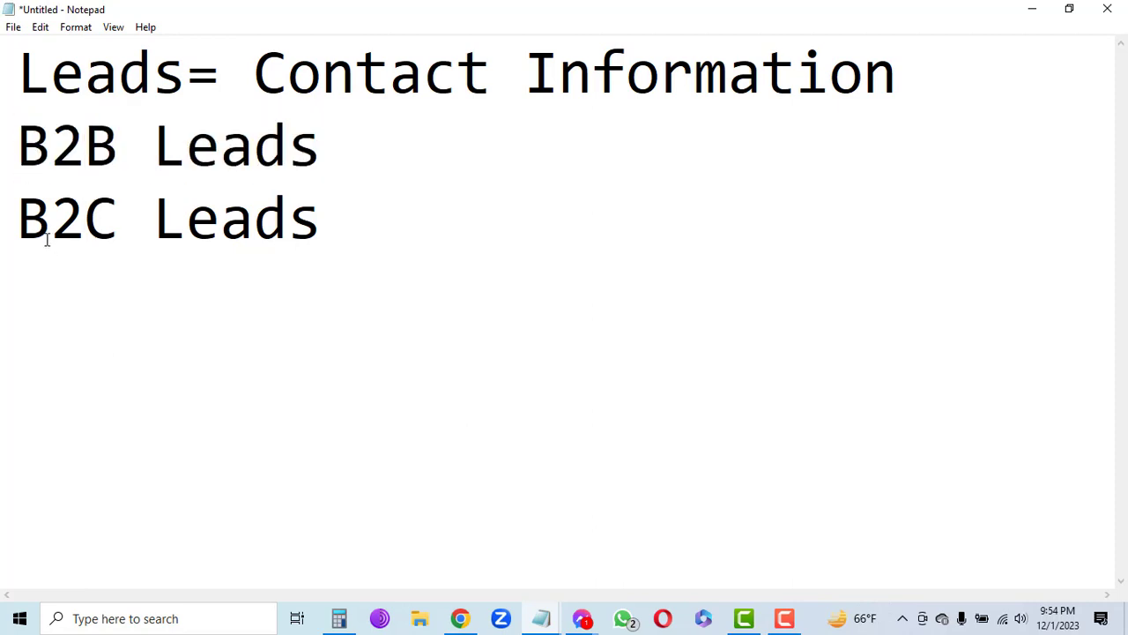
Highlight the "B2C Leads" line, its term "B2C" and the letter C, clearing the selection after each
drag(20, 231, 385, 212)
click(81, 324)
drag(18, 212, 121, 221)
click(75, 312)
click(131, 333)
drag(115, 221, 90, 216)
click(173, 387)
click(114, 347)
Highlight the term "B2C" in the third line repeatedly to point it out, and clear the selection
drag(18, 215, 123, 214)
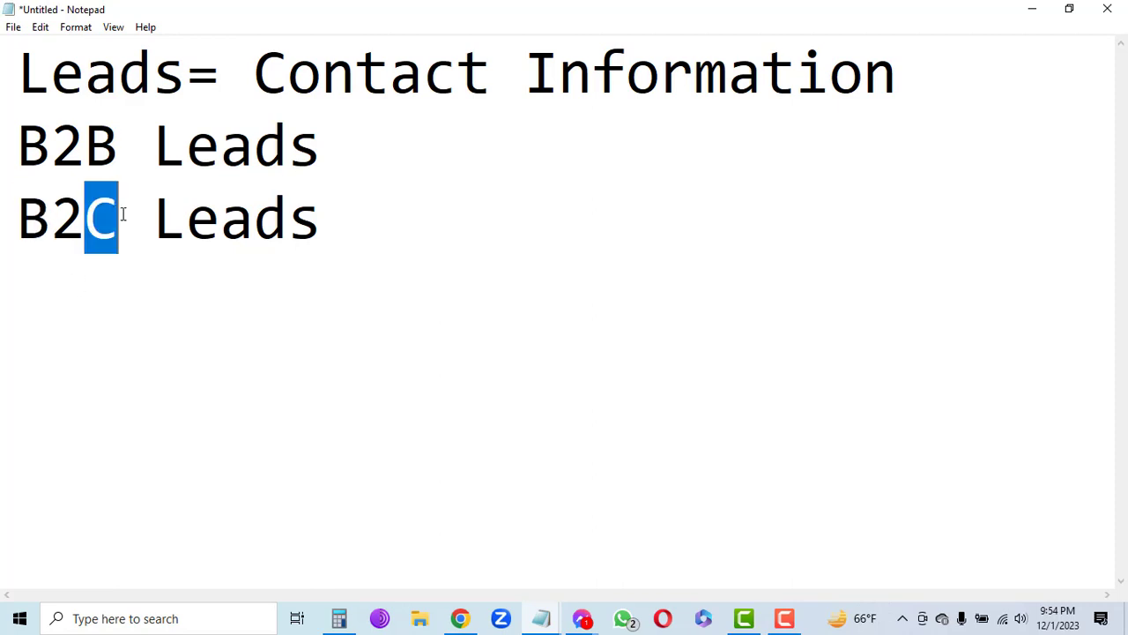
drag(18, 215, 127, 221)
click(113, 300)
drag(18, 221, 119, 222)
click(174, 341)
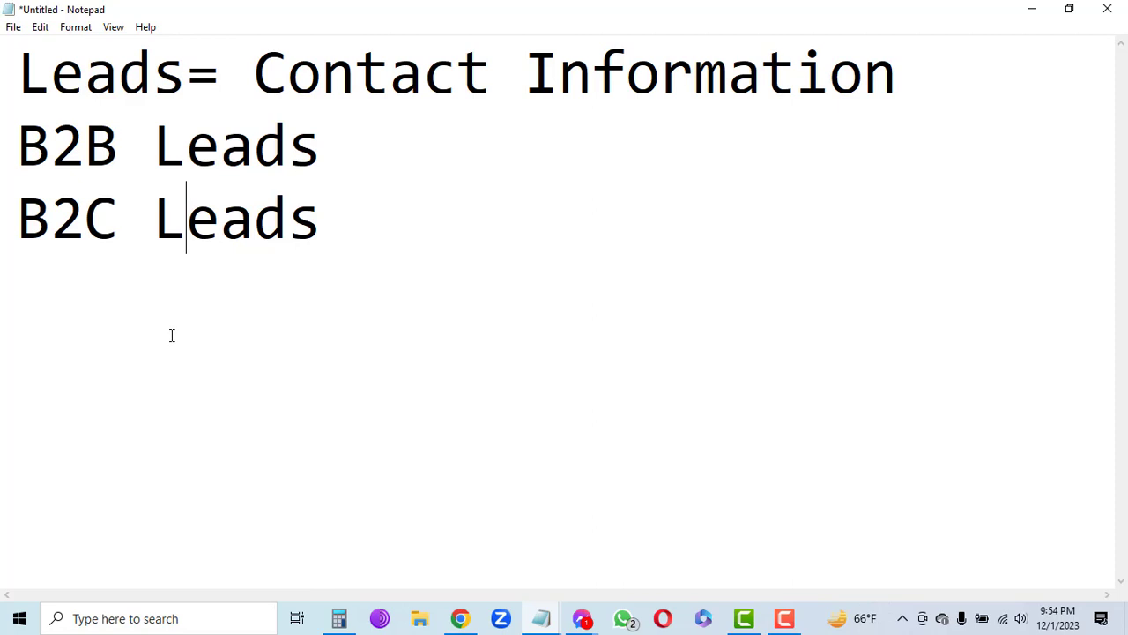
Highlight the first B of the second line, its second B and the ending "B Leads", and clear the selection
drag(20, 139, 38, 141)
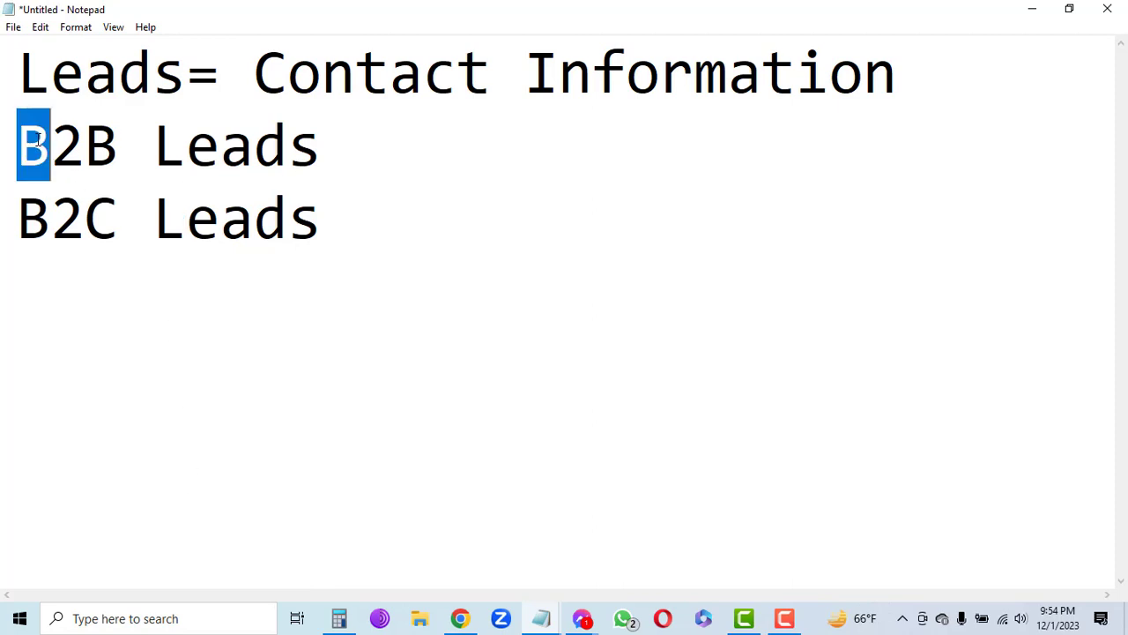
click(109, 301)
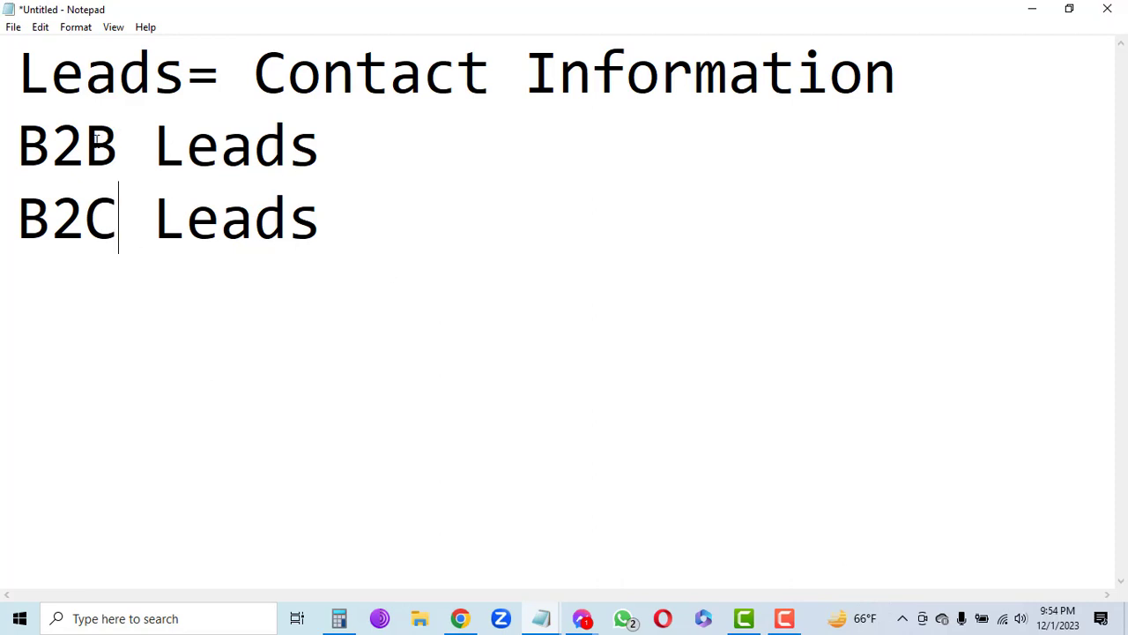
drag(85, 143, 107, 145)
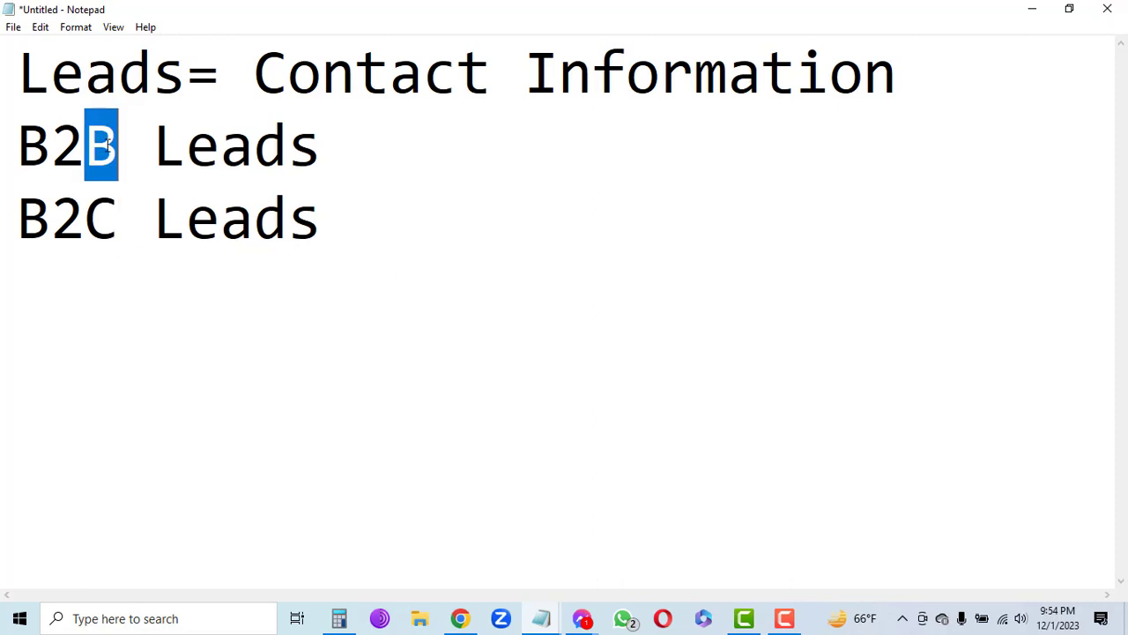
click(371, 146)
drag(85, 146, 347, 158)
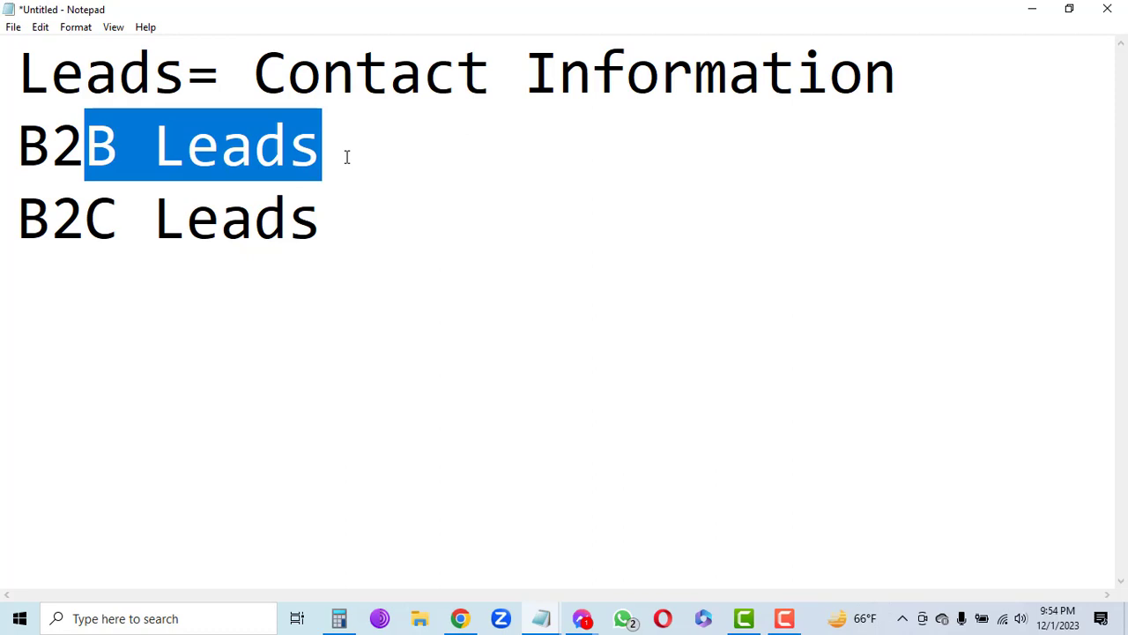
click(326, 156)
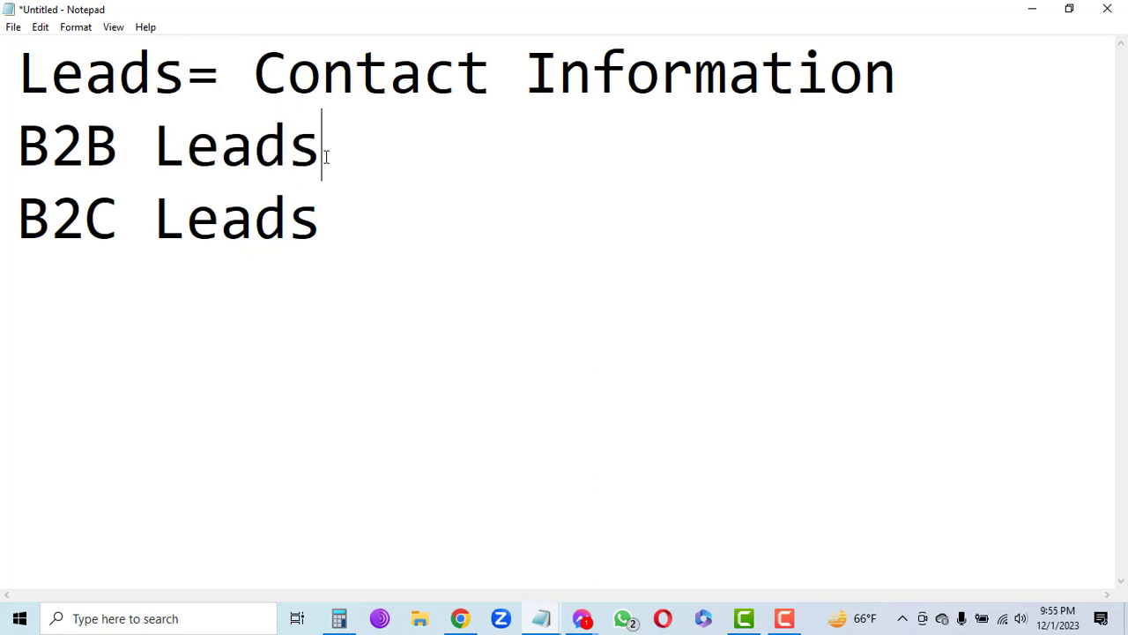
drag(325, 157, 88, 159)
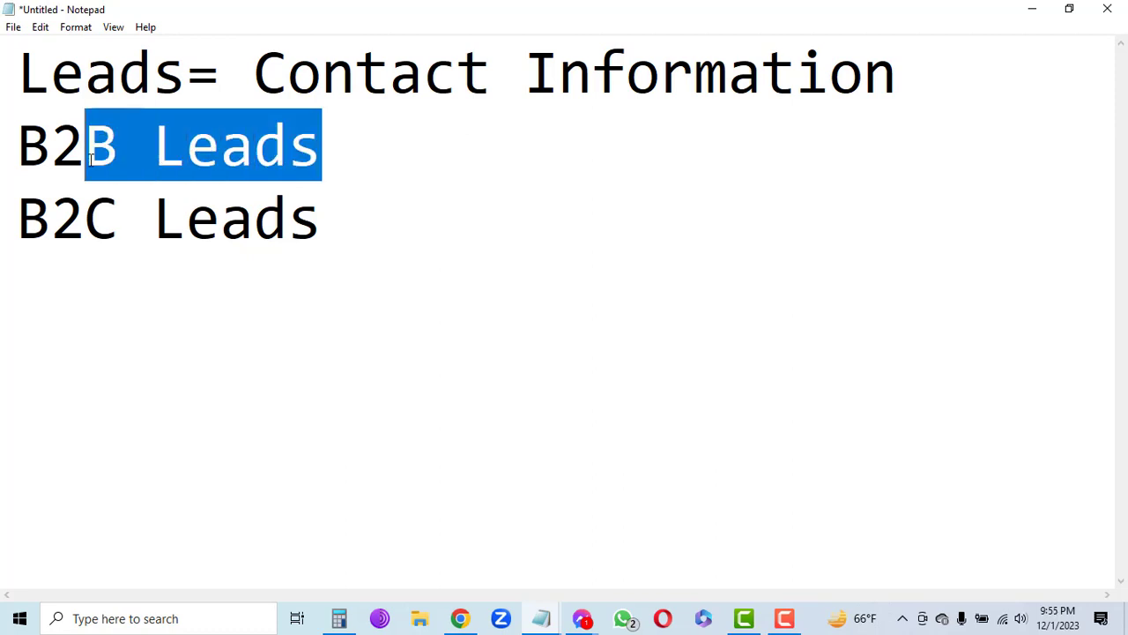
click(215, 376)
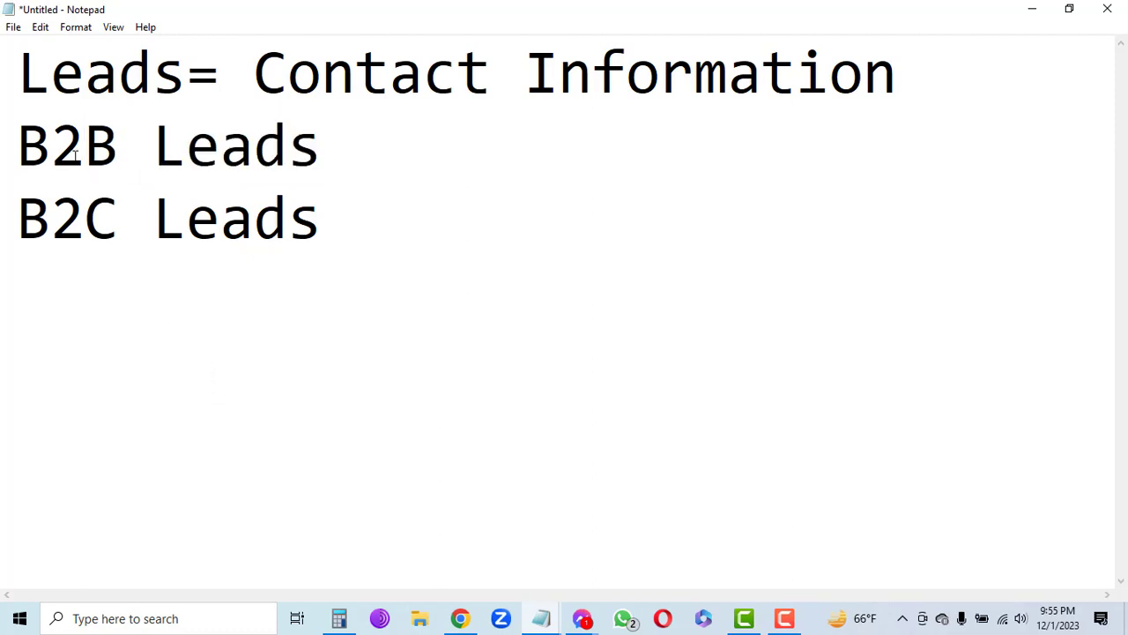
Highlight the first B of "B2B Leads" and the word "Leads" in that line, and clear the selection
click(35, 150)
drag(35, 150, 32, 148)
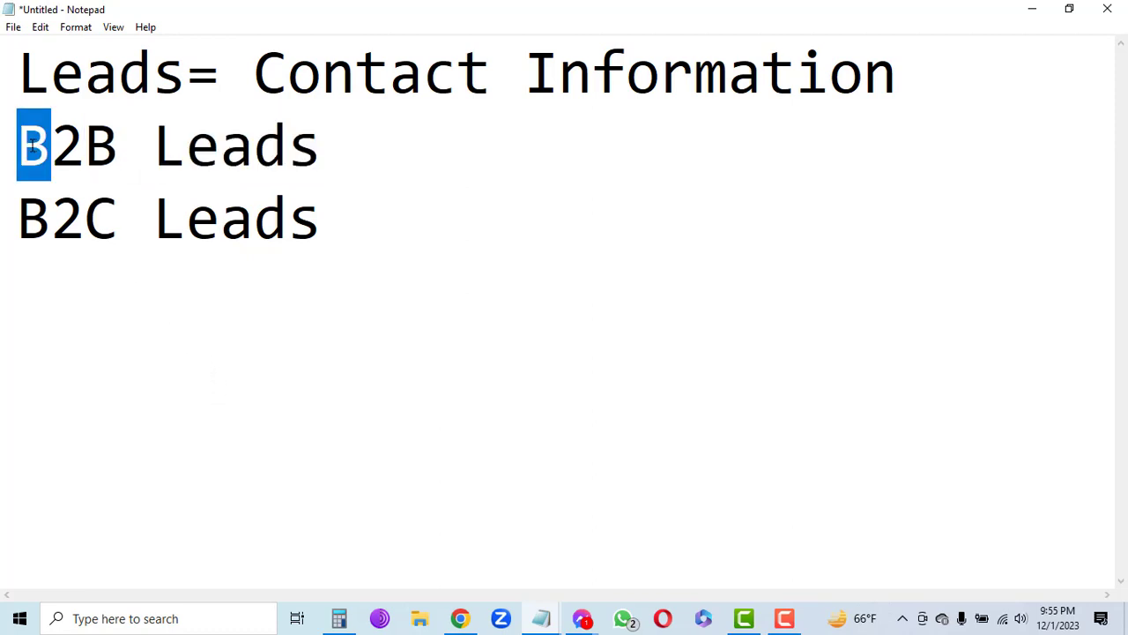
click(35, 150)
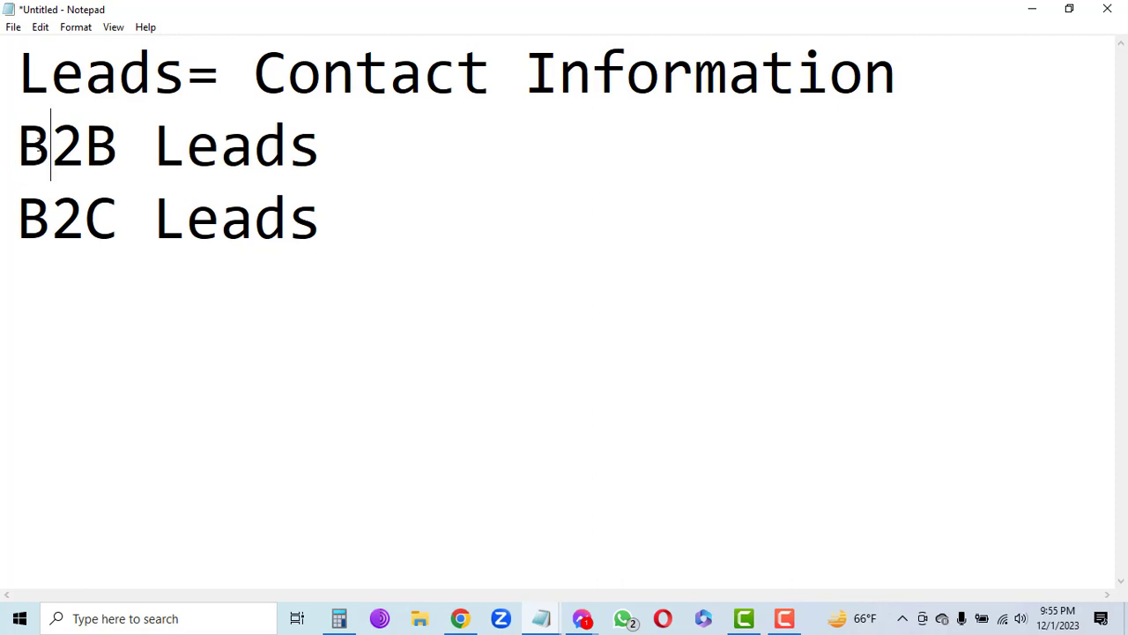
drag(21, 148, 324, 153)
click(86, 148)
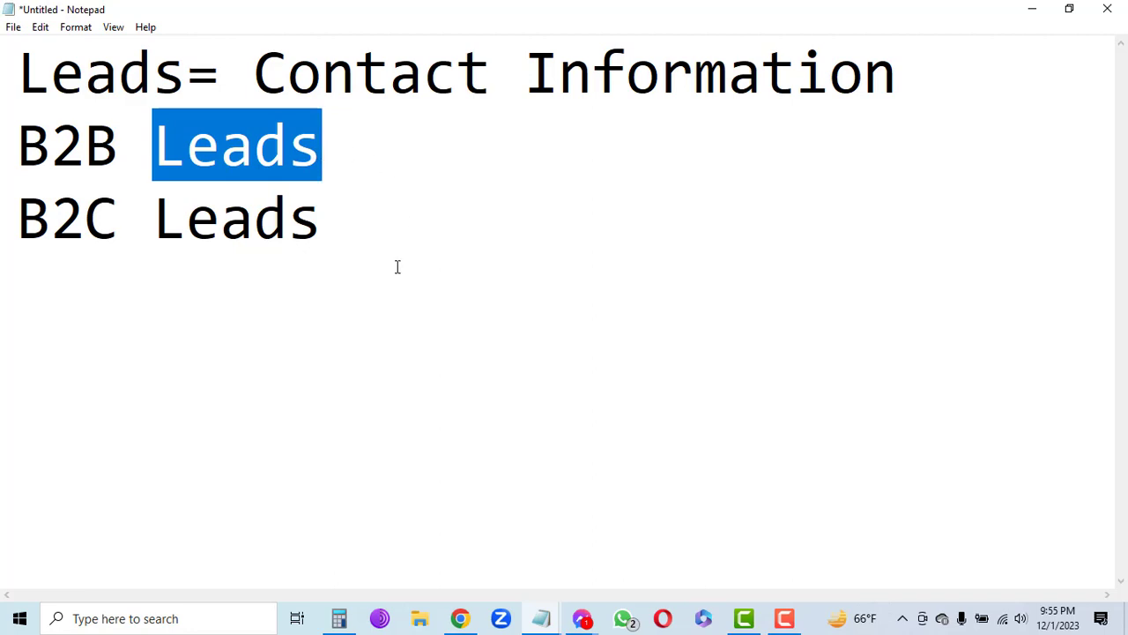
click(322, 305)
Highlight the letter B of "B2C" and the term itself in the third line to point them out
drag(50, 225, 29, 226)
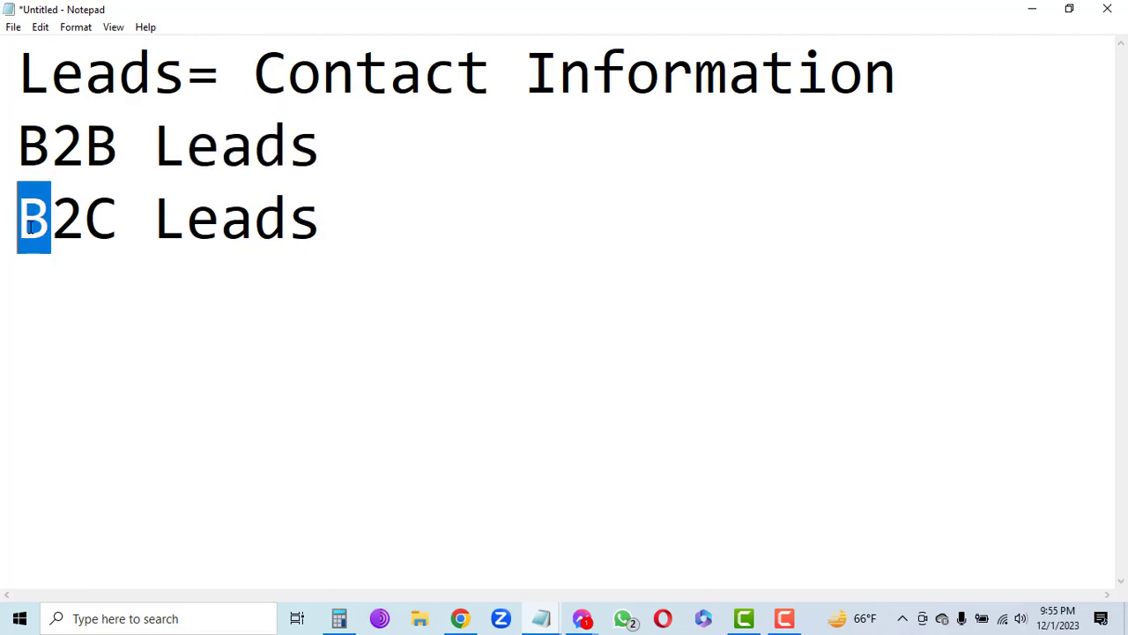
click(93, 314)
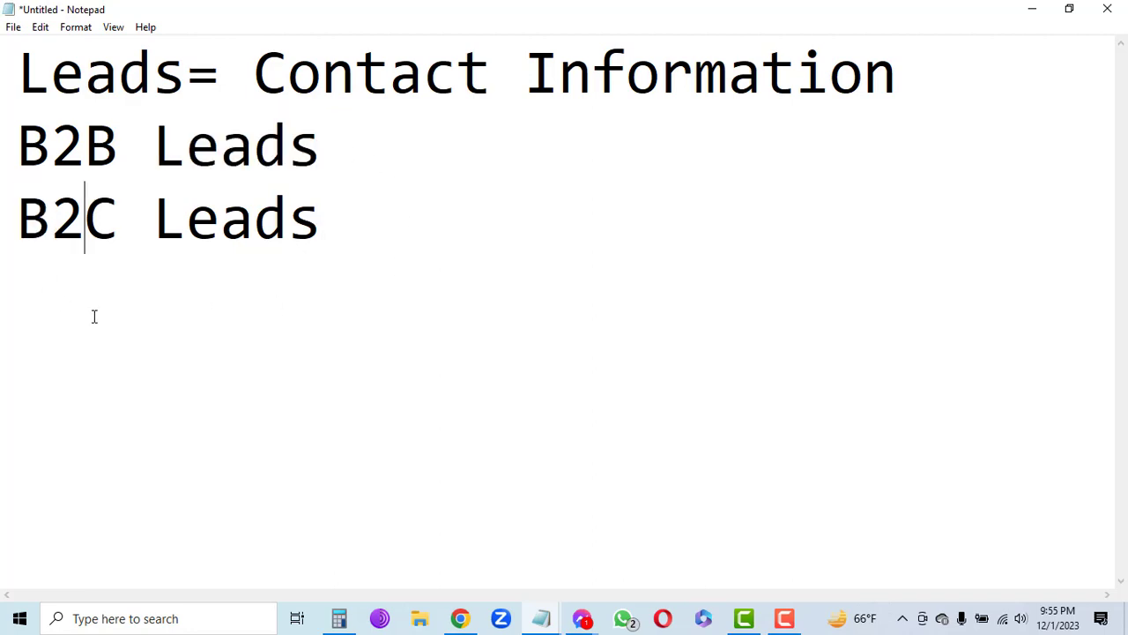
click(46, 219)
drag(46, 220, 28, 222)
drag(121, 226, 32, 223)
click(127, 288)
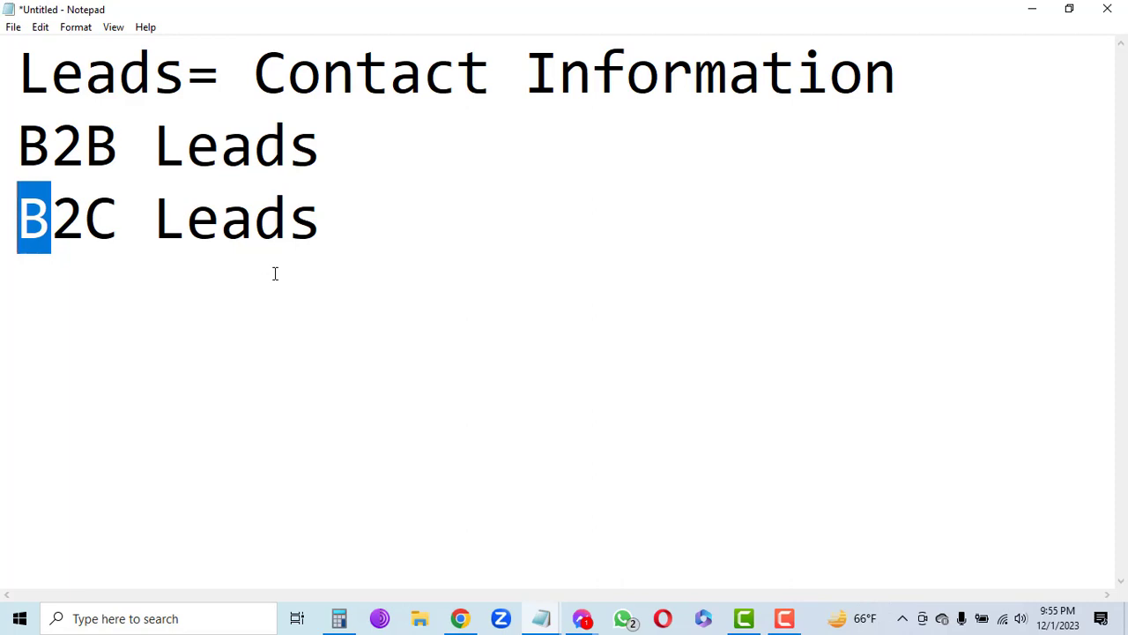
Highlight "Leads" and "B2C" in the third line, mark both lead-type lines together, and clear the selection
drag(321, 227, 154, 221)
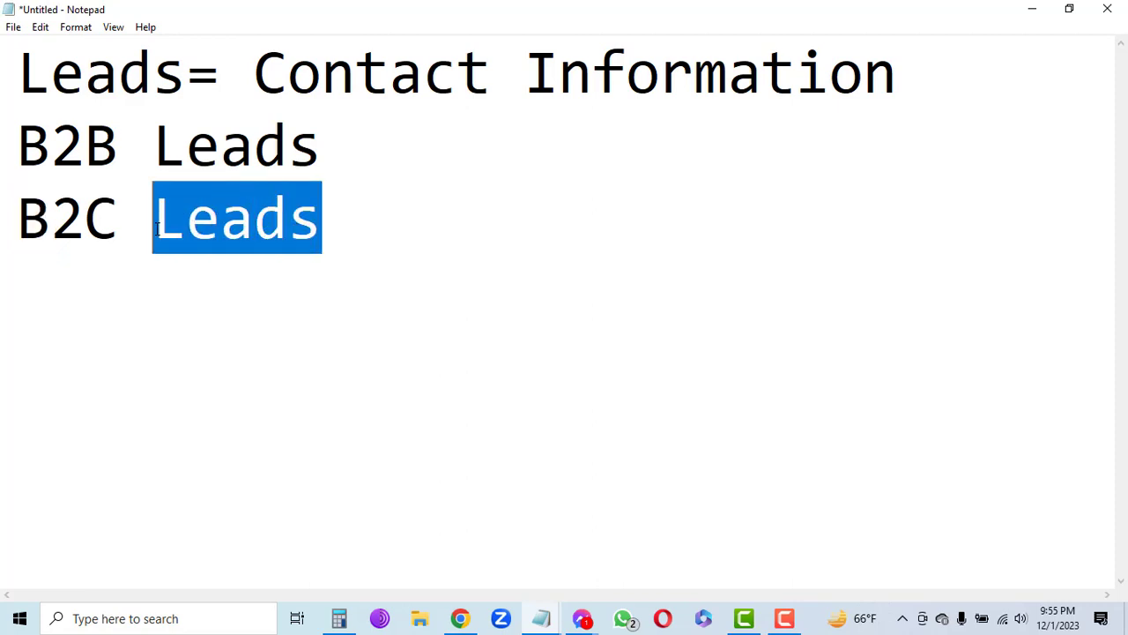
click(286, 337)
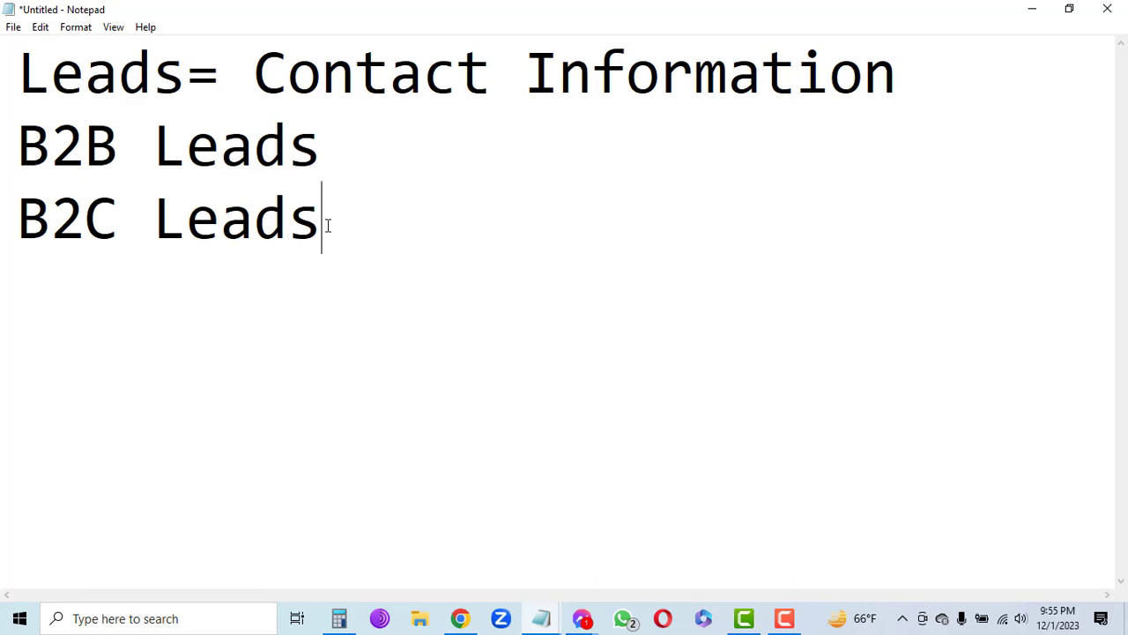
drag(326, 224, 120, 222)
drag(220, 222, 314, 227)
click(250, 305)
drag(25, 224, 124, 220)
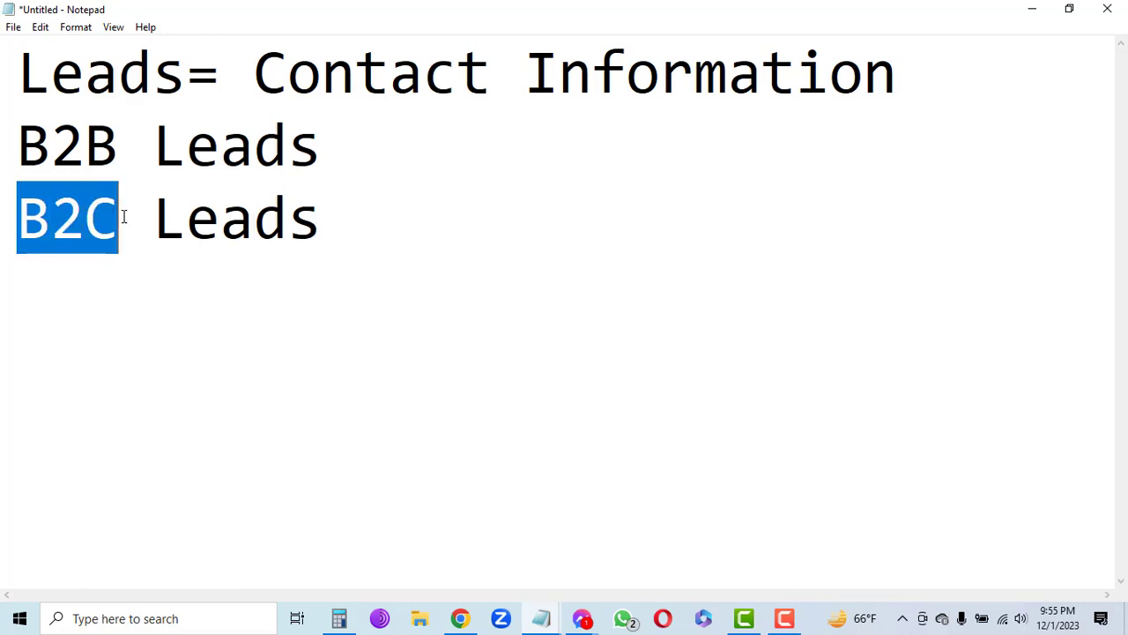
click(337, 218)
drag(317, 262, 17, 146)
click(440, 288)
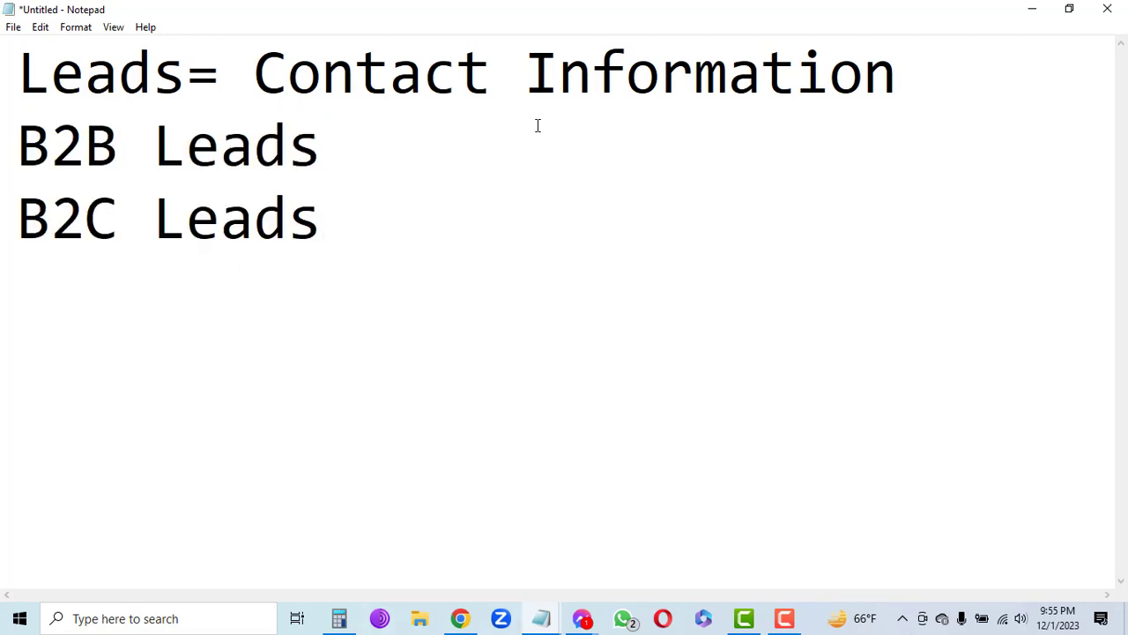
Minimize the leads note and close the empty Notepad window behind it
click(1032, 11)
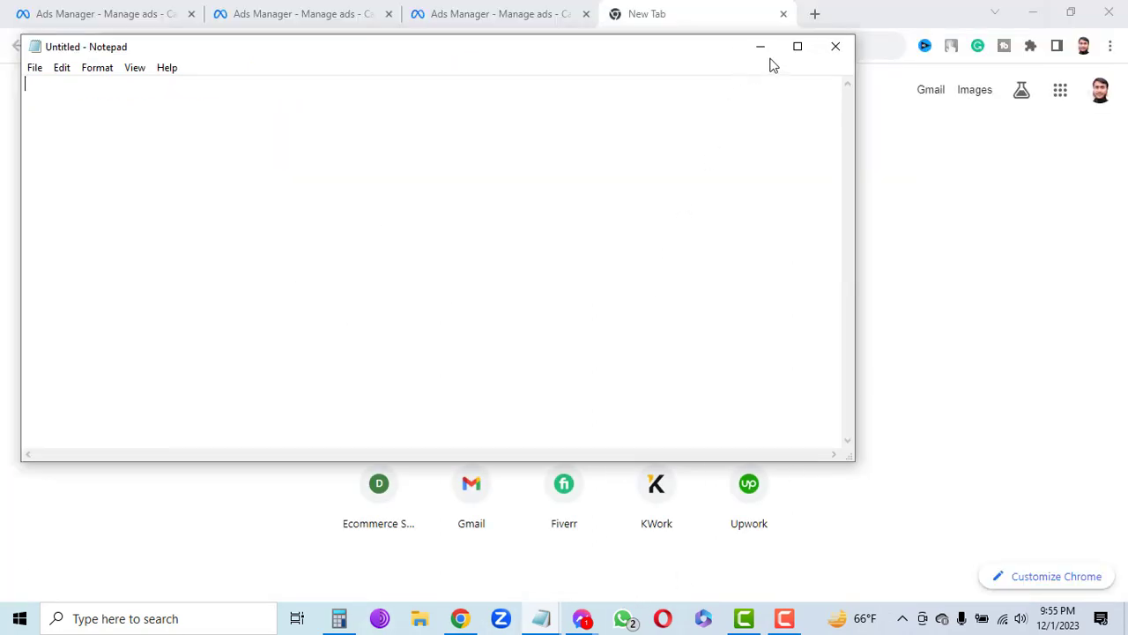
click(836, 46)
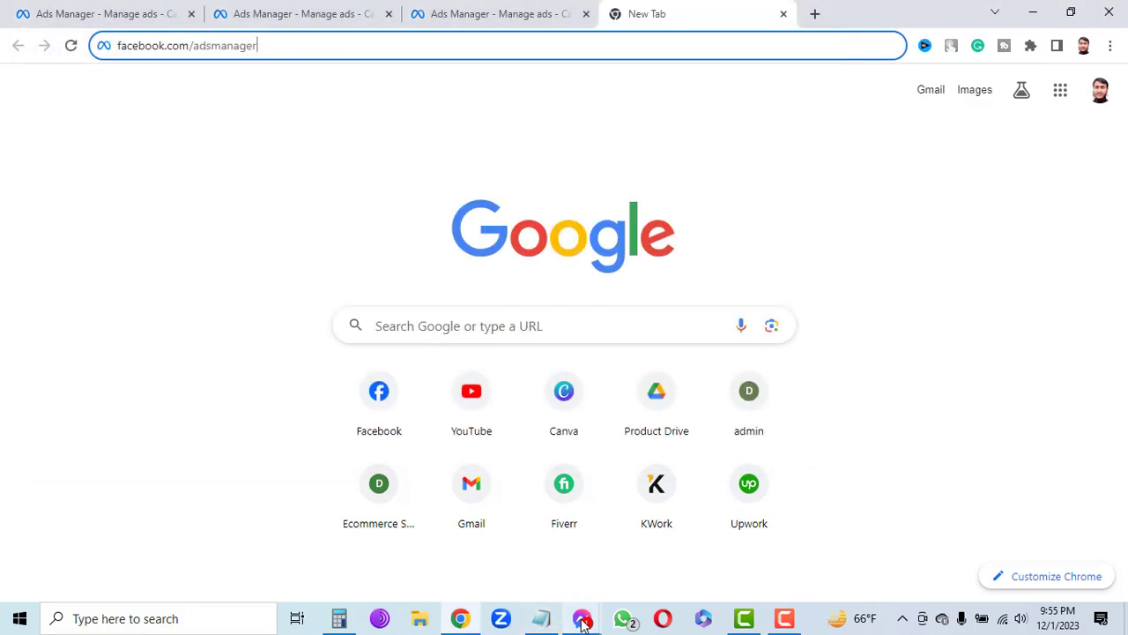
Switch to the Digital Marketing Help group call in Messenger to check the participants, and minimize its window
click(581, 618)
click(612, 562)
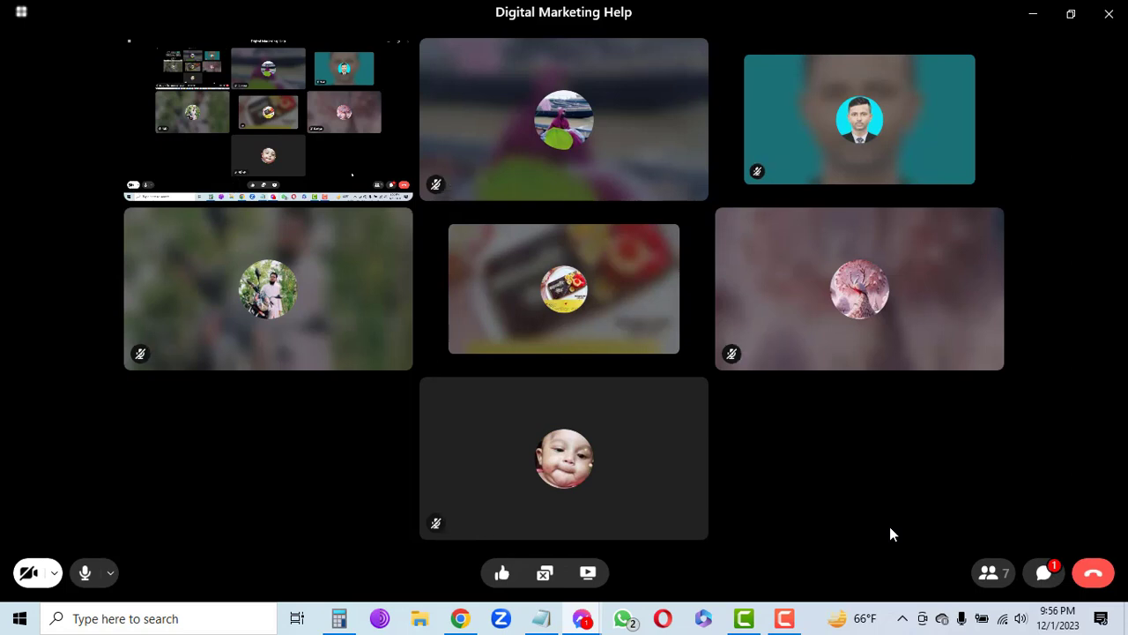
click(1041, 23)
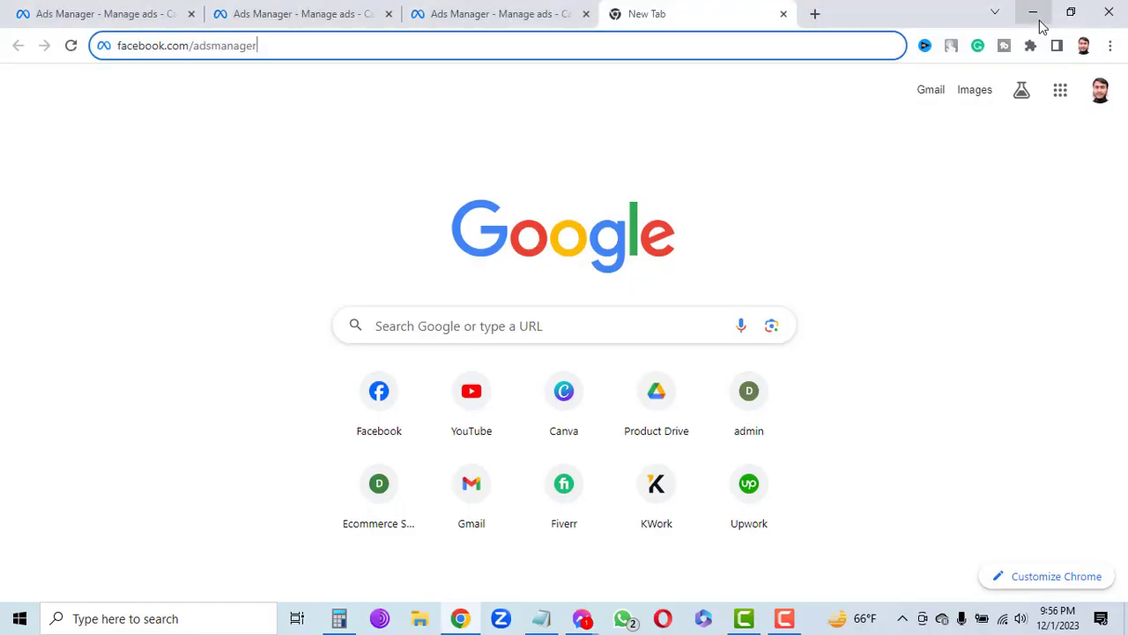
Return to the new-campaign dialog in Ads Manager, view the App promotion objective's description, and briefly visit the blank browser tab
click(112, 11)
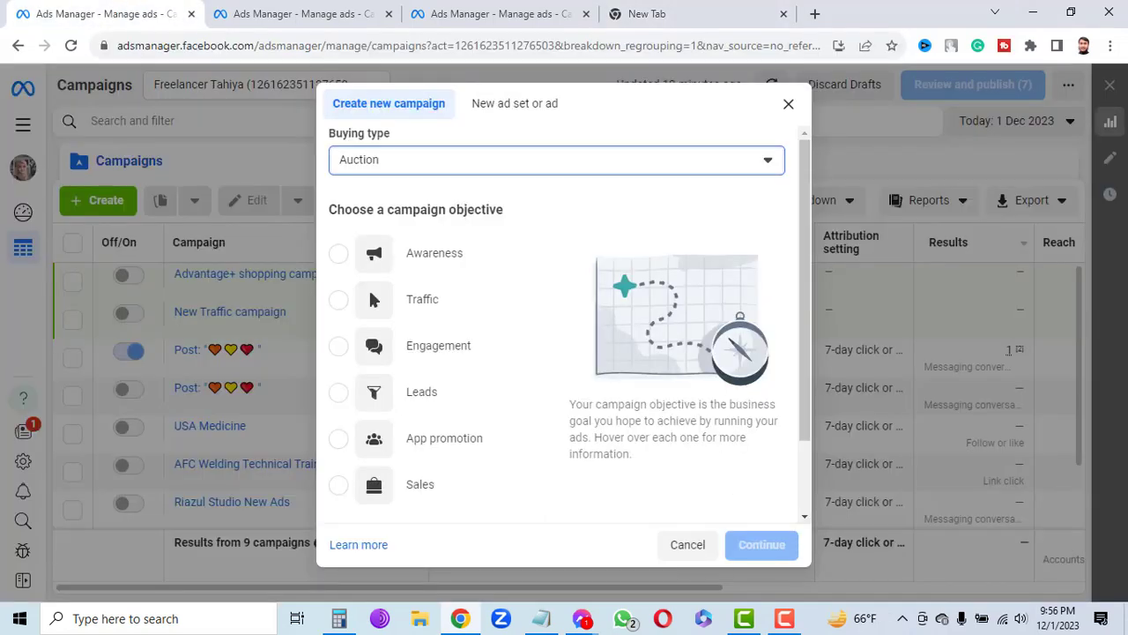
mouse_move(435, 403)
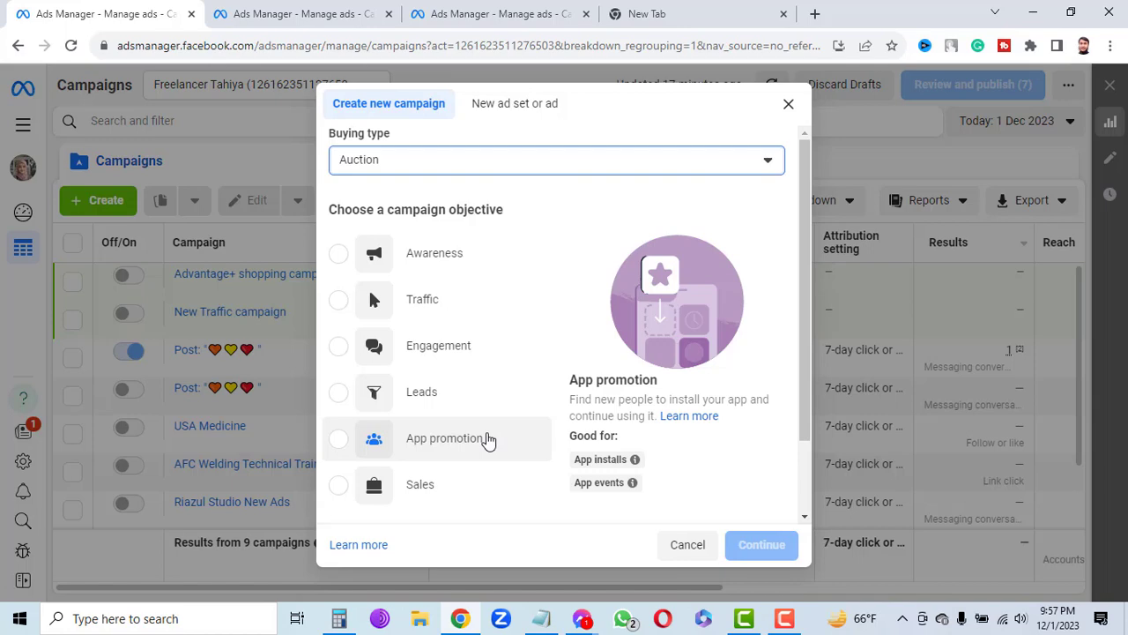
click(675, 13)
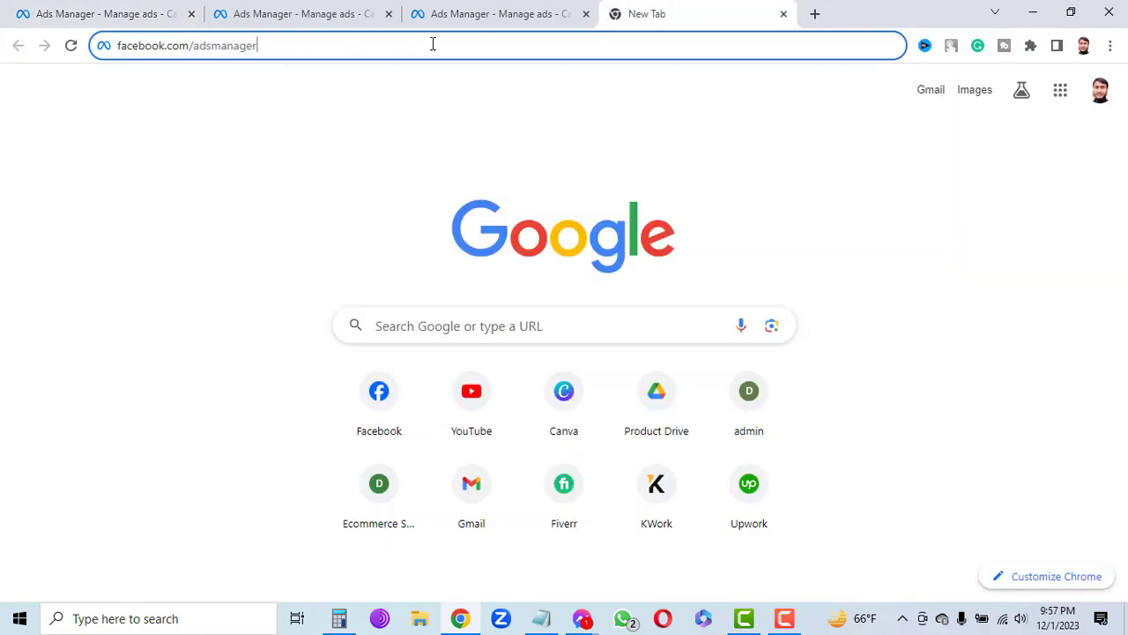
click(95, 13)
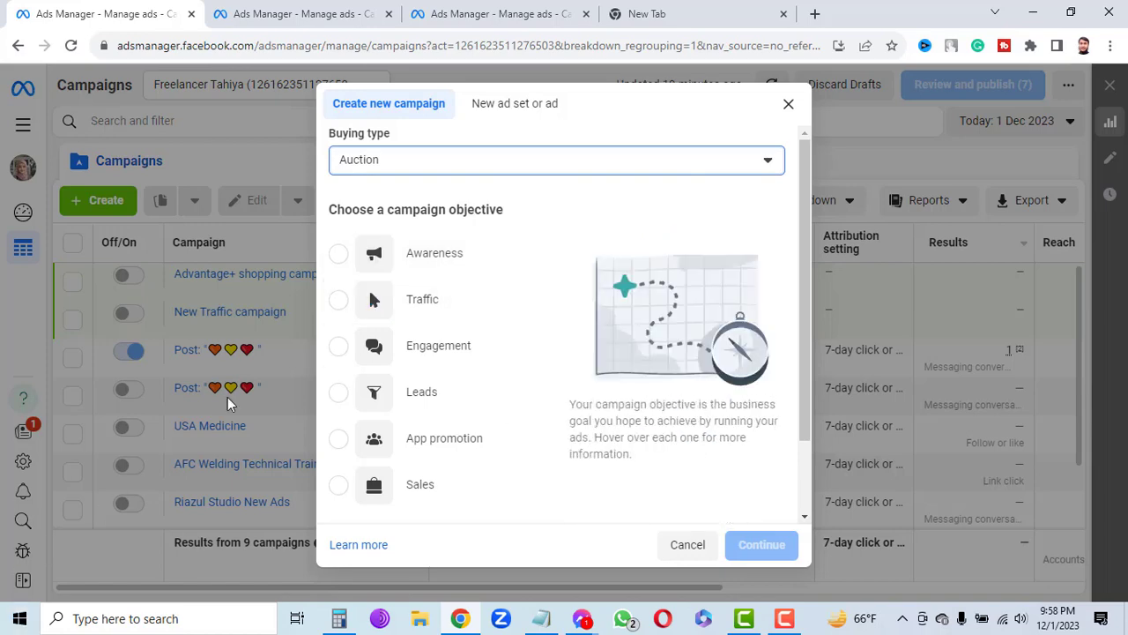
Create a new Auction campaign draft with the Awareness objective and activate its campaign name for editing
click(462, 261)
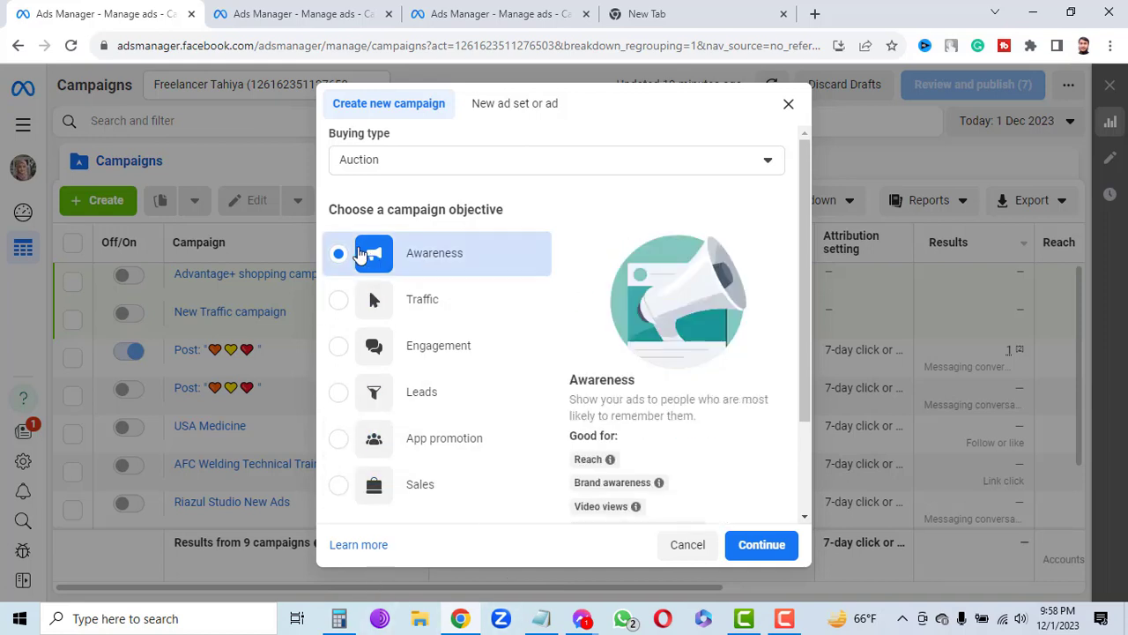
click(767, 548)
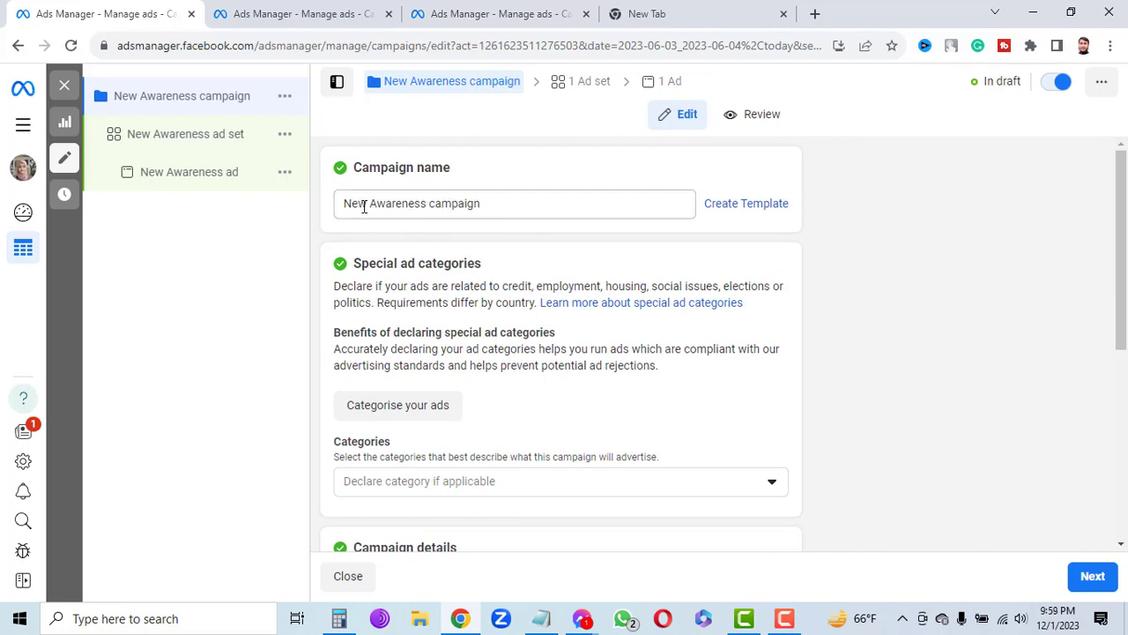
click(516, 205)
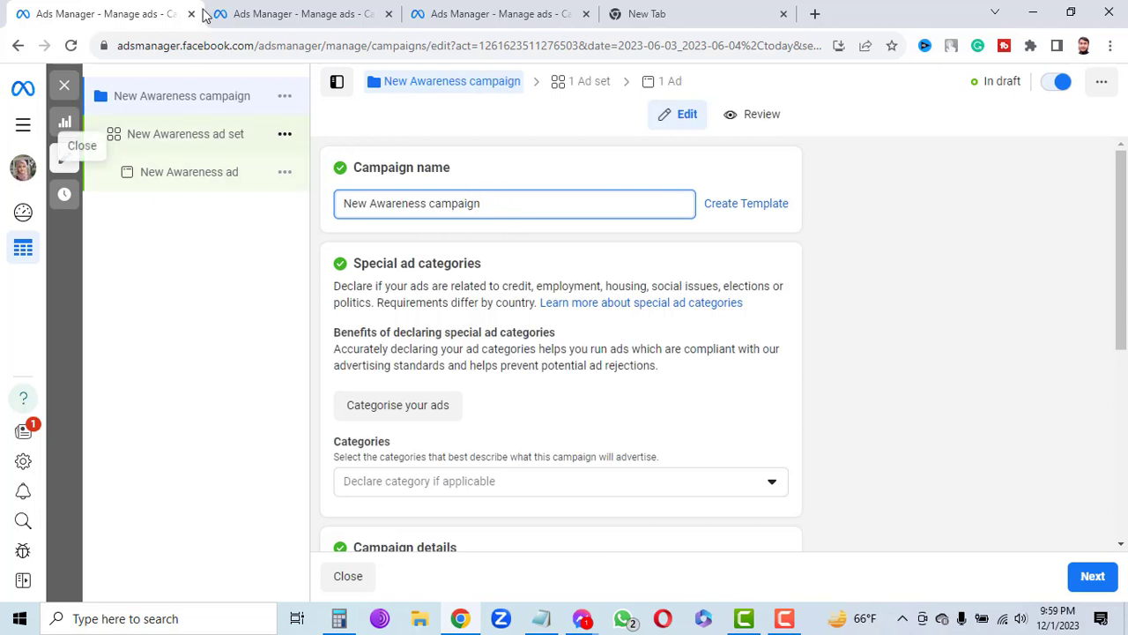
Check the existing campaign names in the second Ads Manager tab, return to the draft, and highlight its campaign name
click(262, 18)
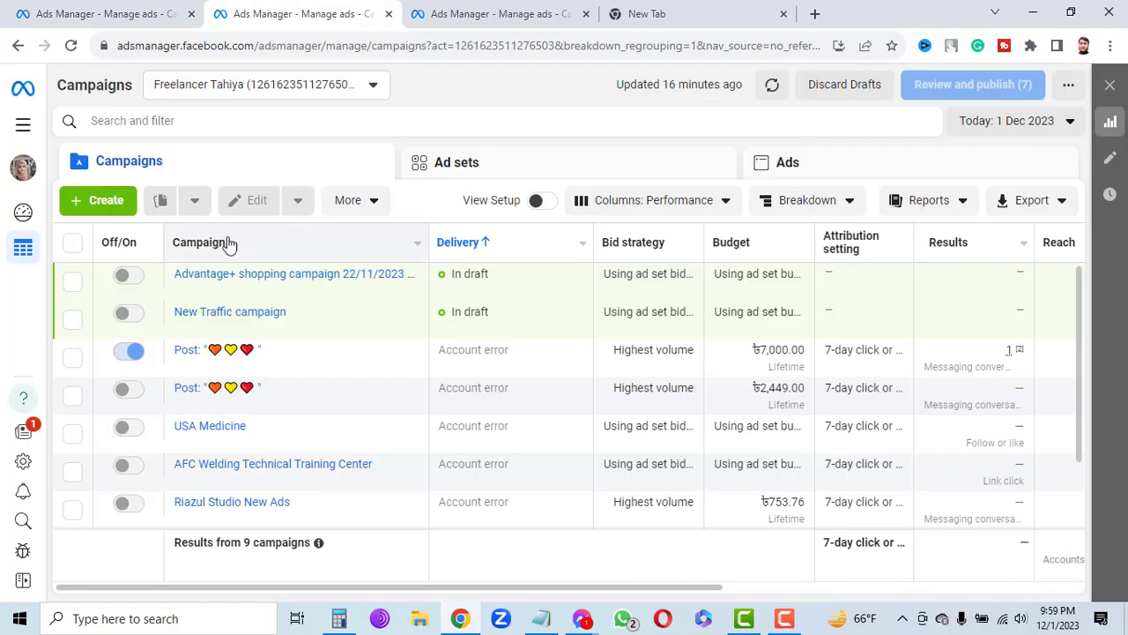
click(137, 15)
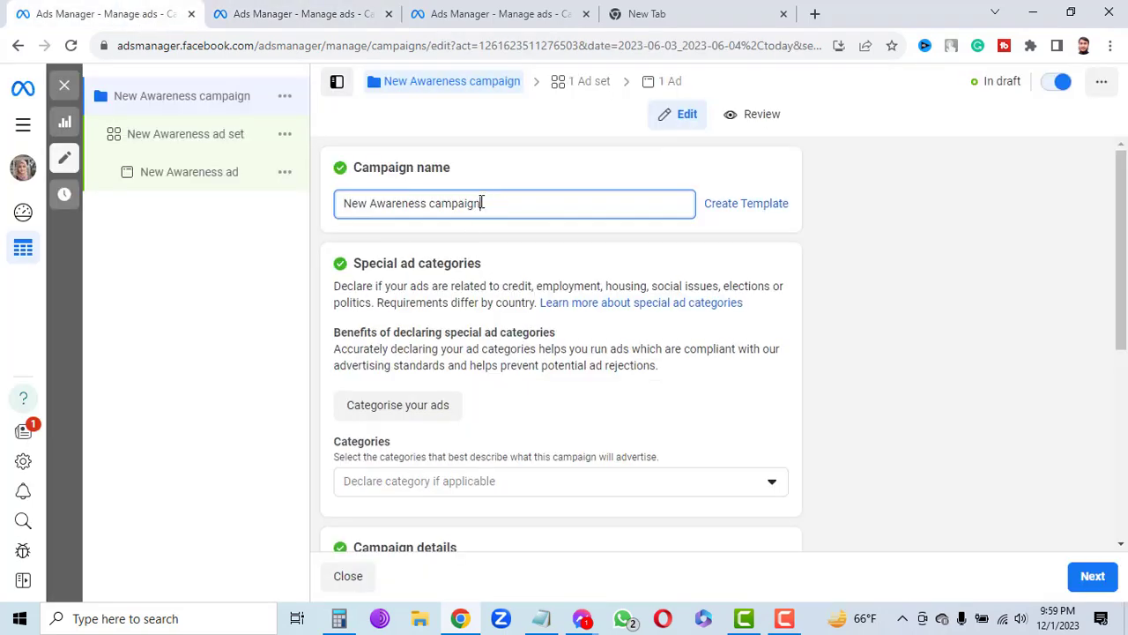
triple_click(387, 192)
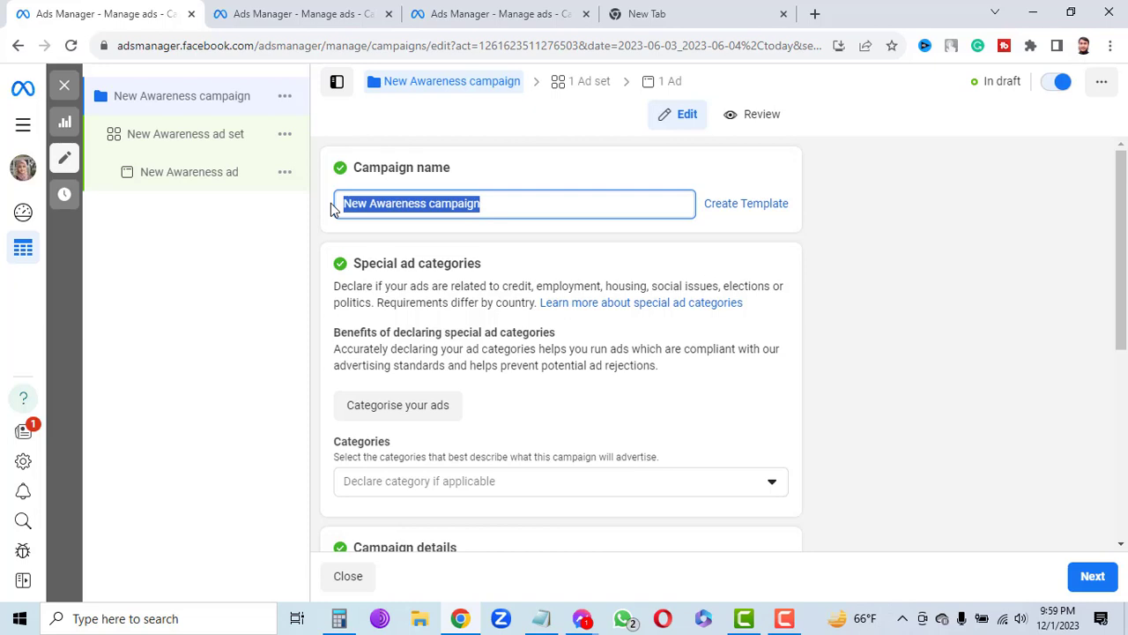
click(510, 206)
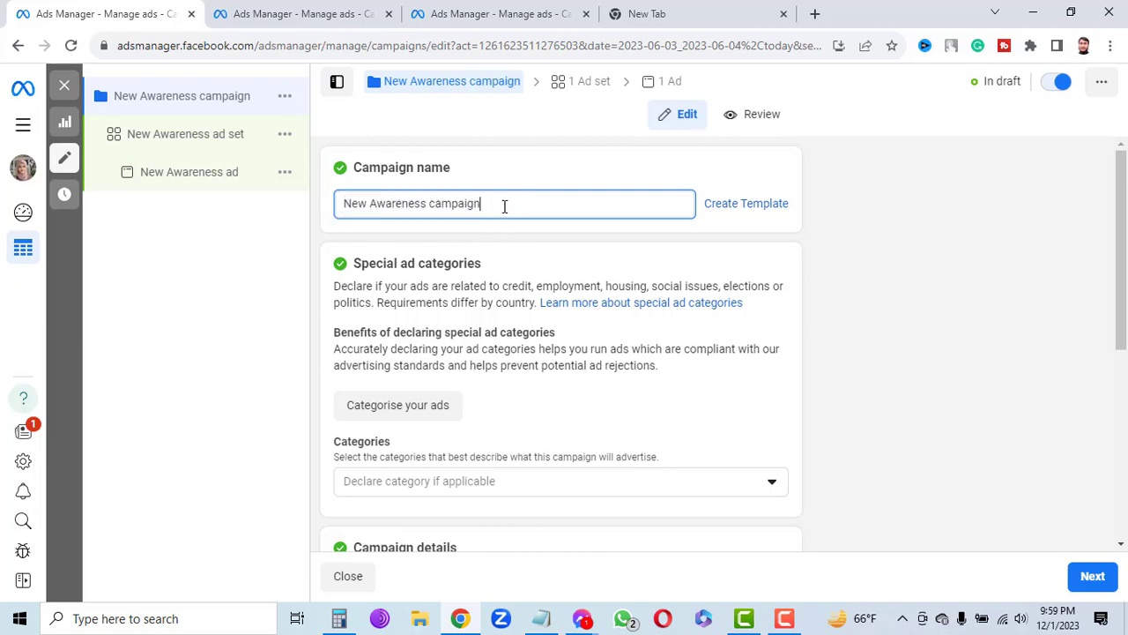
Replace the default campaign name with a person's full name
drag(490, 204, 429, 201)
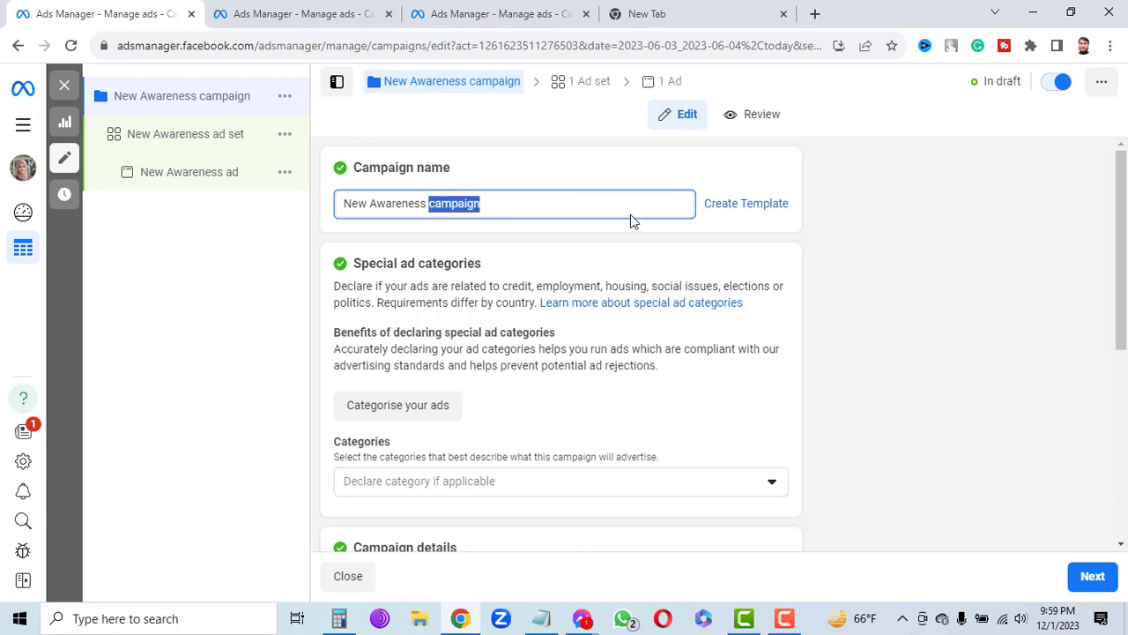
key(BackSpace)
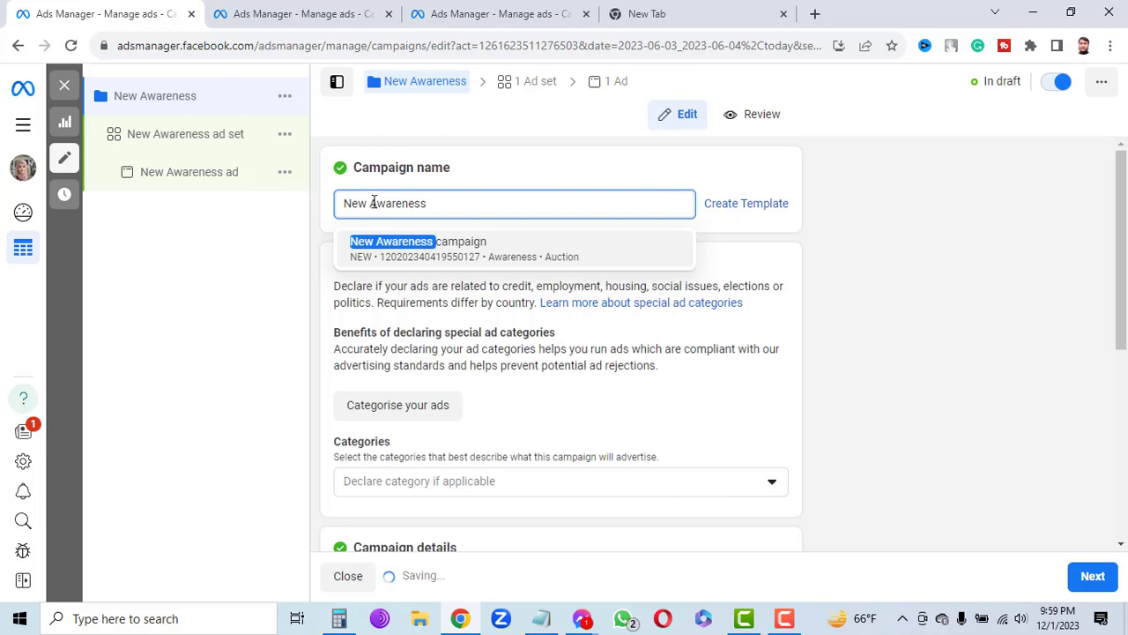
drag(366, 201, 337, 202)
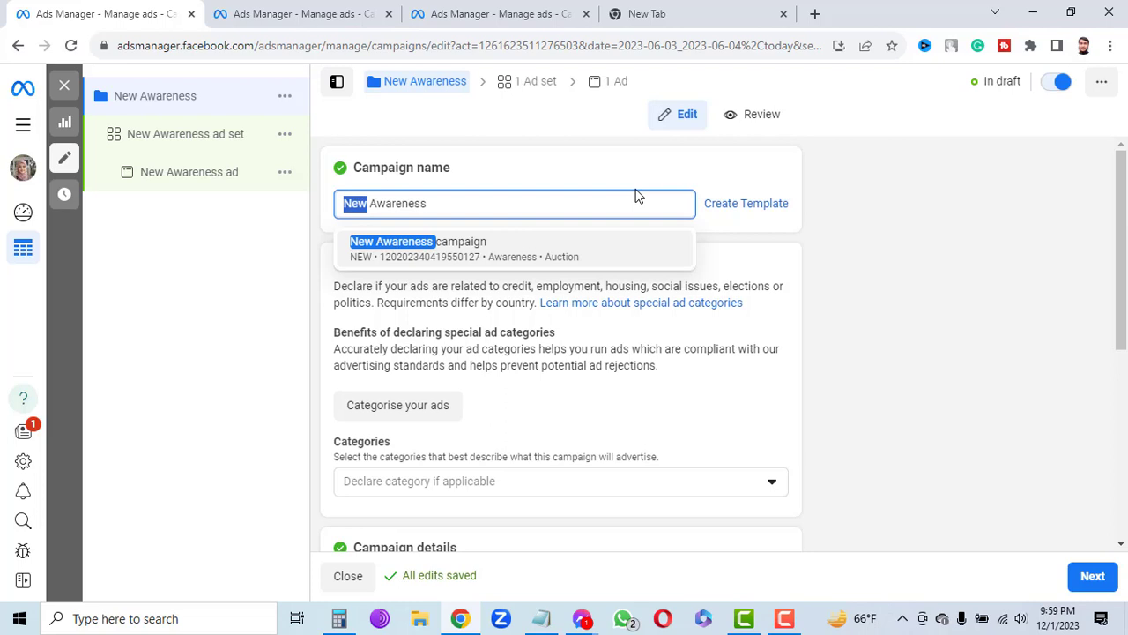
click(443, 206)
drag(443, 206, 340, 205)
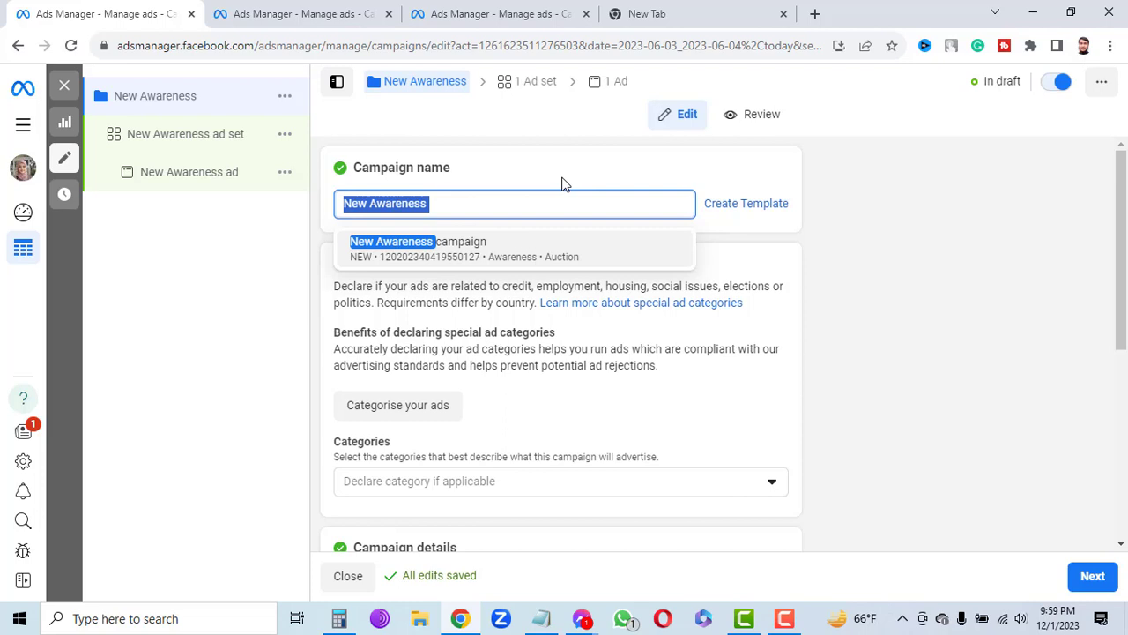
text(David)
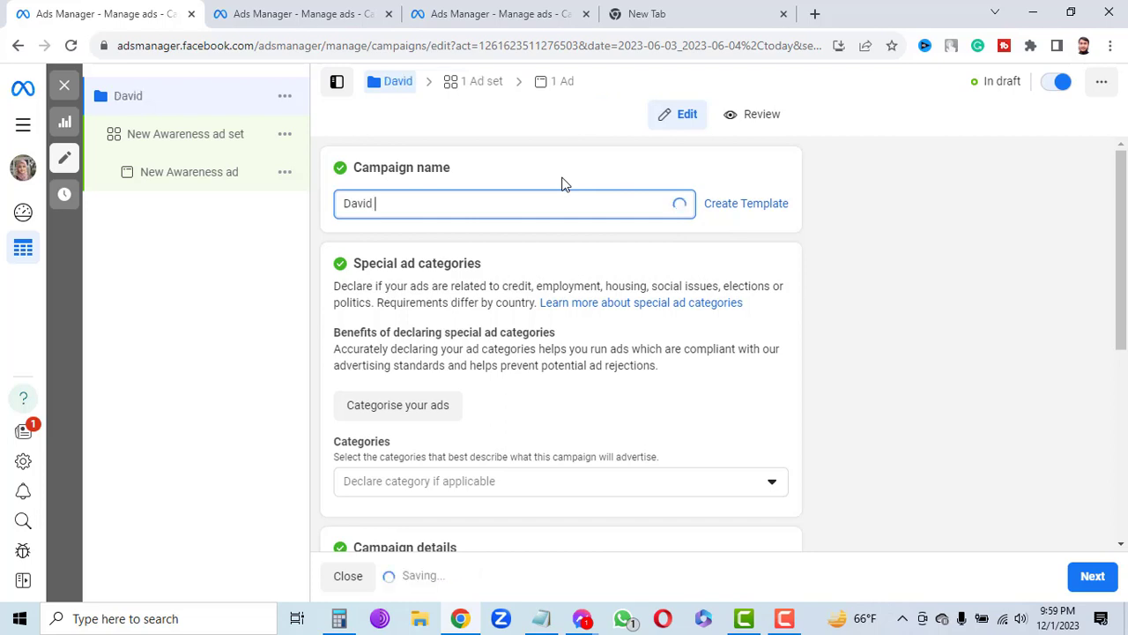
text( John)
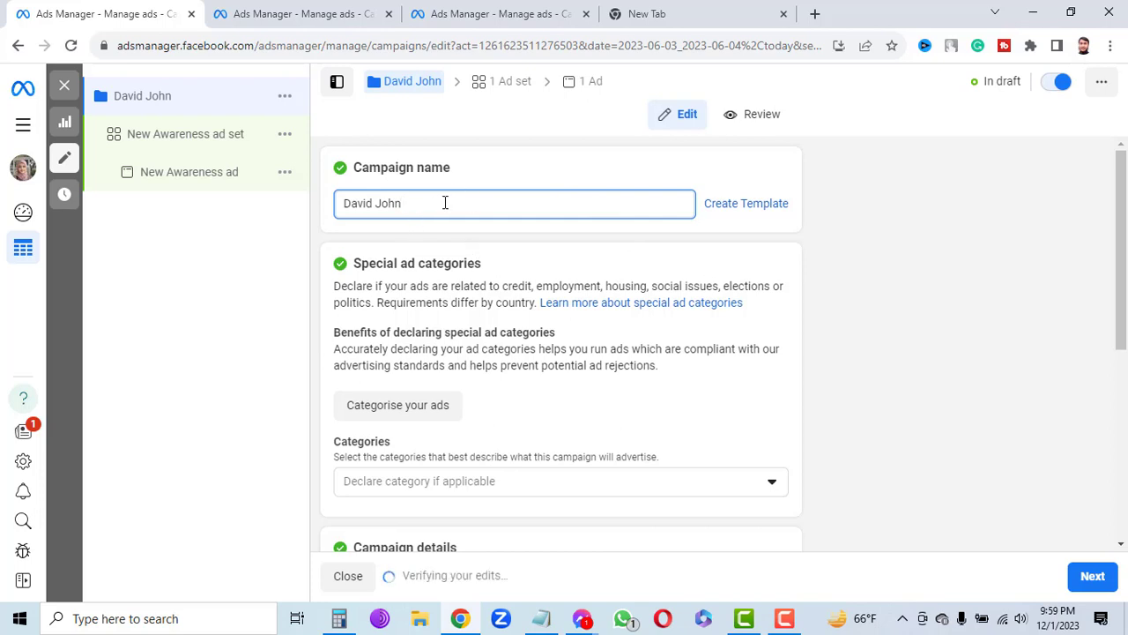
text(S)
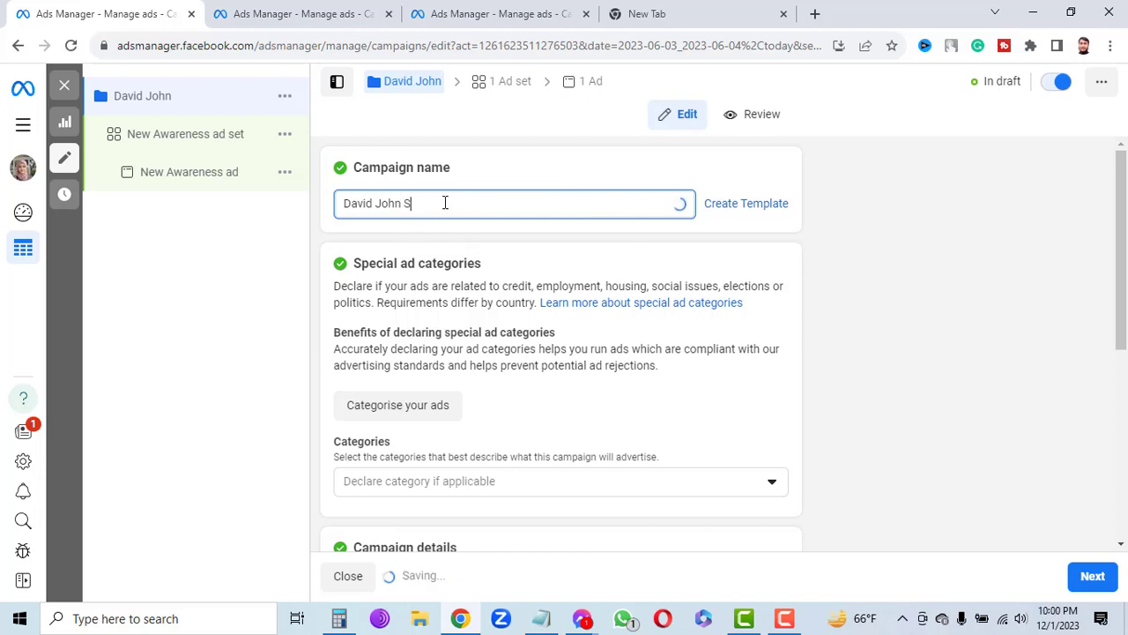
text(mith)
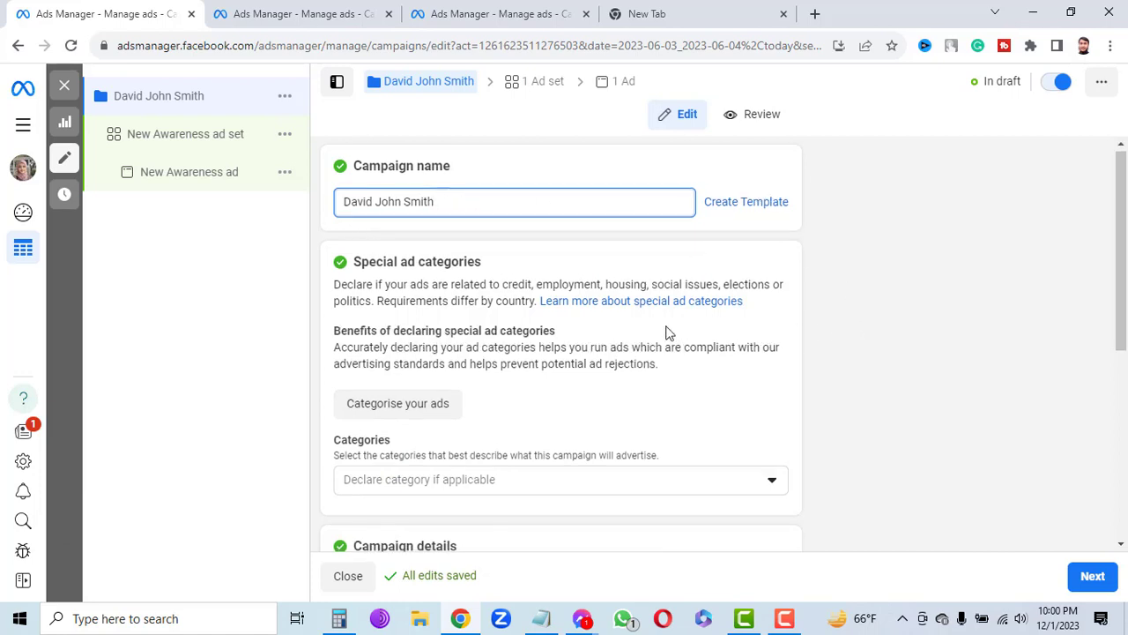
Examine the Special ad categories section and the category choices it offers, without declaring a category
scroll(667, 332, down, 2)
scroll(642, 267, up, 1)
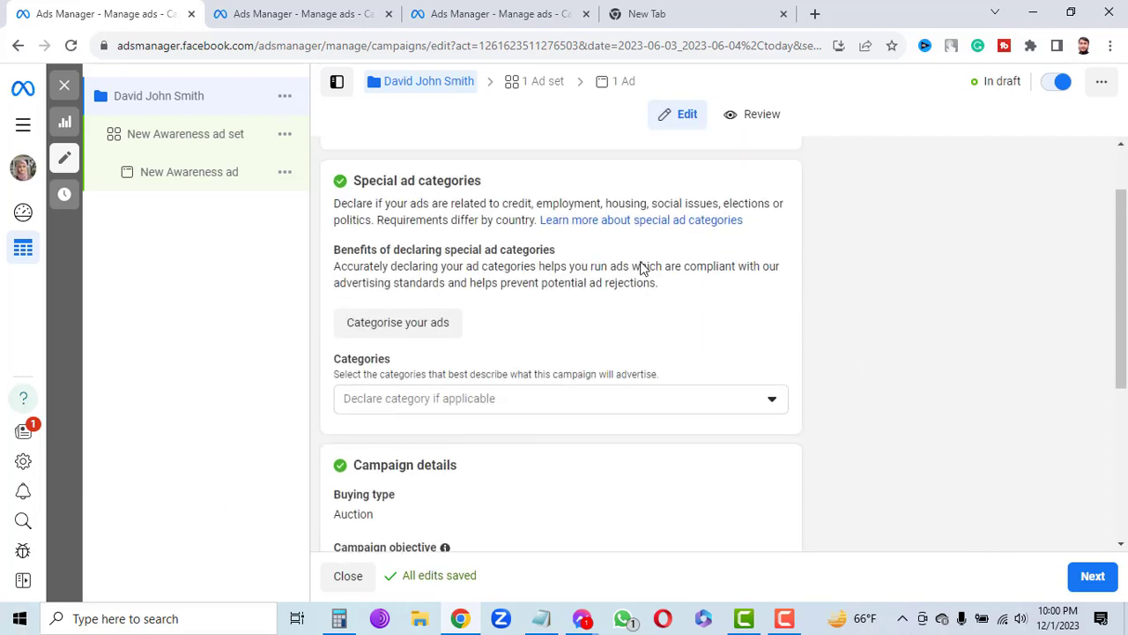
scroll(642, 267, up, 1)
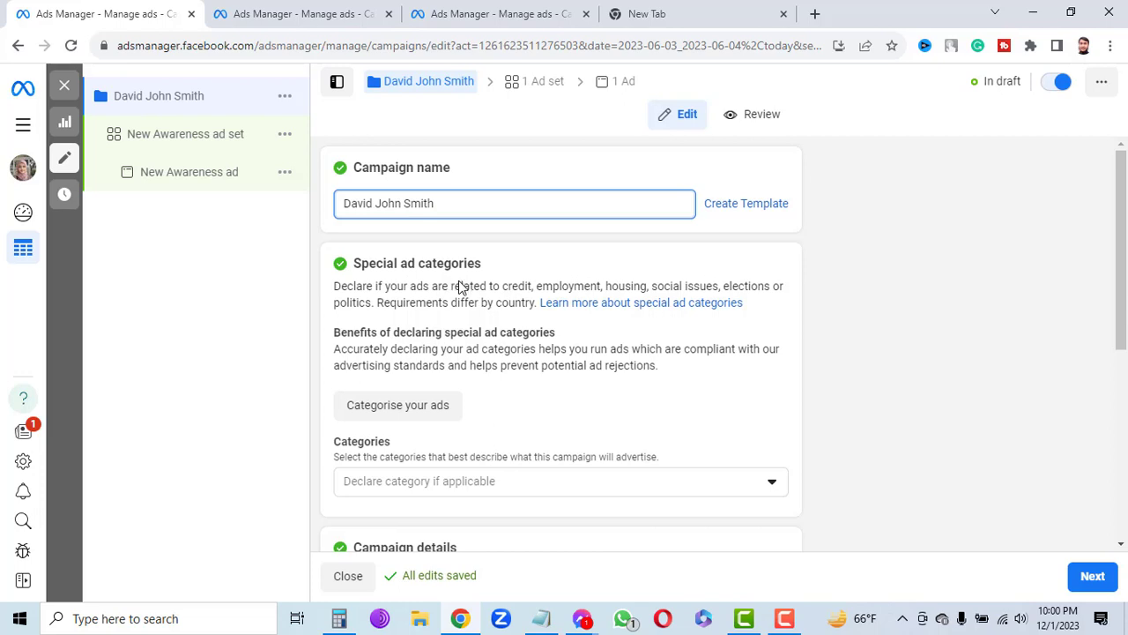
scroll(458, 286, down, 2)
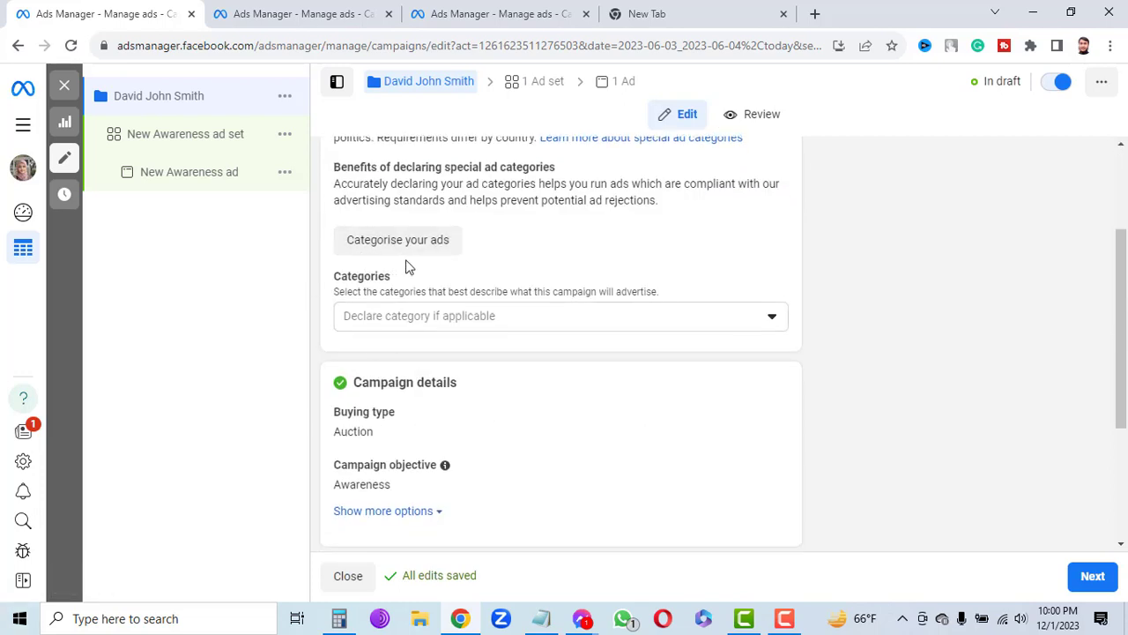
scroll(864, 352, down, 1)
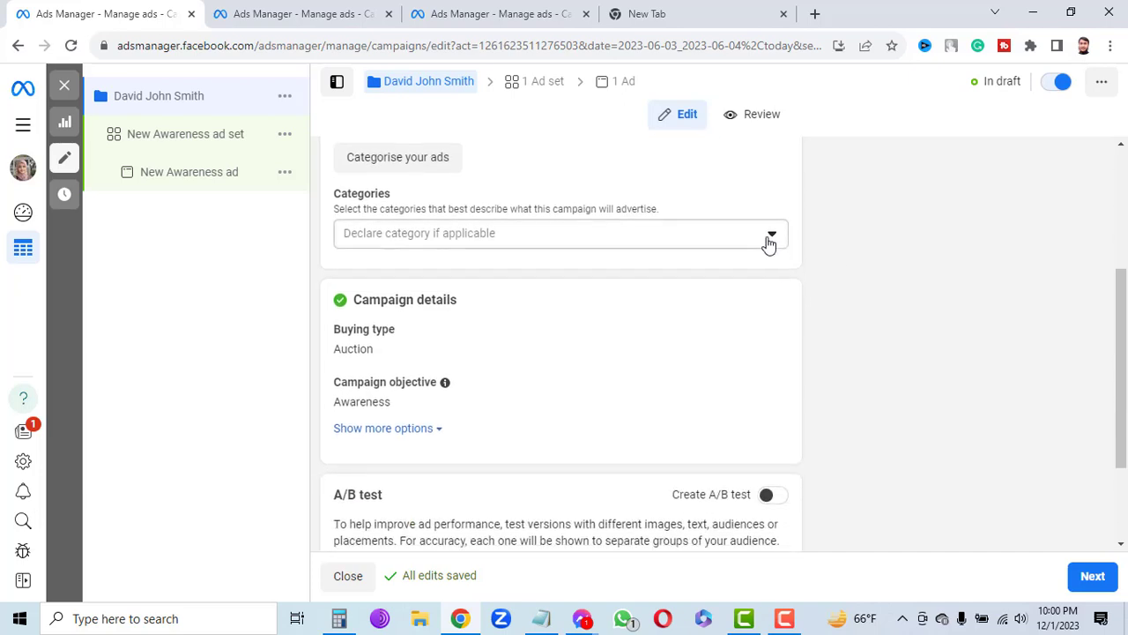
click(768, 238)
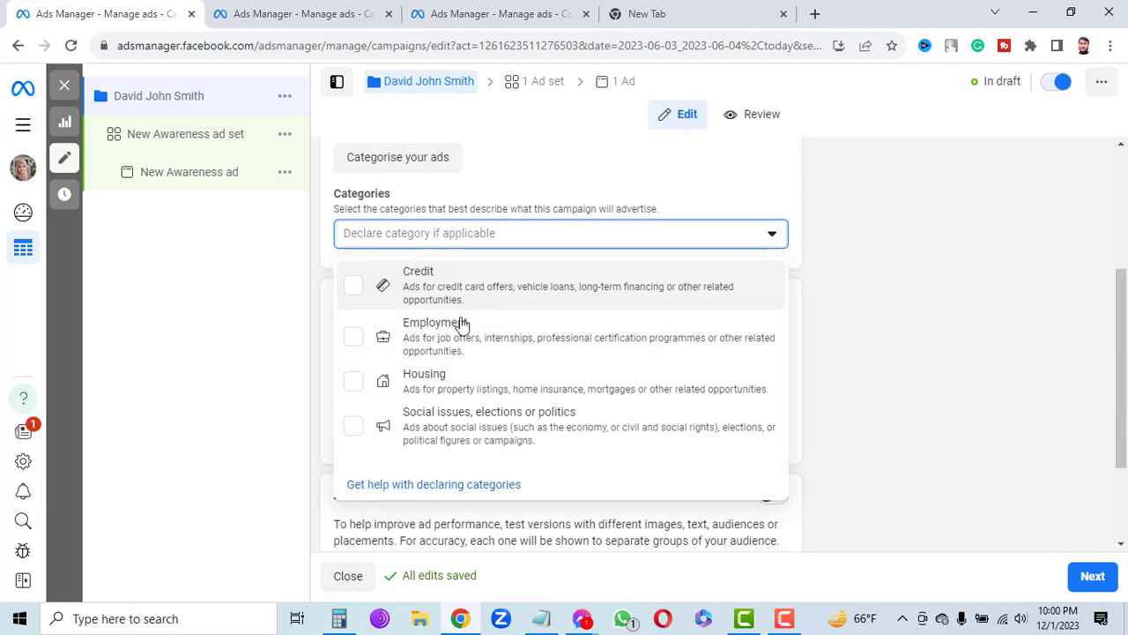
click(941, 285)
scroll(750, 239, up, 2)
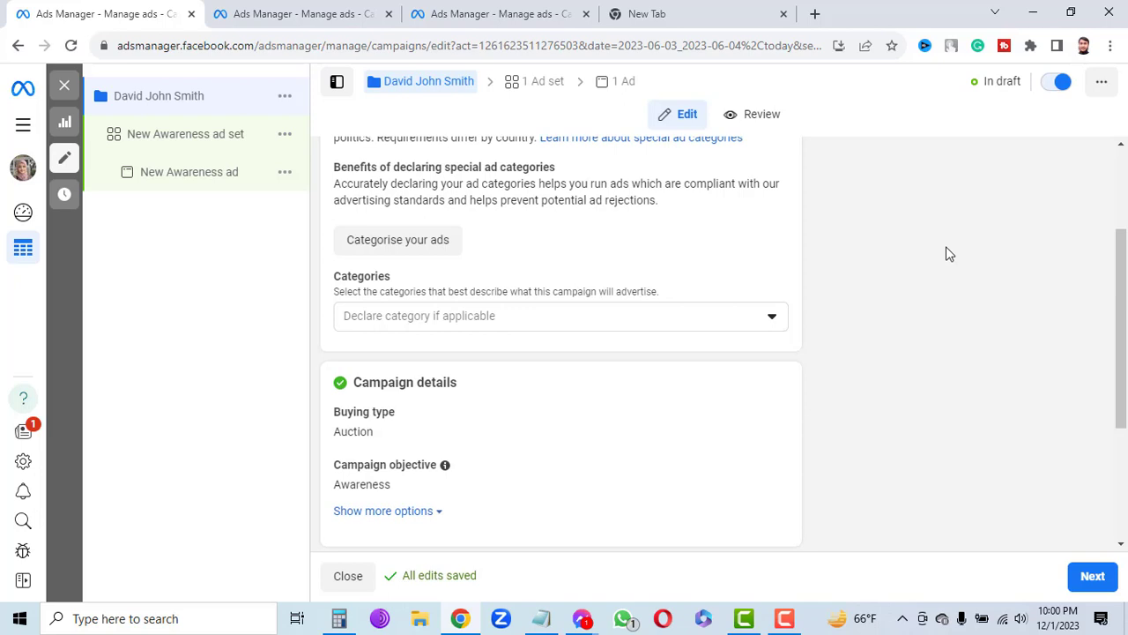
scroll(944, 265, up, 2)
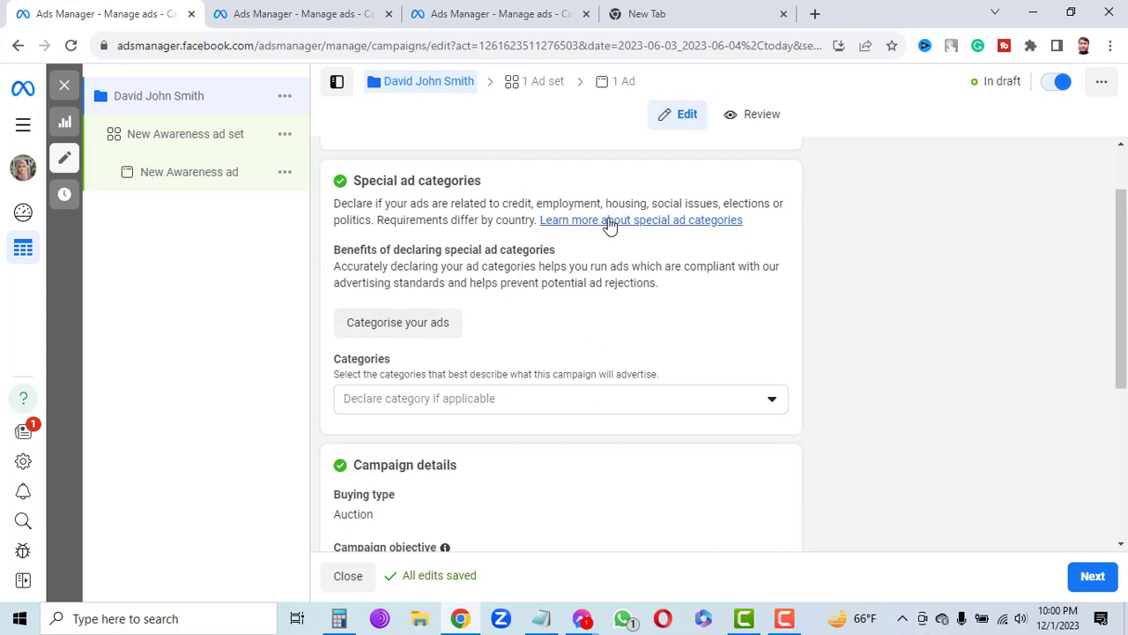
Highlight the "Special ad categories" heading twice, clearing the selection each time
drag(486, 181, 344, 185)
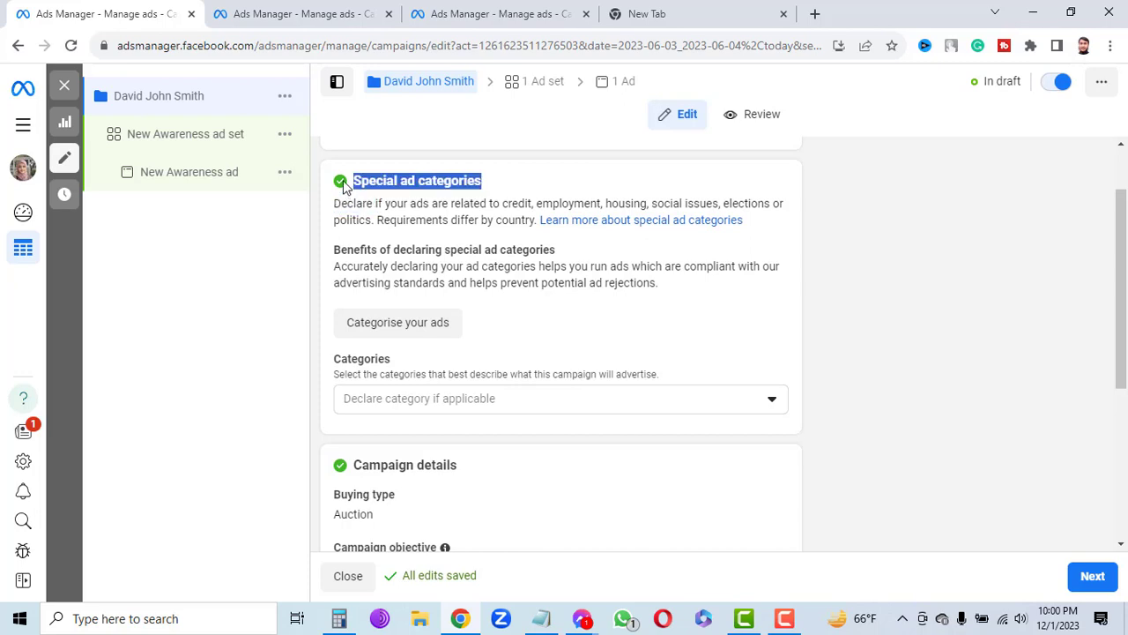
click(921, 310)
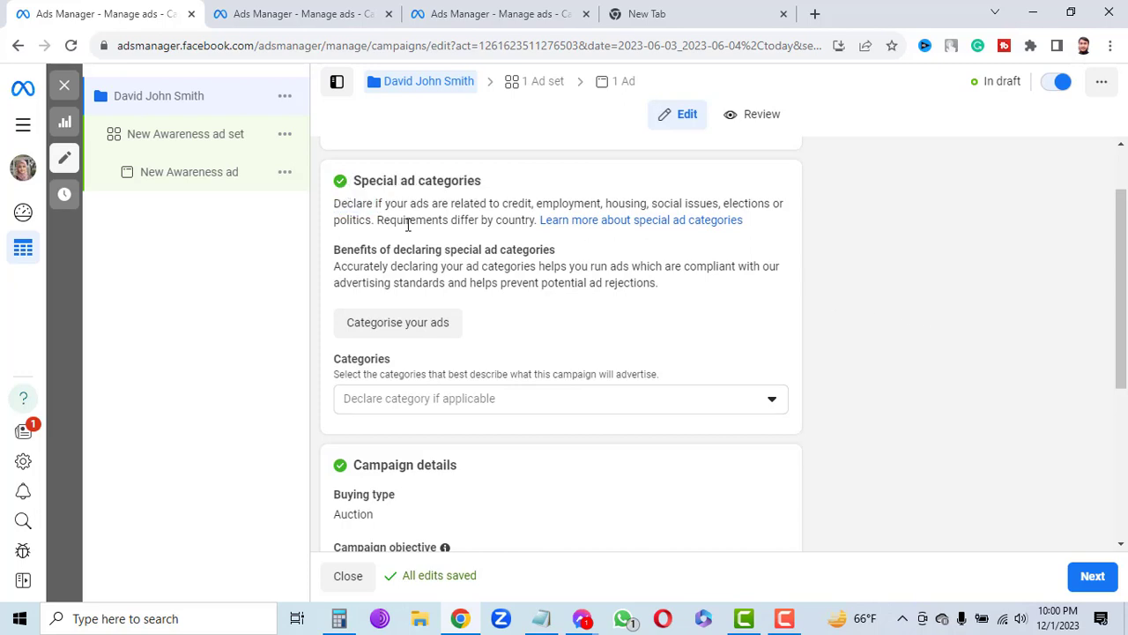
drag(487, 181, 355, 189)
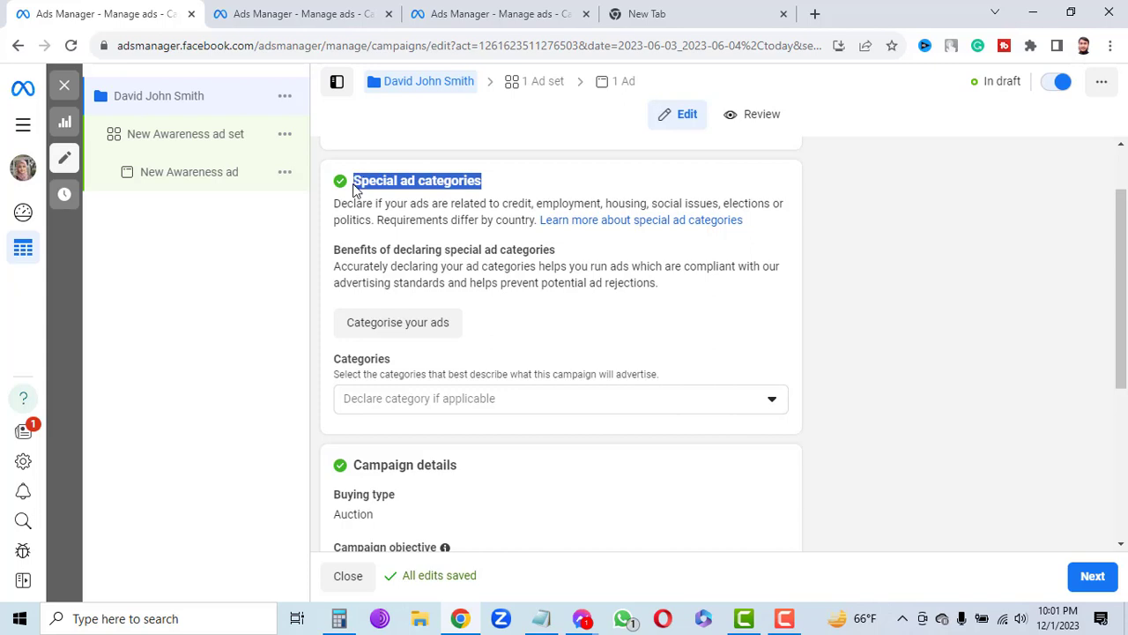
click(876, 303)
Expand the campaign objective choices in Campaign details and review them together with the A/B test and Advantage campaign budget sections
scroll(851, 306, down, 4)
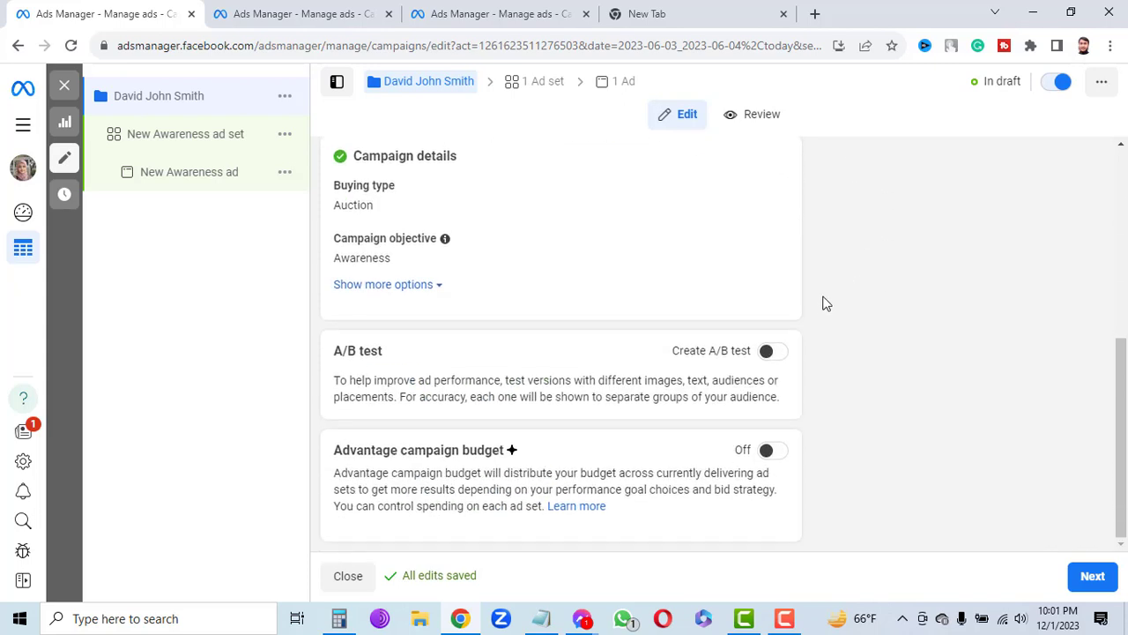
scroll(825, 303, up, 1)
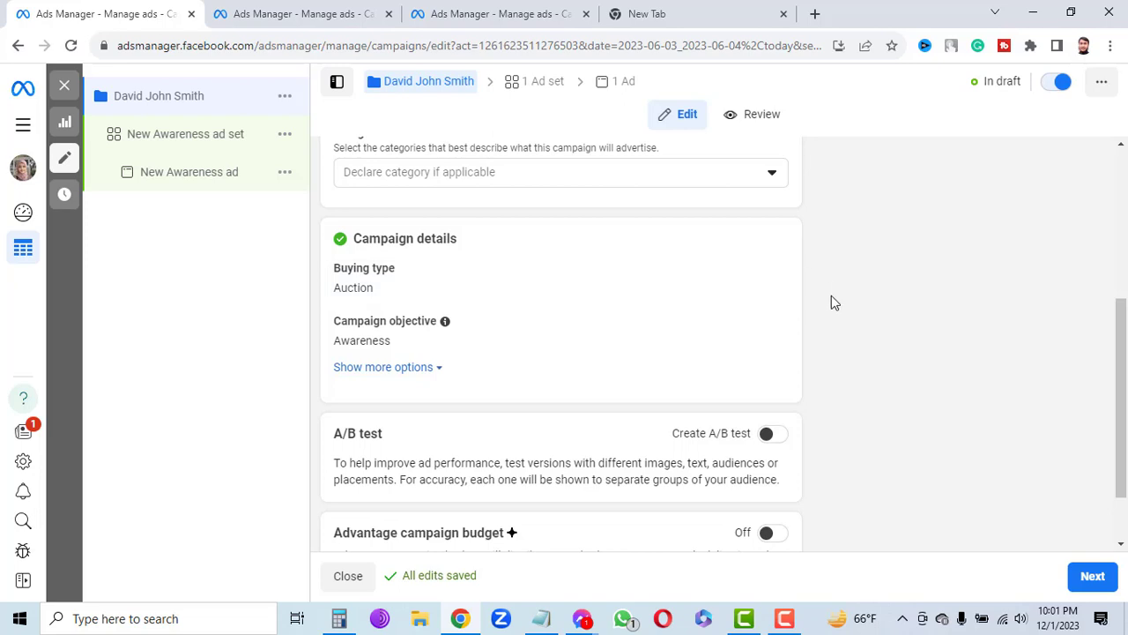
scroll(789, 280, down, 1)
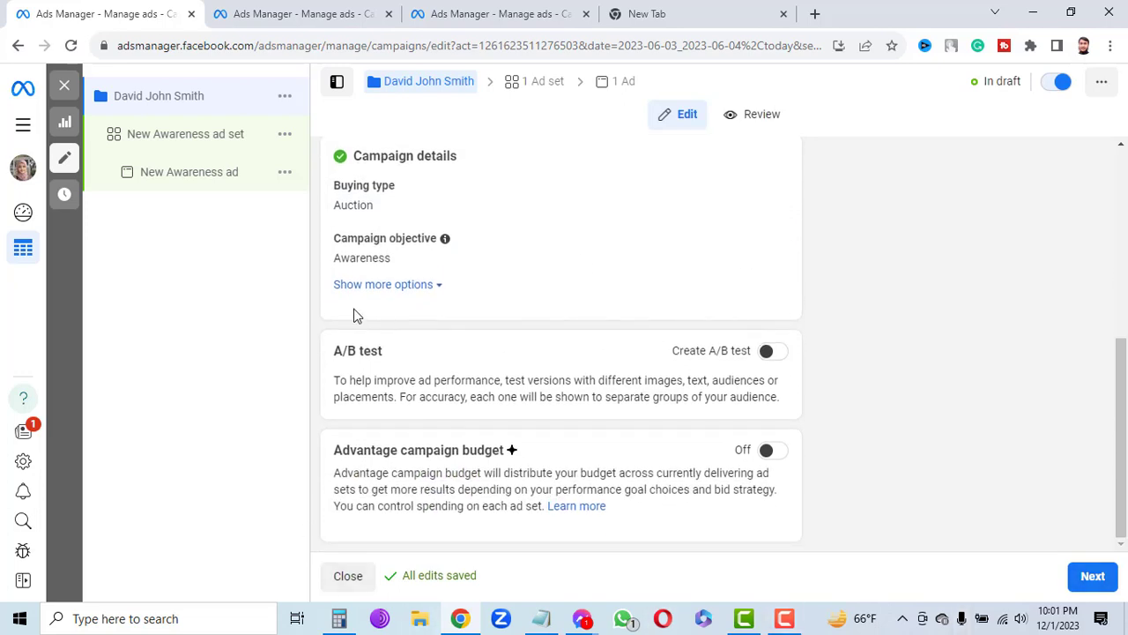
click(767, 242)
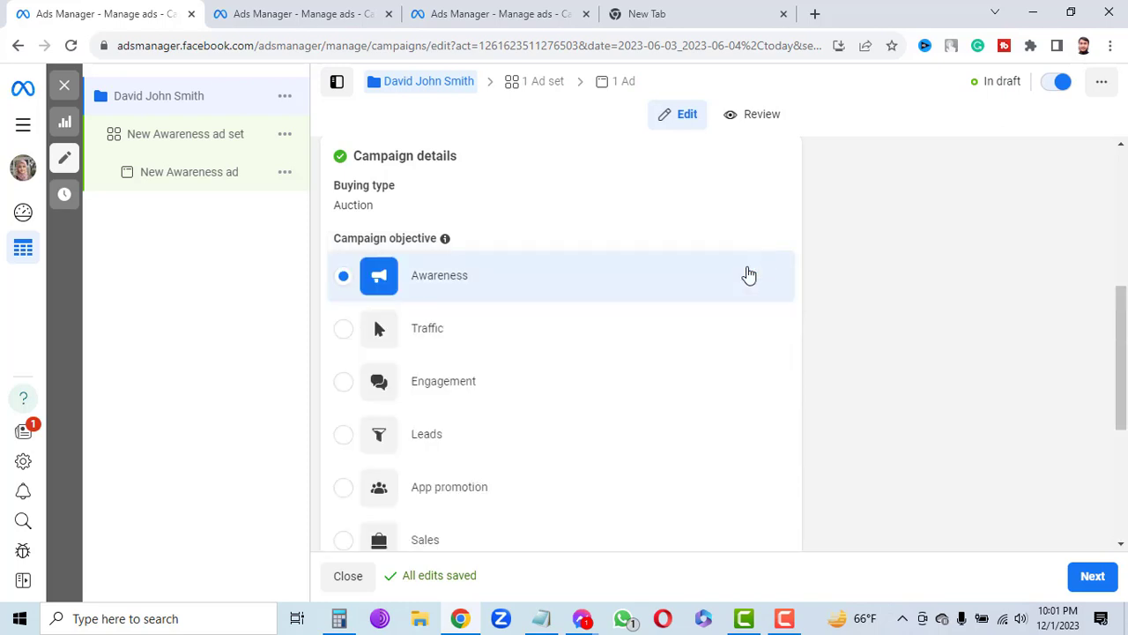
scroll(519, 397, down, 4)
scroll(517, 407, up, 5)
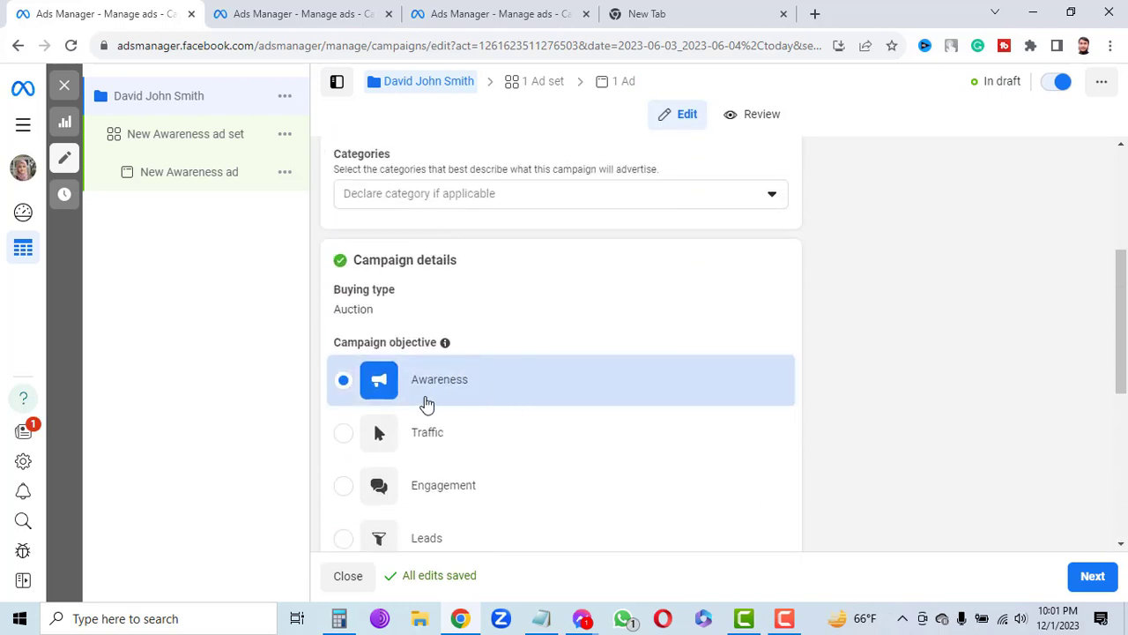
scroll(425, 441, down, 3)
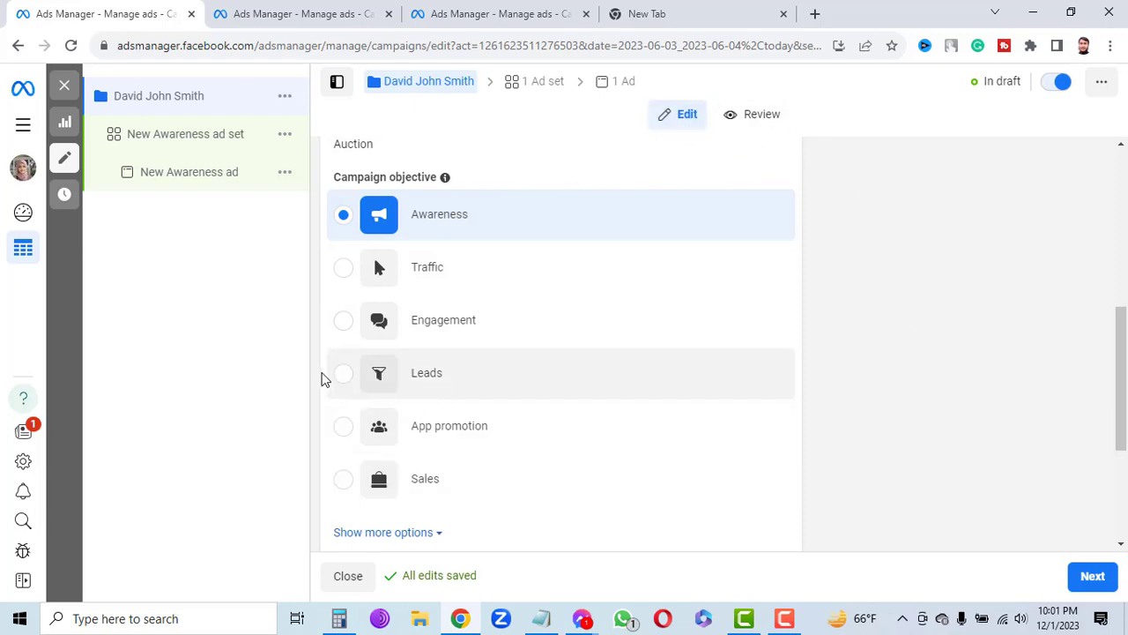
scroll(650, 388, down, 2)
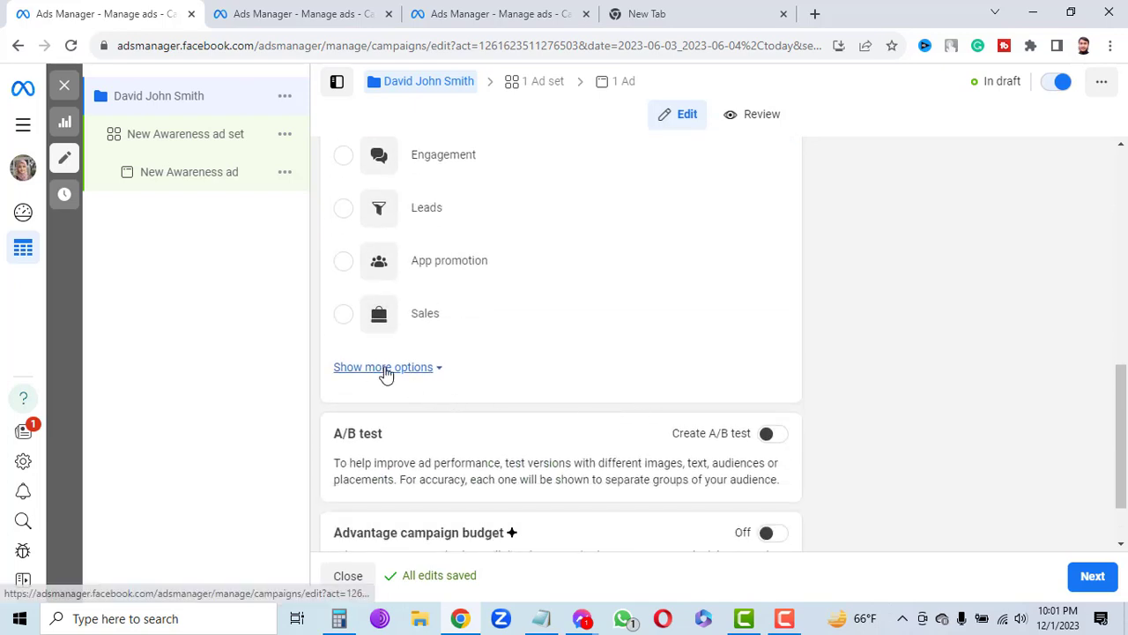
scroll(496, 259, down, 1)
scroll(514, 250, up, 2)
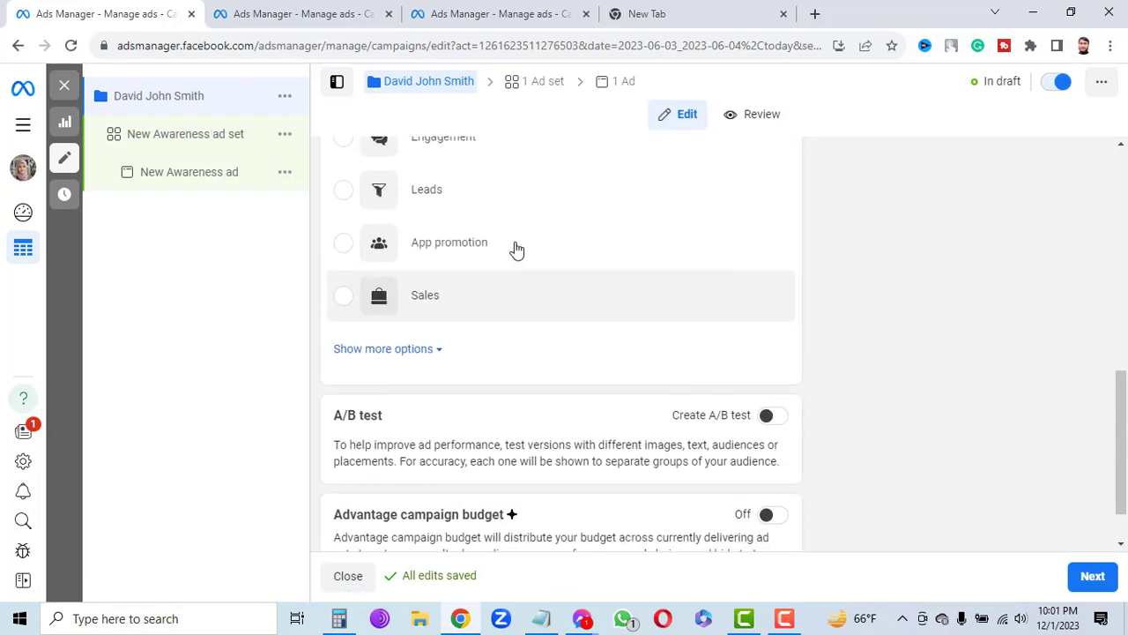
scroll(542, 252, down, 2)
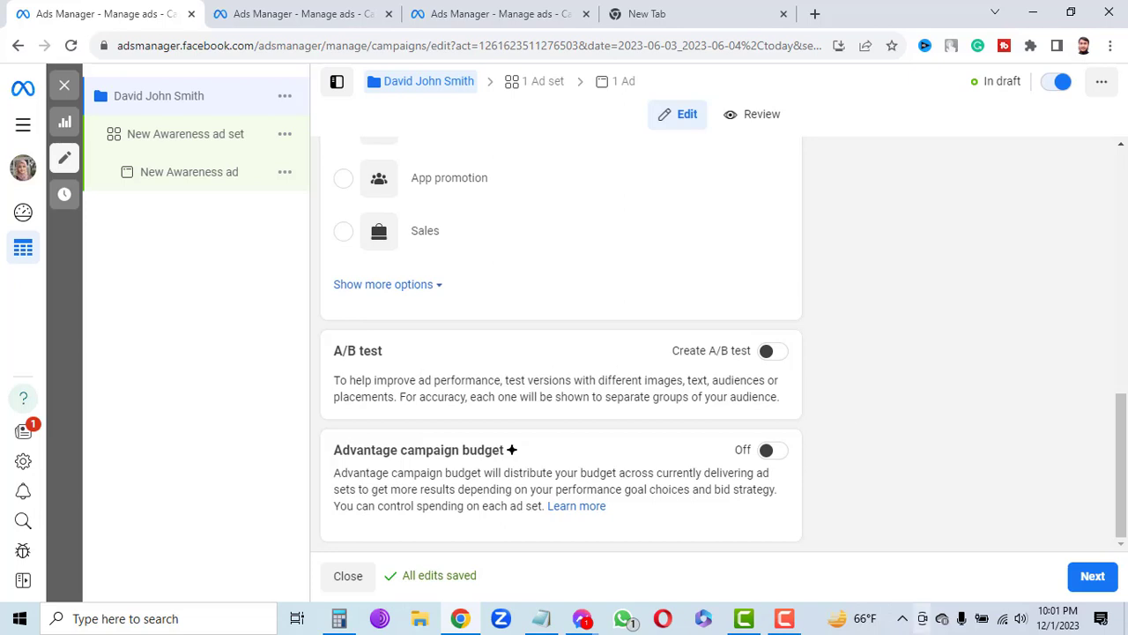
Highlight the "A/B test" heading, clear the selection, and try the Advantage campaign budget switch
drag(384, 353, 317, 345)
click(411, 350)
click(769, 452)
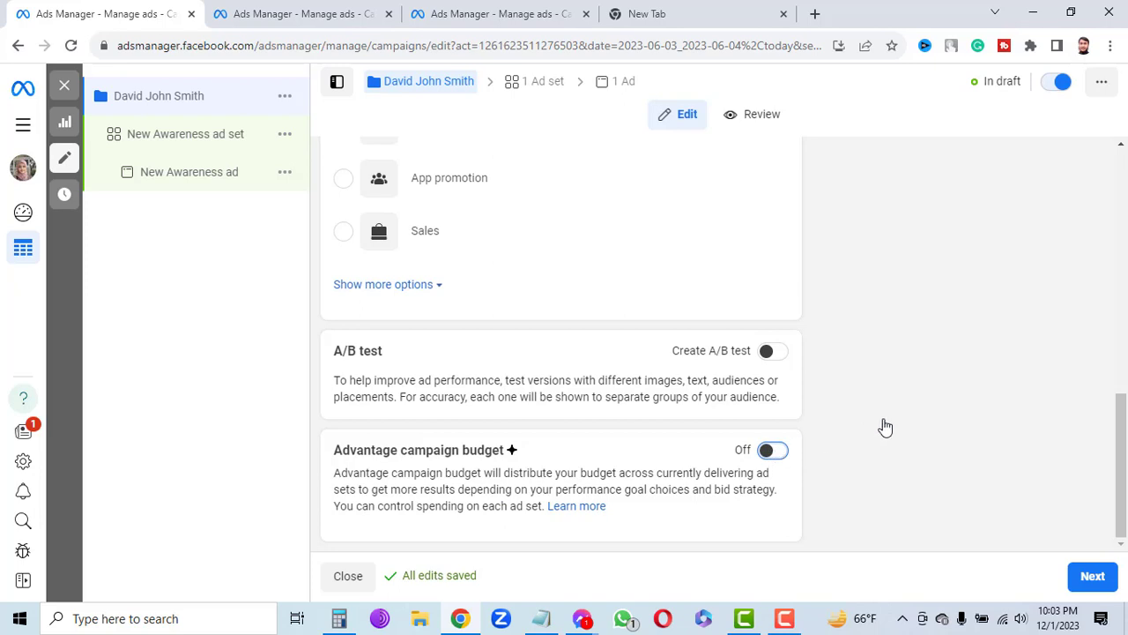
Turn on Advantage campaign budget and switch the campaign budget type to Lifetime budget
click(773, 452)
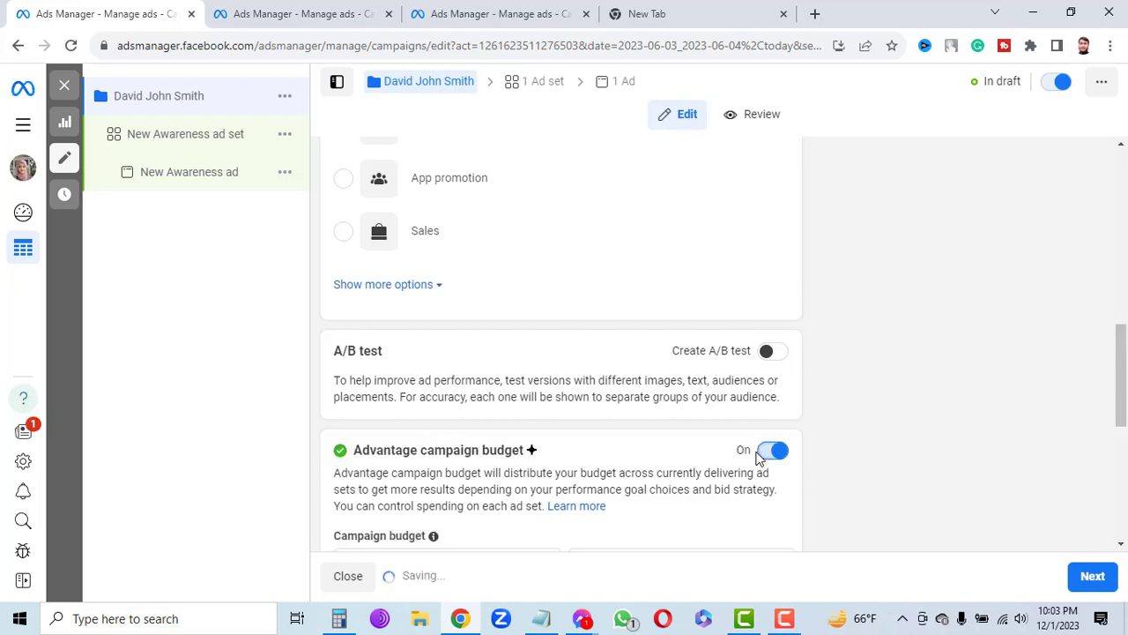
scroll(755, 432, down, 3)
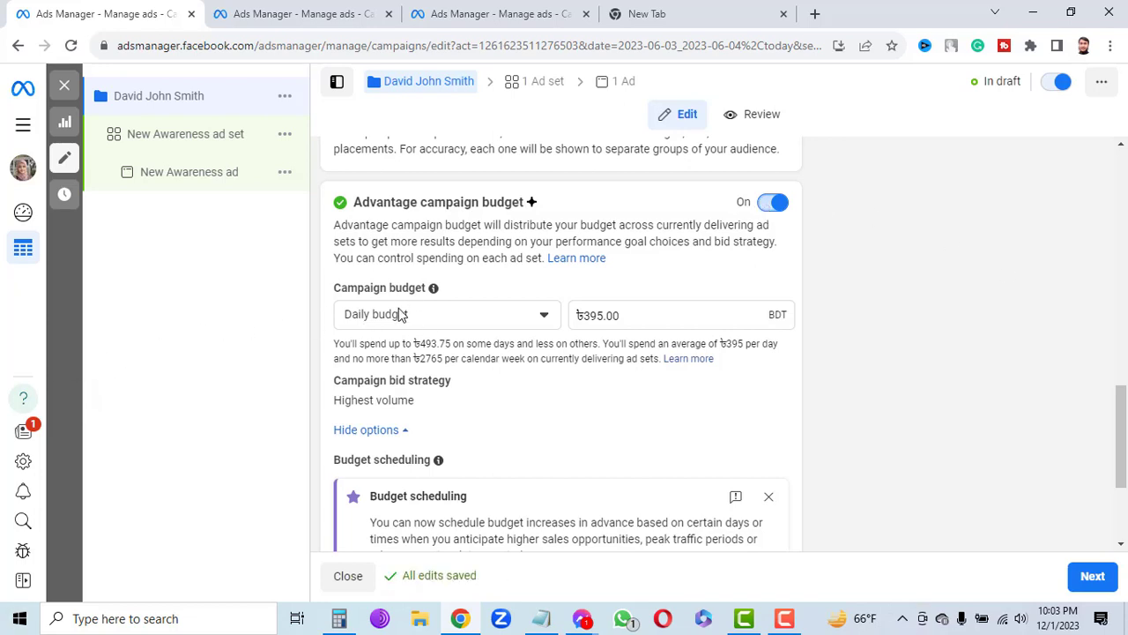
click(542, 318)
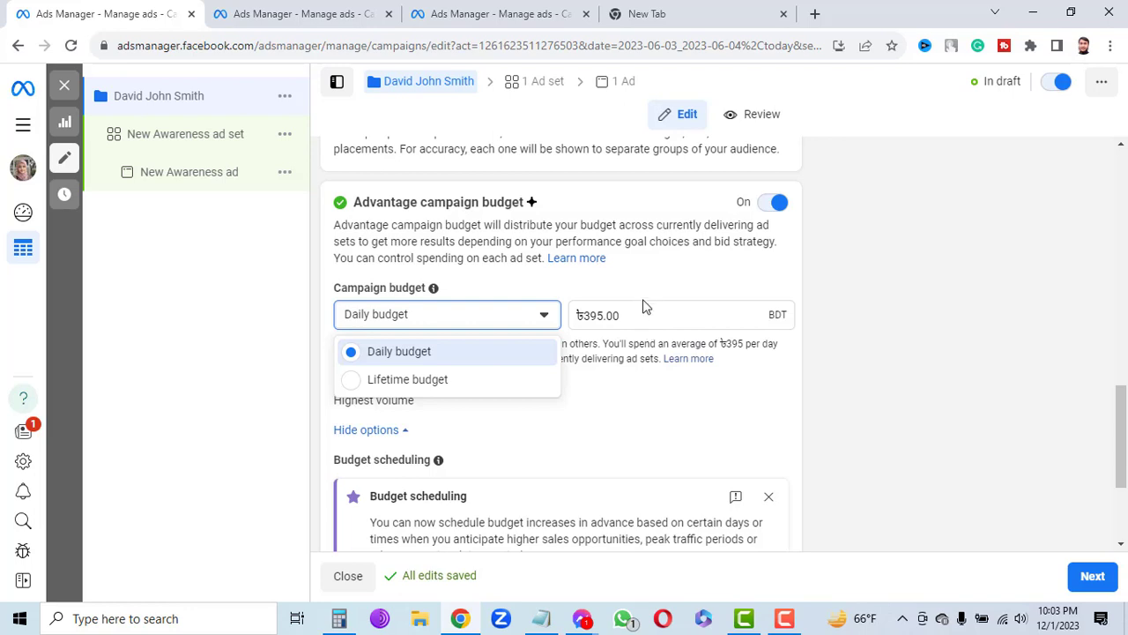
drag(629, 283, 393, 319)
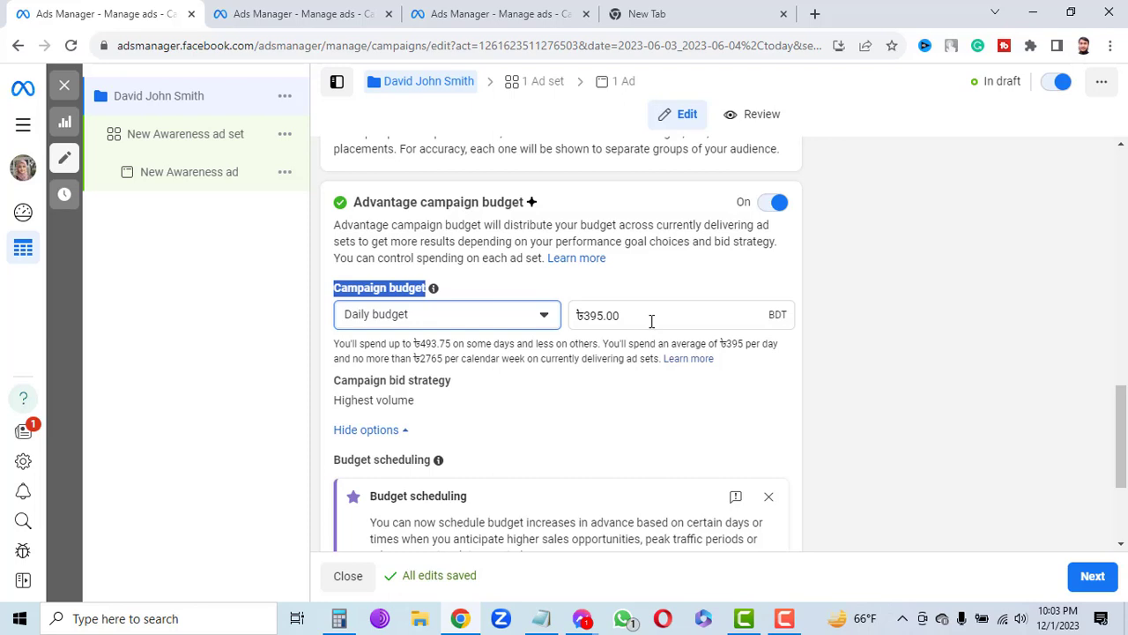
click(541, 315)
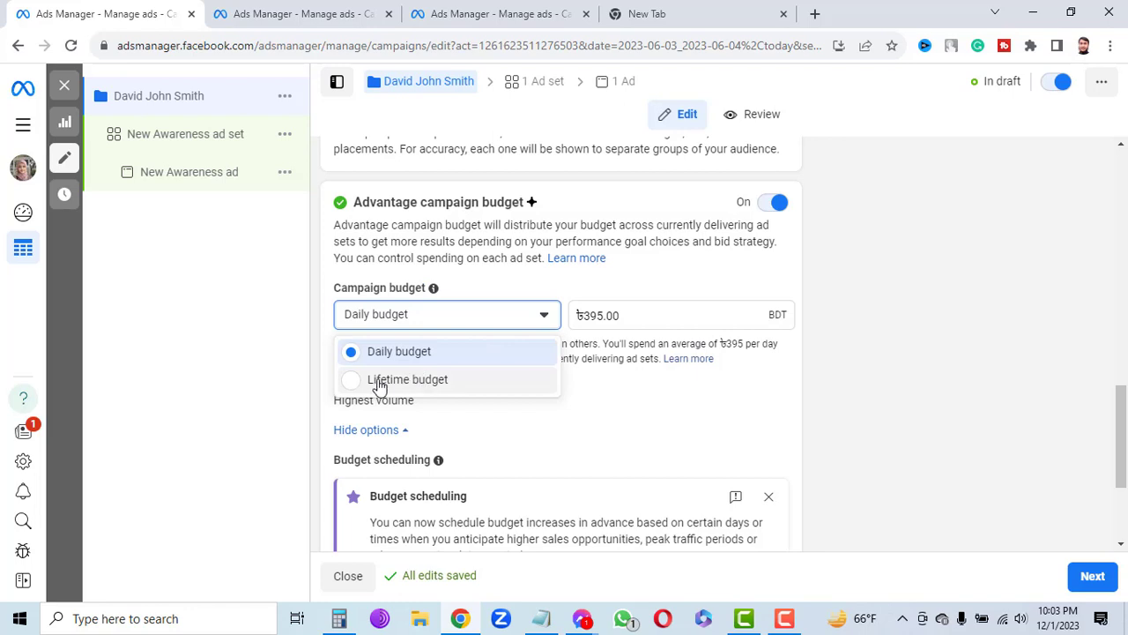
click(377, 385)
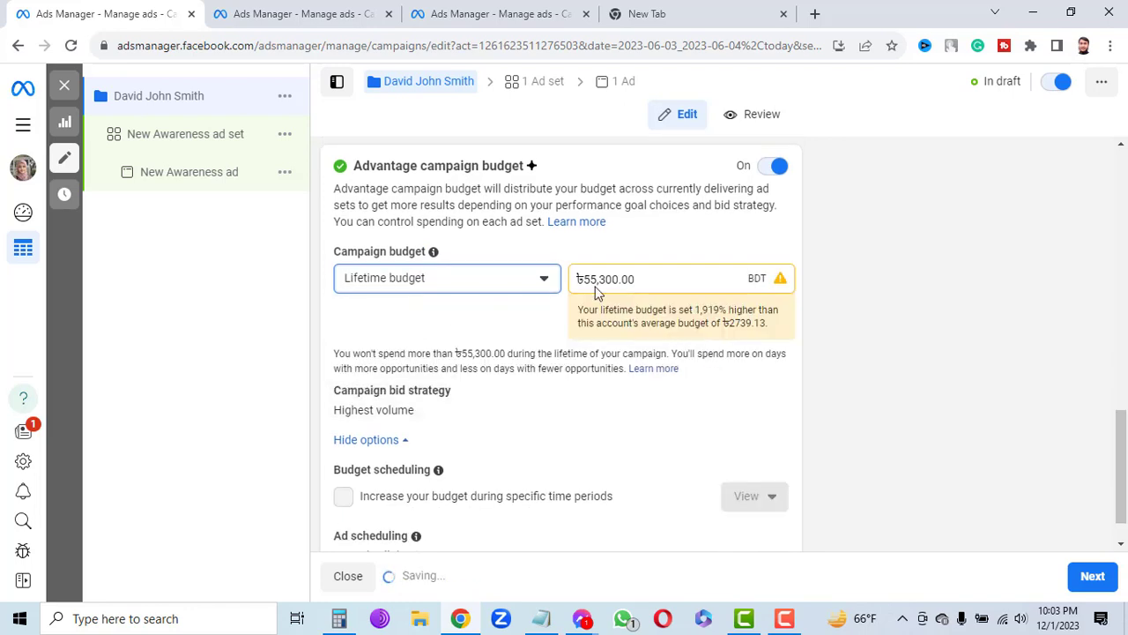
Set the lifetime campaign budget amount to 2,740 BDT
click(685, 281)
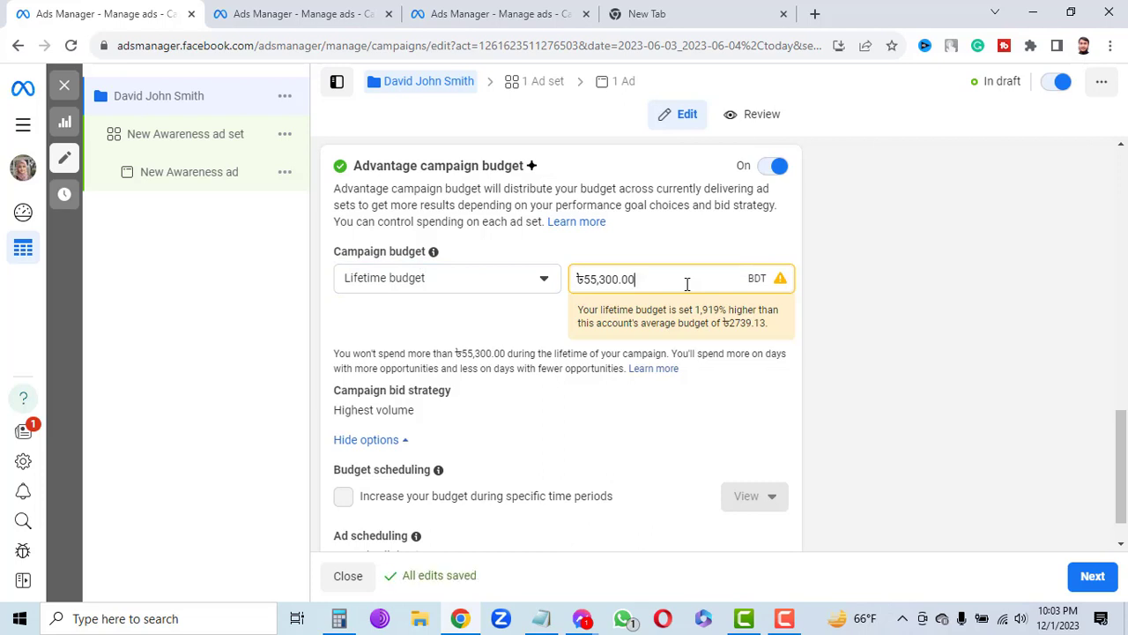
drag(684, 283, 583, 274)
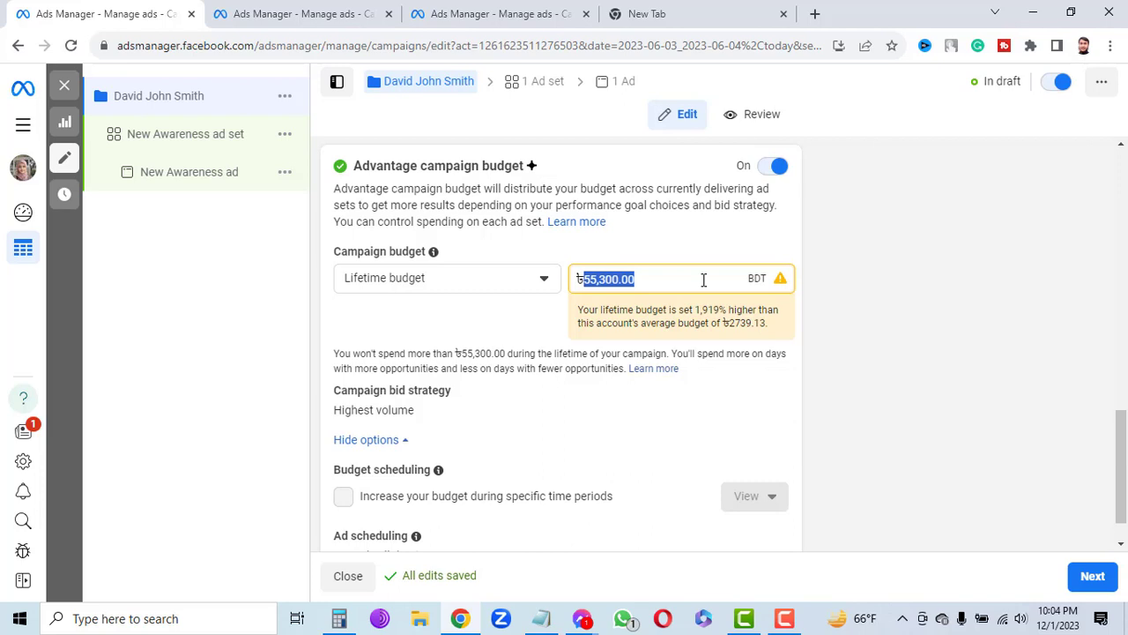
text(27)
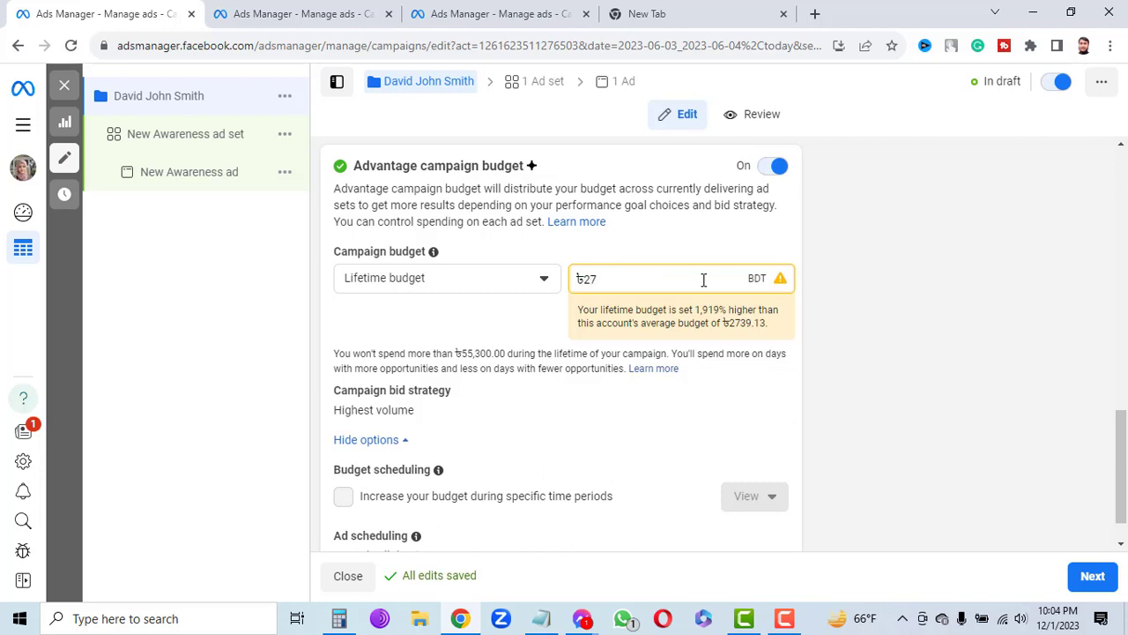
text(39)
text(40)
click(448, 307)
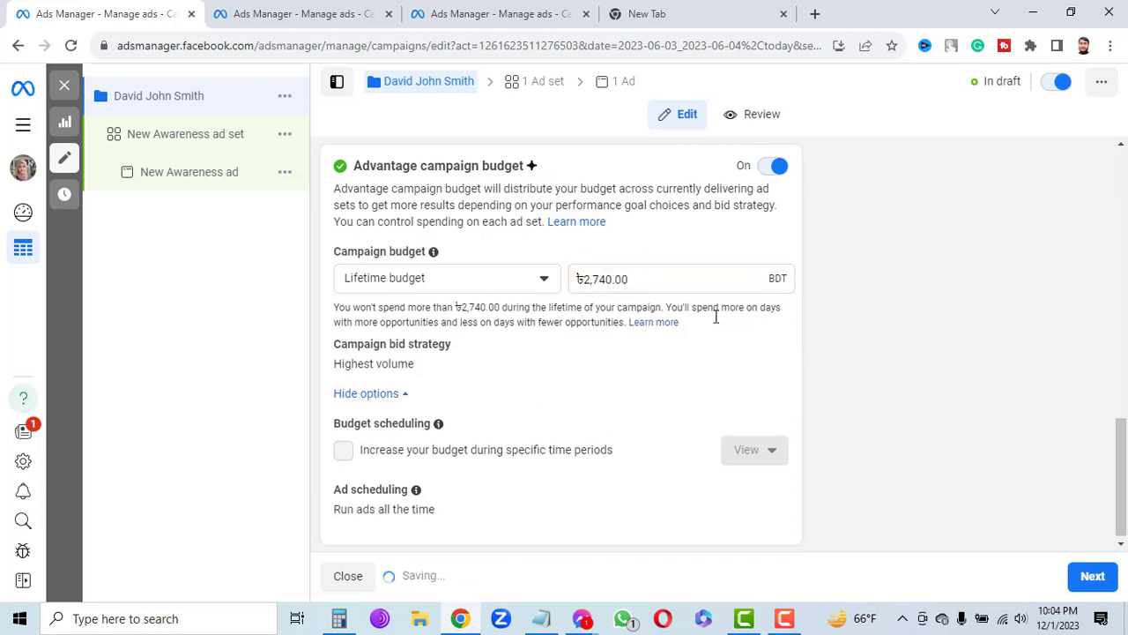
Highlight the lifetime budget amount and open the campaign bid strategy for editing
click(664, 284)
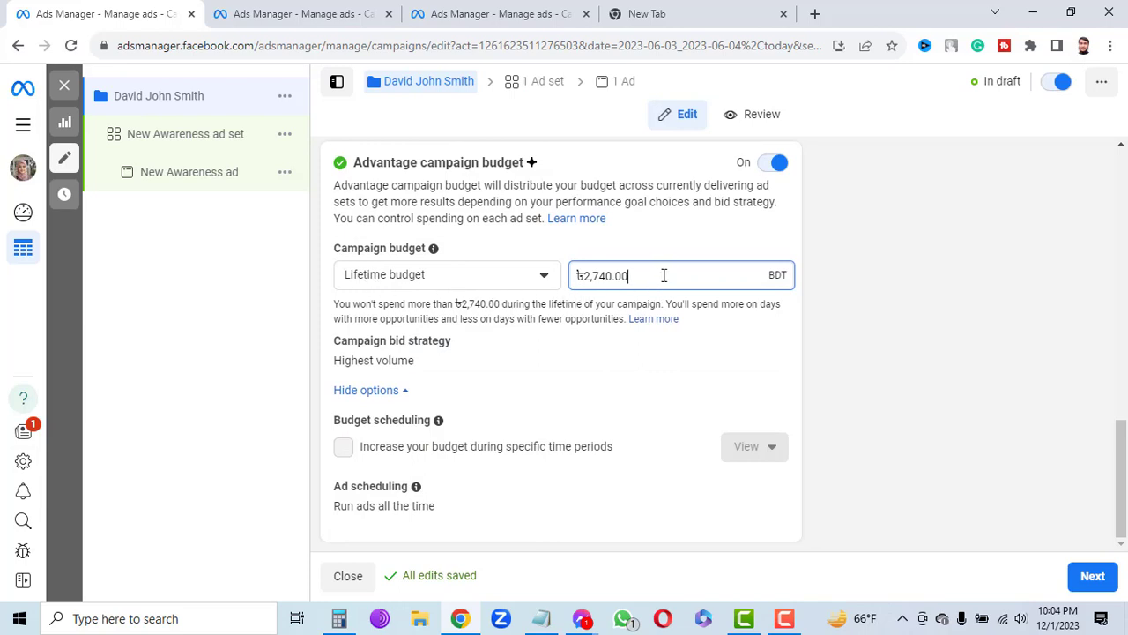
drag(664, 275, 577, 275)
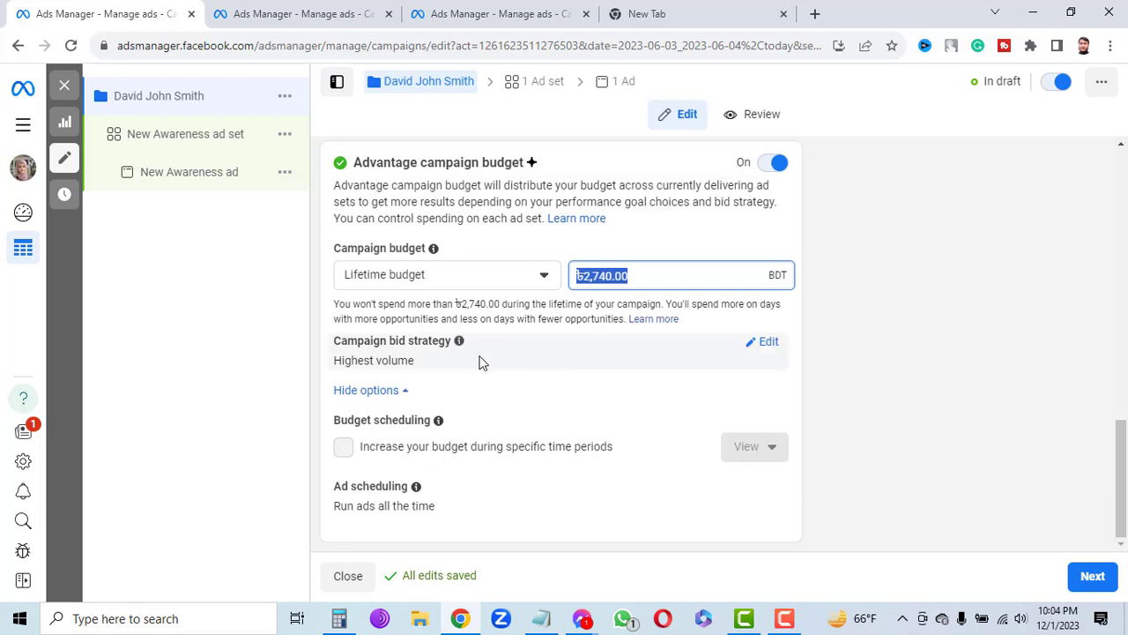
click(766, 346)
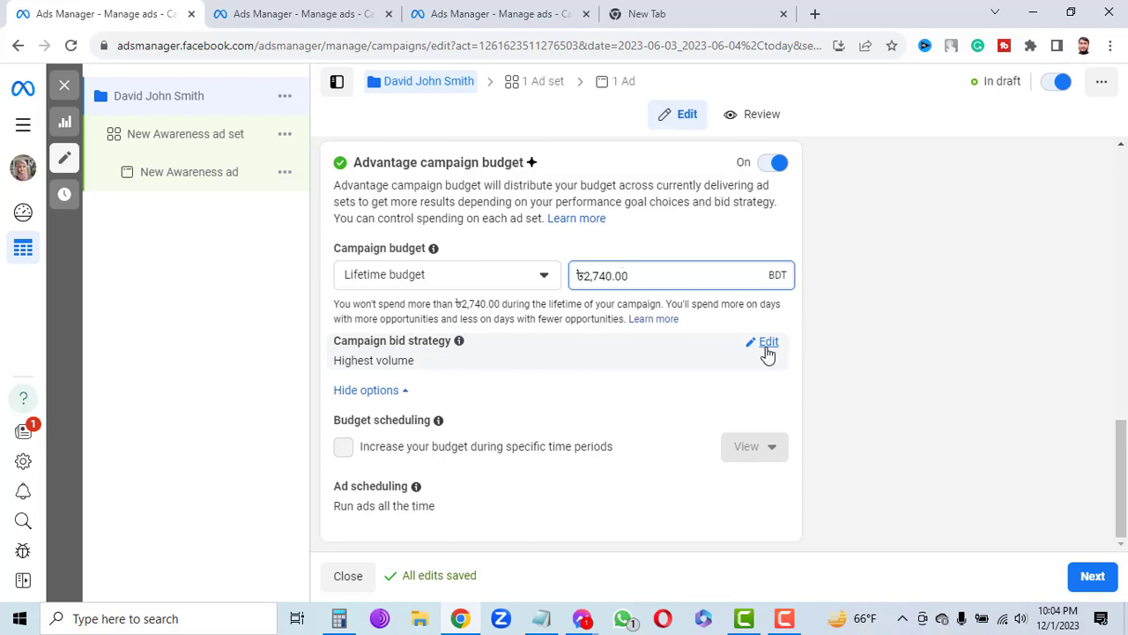
click(766, 345)
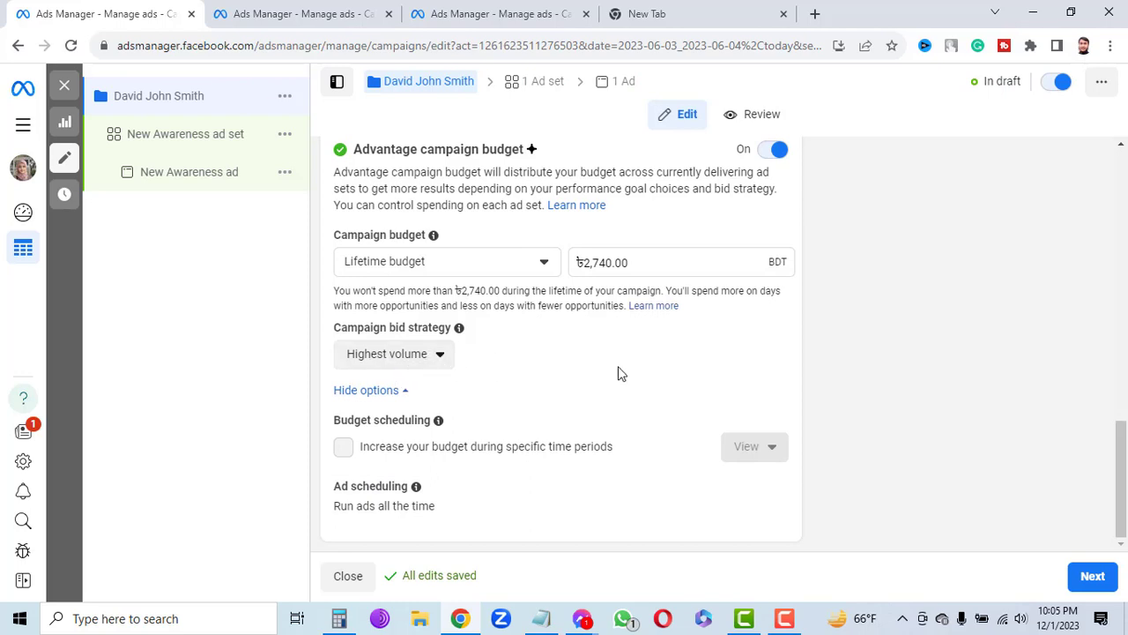
Review the campaign settings from the budget up to the campaign name and back down through objective, A/B test and ad scheduling
scroll(639, 408, up, 2)
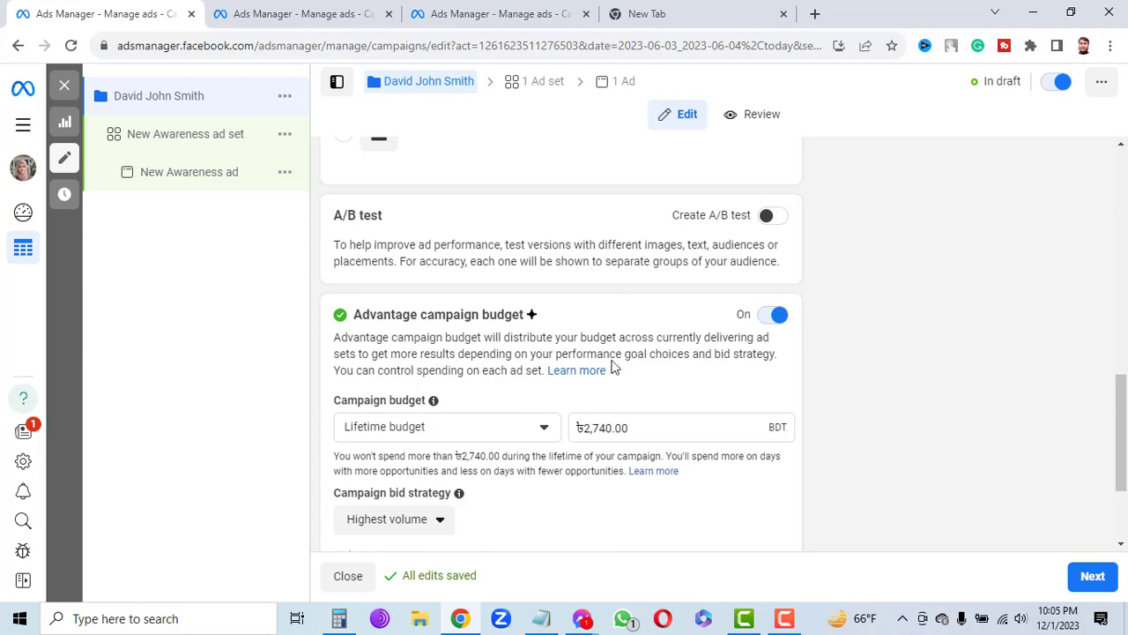
scroll(622, 292, up, 2)
scroll(534, 476, down, 3)
scroll(599, 361, up, 5)
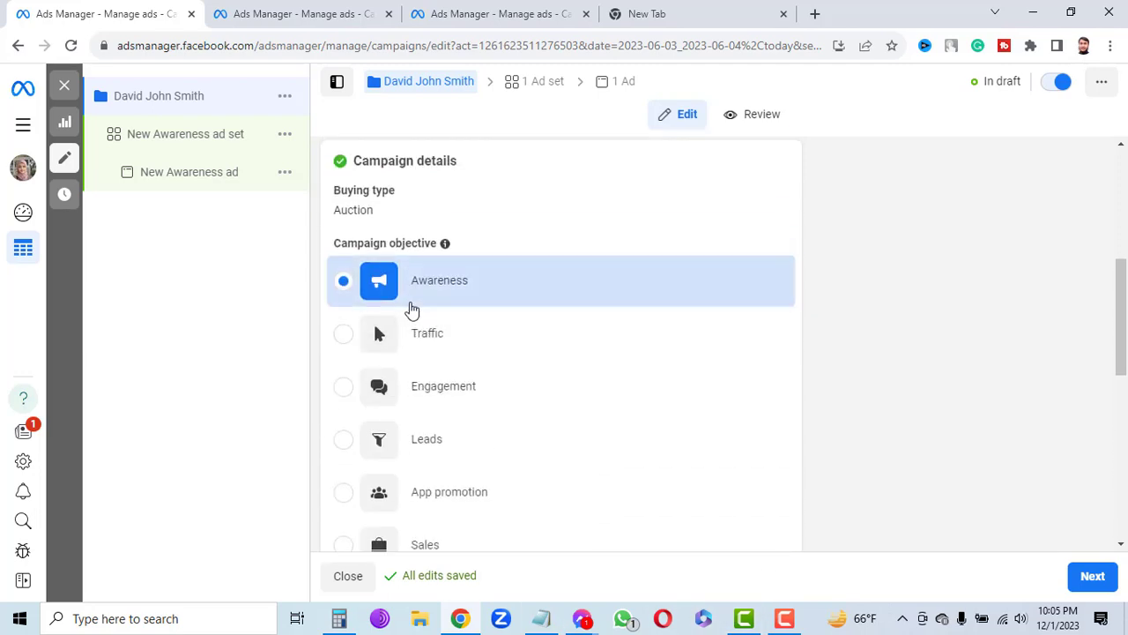
scroll(596, 306, up, 5)
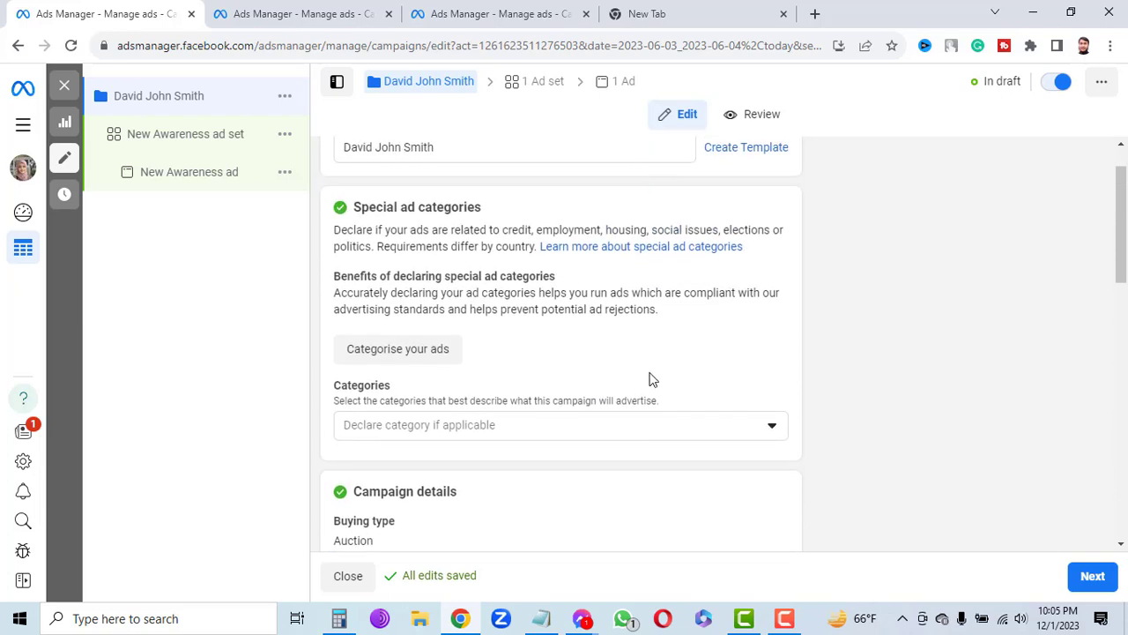
click(457, 206)
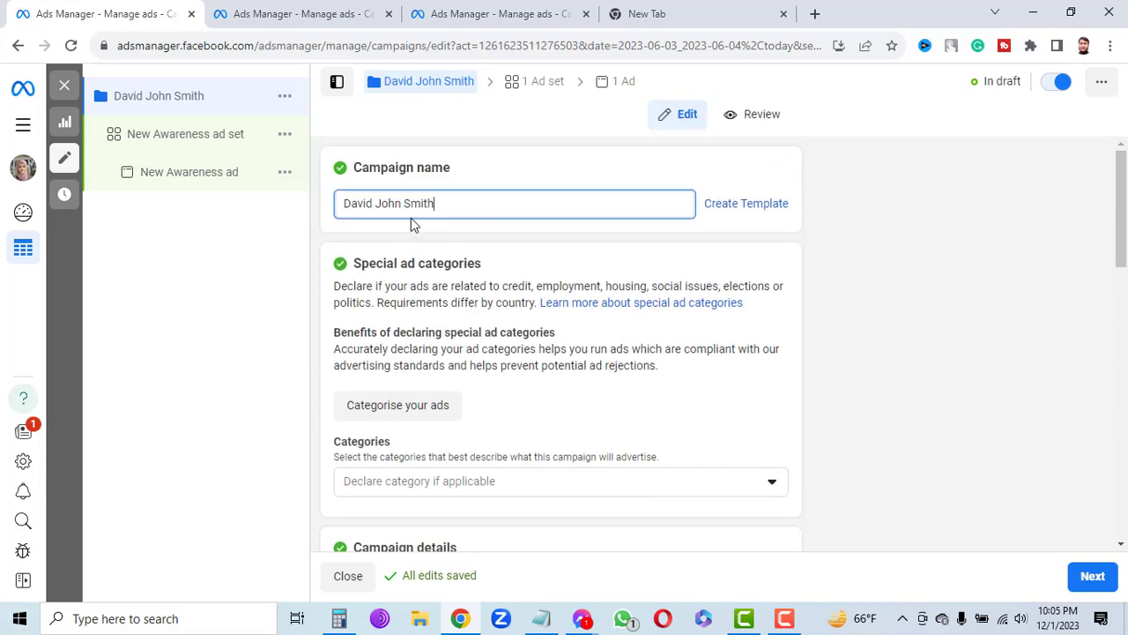
scroll(608, 300, down, 5)
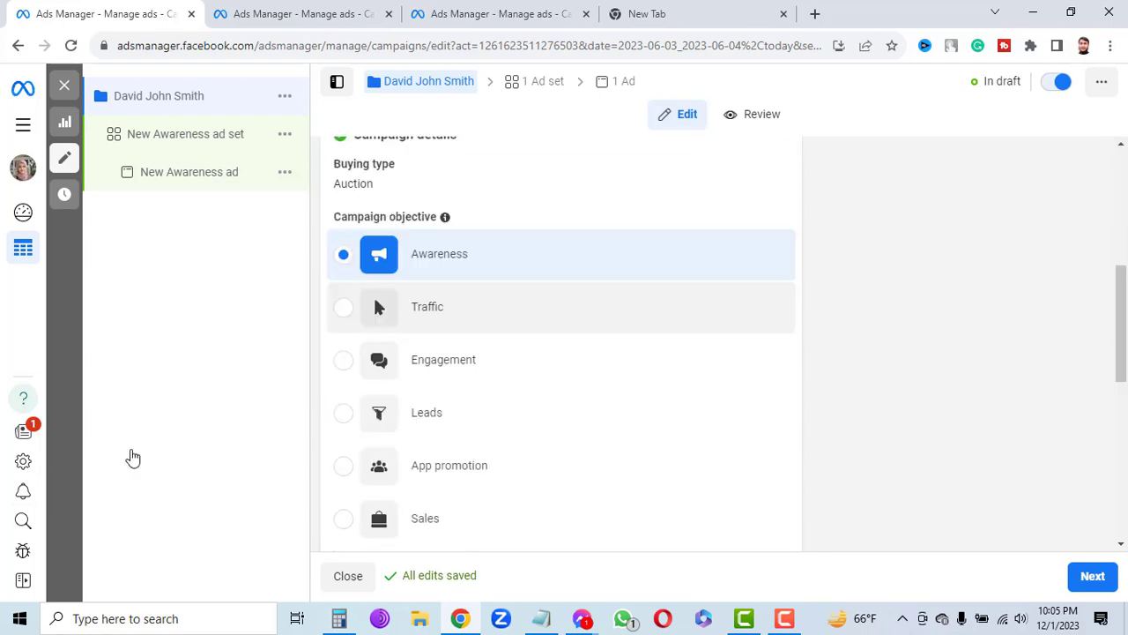
scroll(538, 265, down, 4)
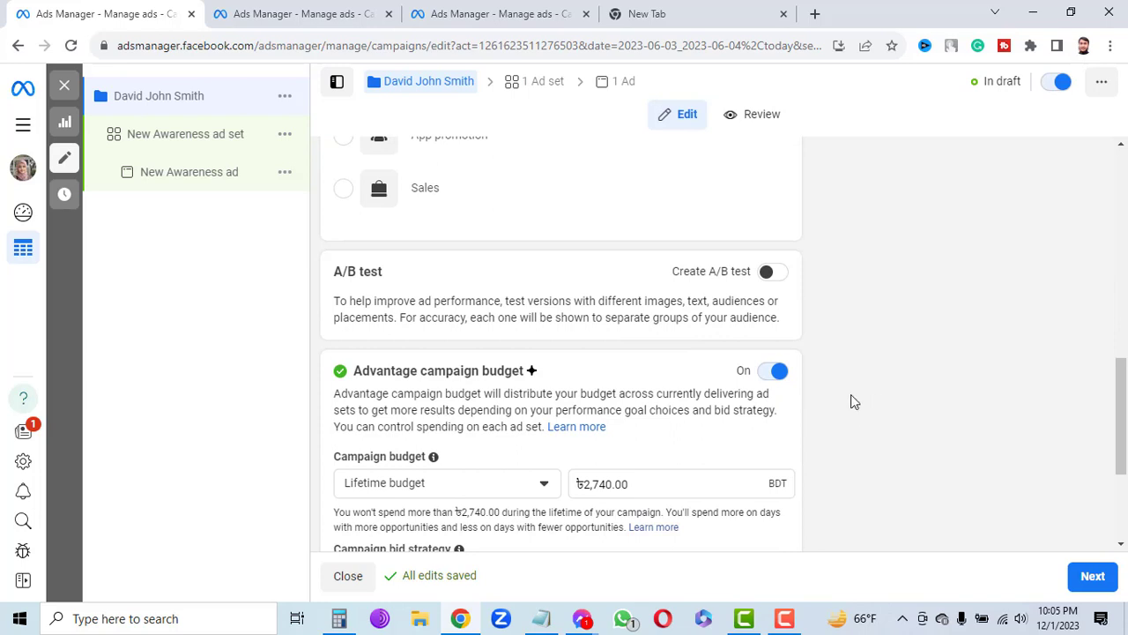
scroll(670, 380, down, 3)
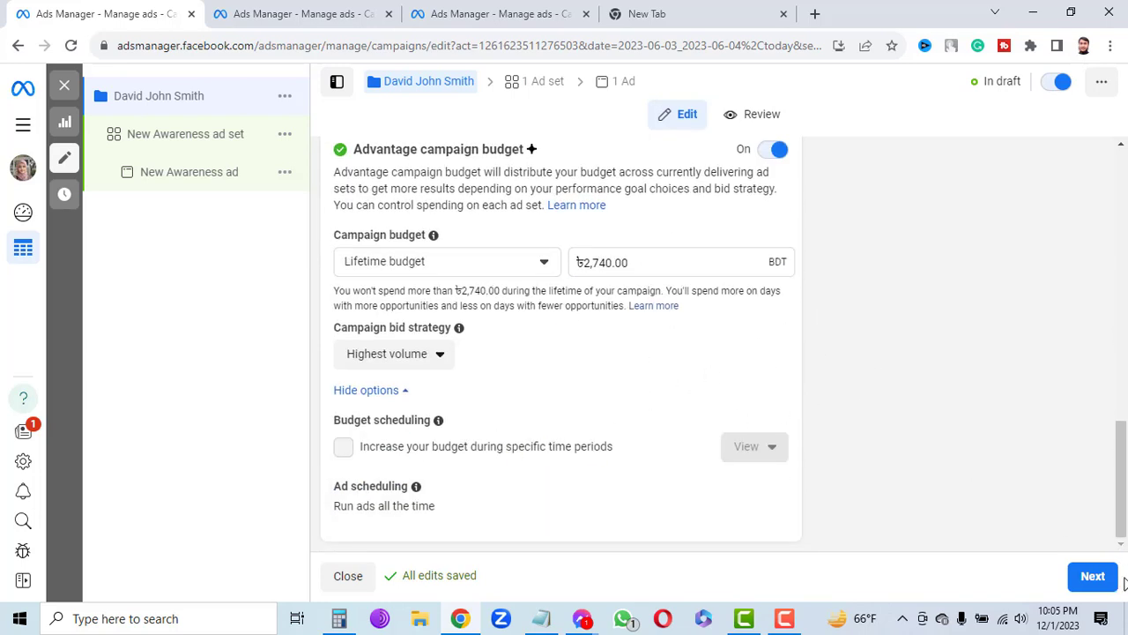
Proceed to the ad set level and replace the default ad set name with a person's name
click(1091, 573)
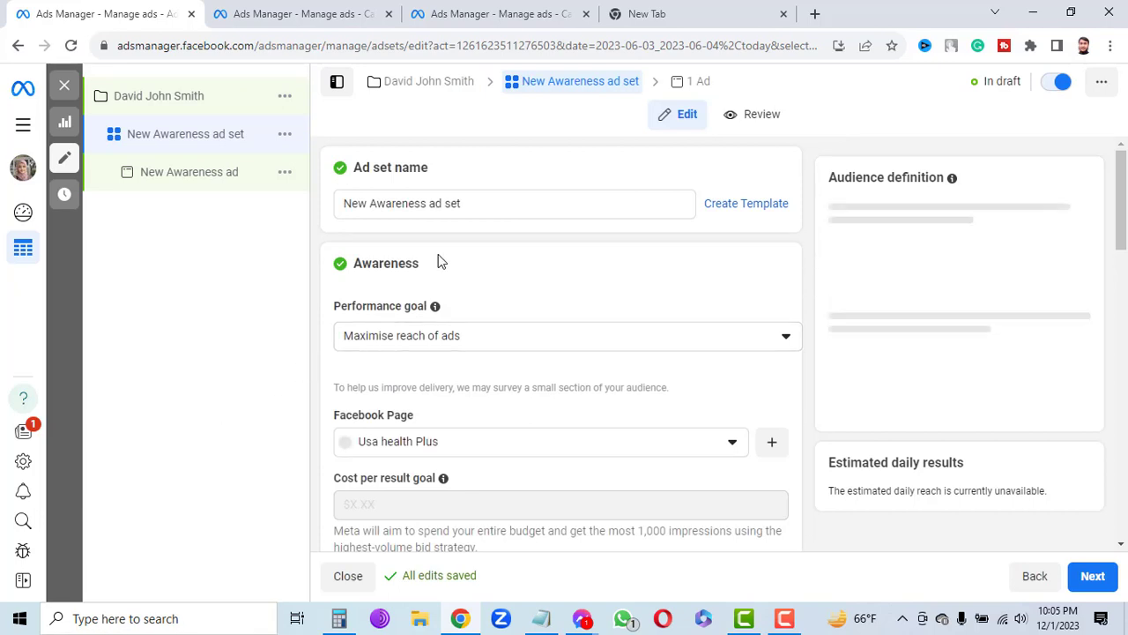
click(499, 202)
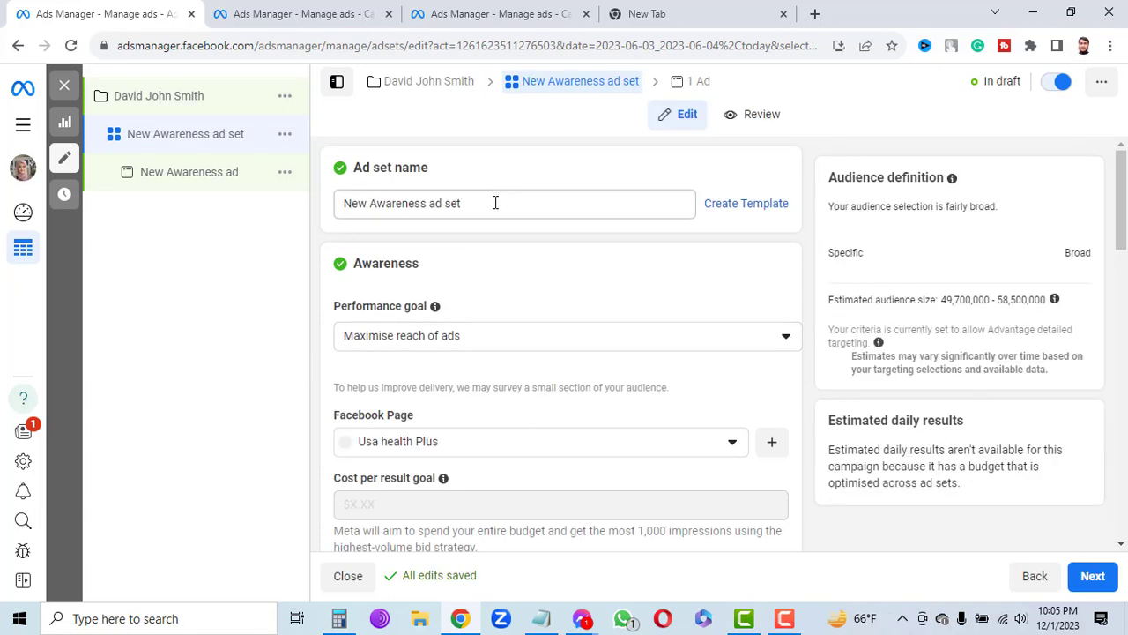
drag(485, 202, 334, 203)
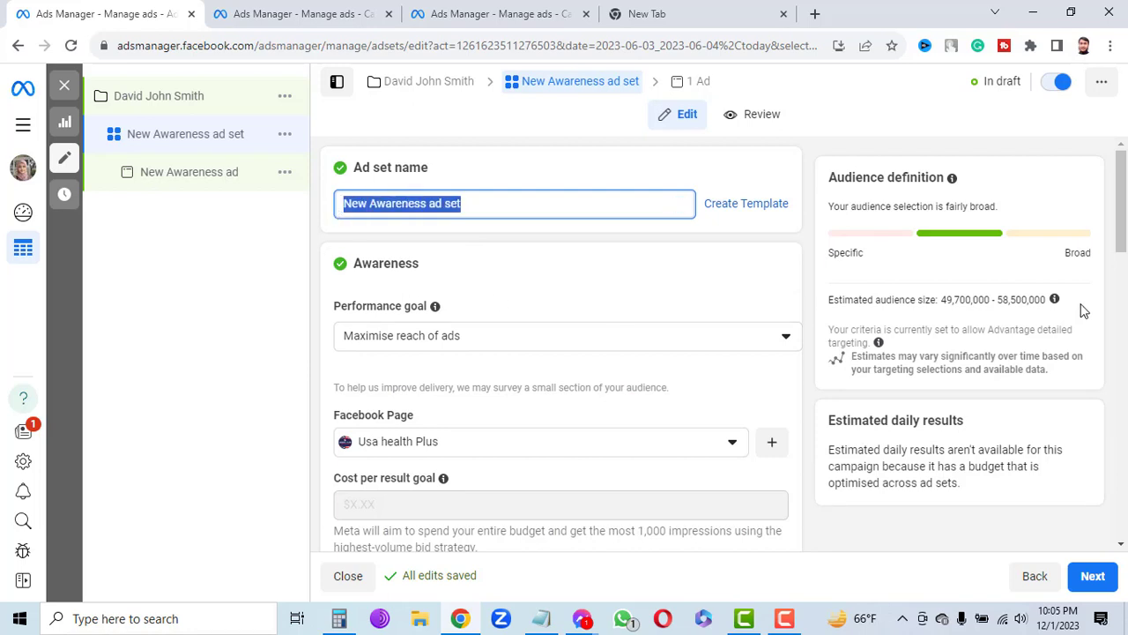
text(D)
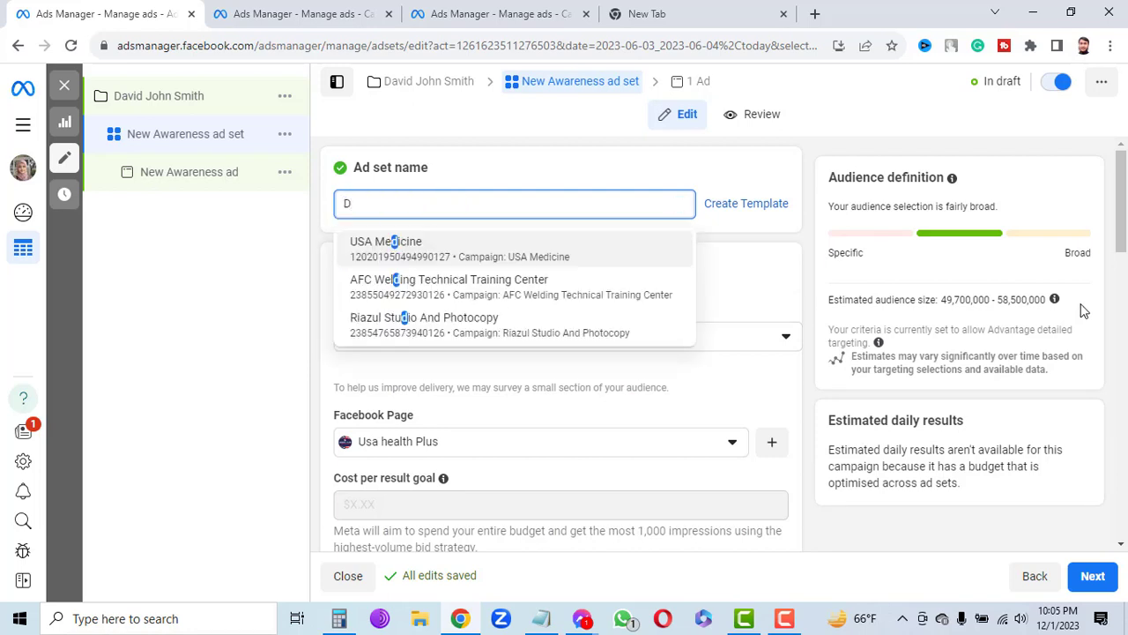
text(avid)
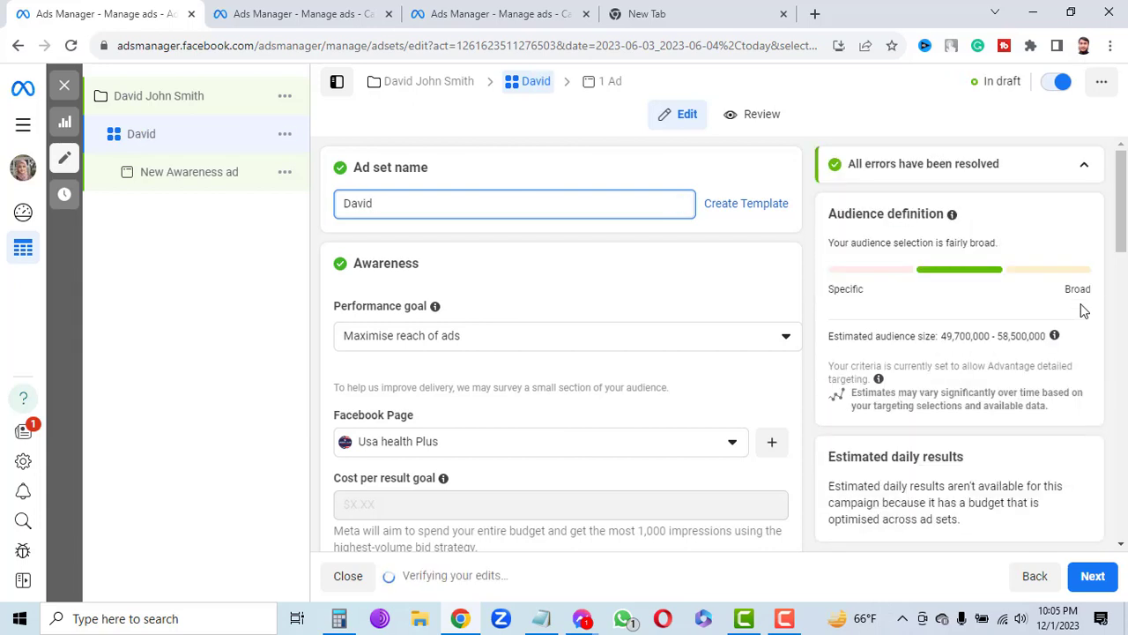
text( S)
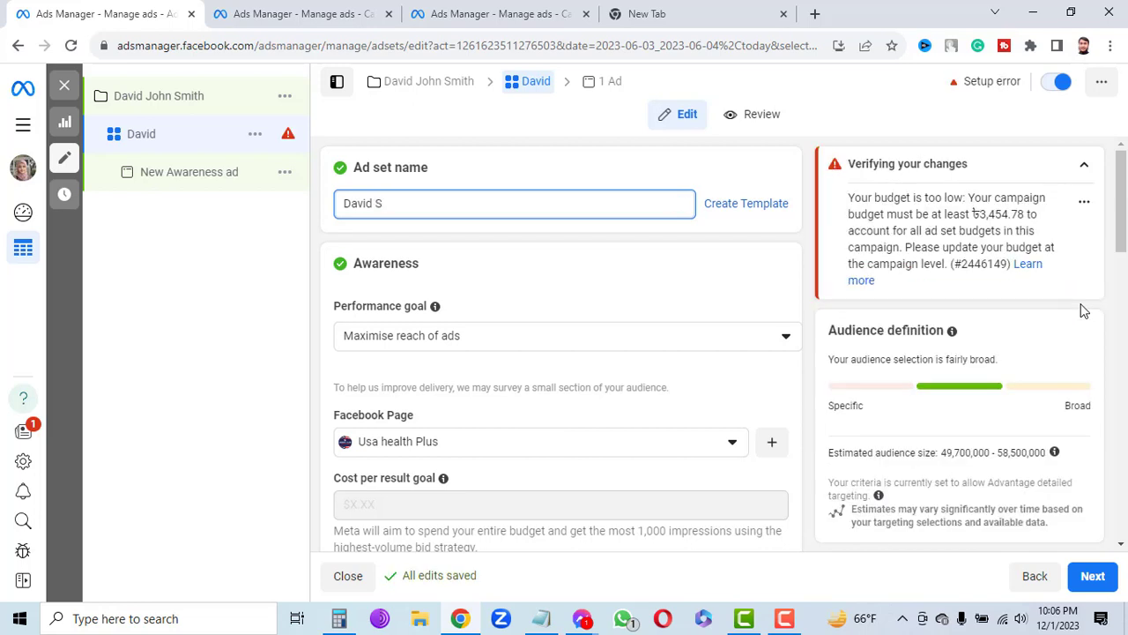
text(mith)
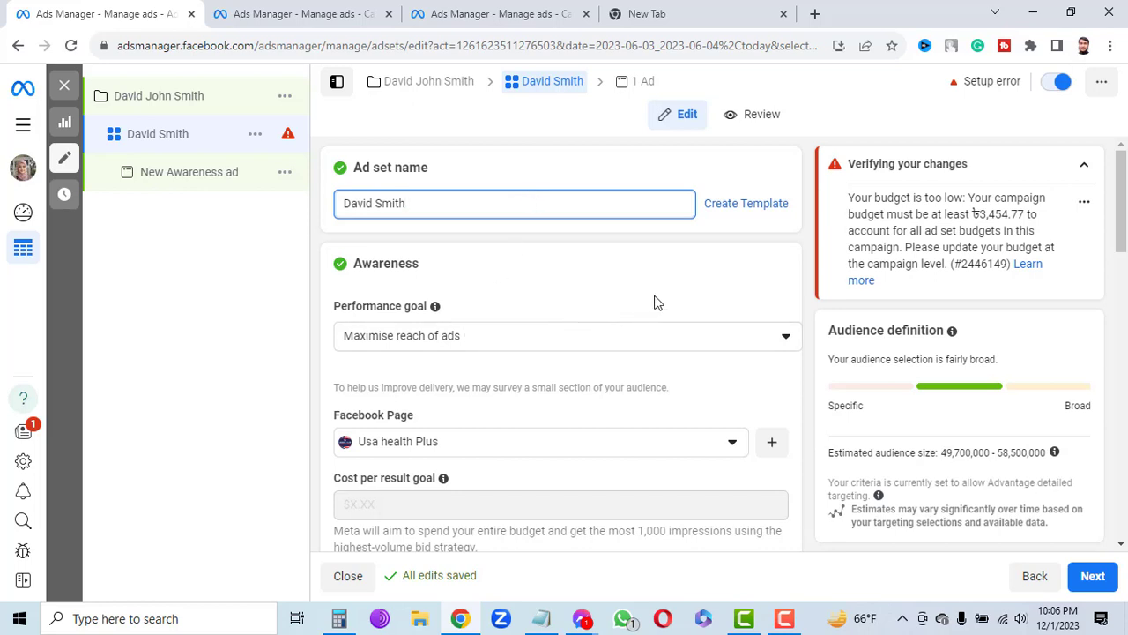
click(499, 210)
Look over the ad set sections and choose Maximise reach of ads as the performance goal
scroll(563, 292, down, 3)
scroll(563, 320, up, 3)
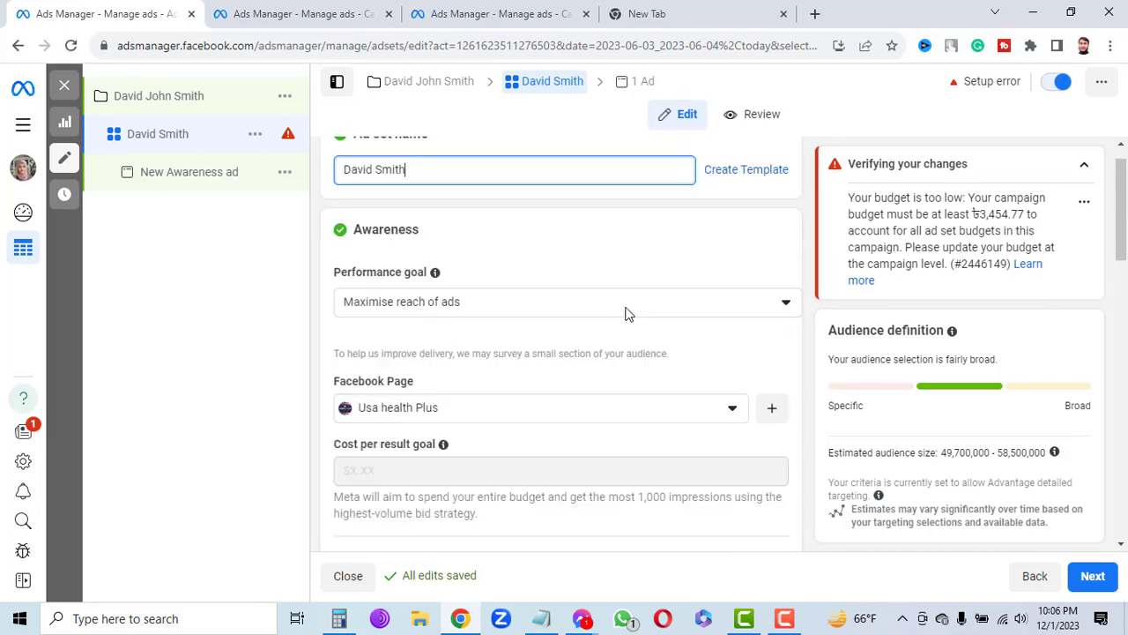
scroll(529, 343, down, 5)
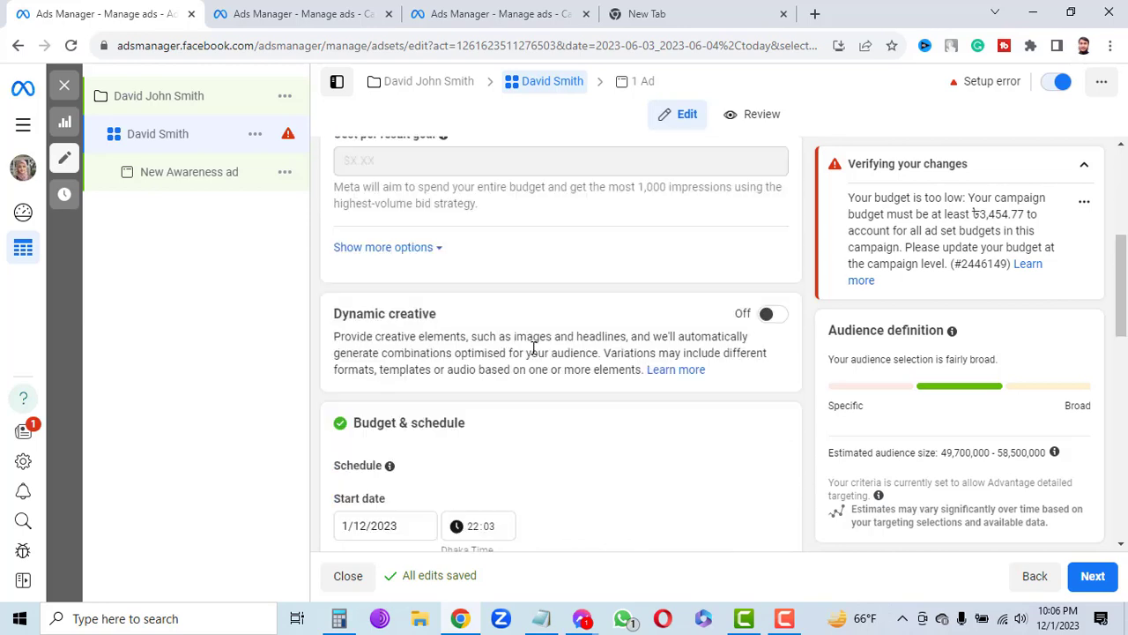
scroll(535, 353, down, 4)
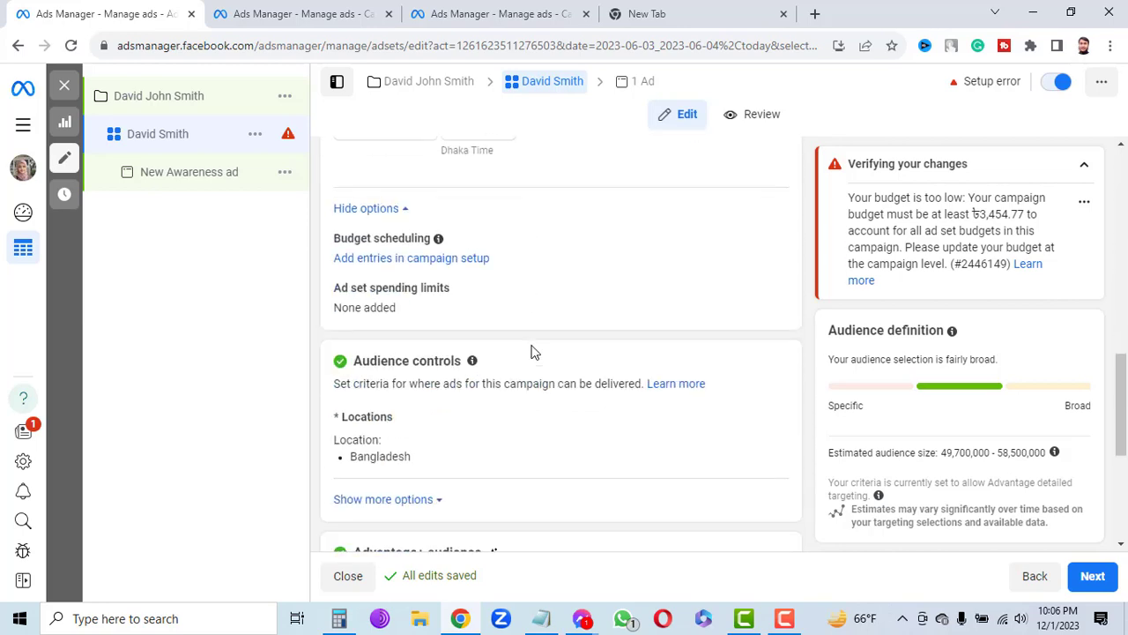
scroll(533, 348, up, 4)
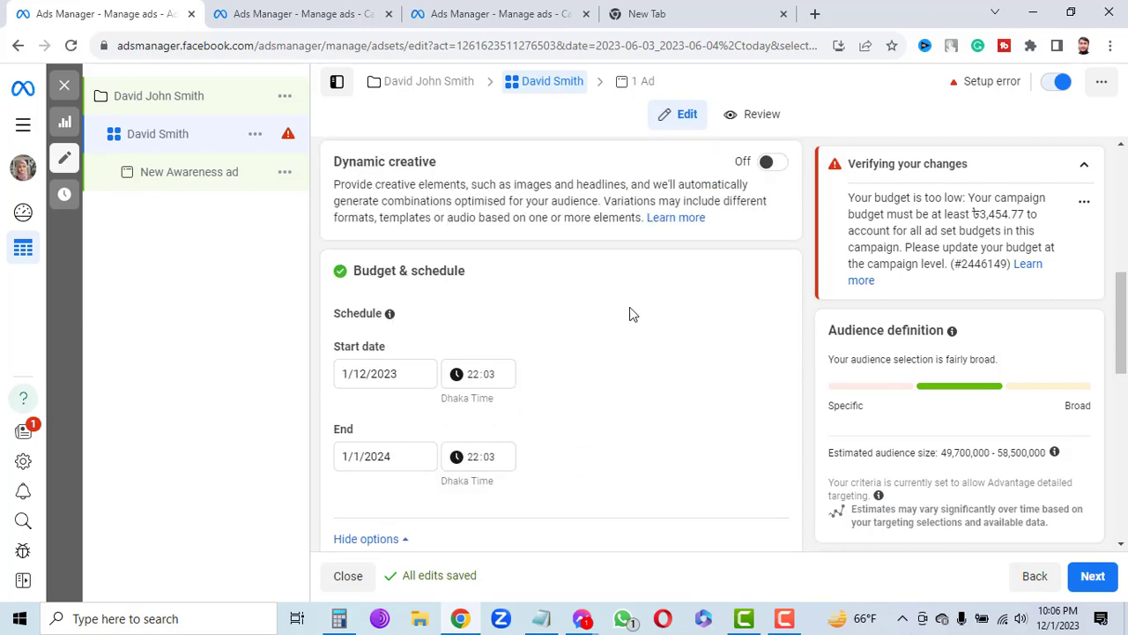
scroll(661, 309, up, 1)
scroll(701, 306, up, 5)
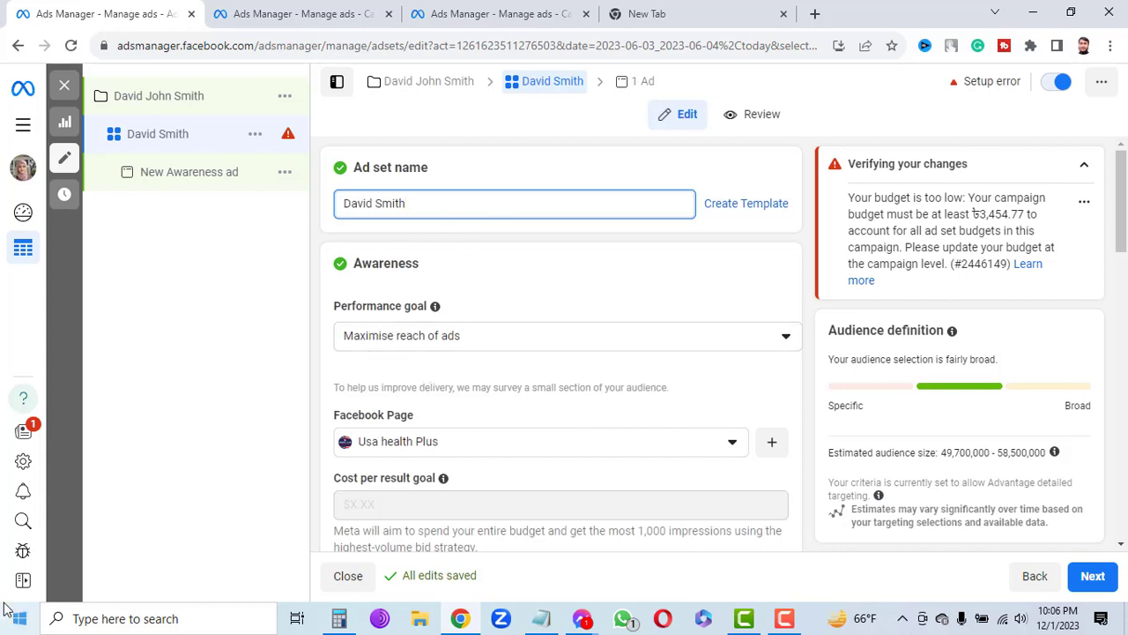
click(782, 343)
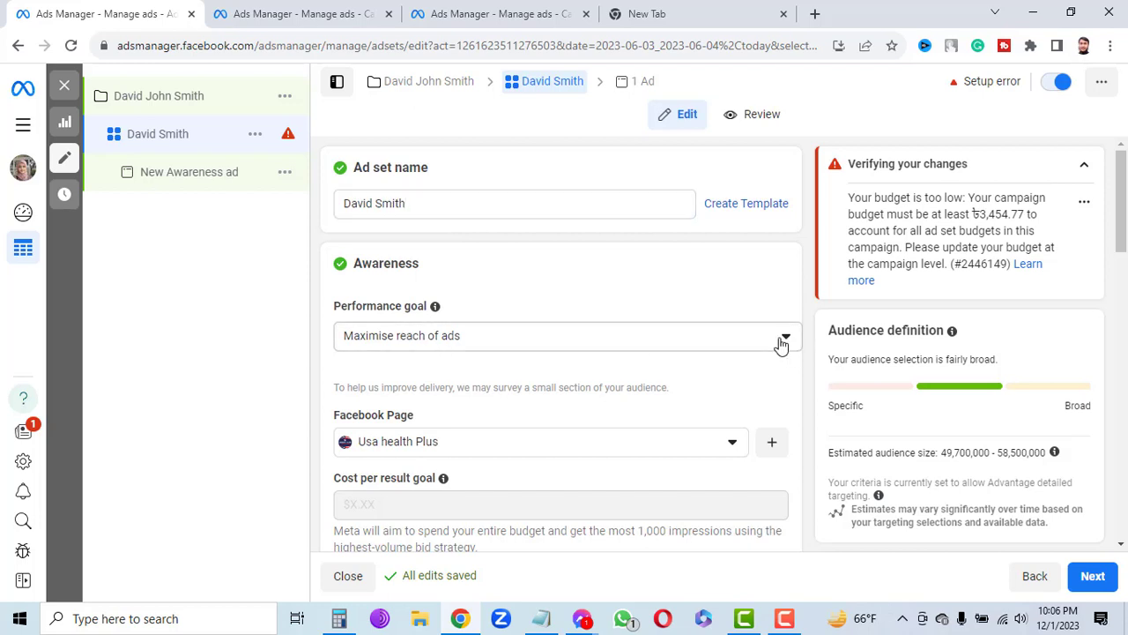
click(782, 343)
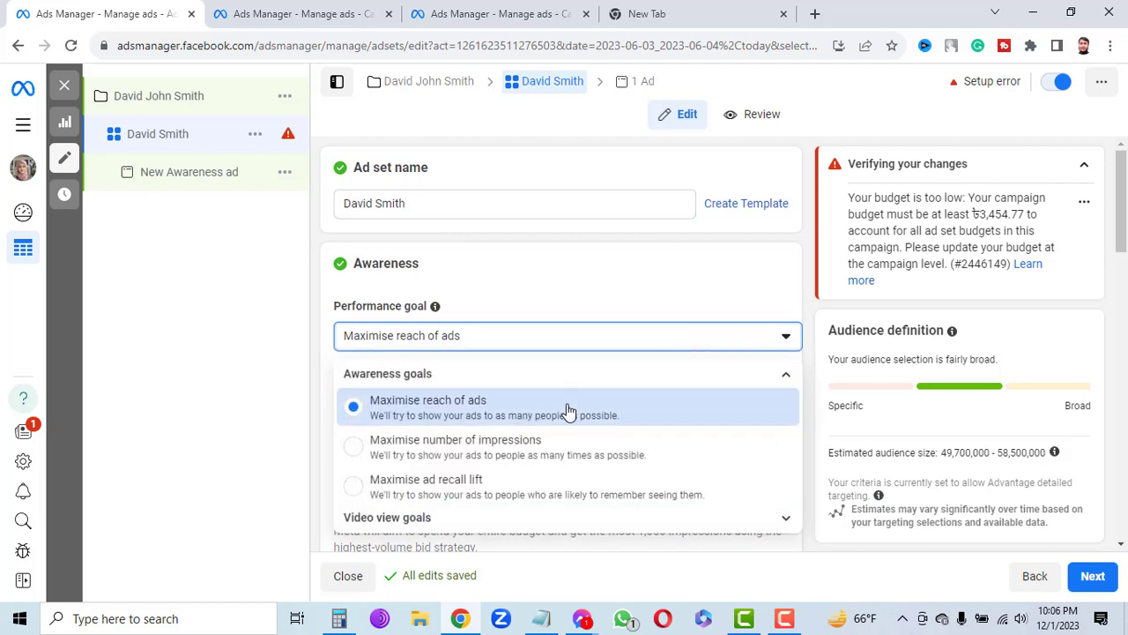
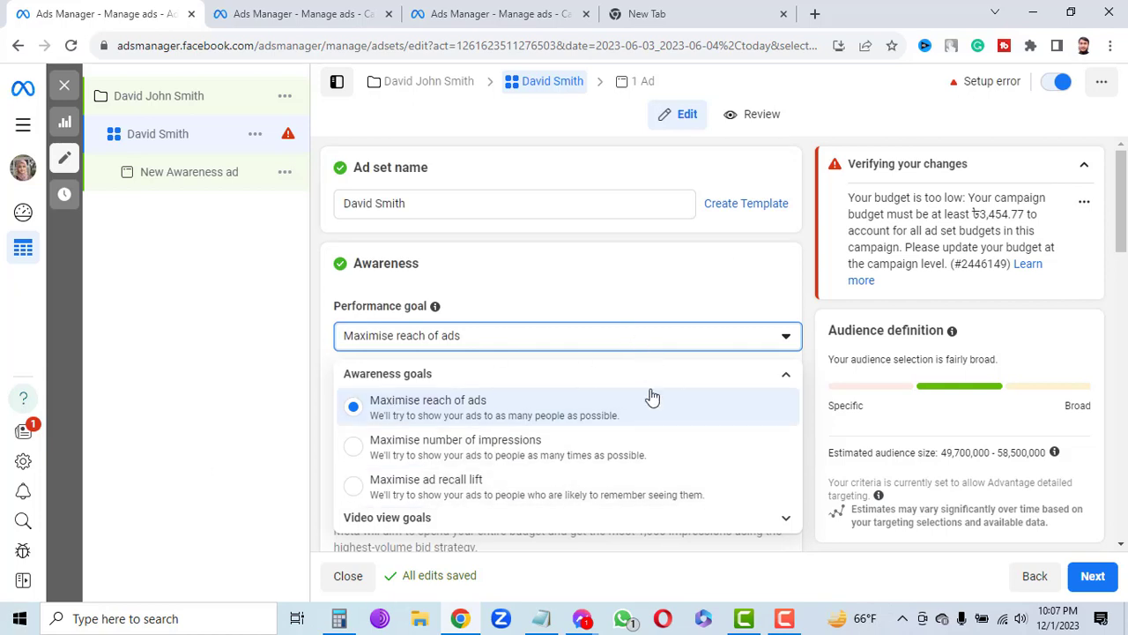
click(355, 410)
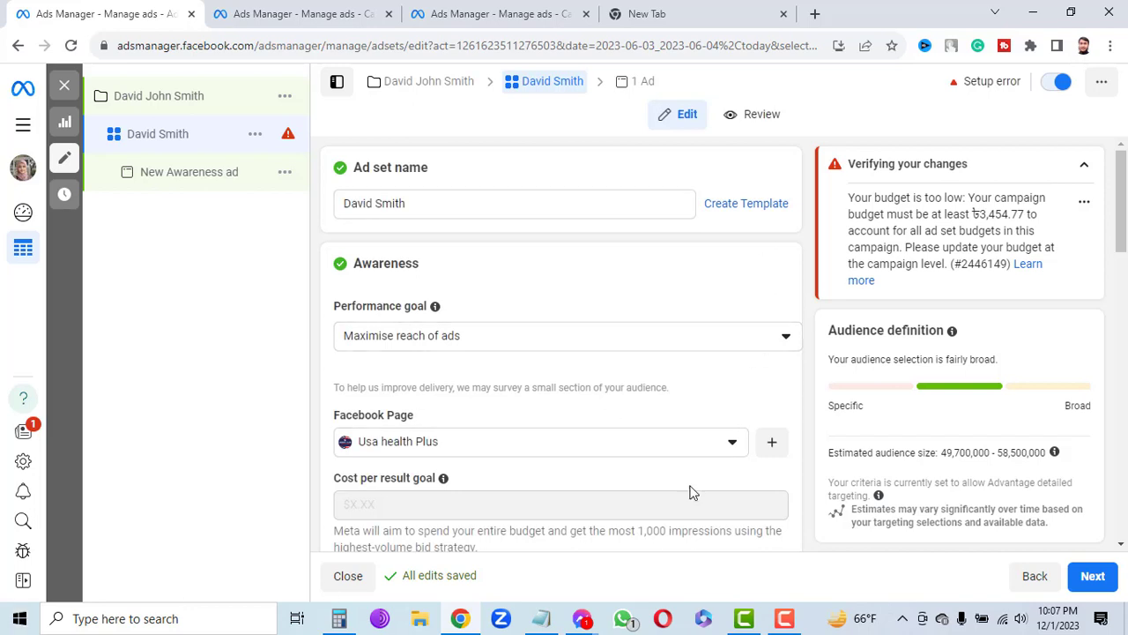
Choose AFC Welding Technical Training Center as the ad set's Facebook Page
scroll(574, 353, down, 3)
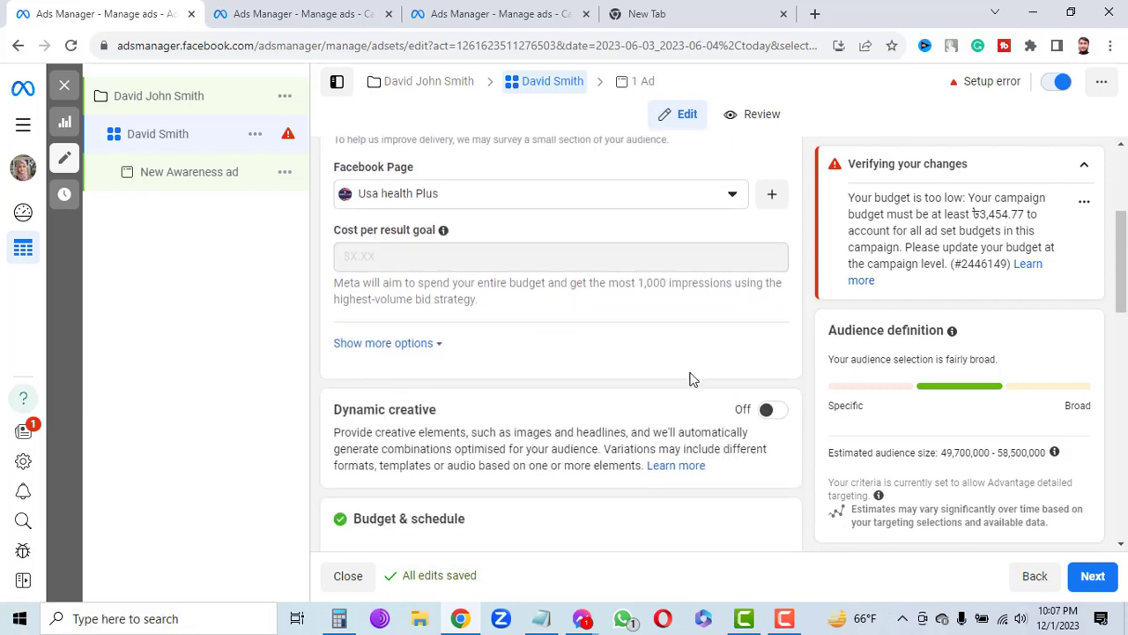
scroll(675, 312, up, 1)
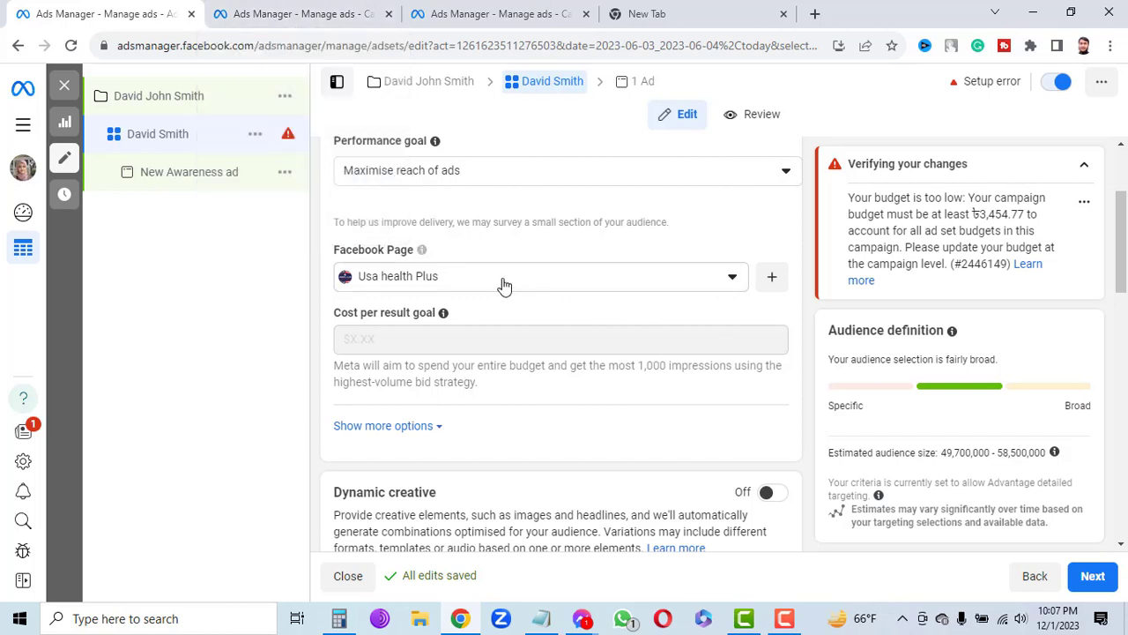
click(724, 280)
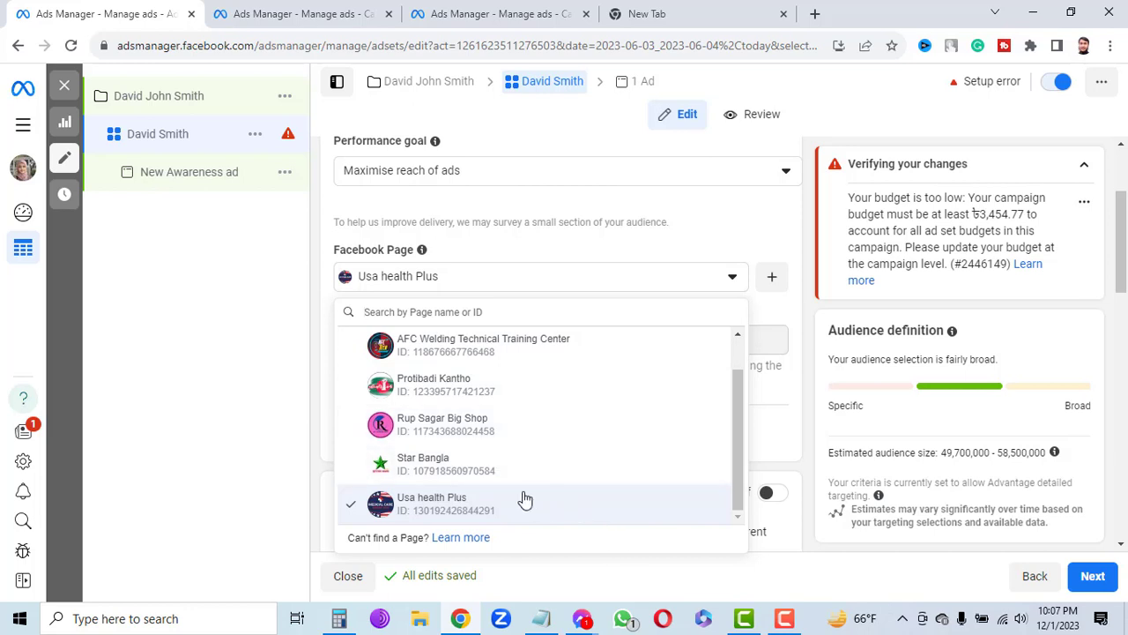
scroll(511, 458, up, 1)
scroll(476, 401, down, 1)
scroll(474, 408, up, 1)
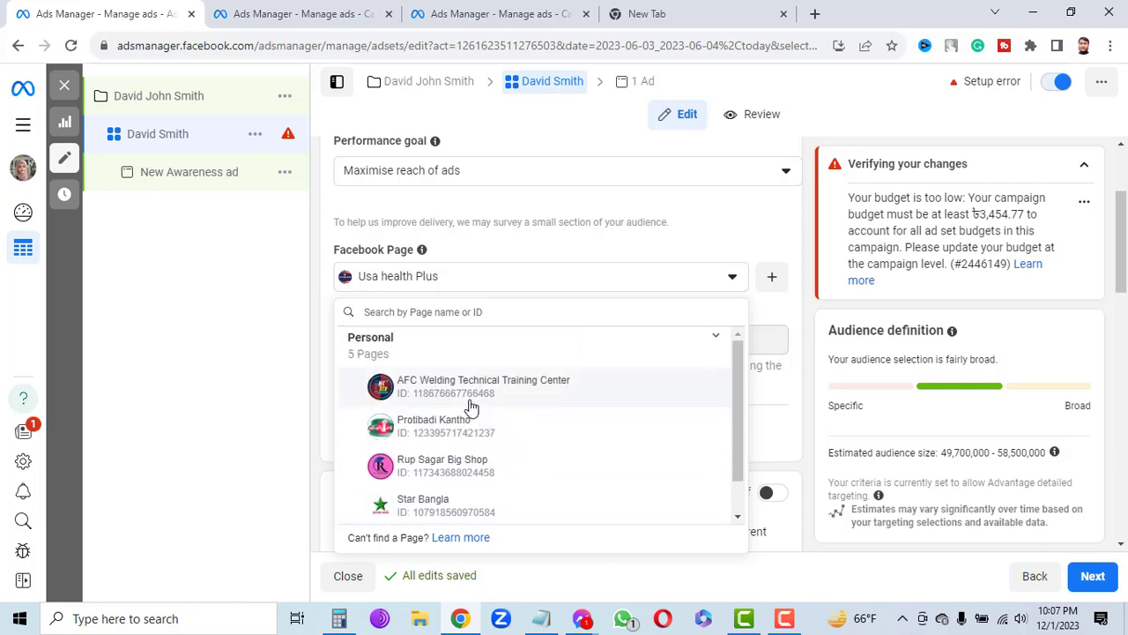
scroll(471, 464, down, 1)
scroll(473, 468, up, 1)
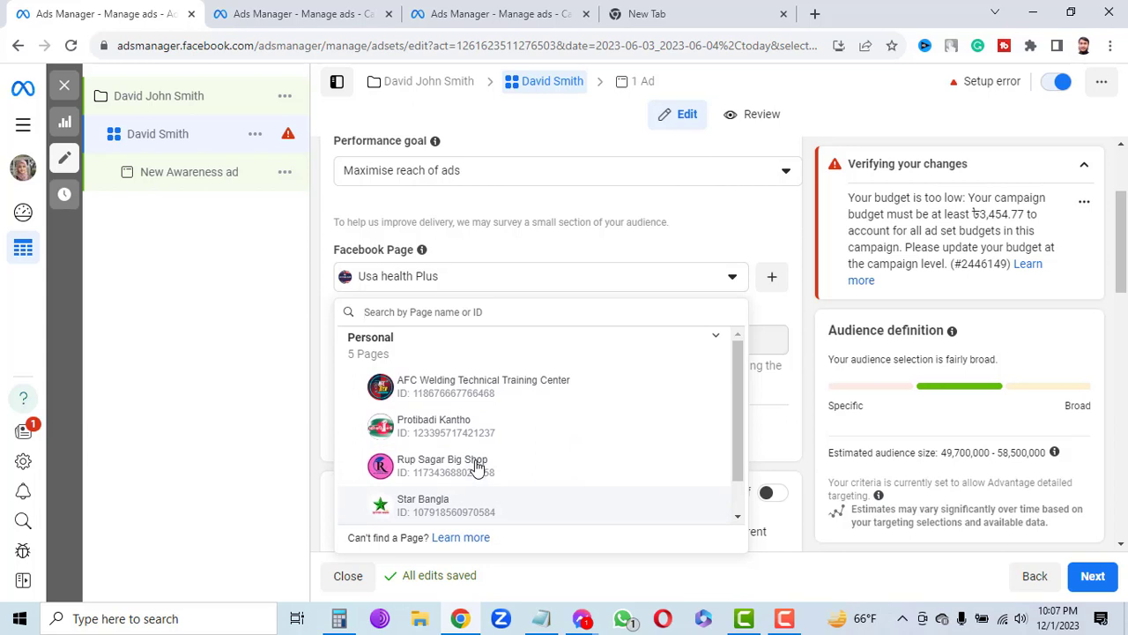
scroll(476, 467, down, 1)
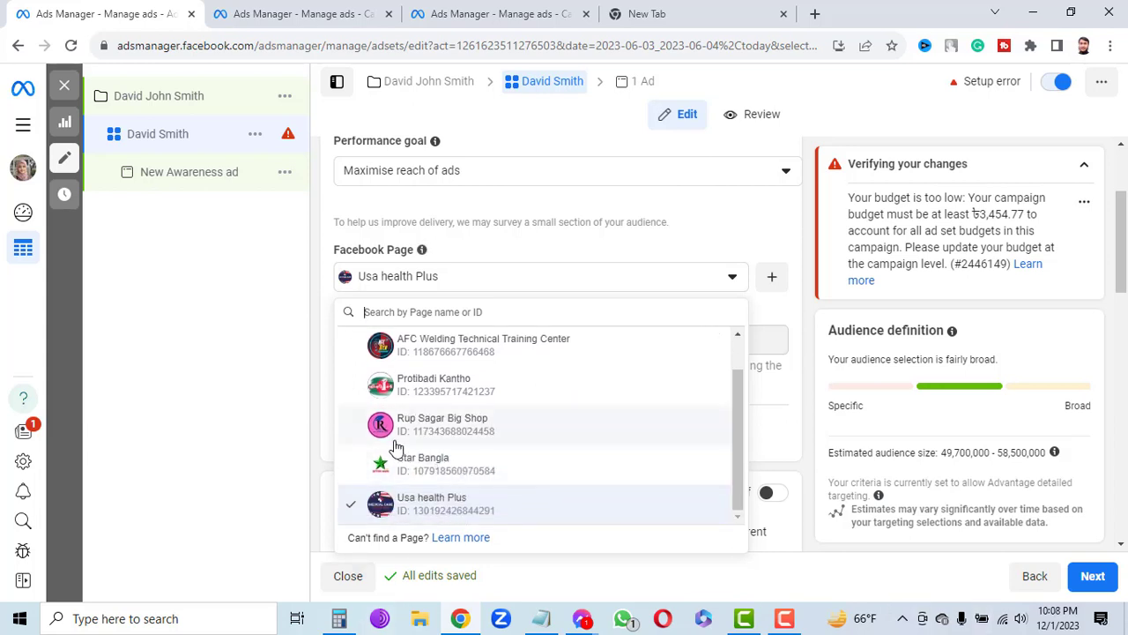
click(491, 354)
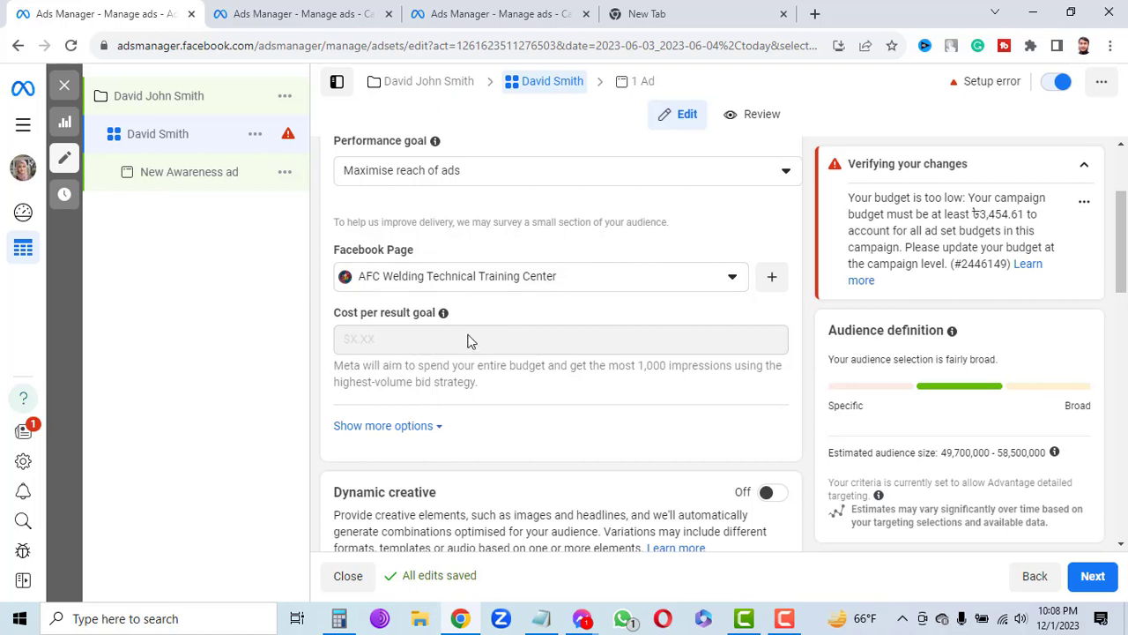
Review the ad set down to Budget & schedule and examine the schedule's start date and time fields
scroll(470, 341, down, 1)
scroll(488, 369, up, 3)
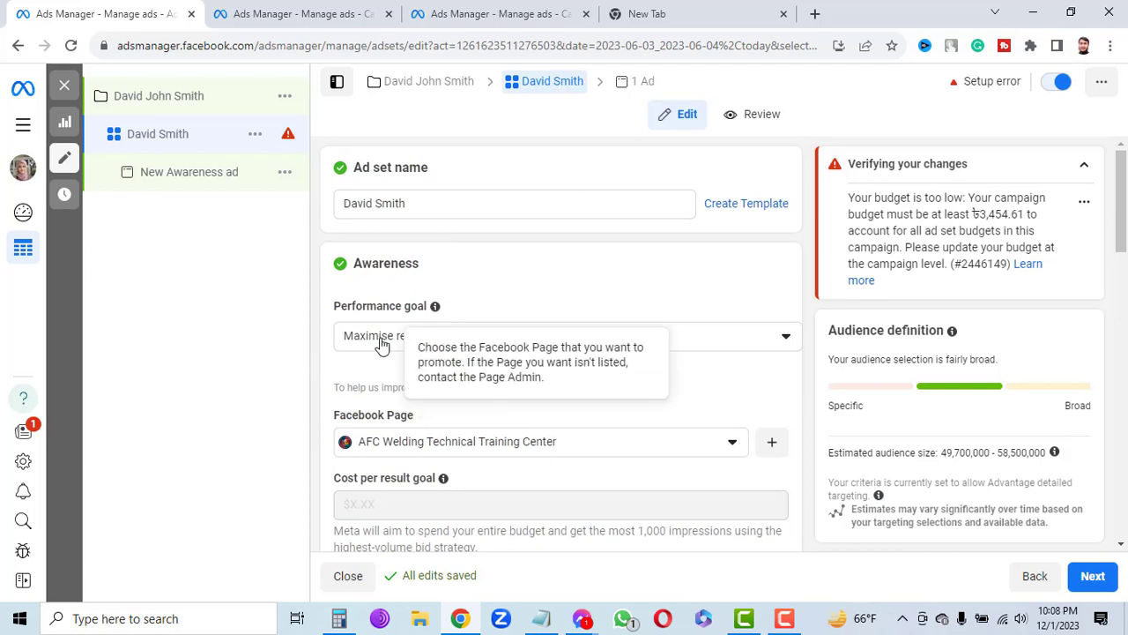
scroll(456, 396, down, 2)
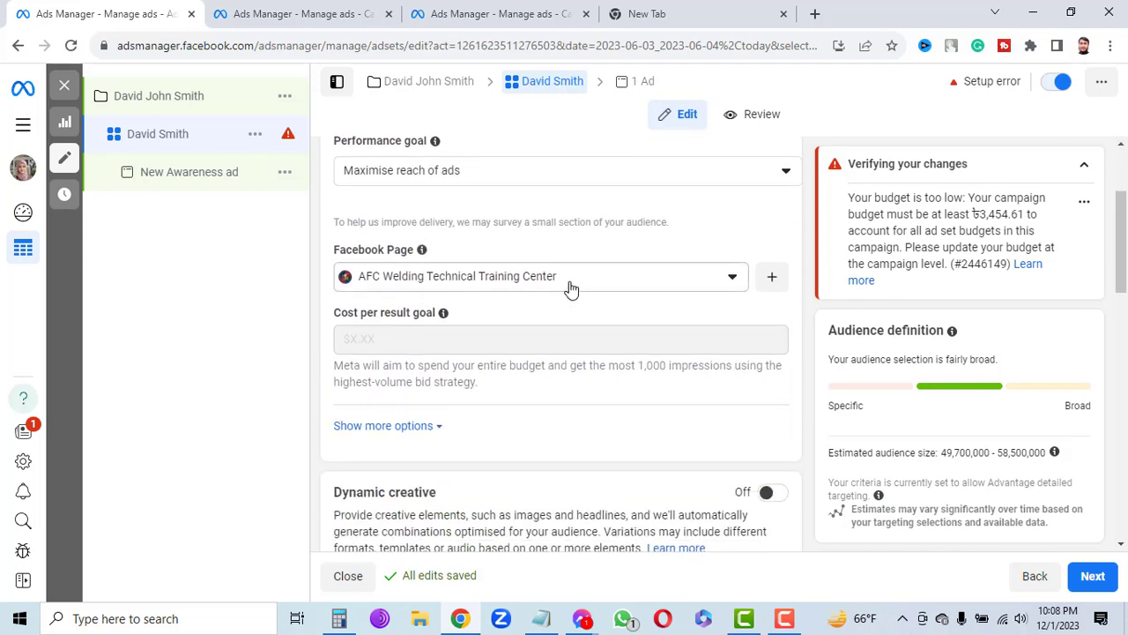
scroll(672, 284, down, 3)
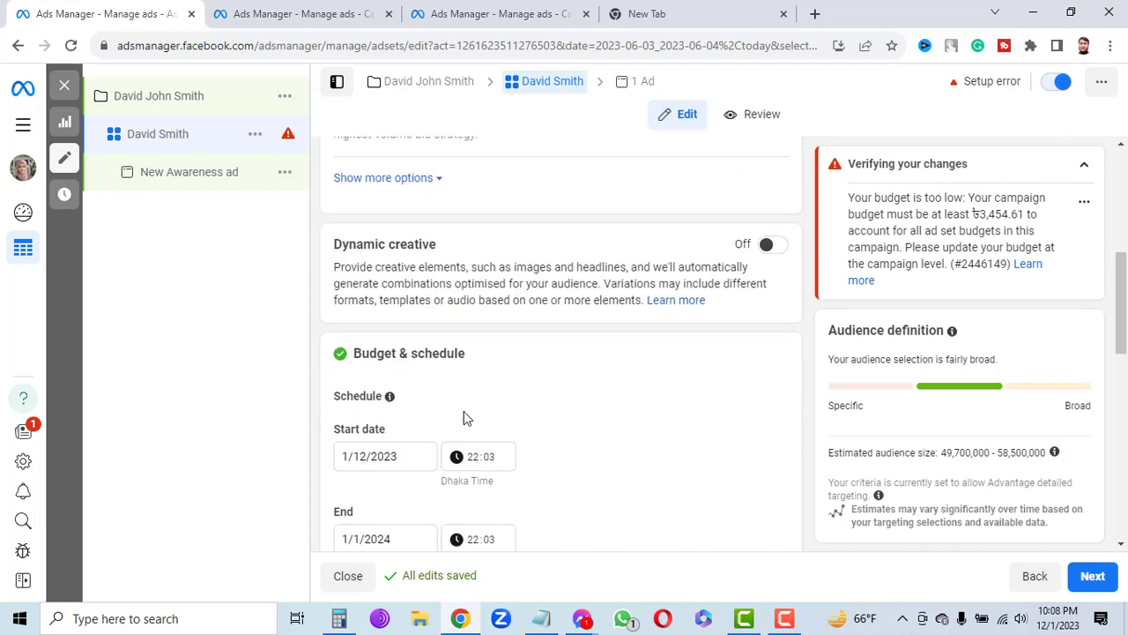
scroll(463, 415, down, 2)
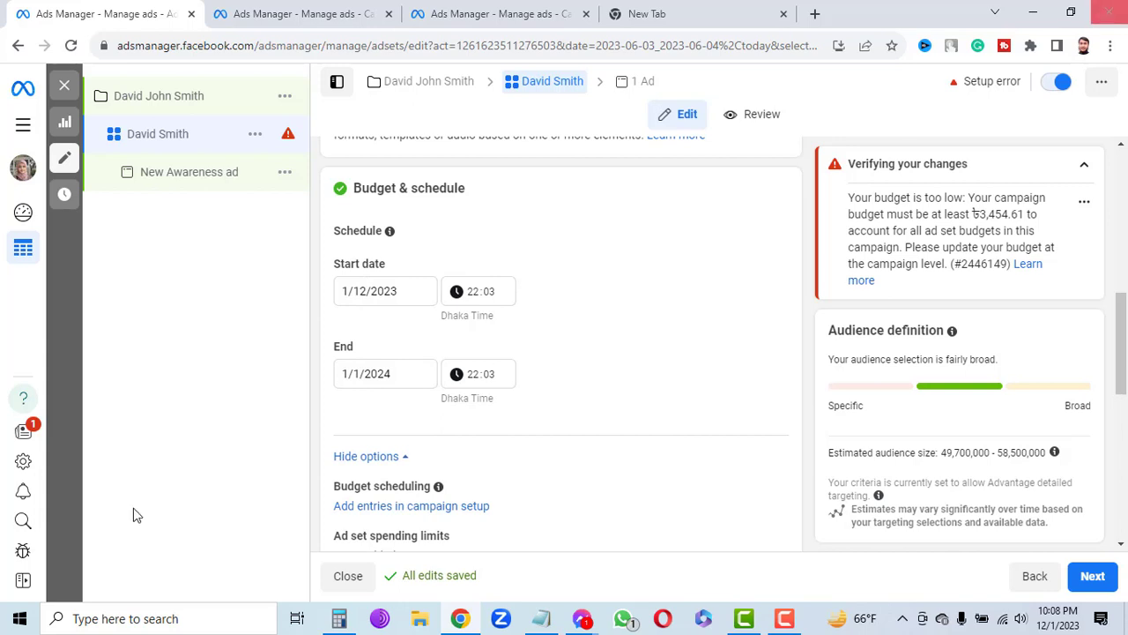
click(410, 295)
click(499, 297)
click(497, 297)
click(477, 296)
scroll(581, 307, down, 1)
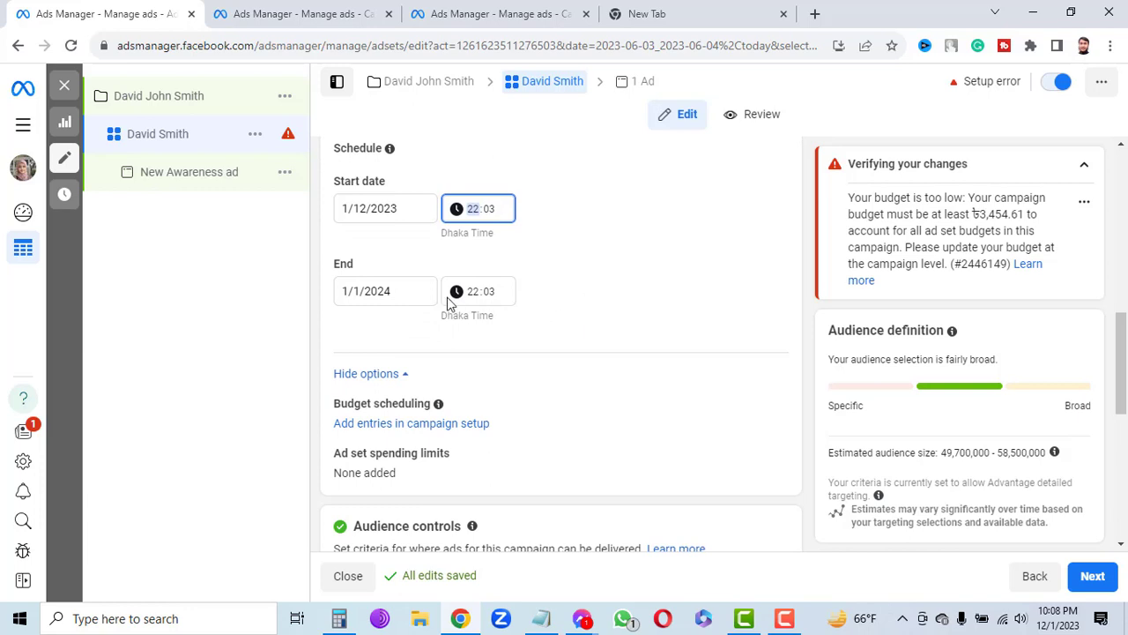
Examine the calendar for the schedule's end date
click(405, 298)
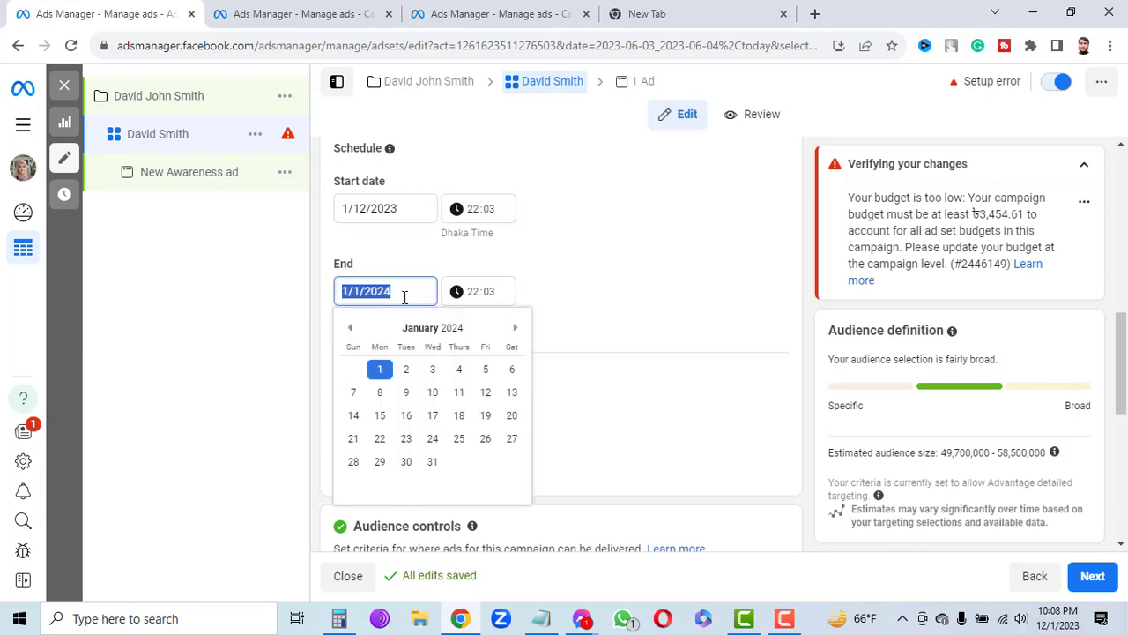
click(628, 329)
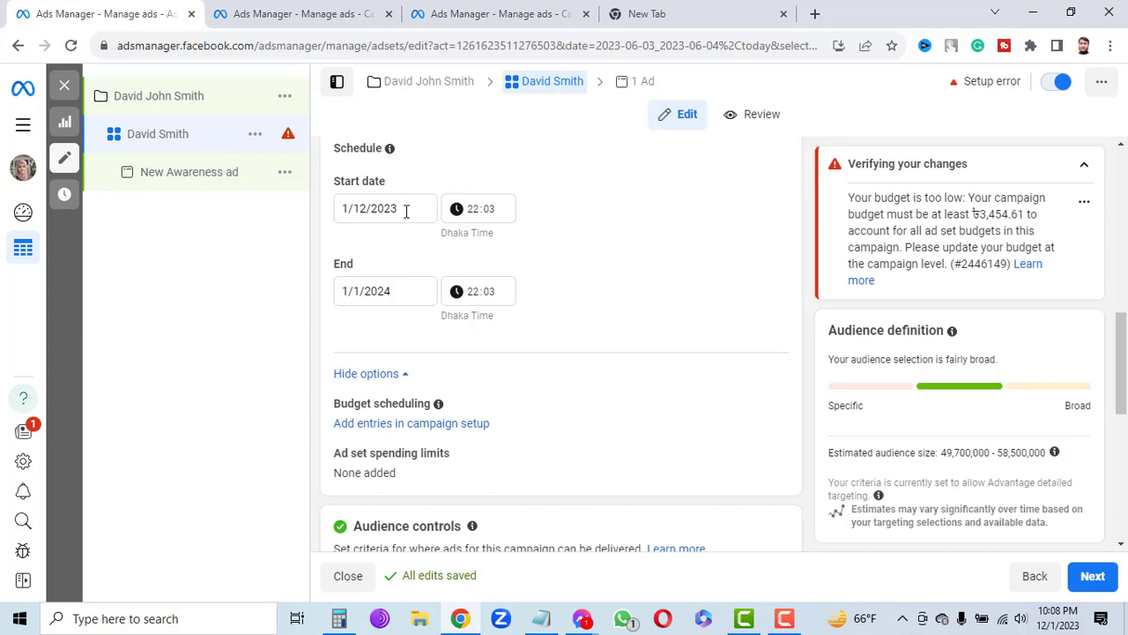
click(399, 290)
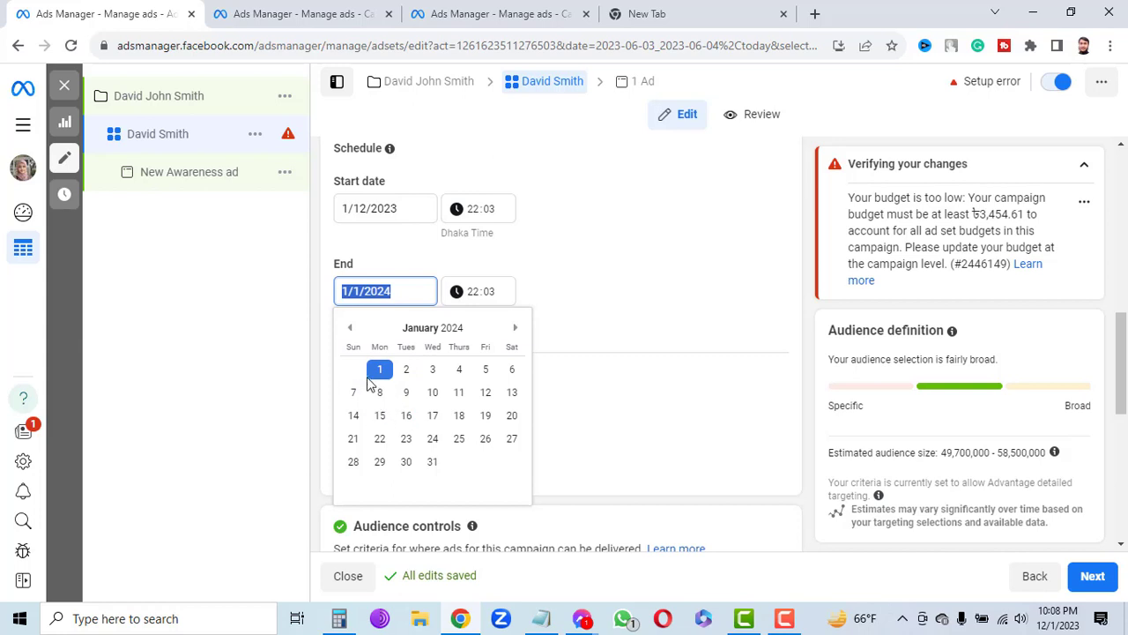
click(410, 264)
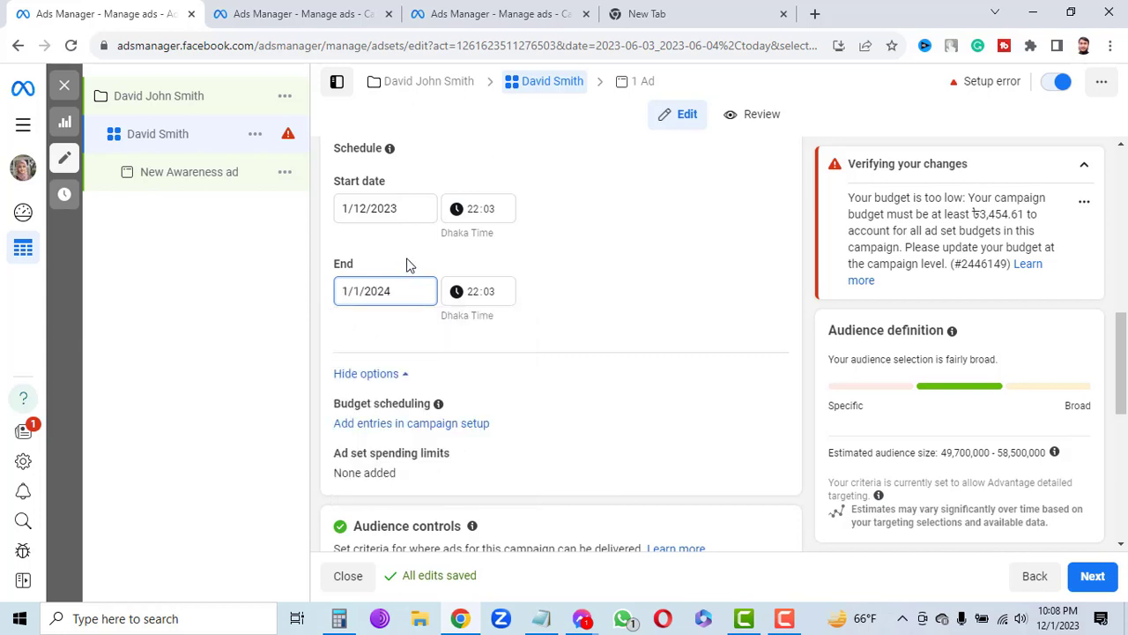
Set the schedule's start date to 25/12/2023
click(360, 209)
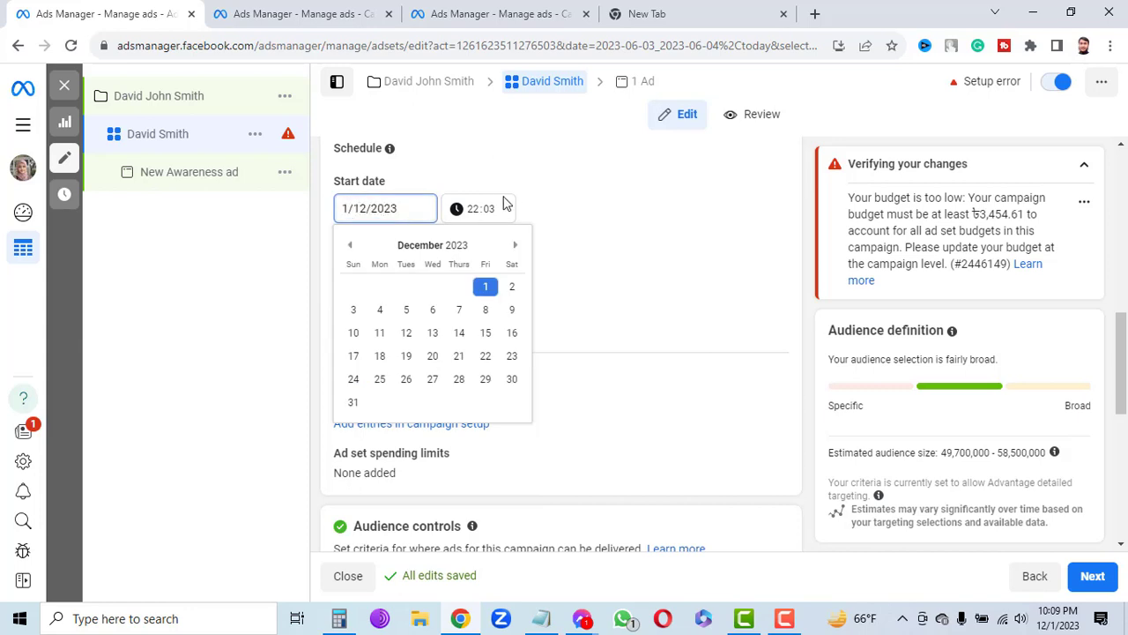
key(BackSpace)
text(25)
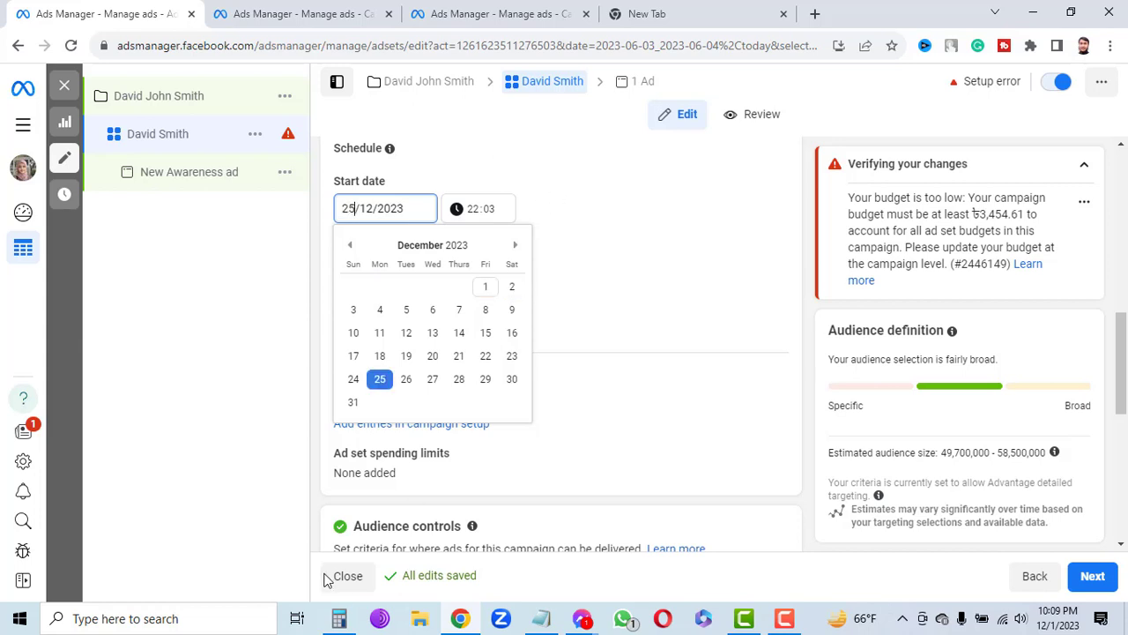
click(379, 379)
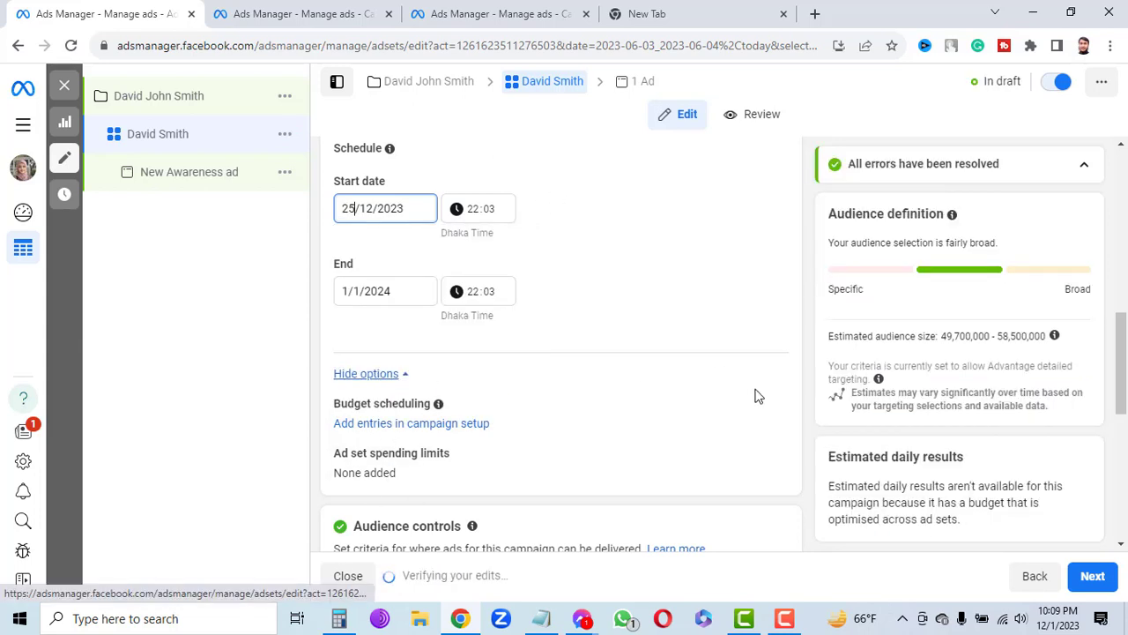
click(617, 264)
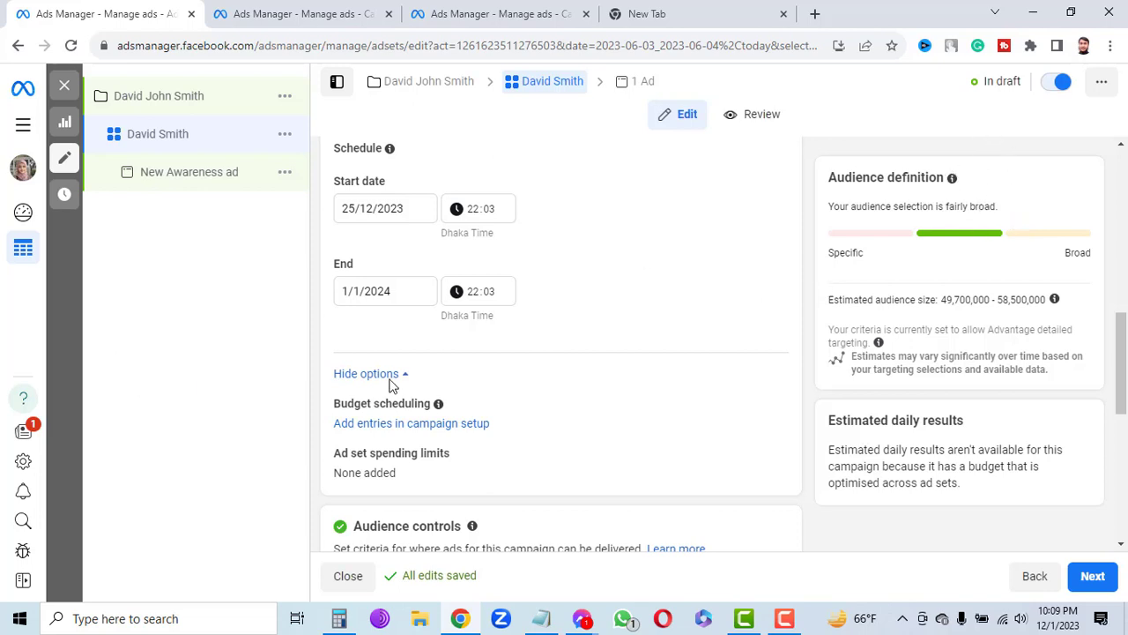
Open the locations in Audience controls for editing and examine the map of the included country Bangladesh
scroll(491, 355, down, 3)
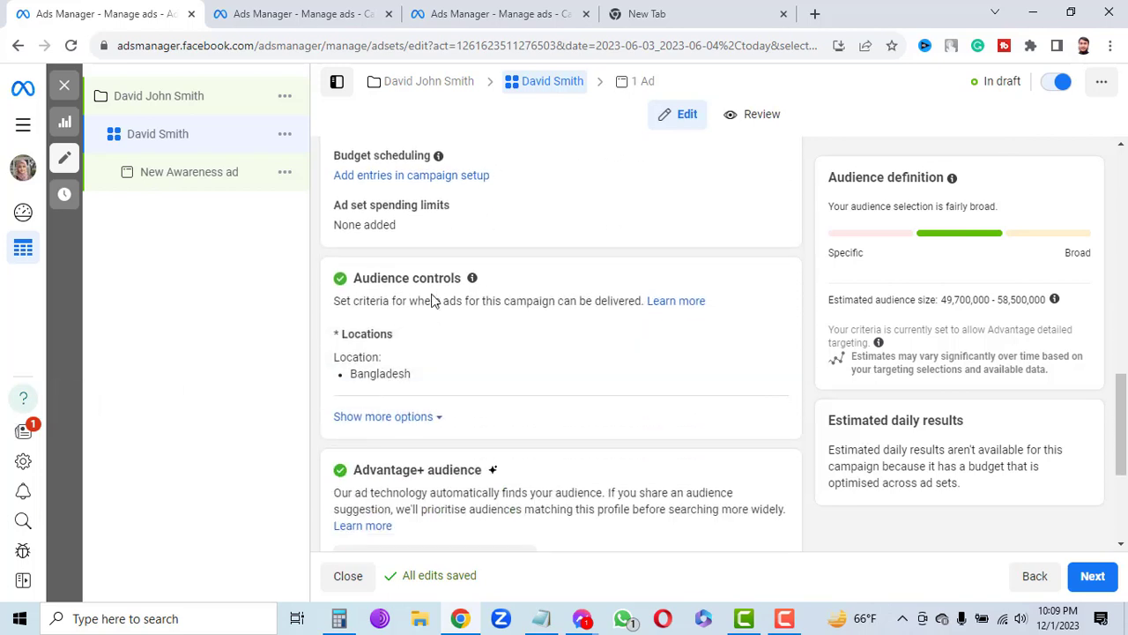
scroll(432, 297, up, 1)
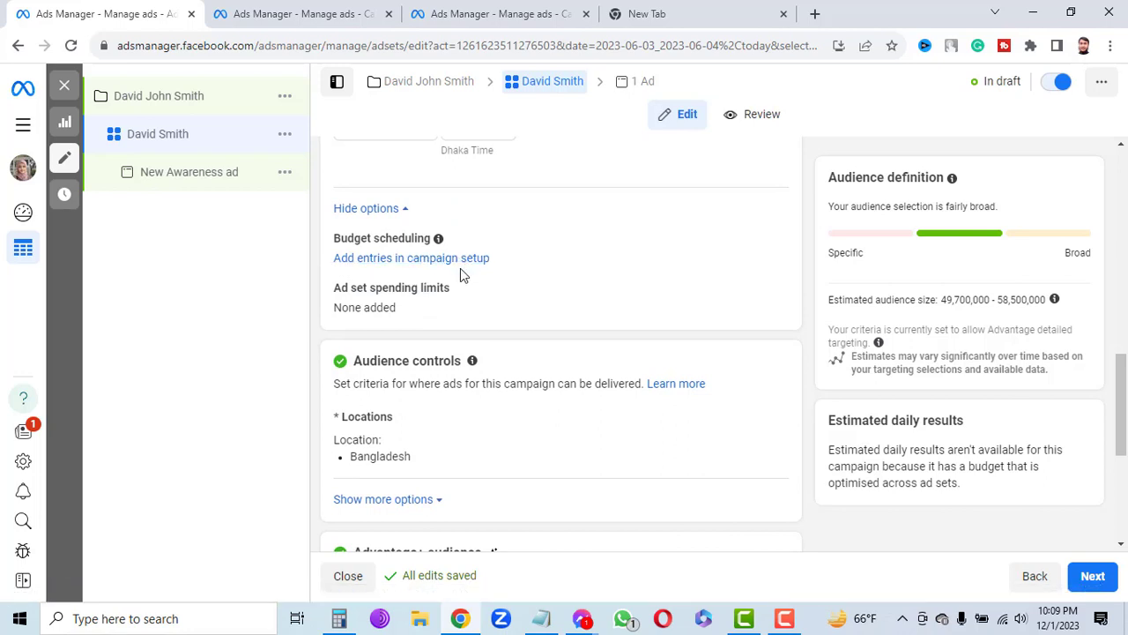
scroll(511, 270, down, 1)
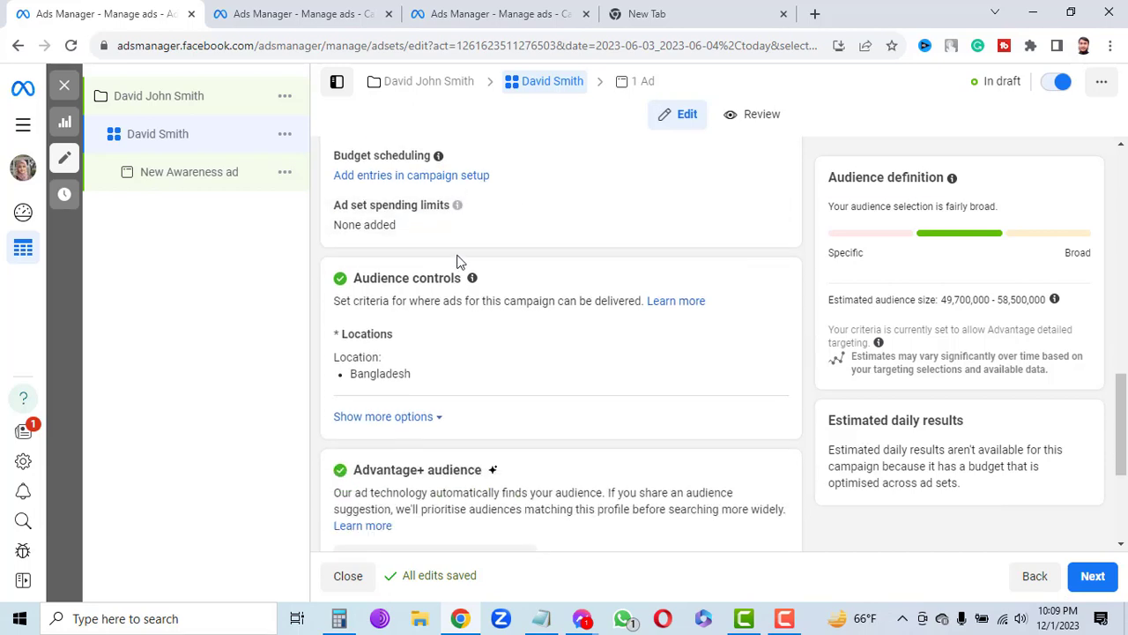
scroll(473, 304, down, 1)
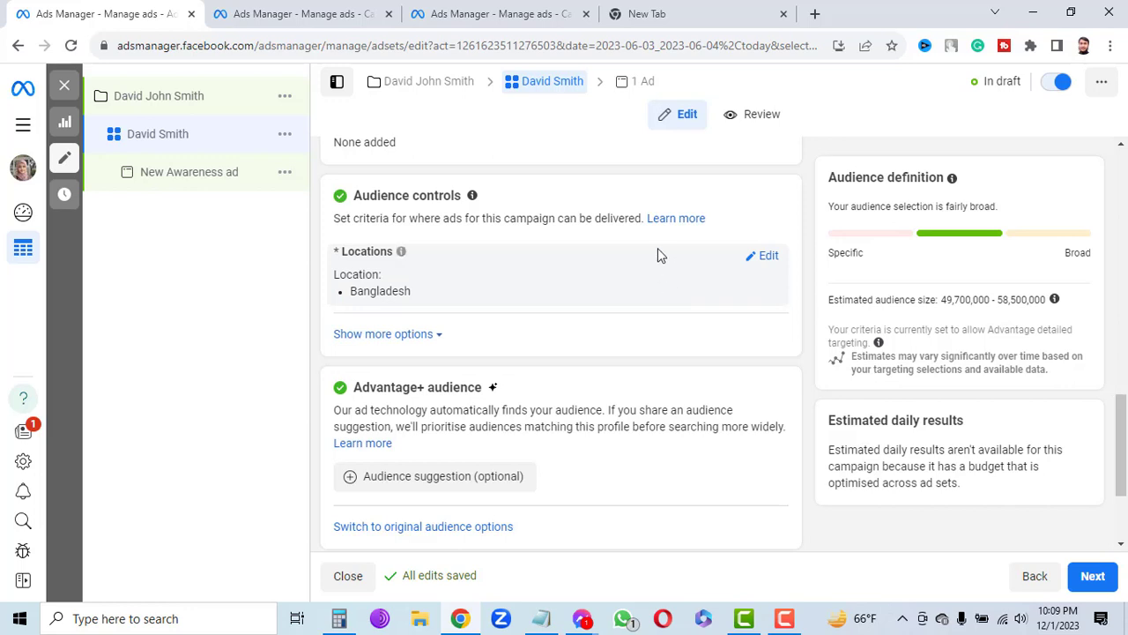
click(765, 257)
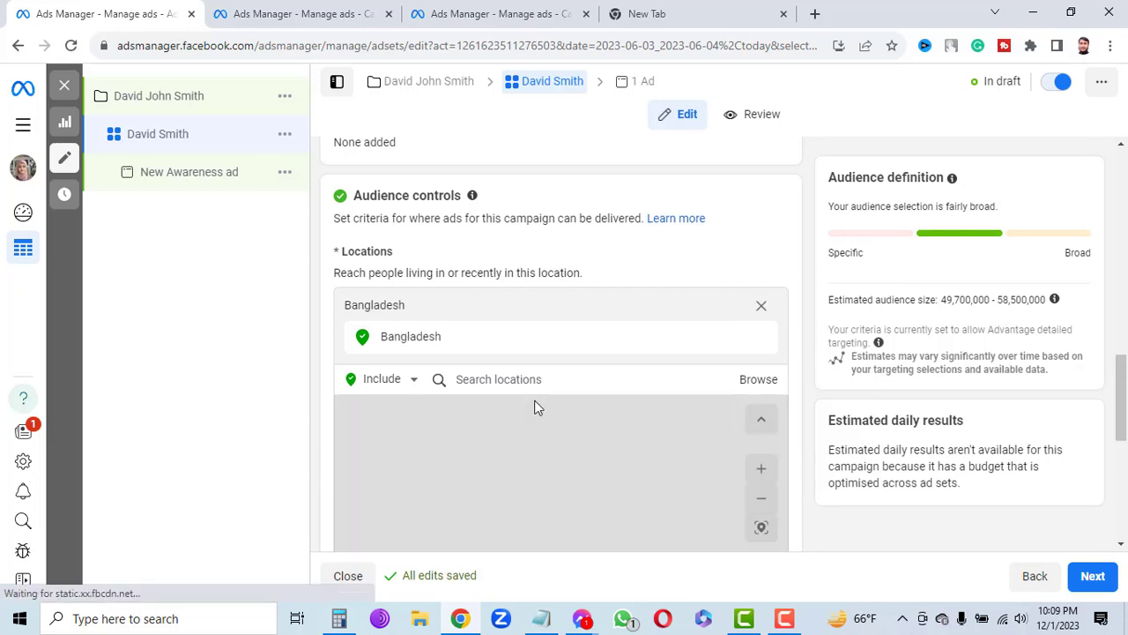
scroll(607, 468, up, 3)
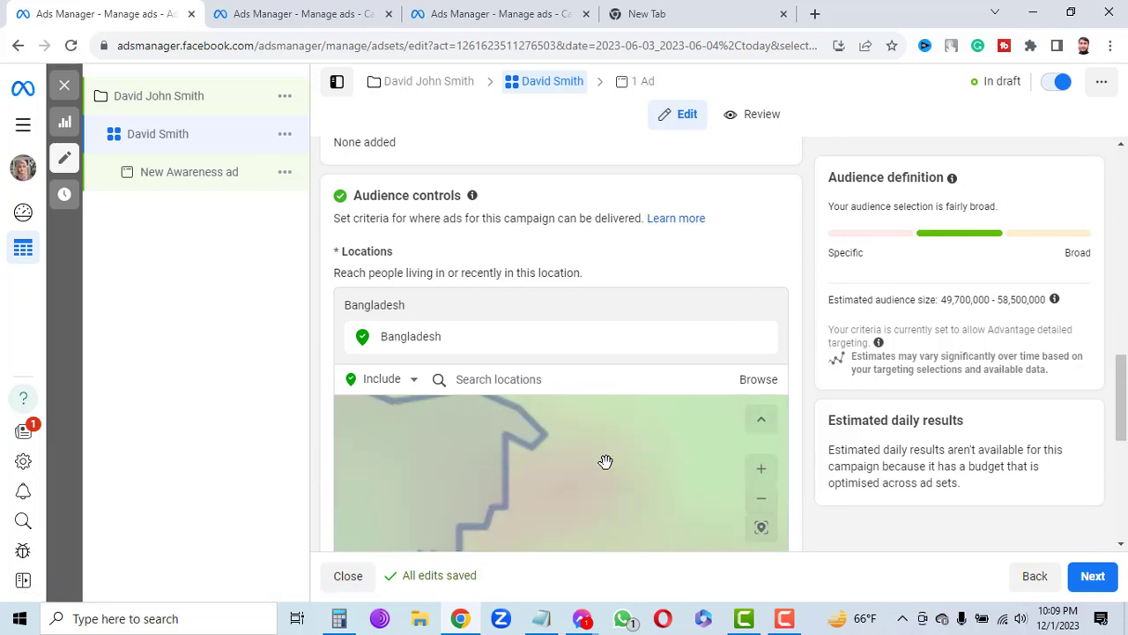
scroll(605, 461, down, 3)
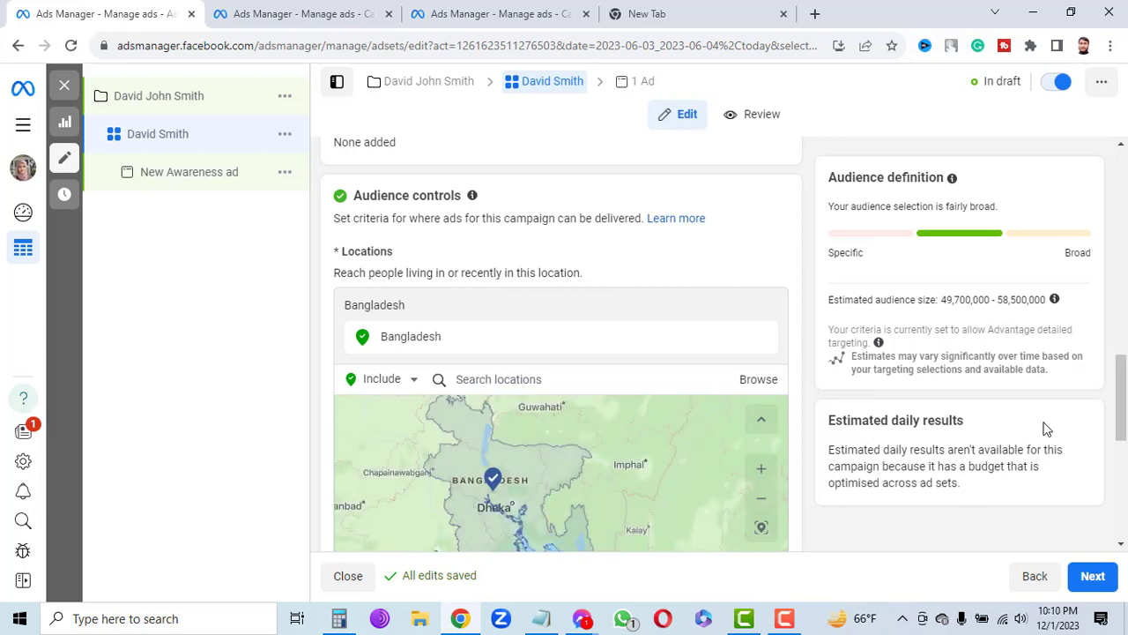
scroll(1043, 428, down, 2)
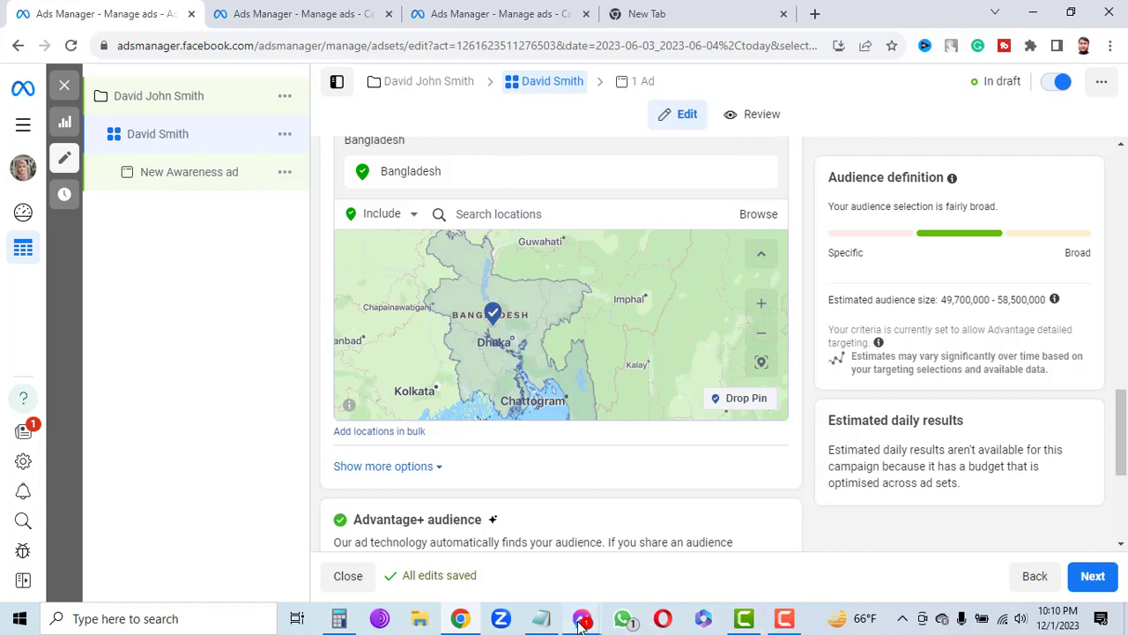
mouse_move(579, 623)
click(600, 533)
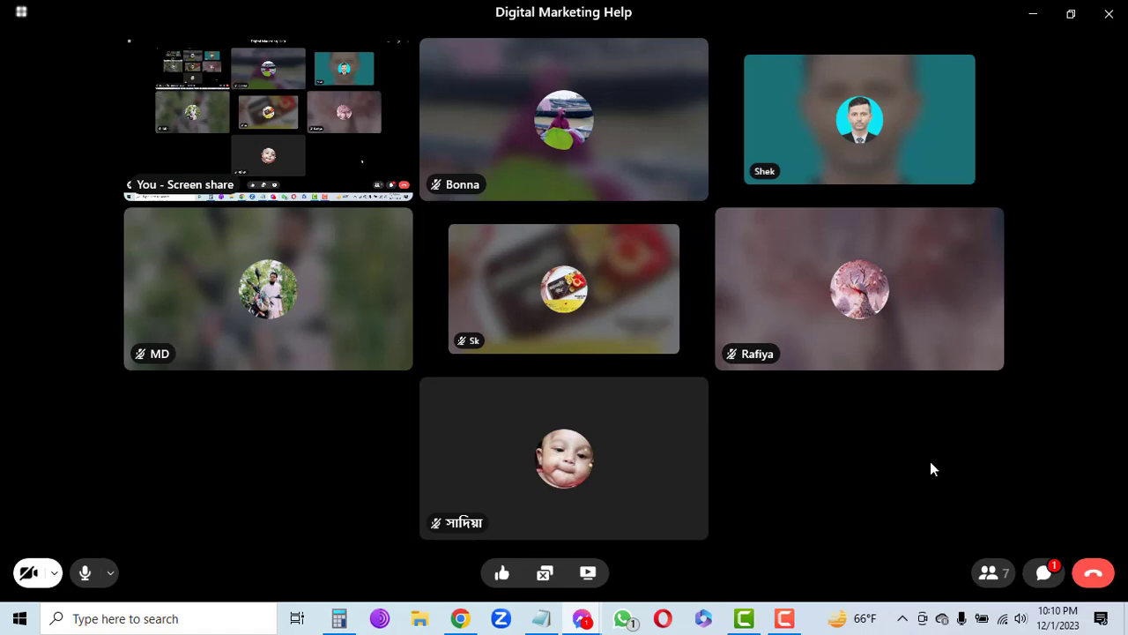
click(1035, 19)
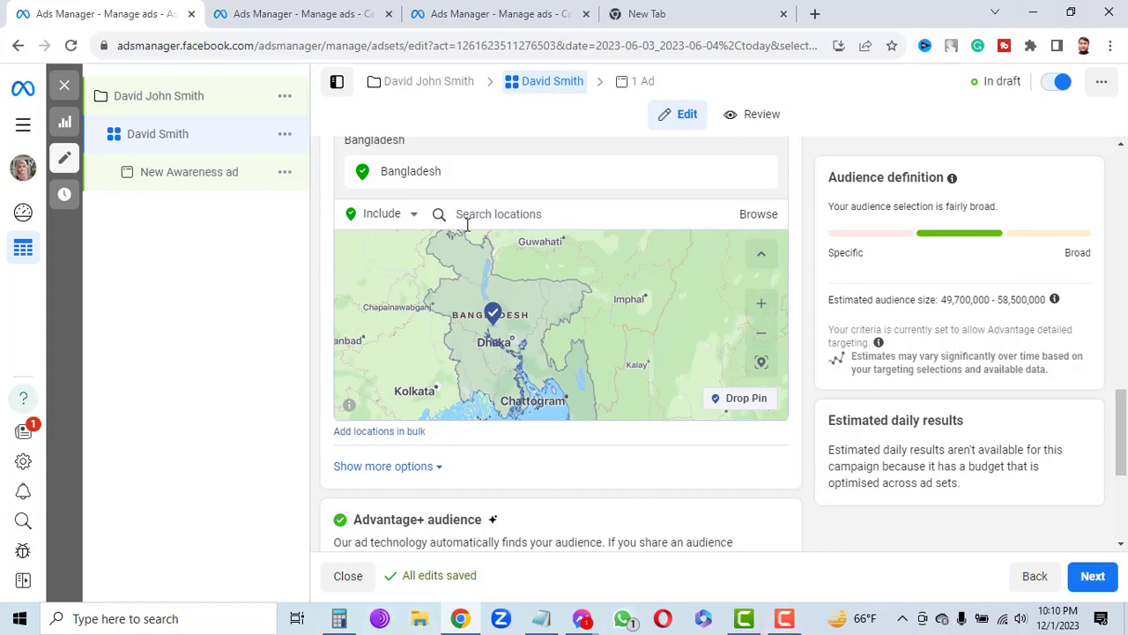
Search the audience locations for "Faridpur dhaka" and include the city Faridpur, Dhaka, Dhaka Division, Bangladesh
scroll(688, 361, up, 1)
scroll(635, 312, down, 1)
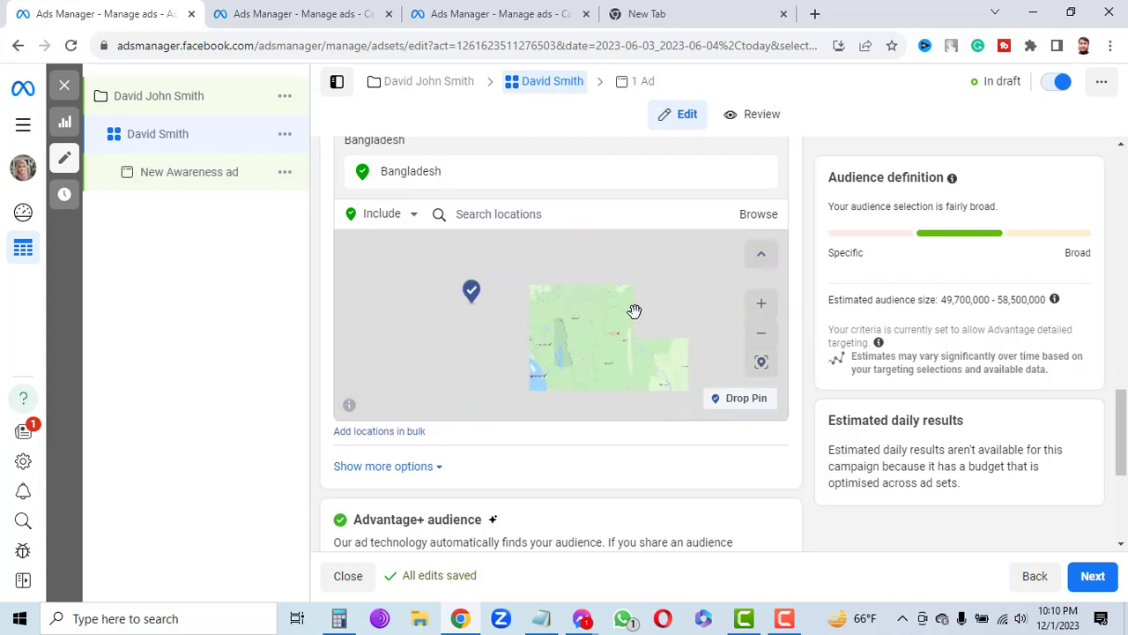
scroll(1010, 300, up, 2)
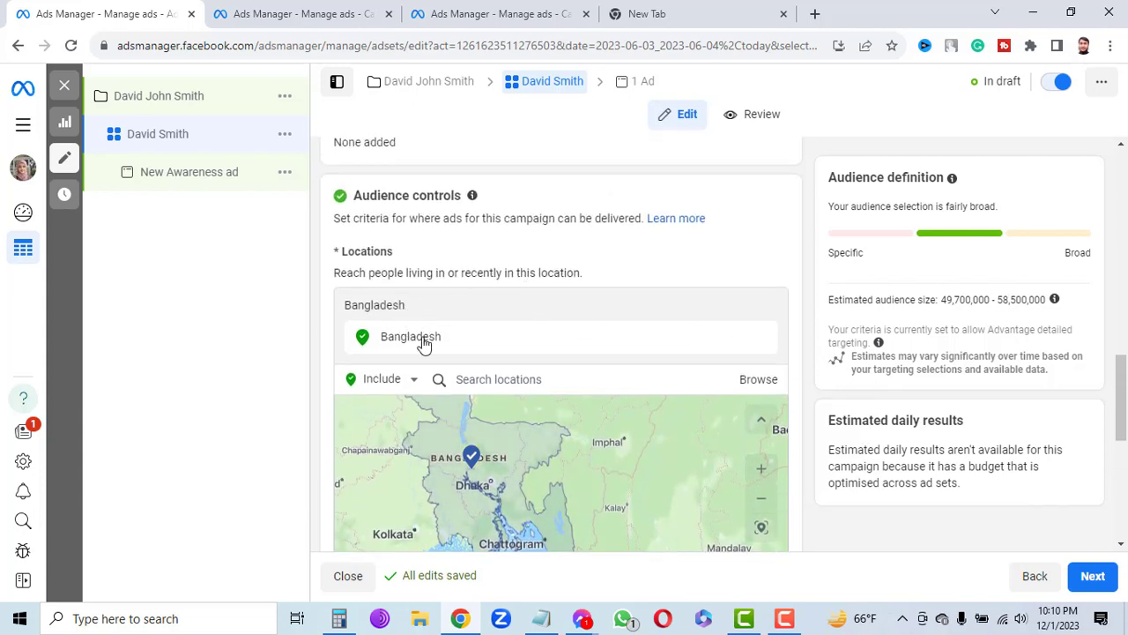
click(467, 378)
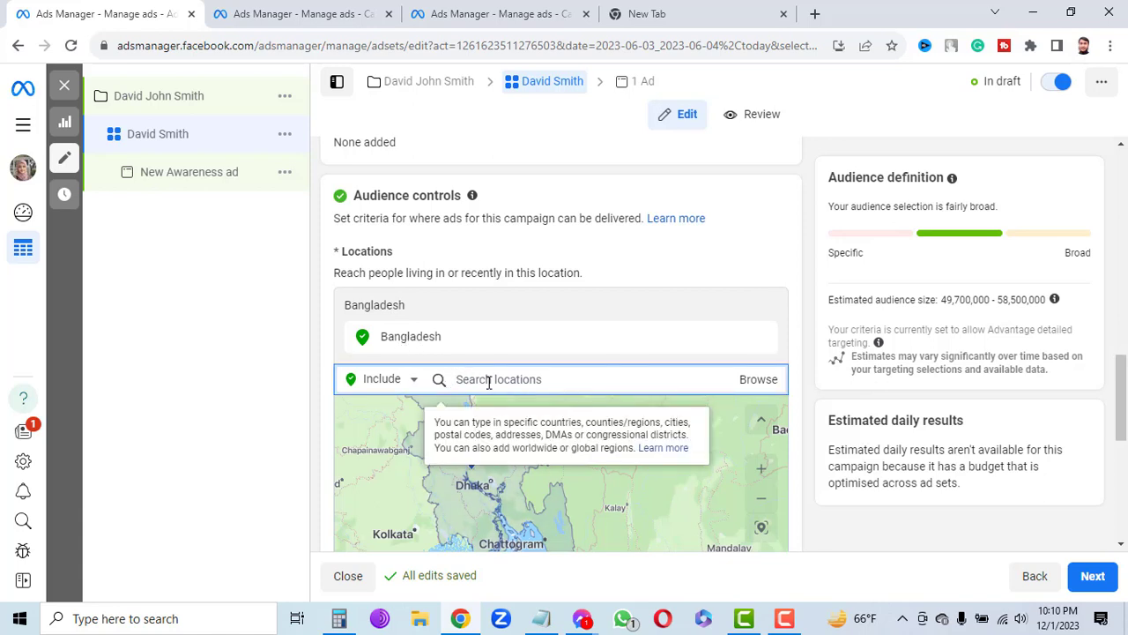
text(Faridpur dhaka)
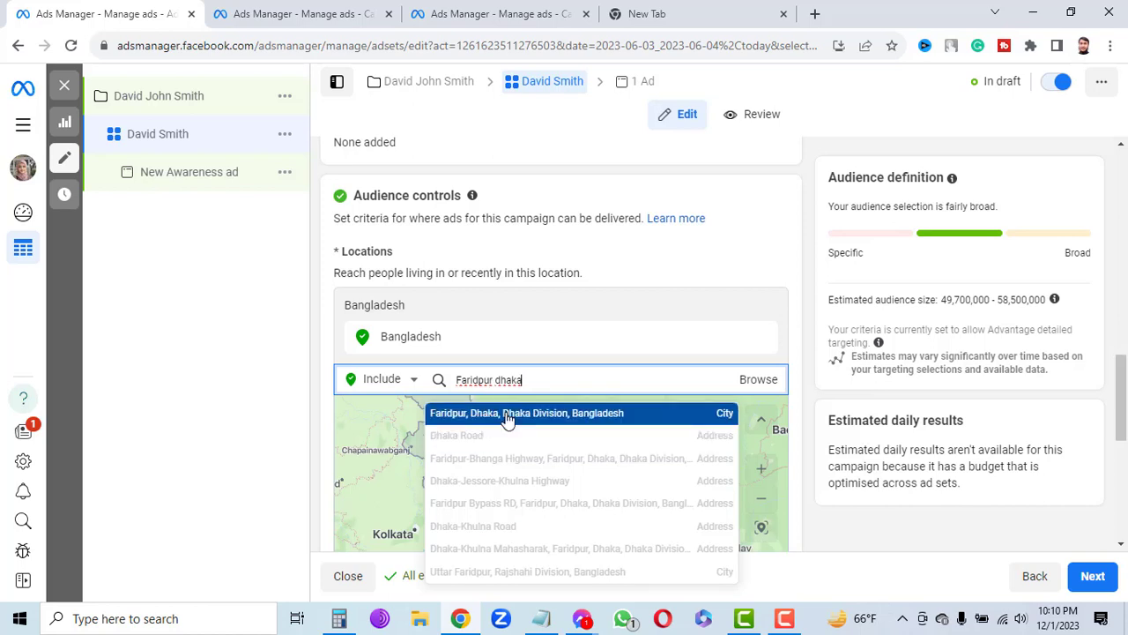
click(508, 413)
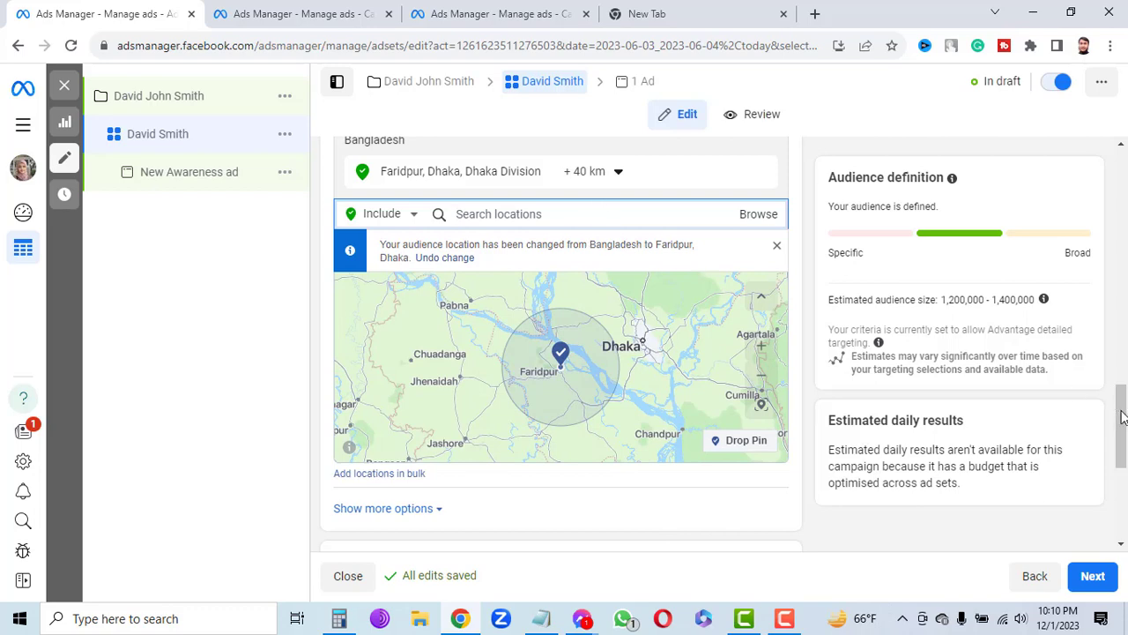
Widen the cities-within-radius setting for the Faridpur location to 80 km
scroll(1124, 416, up, 2)
scroll(1124, 416, down, 1)
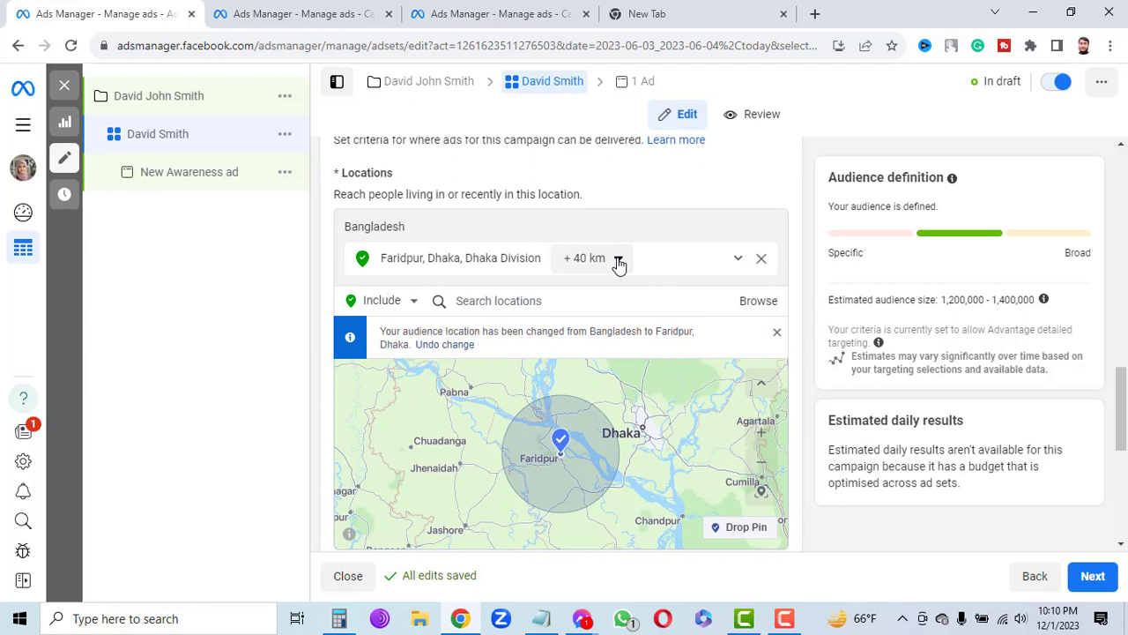
click(619, 261)
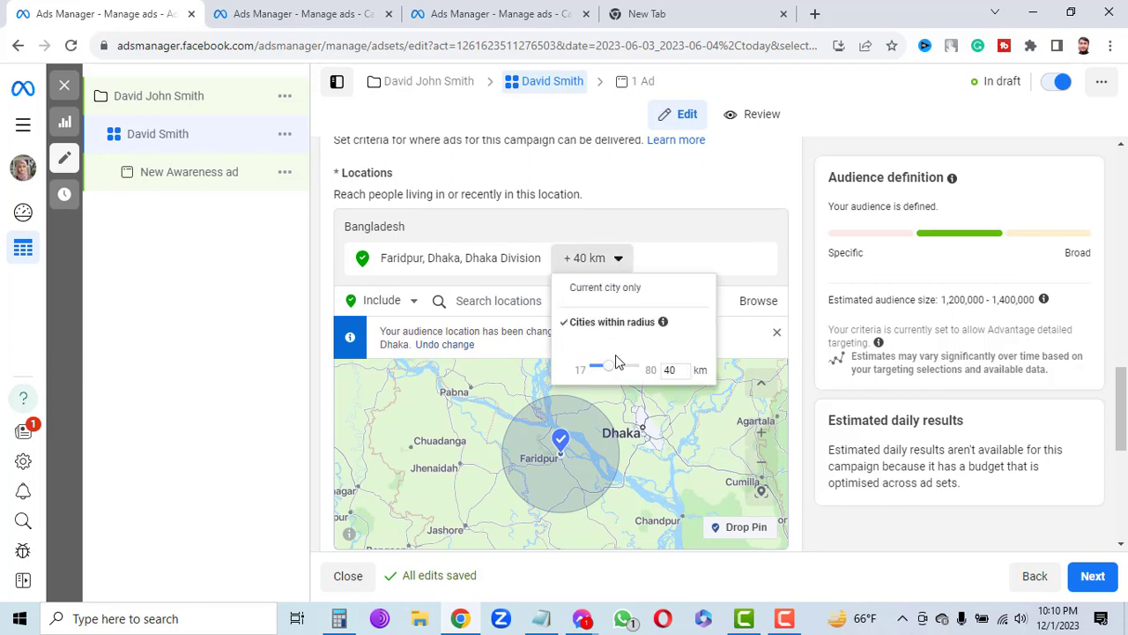
drag(608, 366, 643, 366)
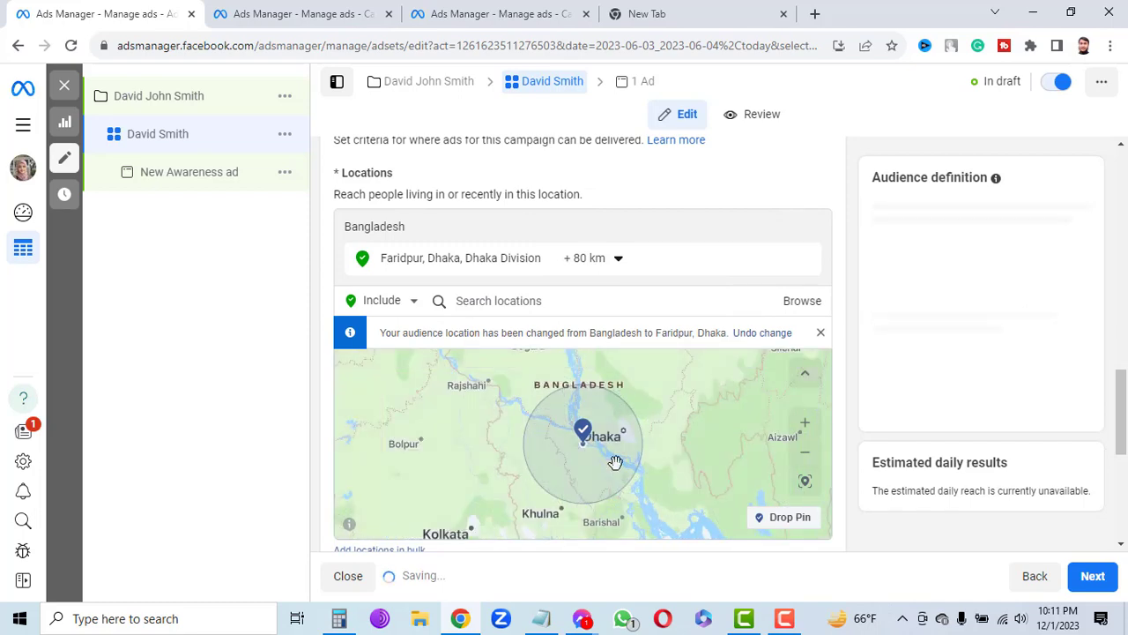
Reduce the targeting radius around Faridpur to 56 km
click(618, 258)
drag(638, 369, 626, 373)
click(706, 254)
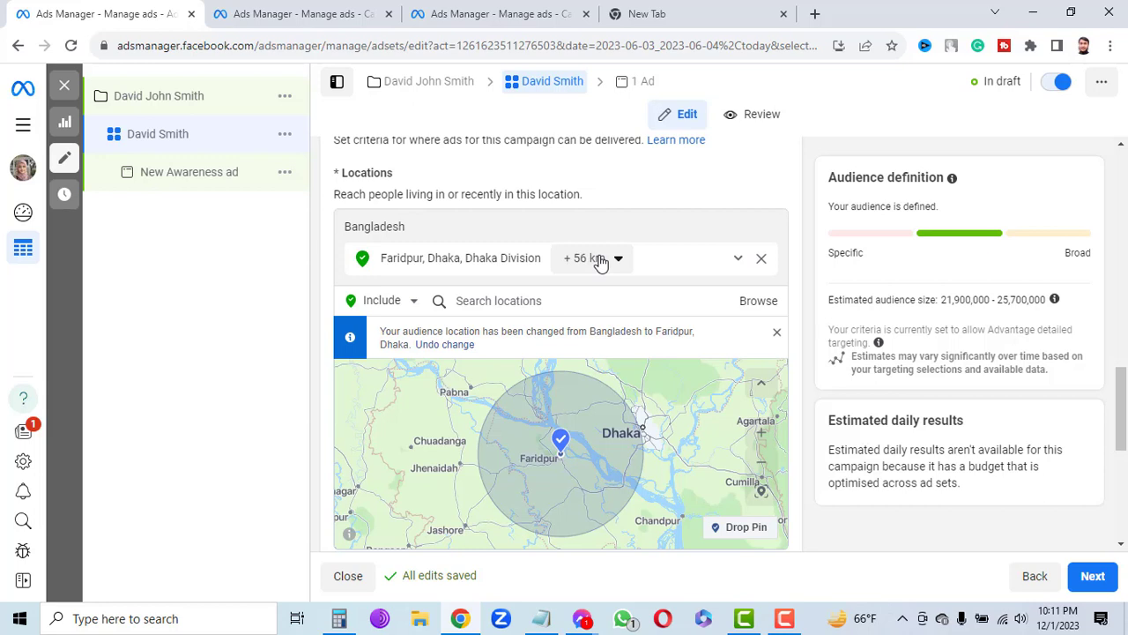
Set the mode for adding audience locations to Exclude
click(415, 304)
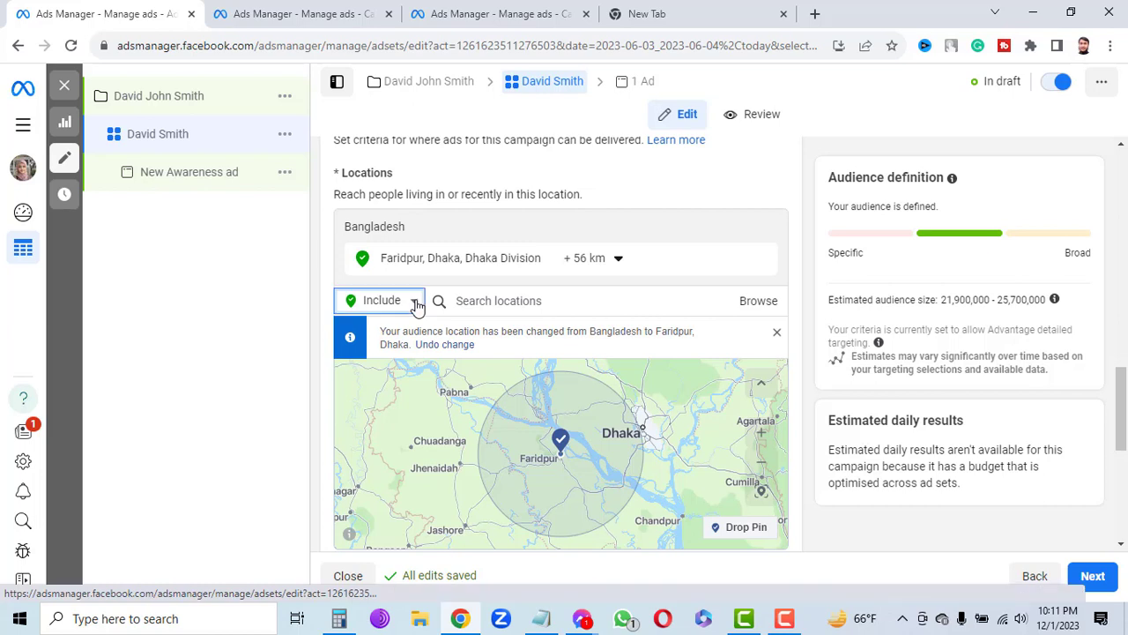
click(414, 304)
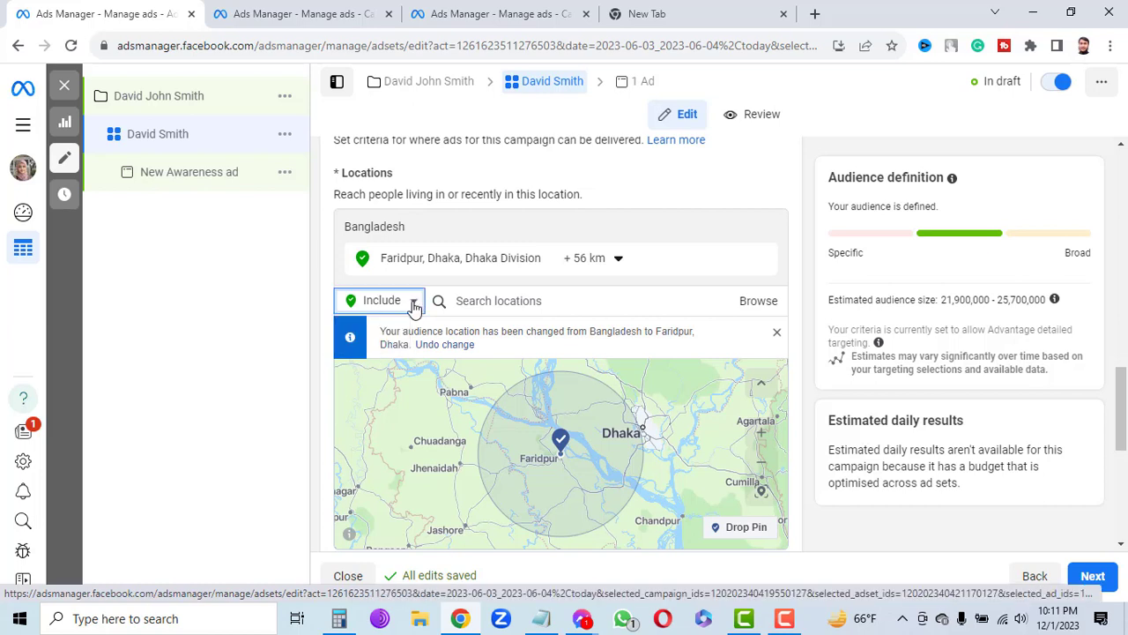
click(414, 304)
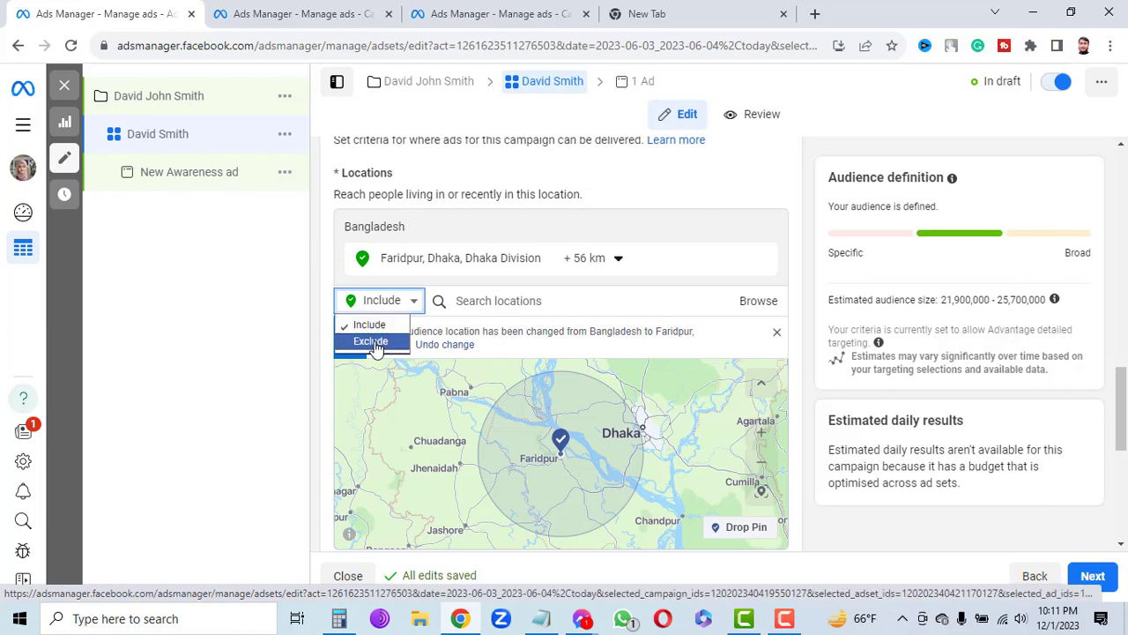
click(414, 305)
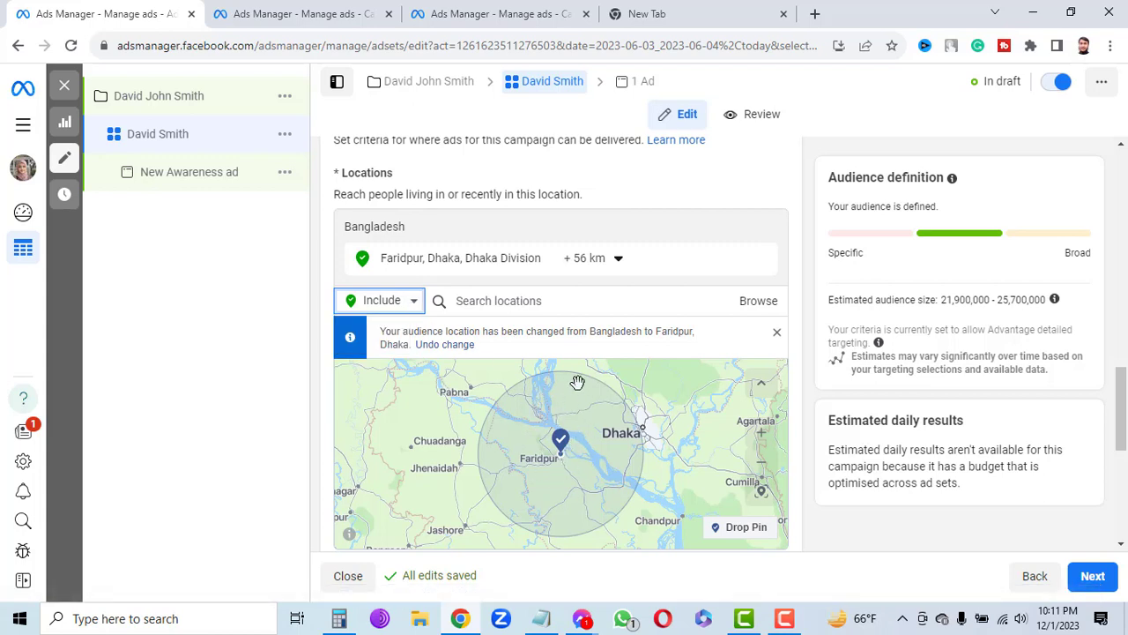
click(411, 302)
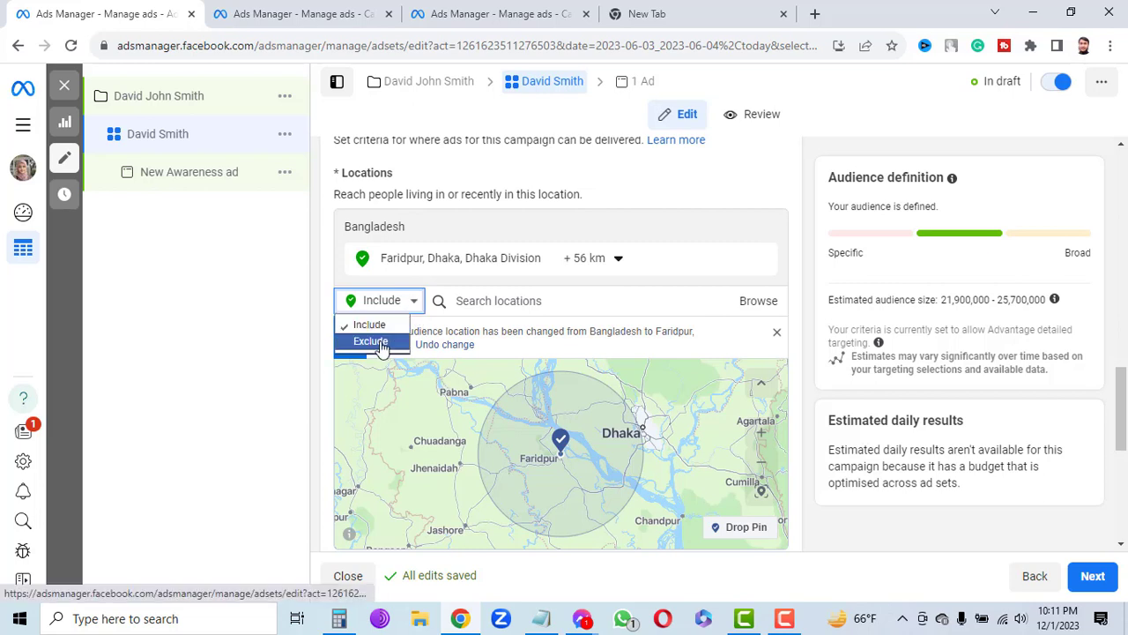
click(381, 345)
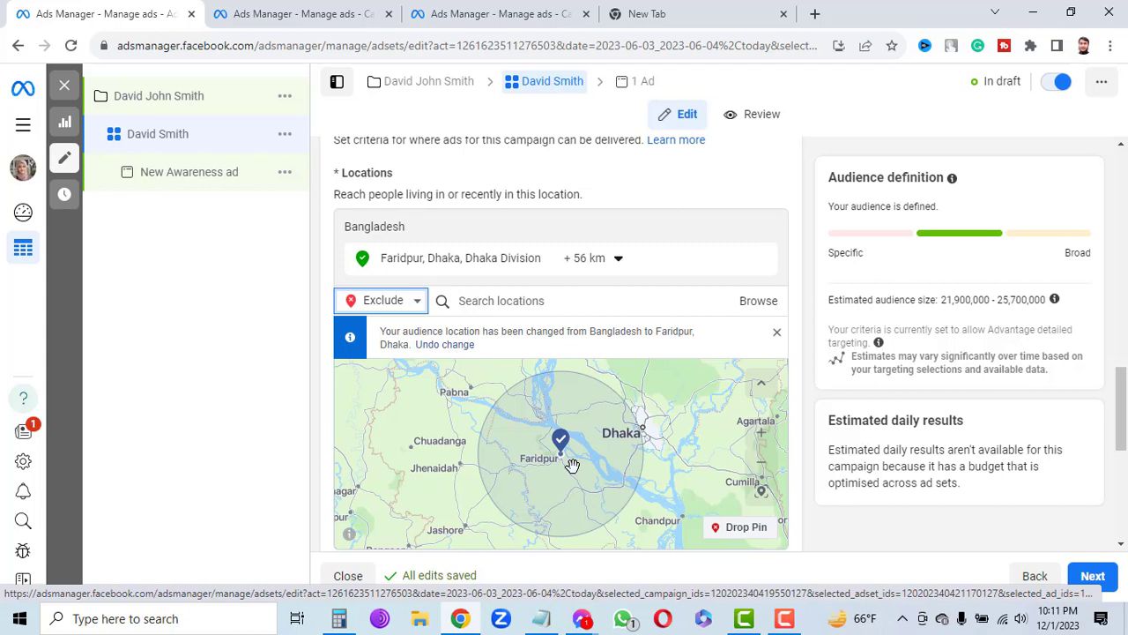
mouse_move(370, 258)
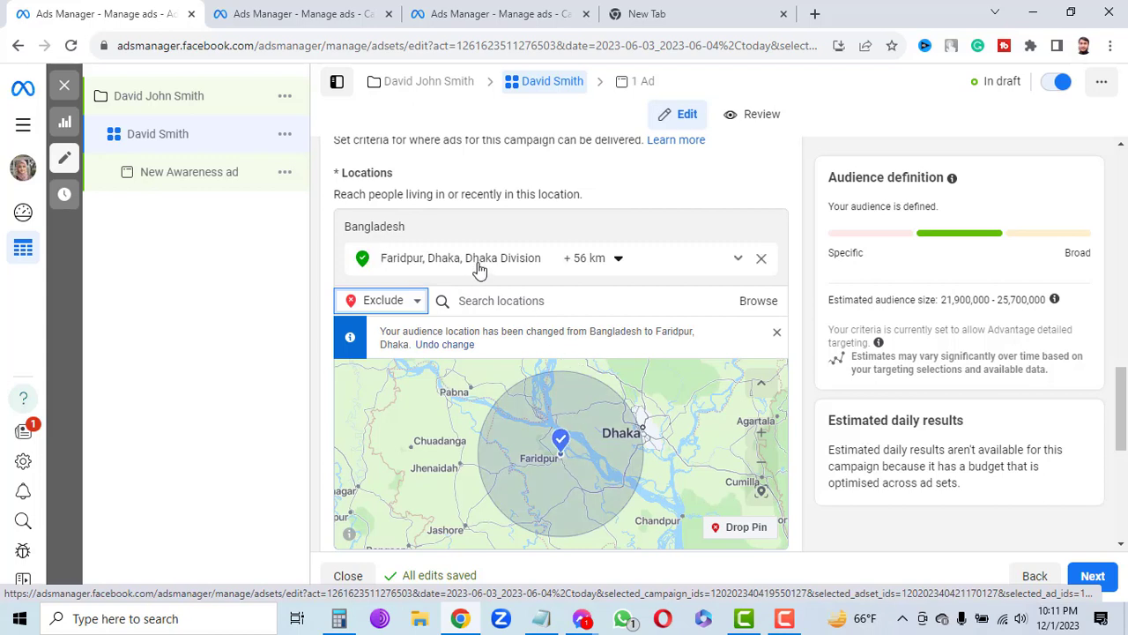
Return the location mode to Include, search for "Sadarpur faridpur" and add the place sadarpur,faridpur as the audience location
click(421, 303)
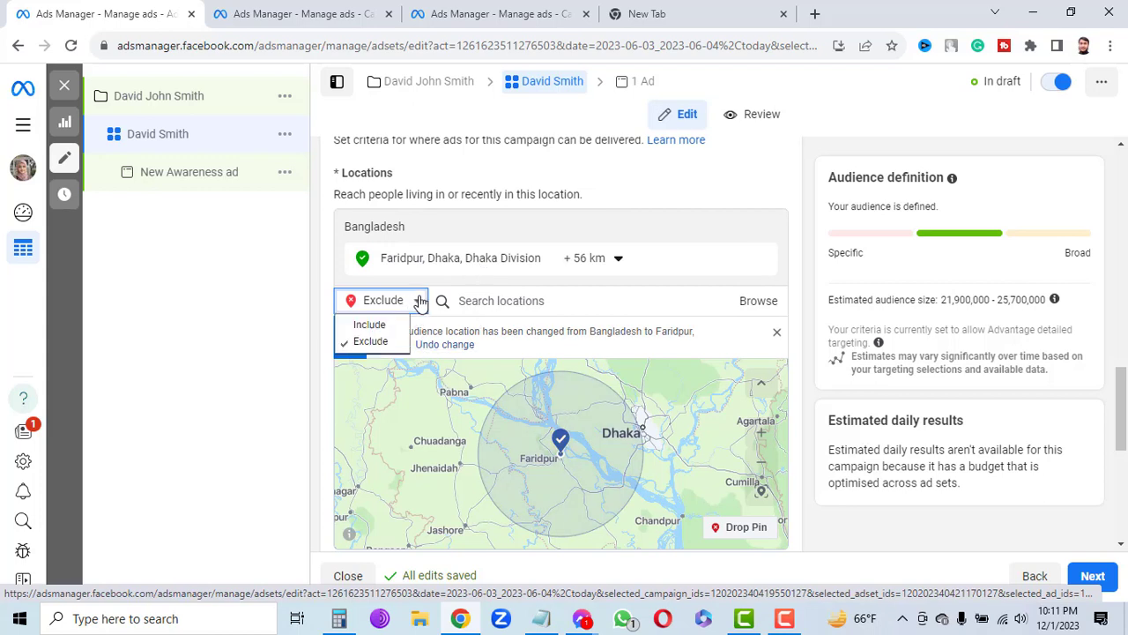
click(379, 323)
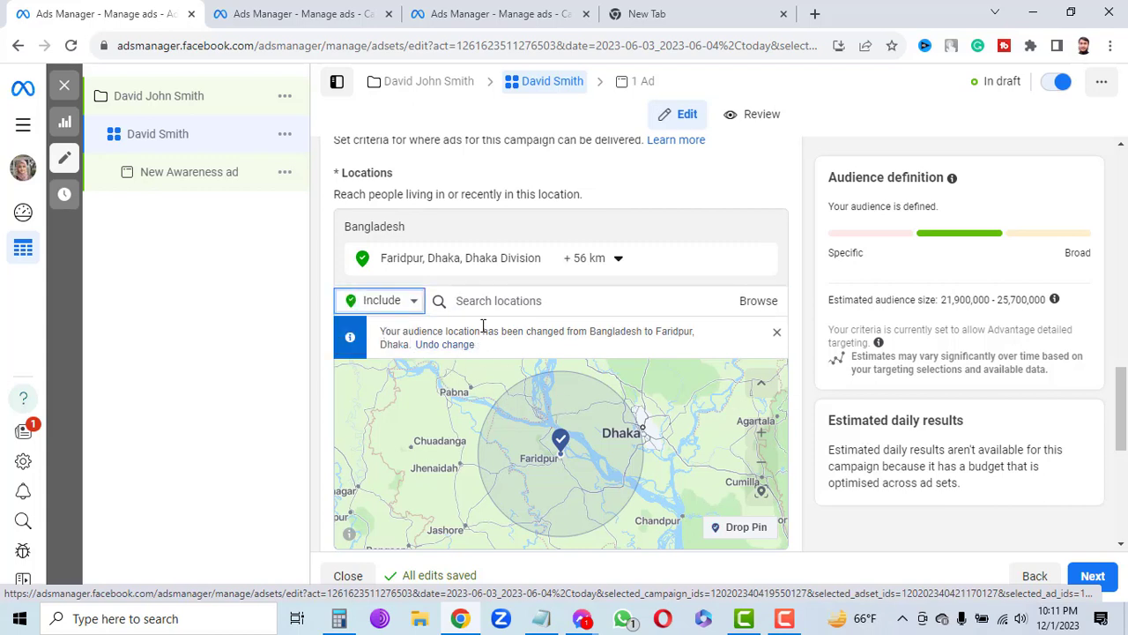
click(508, 300)
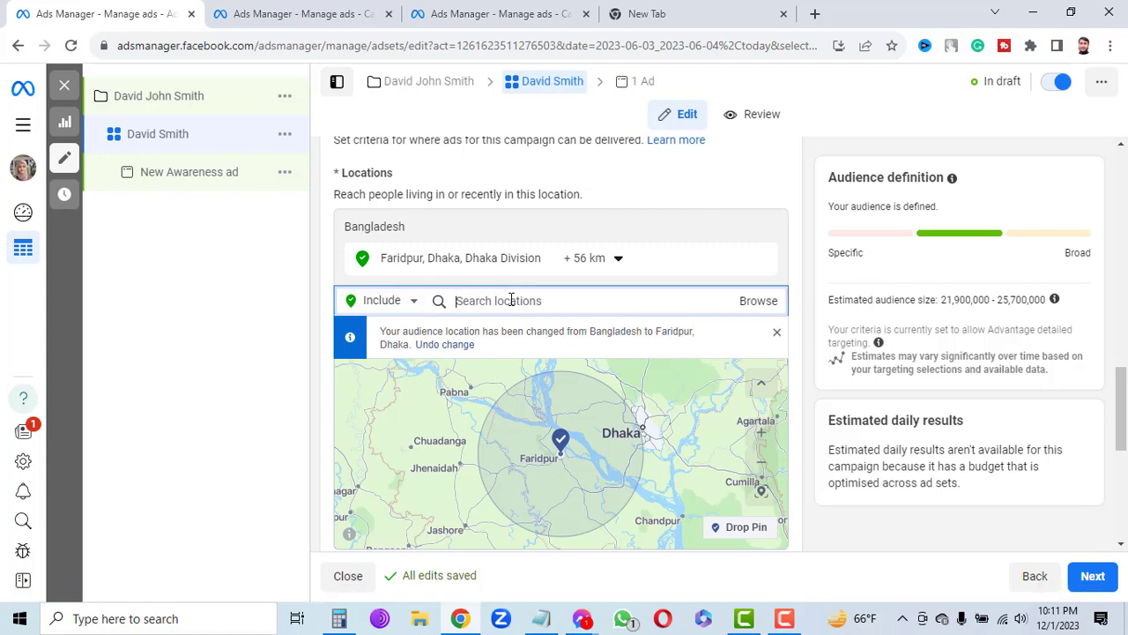
text(sadarpur)
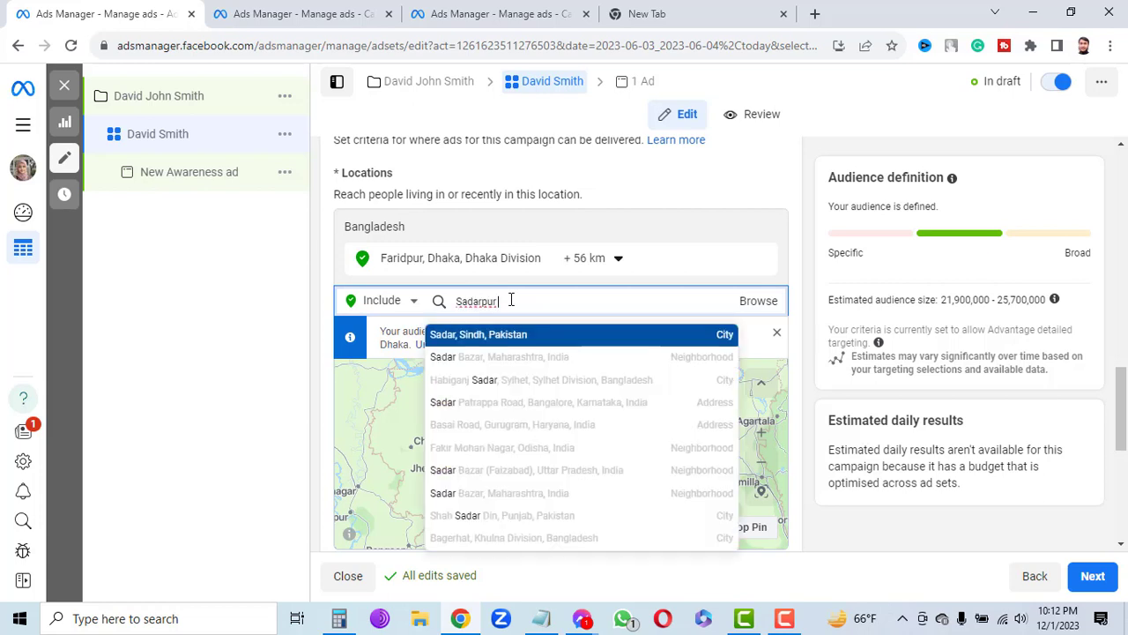
text( faridpur)
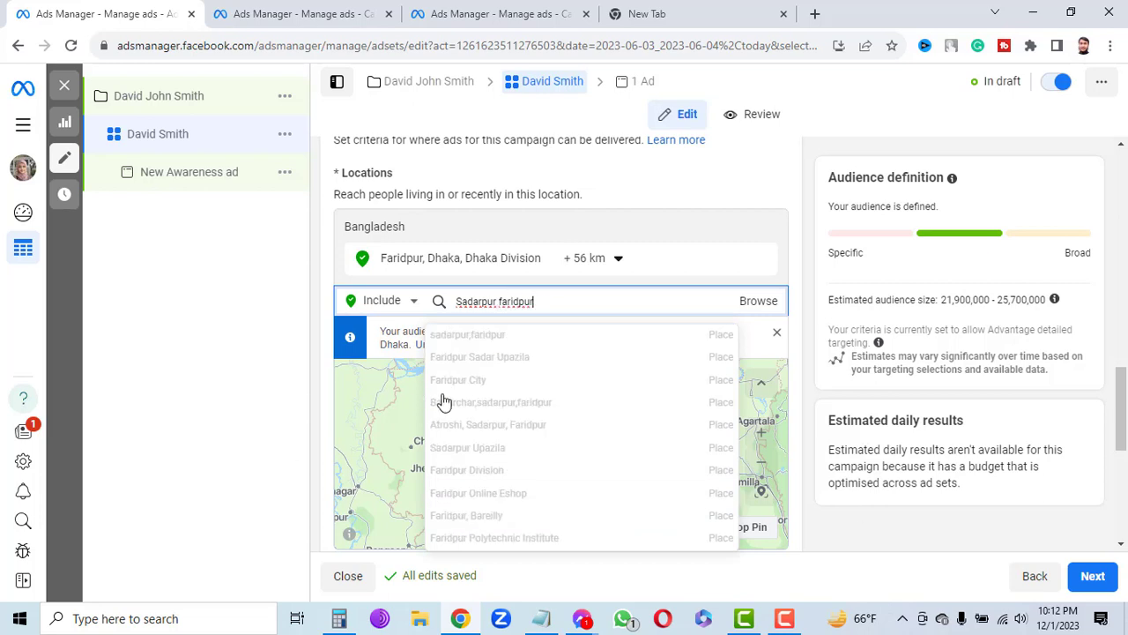
click(505, 341)
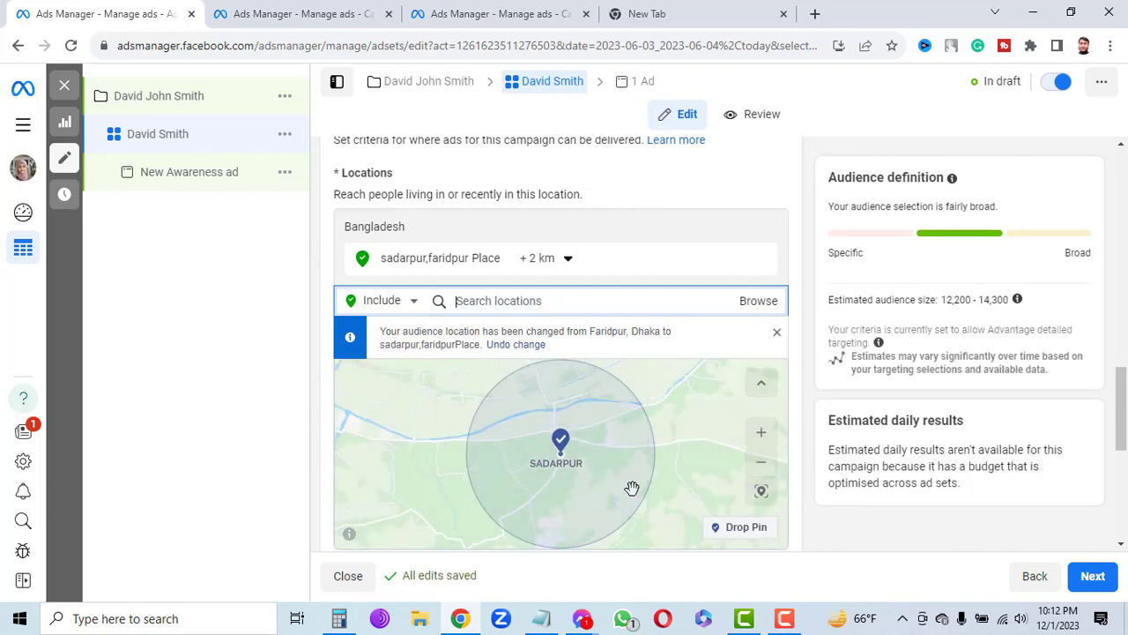
Set the location mode to Exclude and view the area surrounding Sadarpur on the map
click(412, 305)
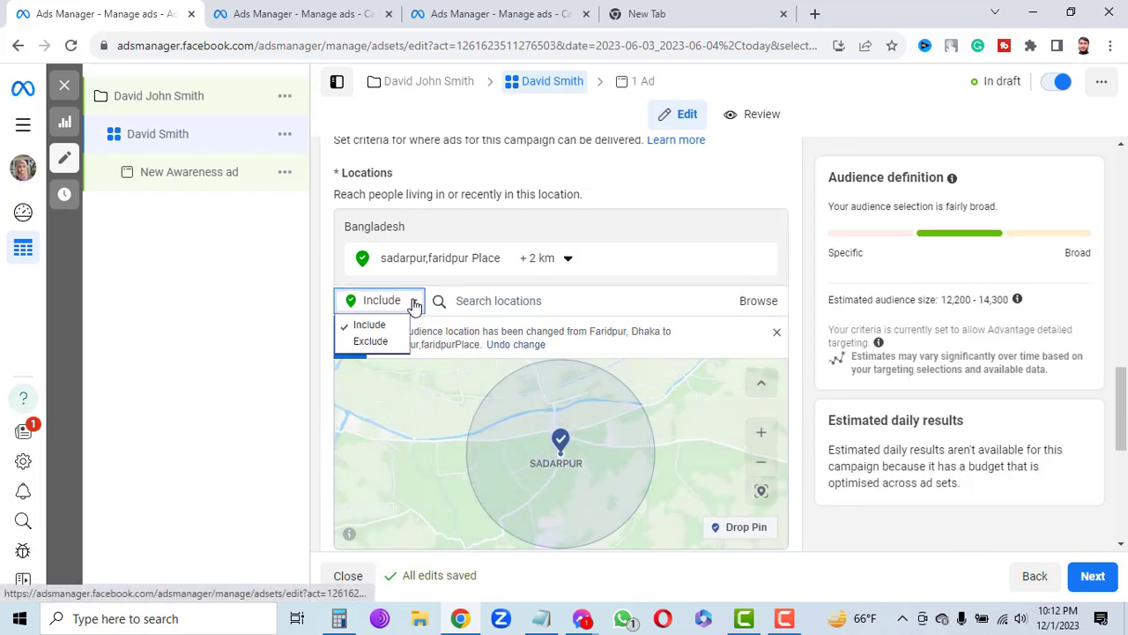
click(391, 342)
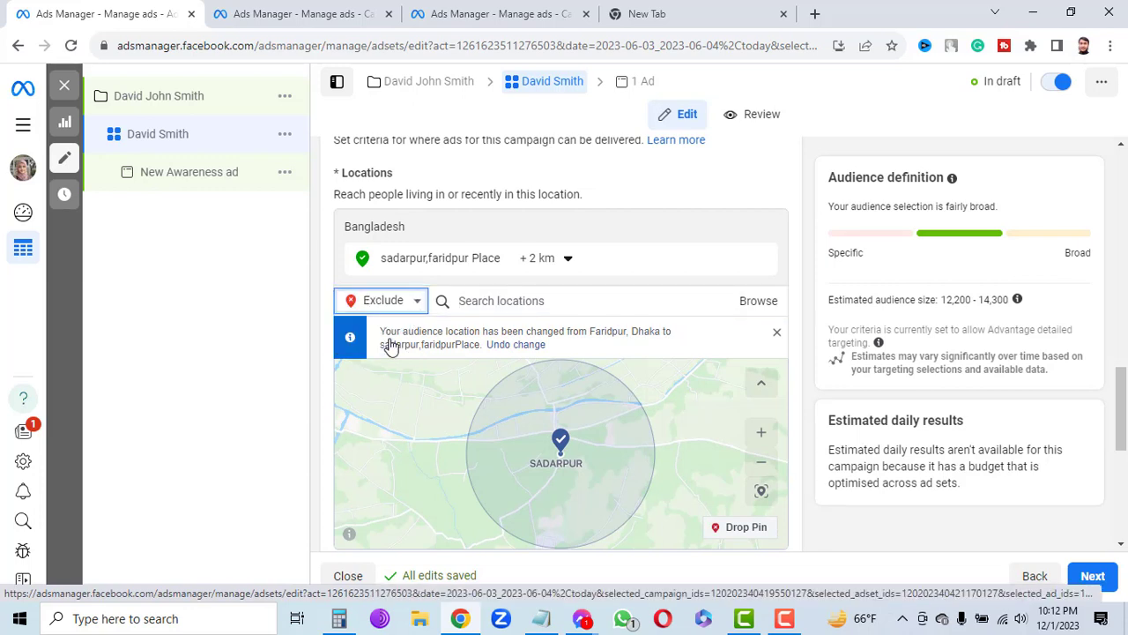
scroll(630, 448, down, 5)
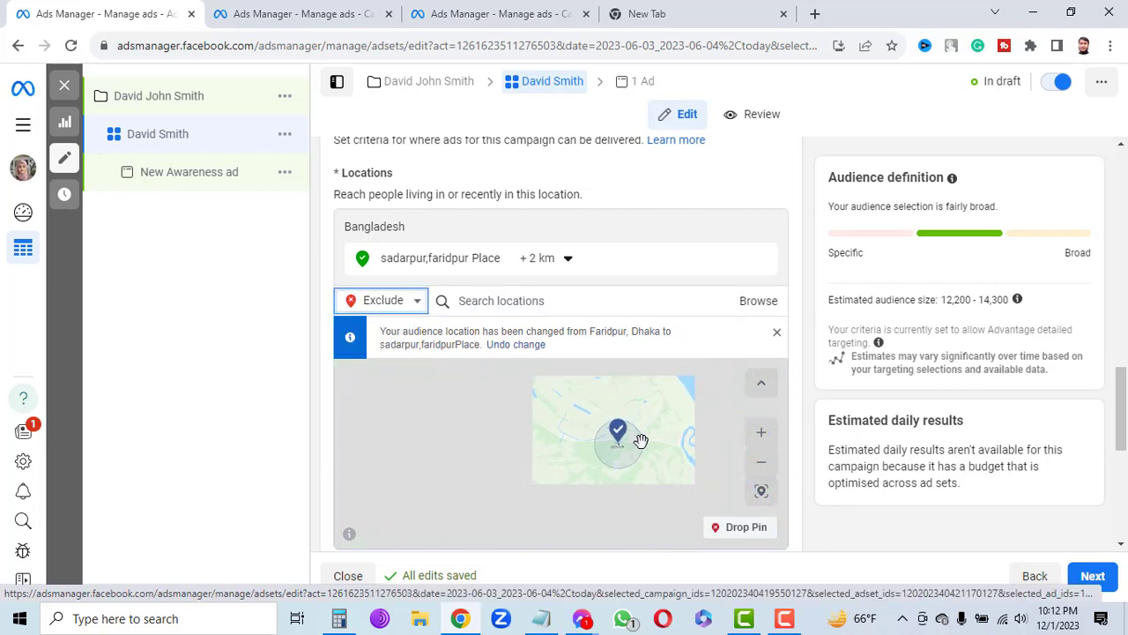
scroll(645, 441, down, 3)
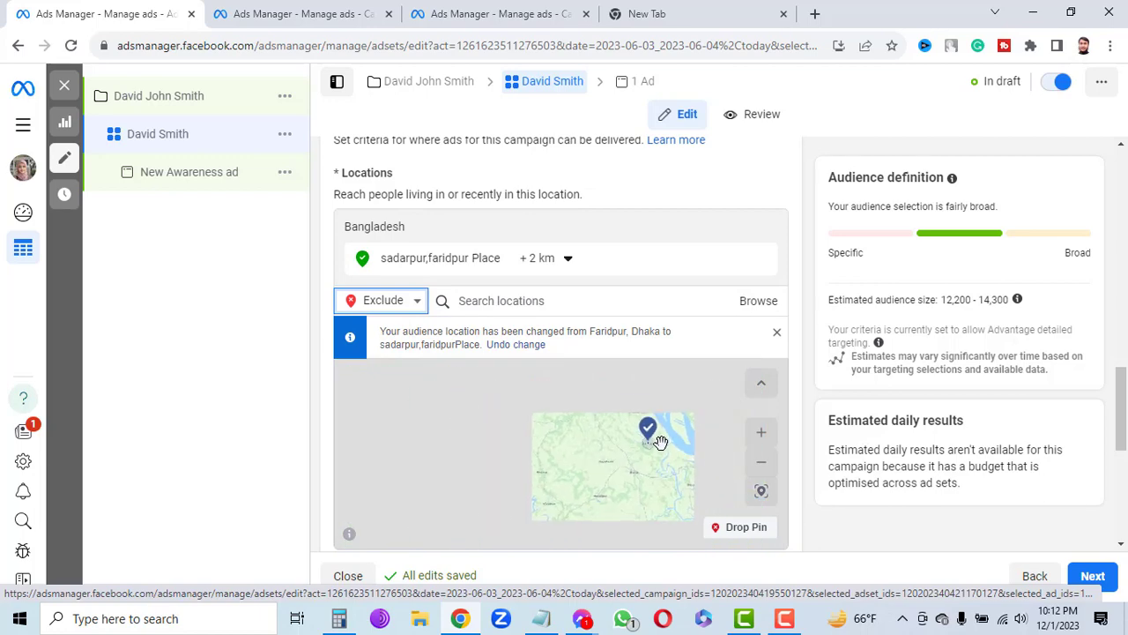
scroll(675, 448, up, 4)
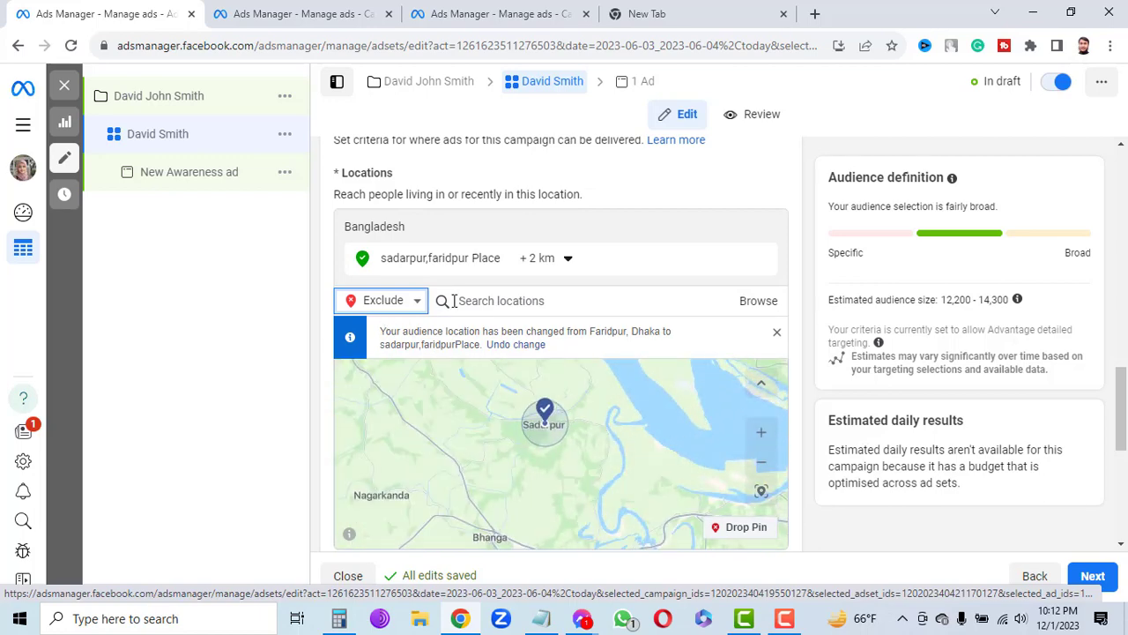
click(501, 301)
scroll(622, 258, up, 1)
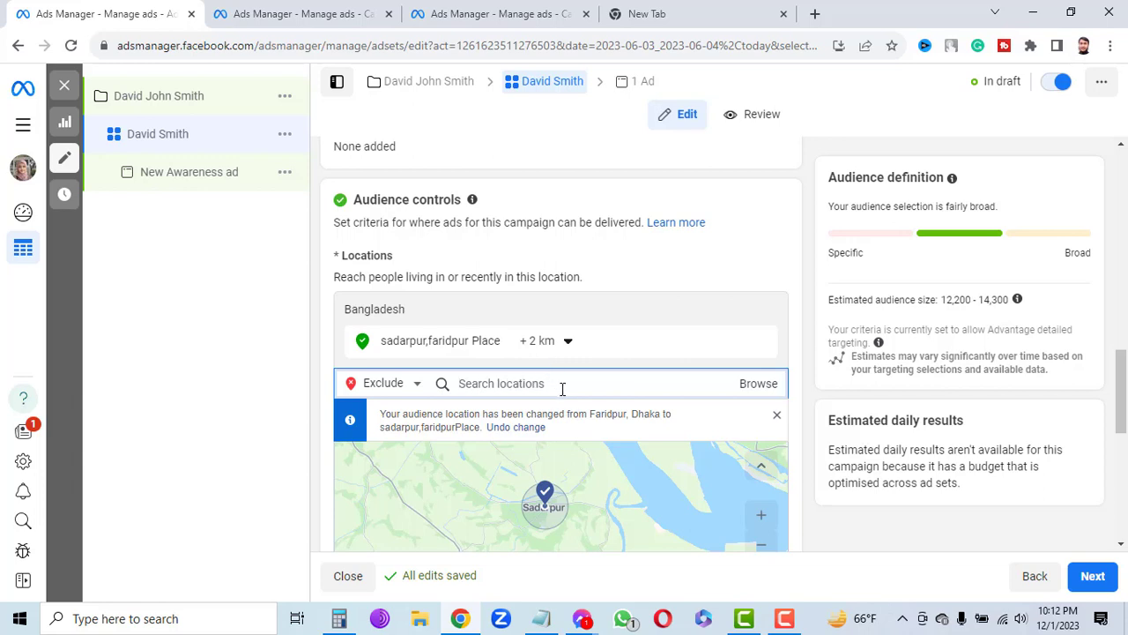
Set the mode for adding audience locations back to Include
click(410, 383)
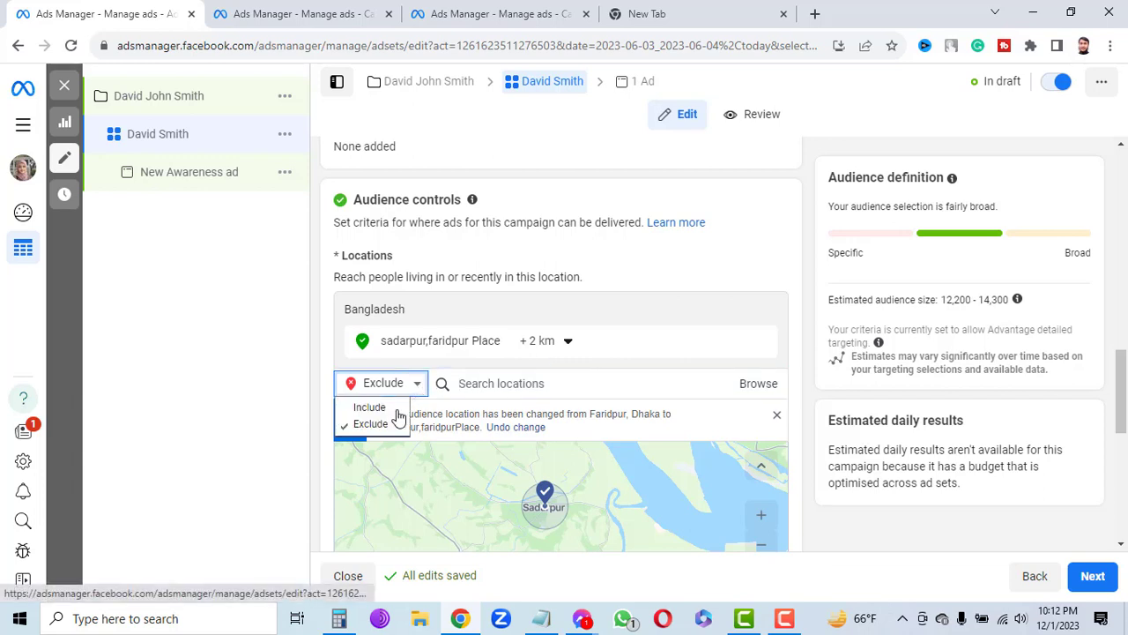
click(370, 408)
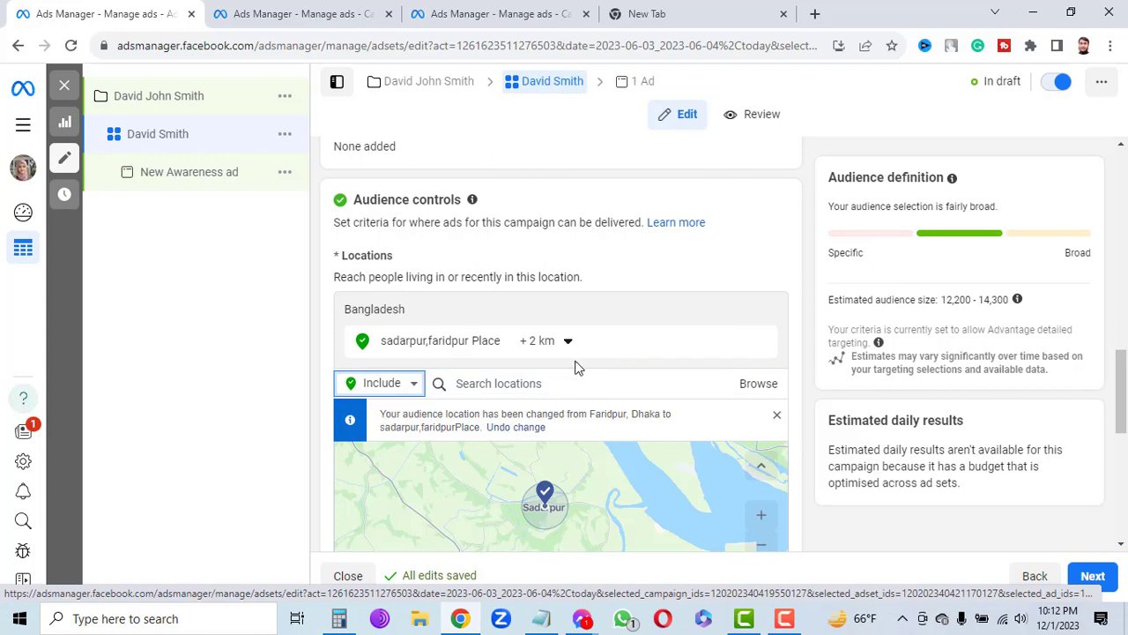
scroll(615, 376, down, 2)
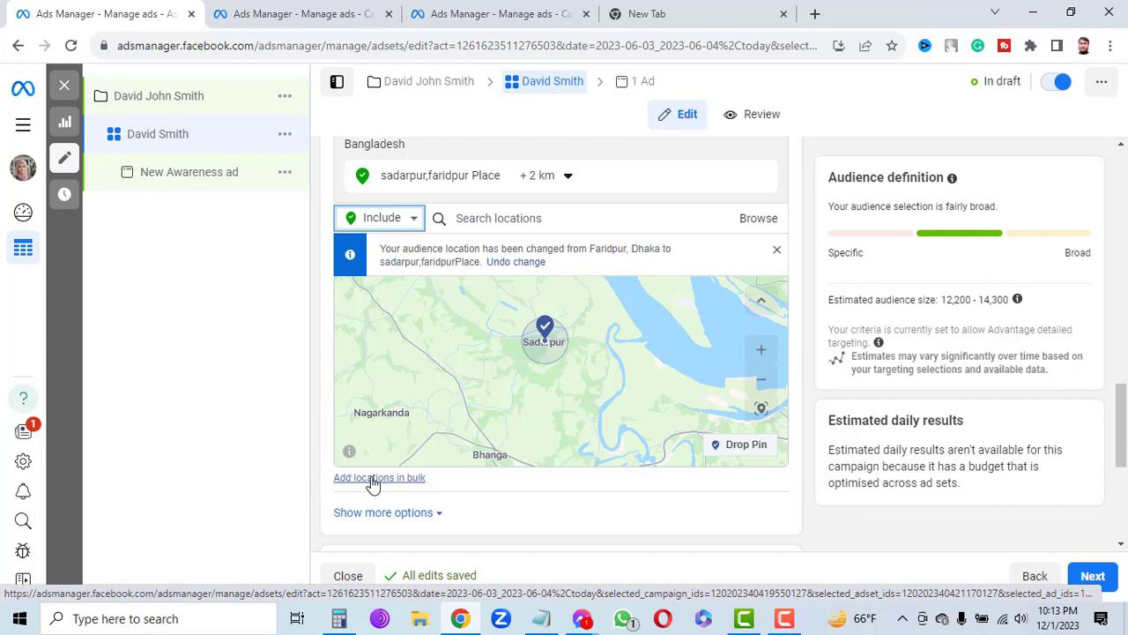
click(528, 214)
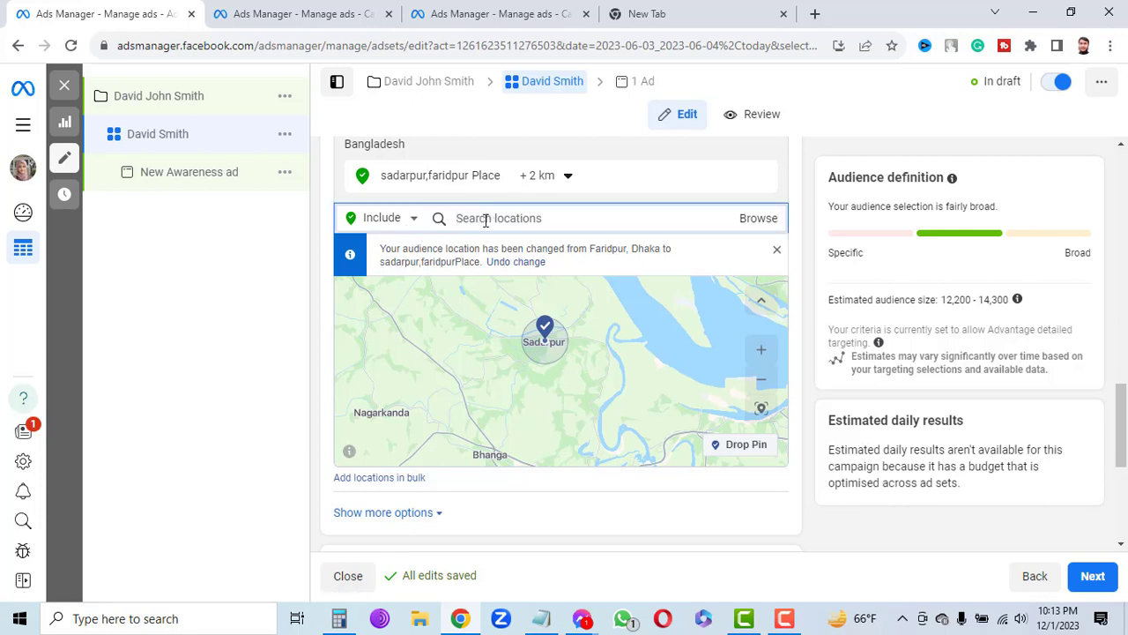
click(406, 226)
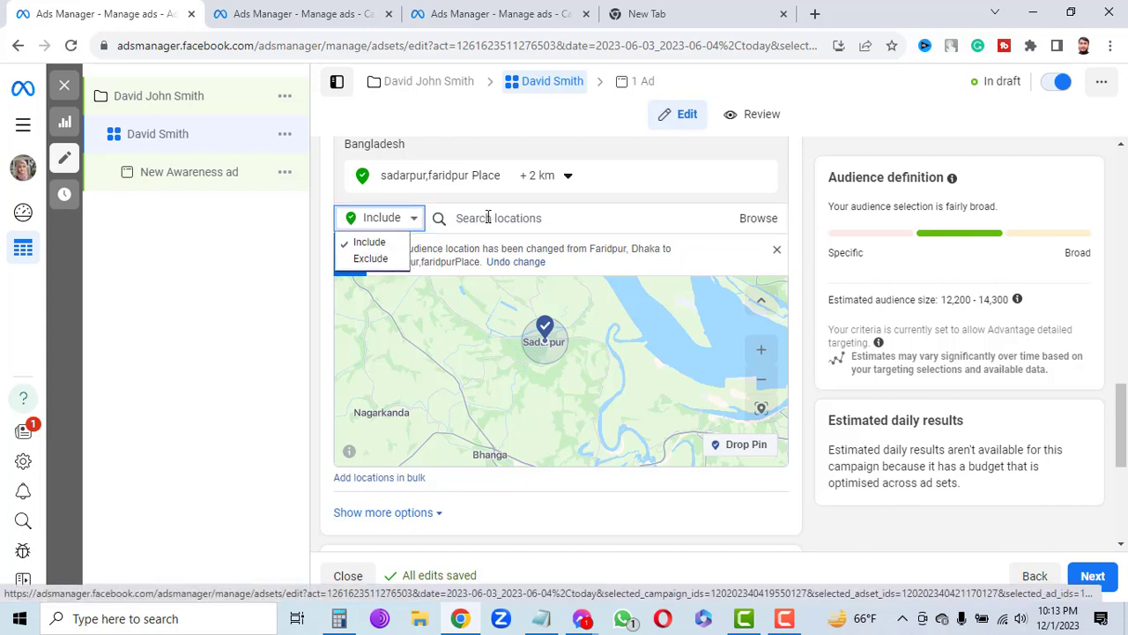
key(Escape)
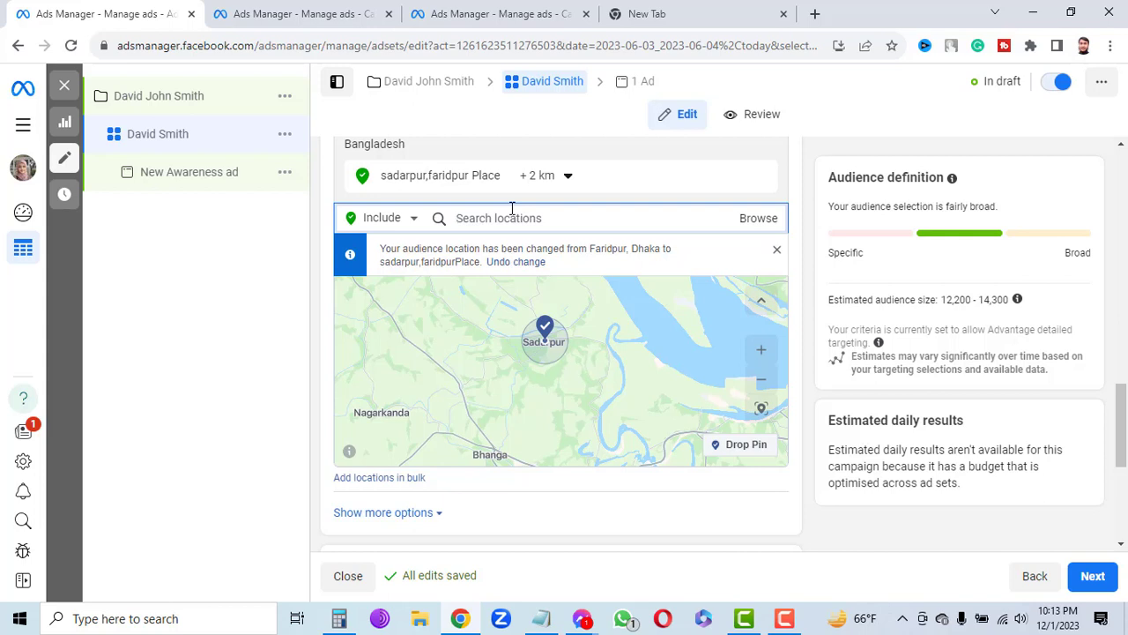
Try adding locations in bulk with the type Counties or regions and the placeholder entry "dfhdhdj", and cancel without matching
click(372, 486)
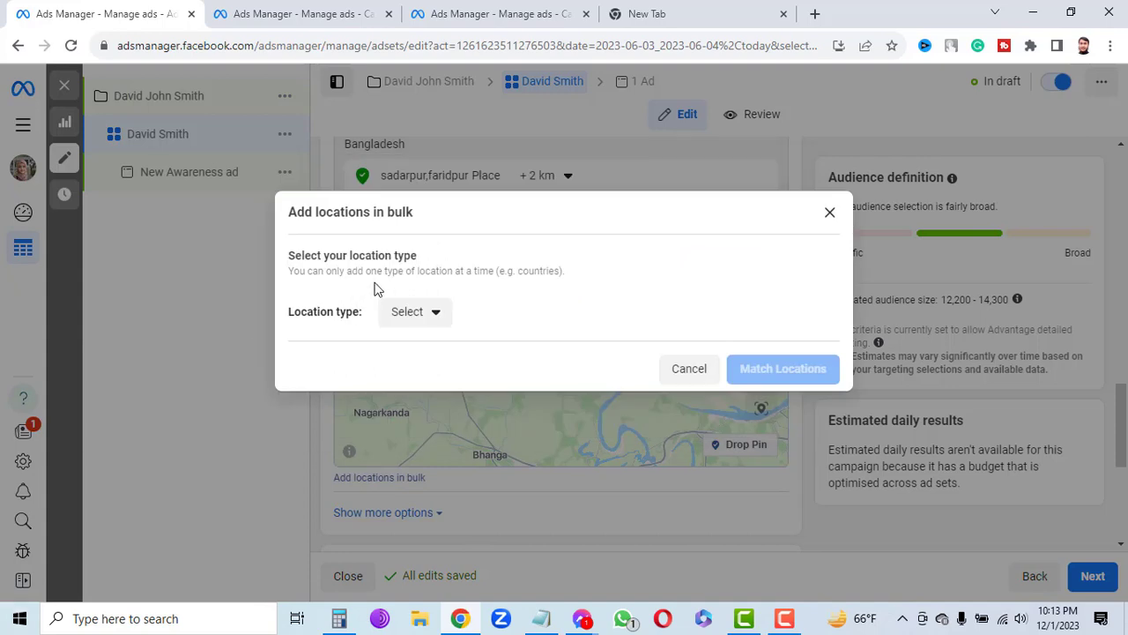
click(434, 319)
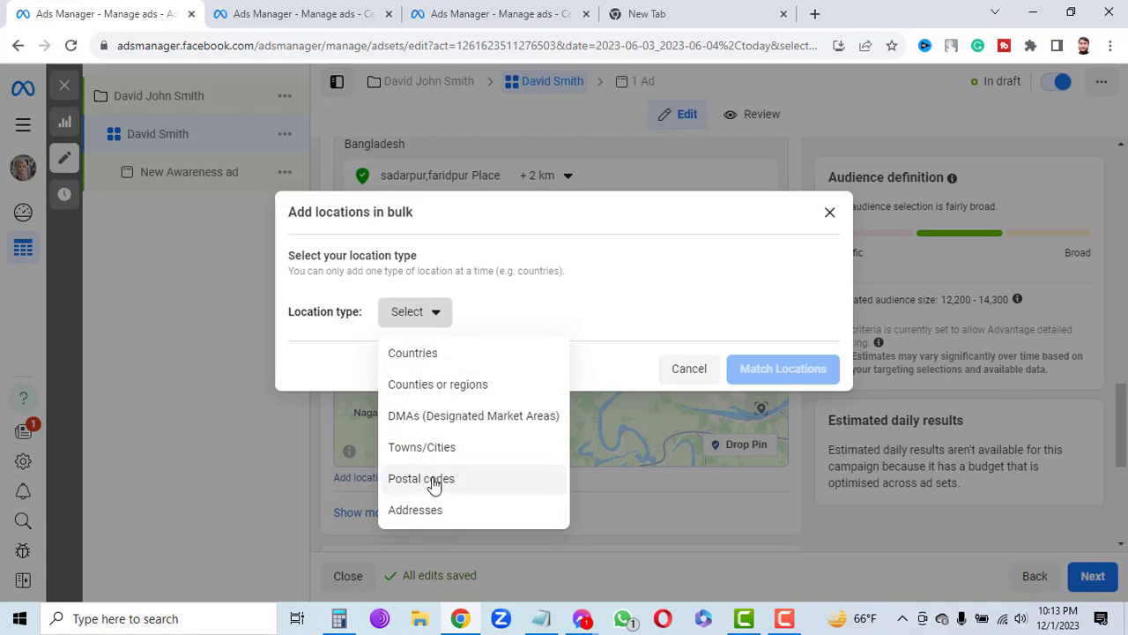
click(472, 395)
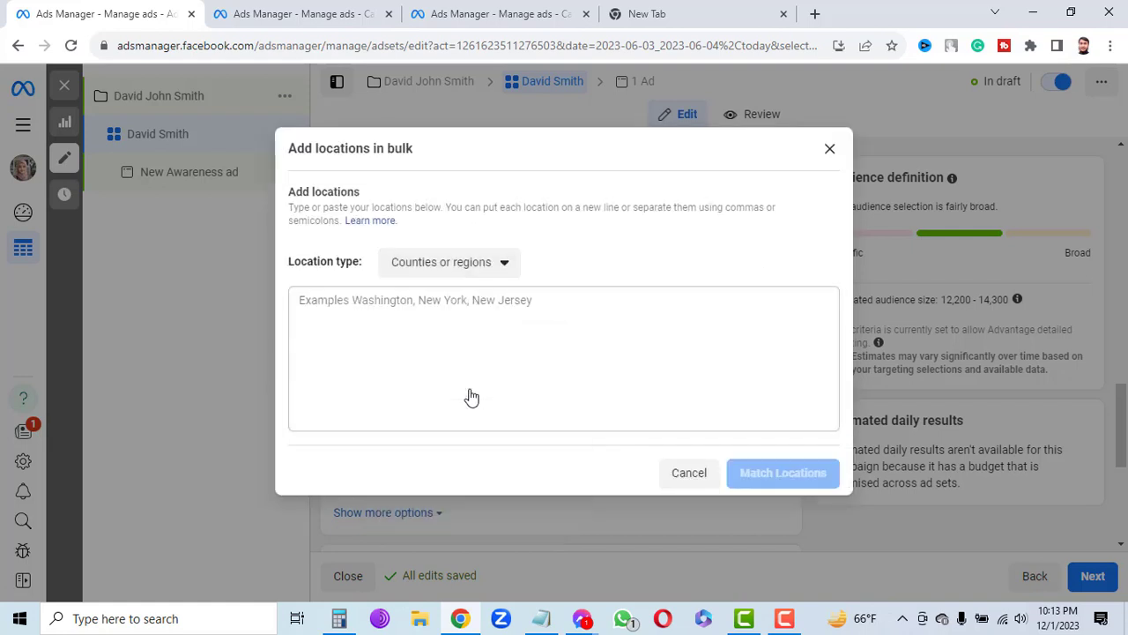
click(360, 311)
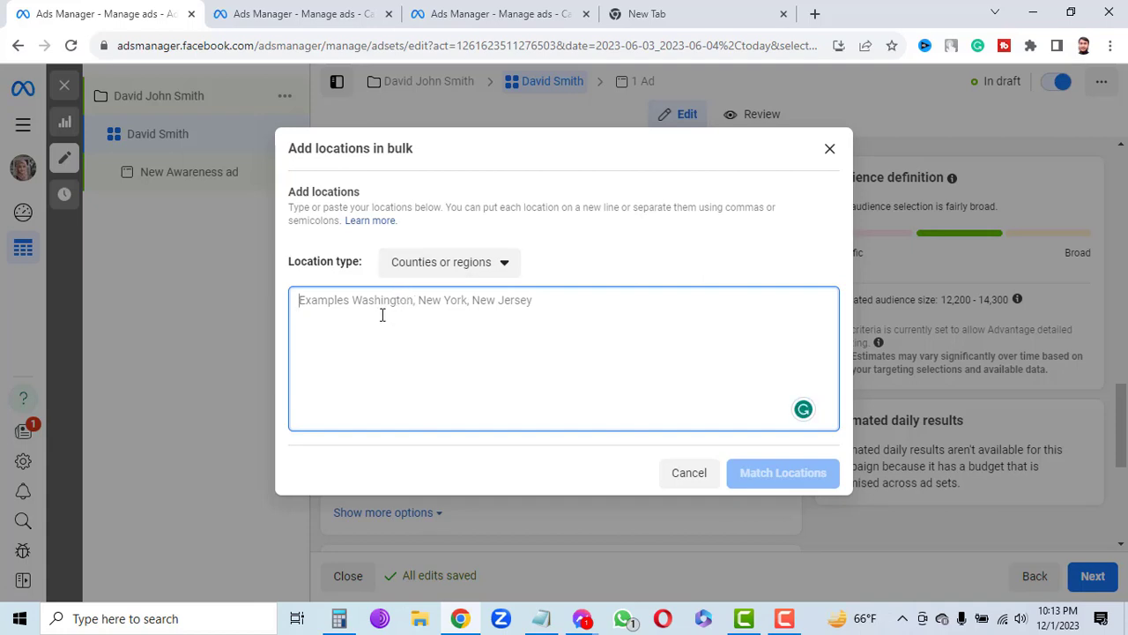
text(dfhdhdj)
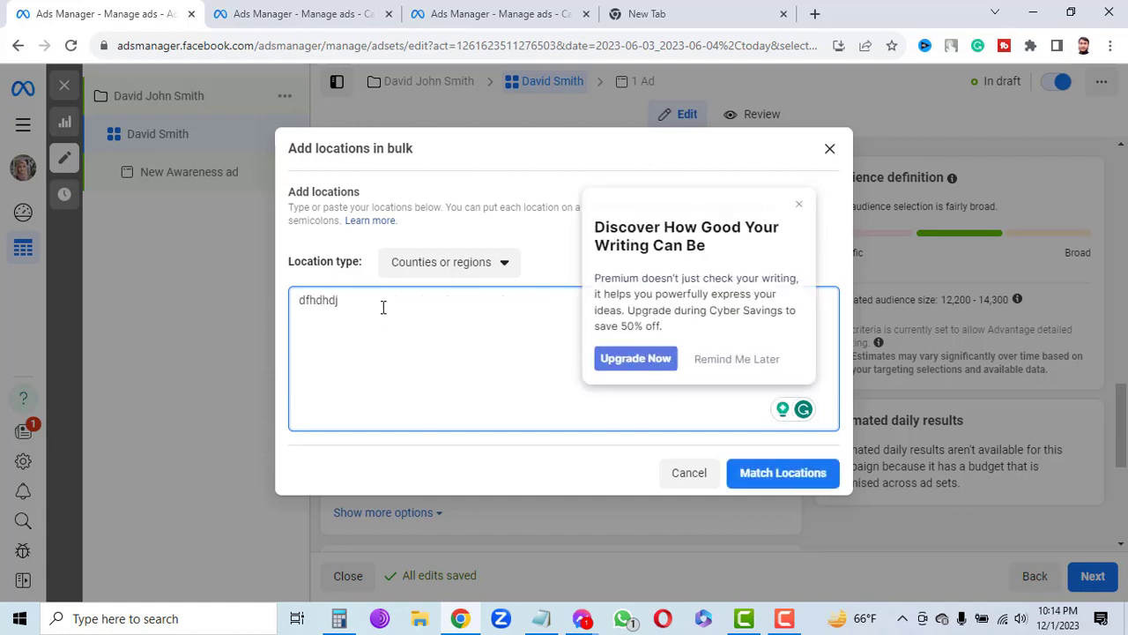
click(800, 194)
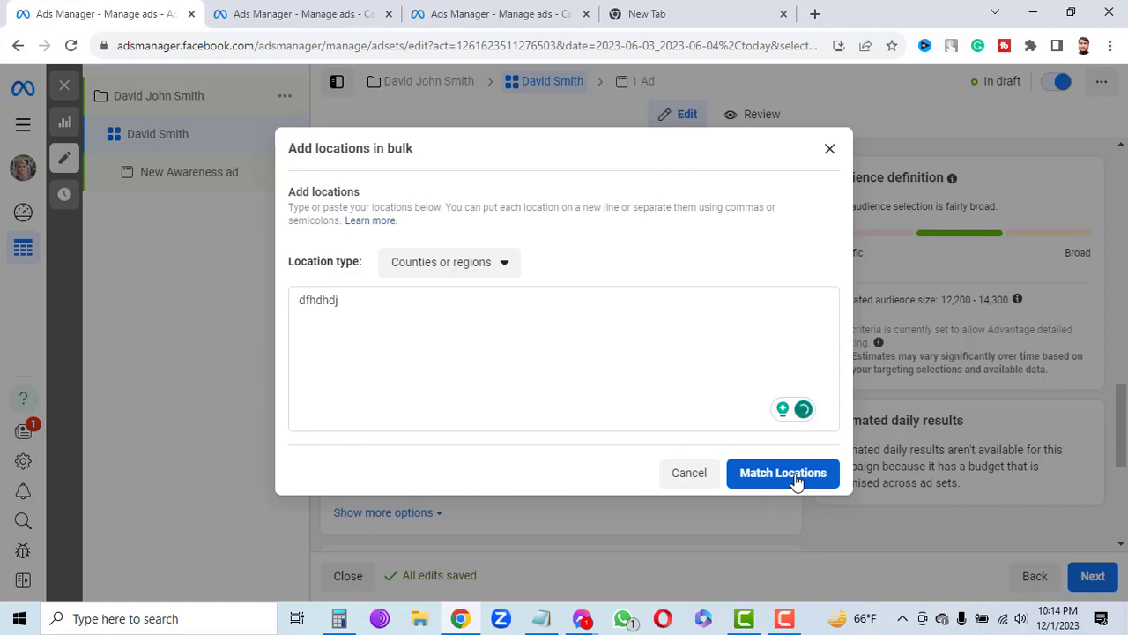
click(691, 481)
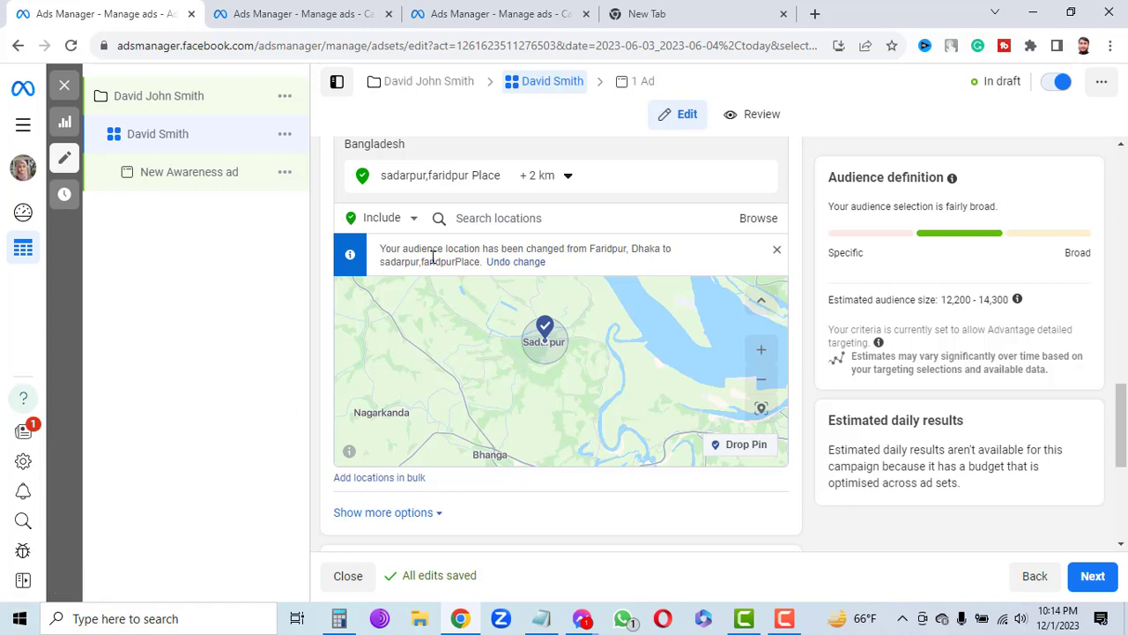
click(507, 217)
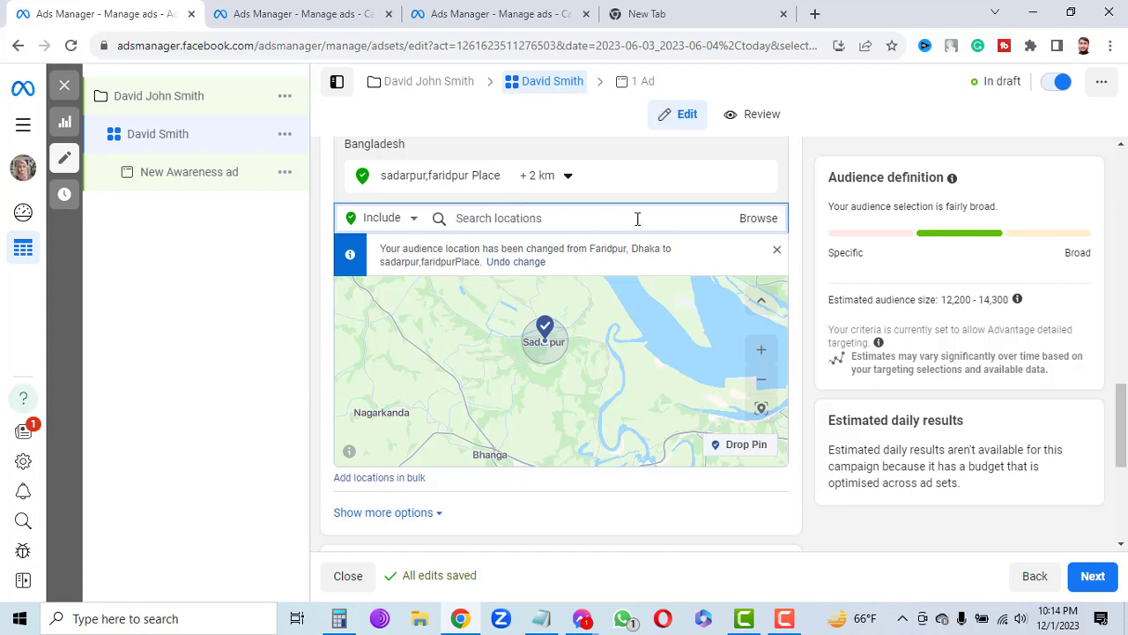
click(760, 220)
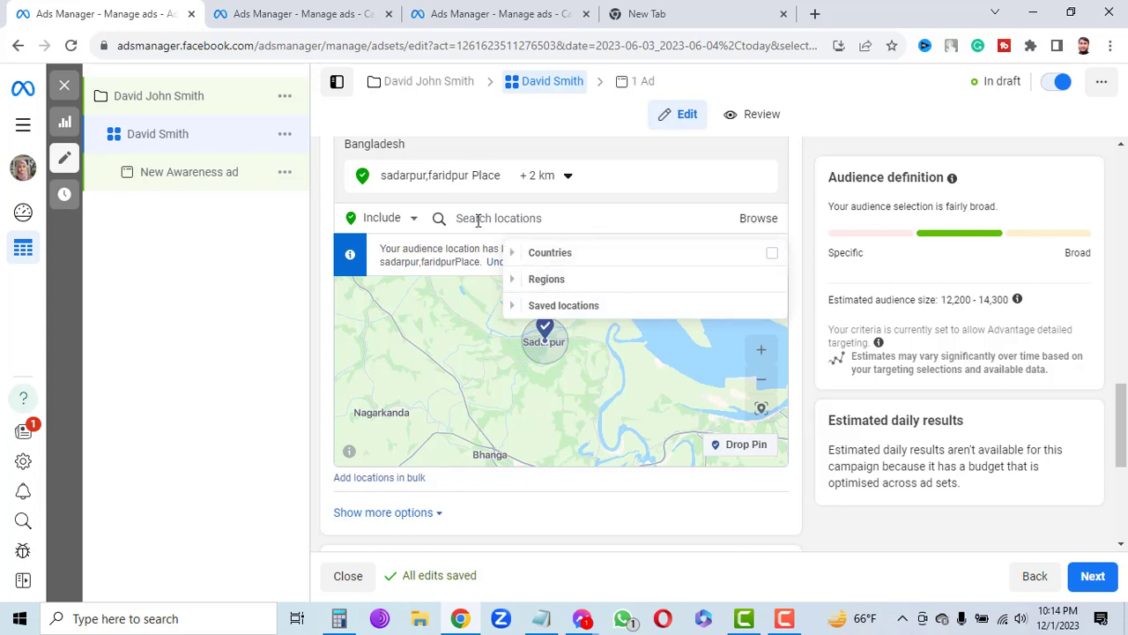
click(477, 219)
text(sd)
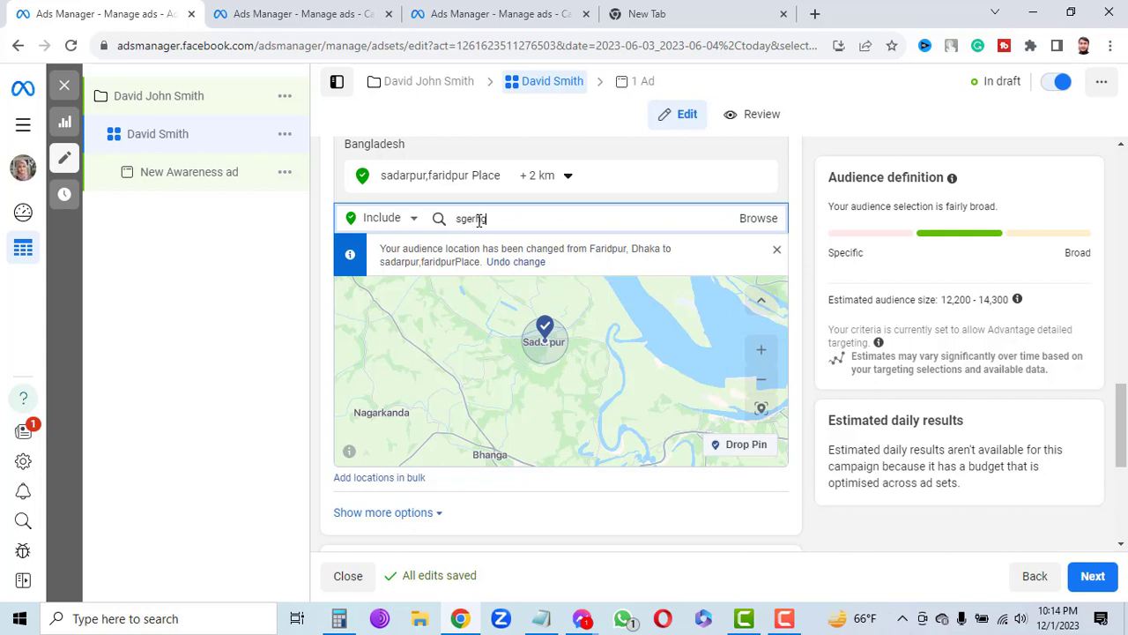
key(BackSpace)
key(BackSpace)
key(BackSpace)
key(BackSpace)
key(BackSpace)
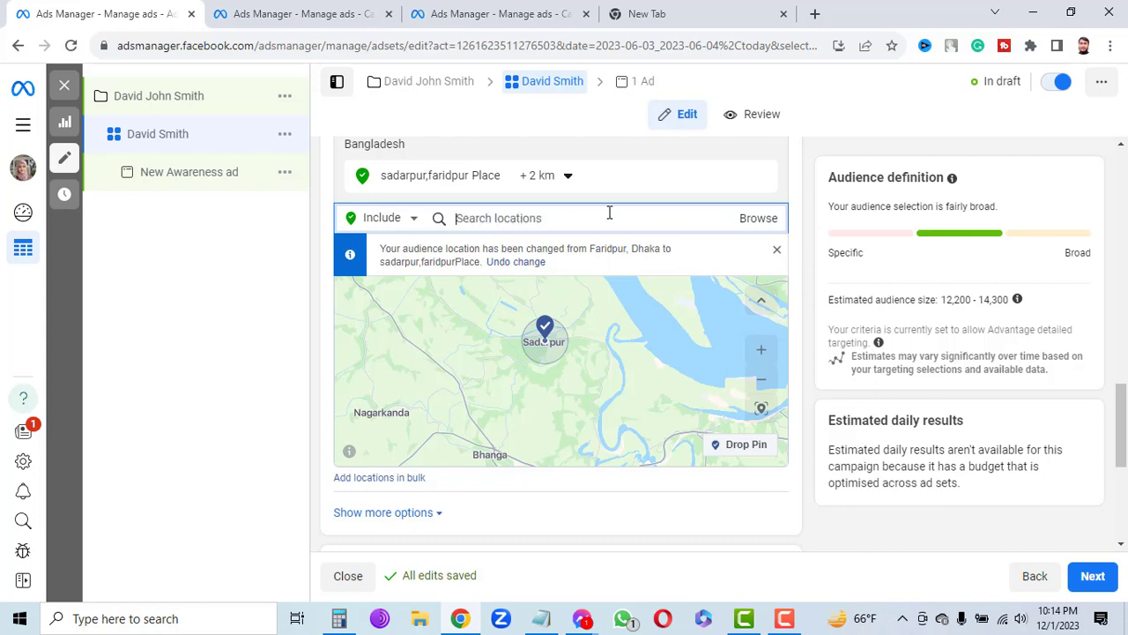
text(d)
key(BackSpace)
key(BackSpace)
Search the locations for "madaripur" and include the city Madaripur, Dhaka, Dhaka Division, Bangladesh in the audience
text(madaripur)
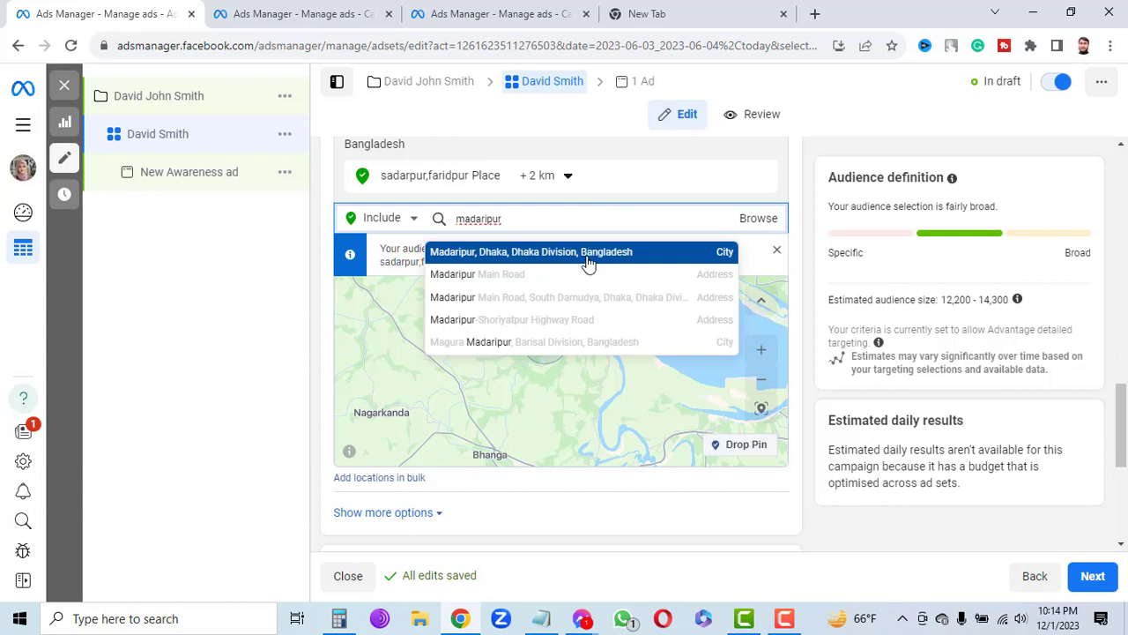
click(597, 253)
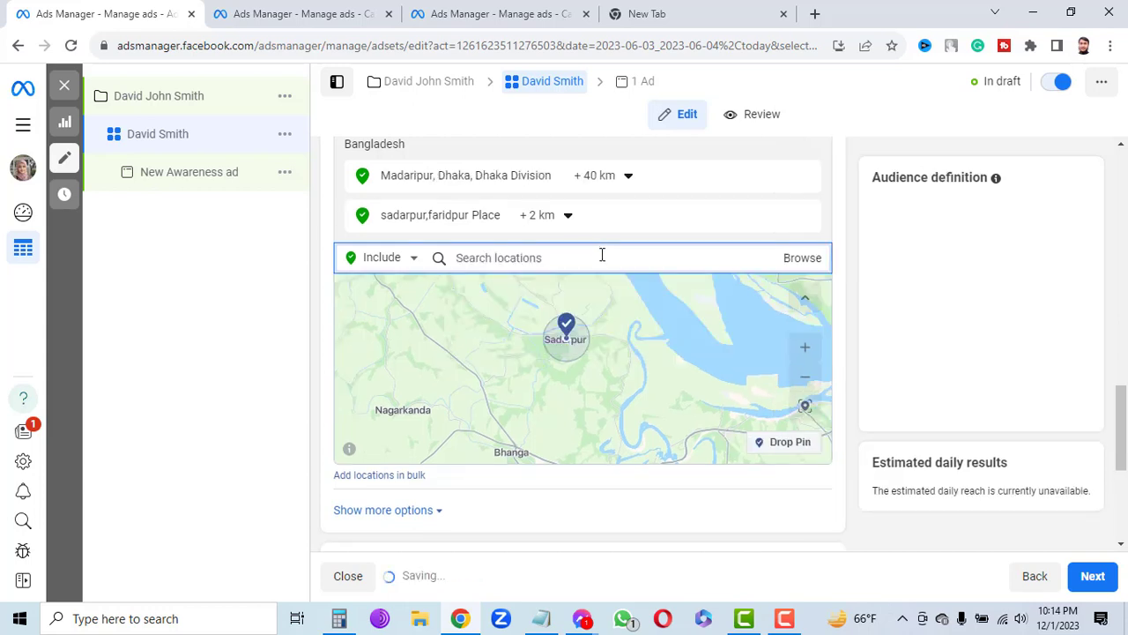
scroll(582, 405, down, 3)
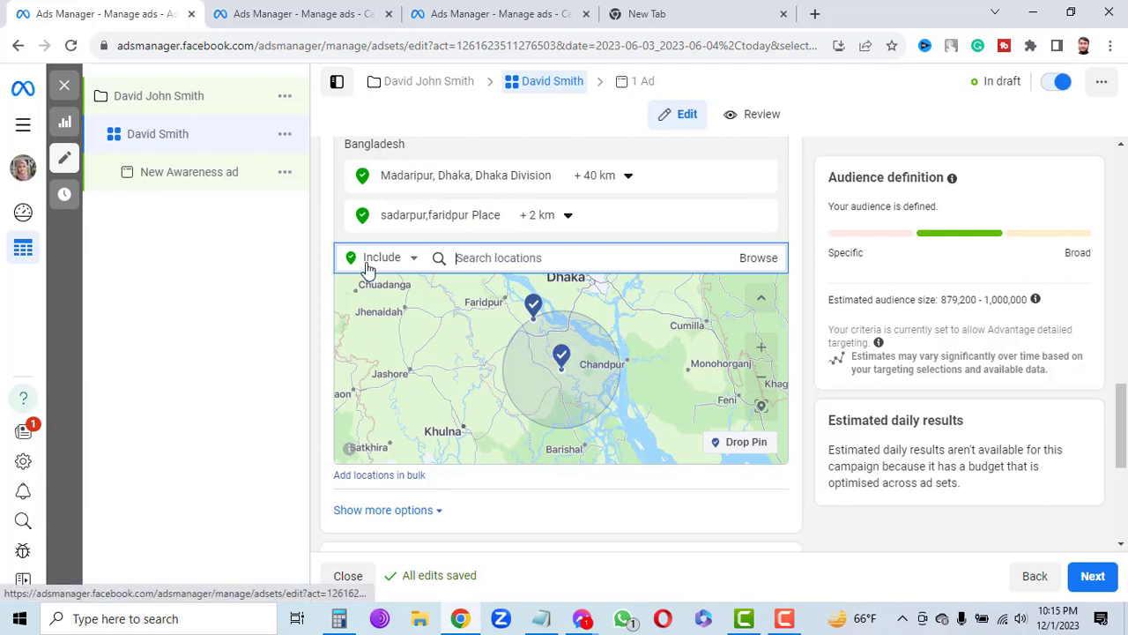
Switch the location mode to Exclude, search for "gopalgonj dhaka" and exclude the place Gopalgonj, Dhaka, Bangladesh from the audience
click(395, 259)
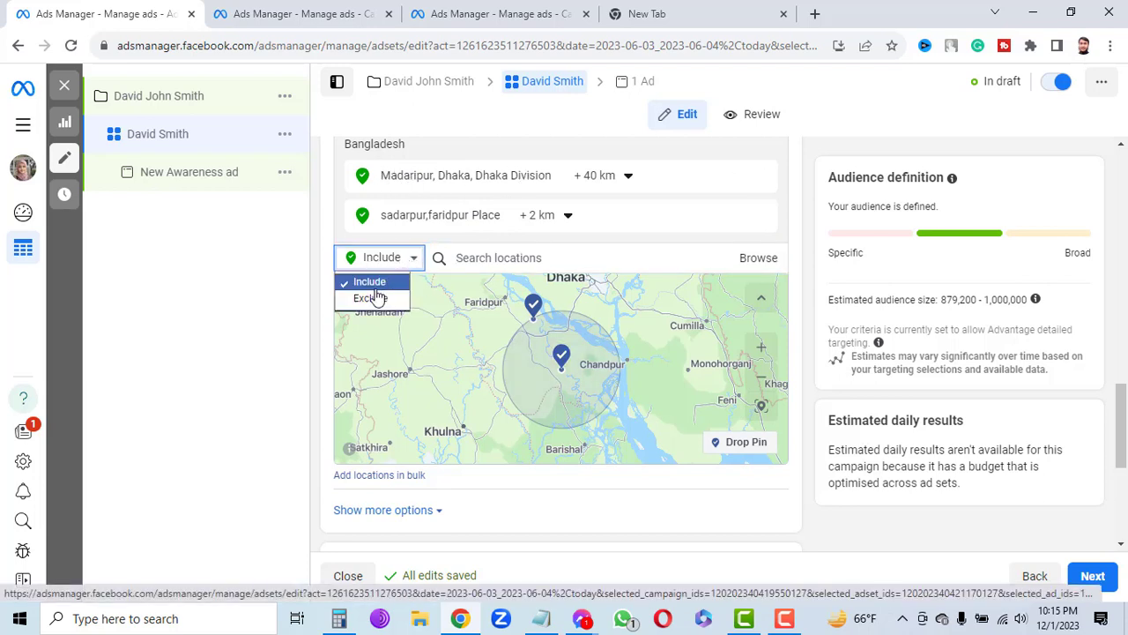
click(386, 298)
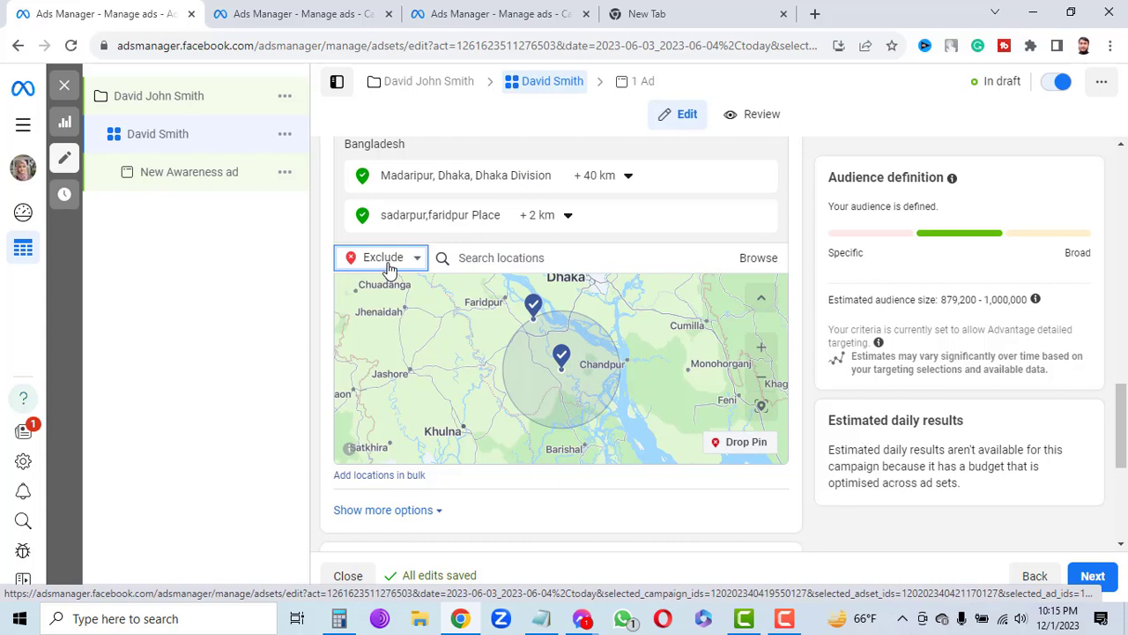
click(491, 257)
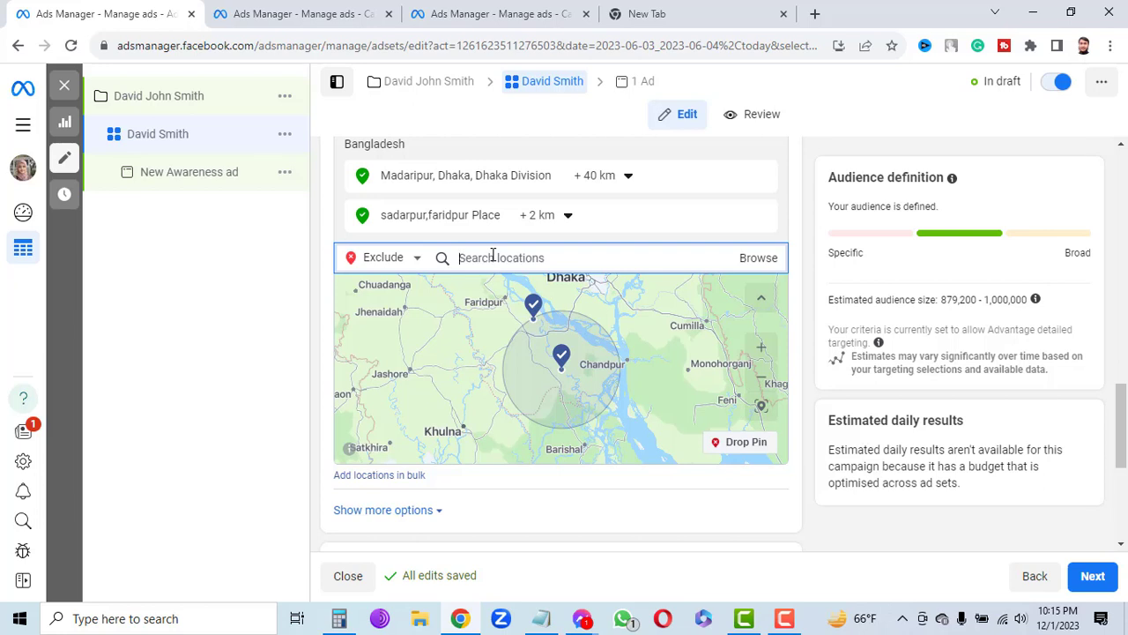
text(gopalgonj dhaka)
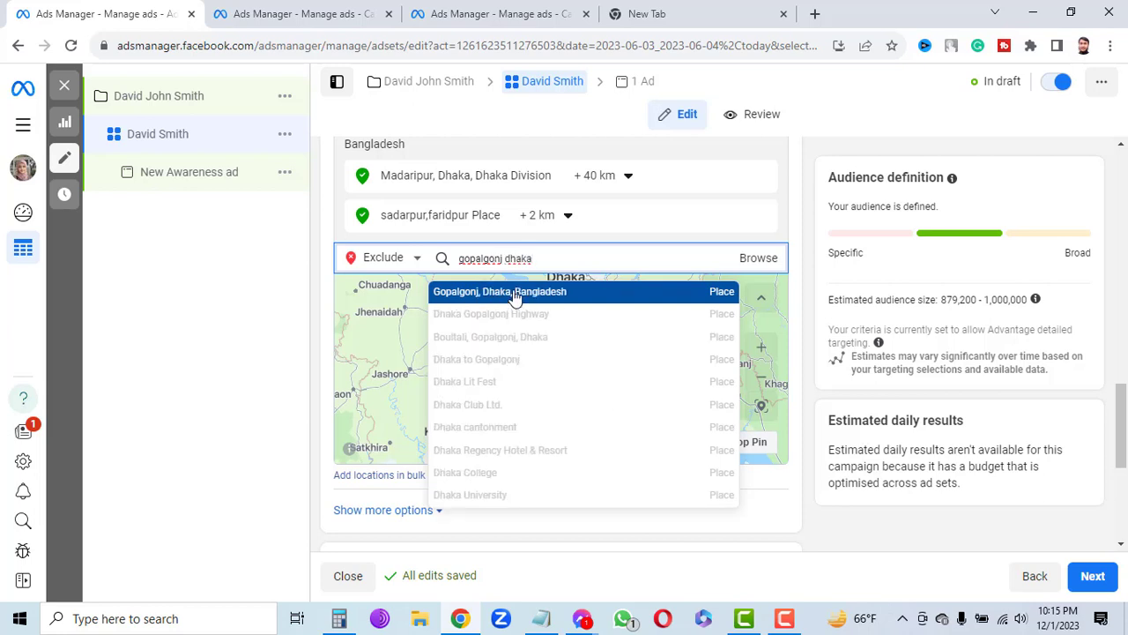
click(516, 293)
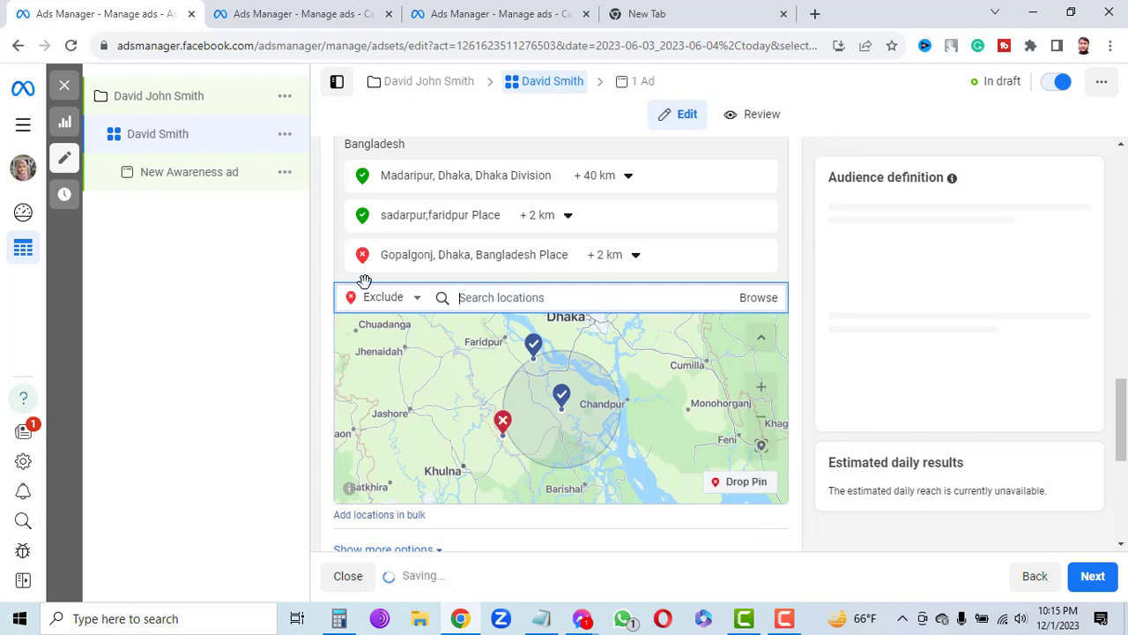
Enlarge the exclusion radius around Gopalgonj to 80 km
click(636, 257)
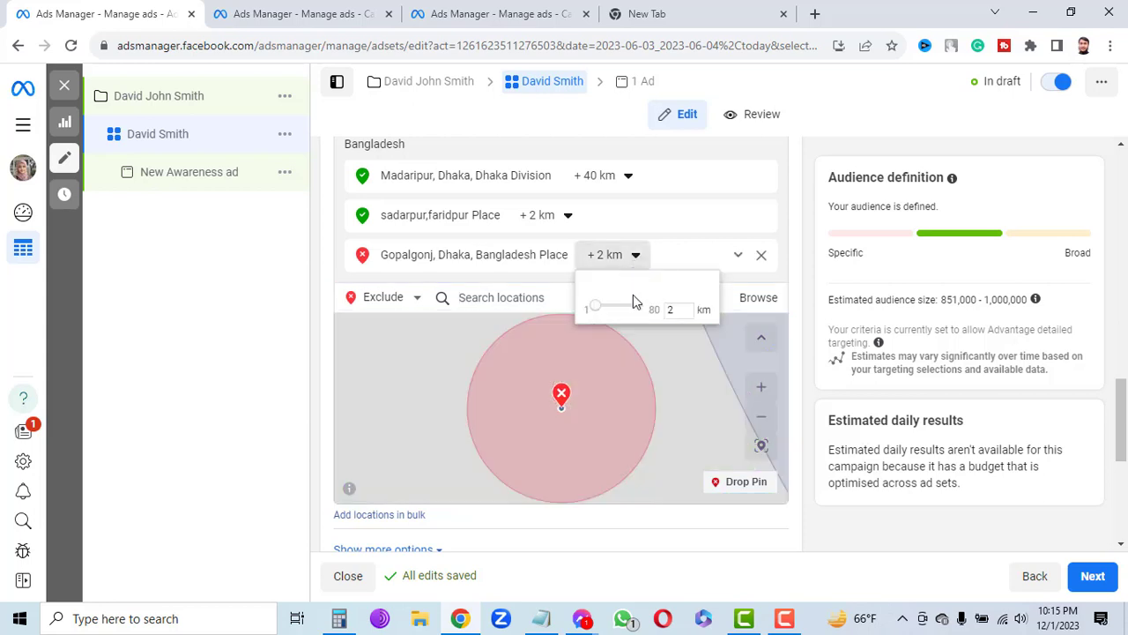
drag(597, 308, 667, 312)
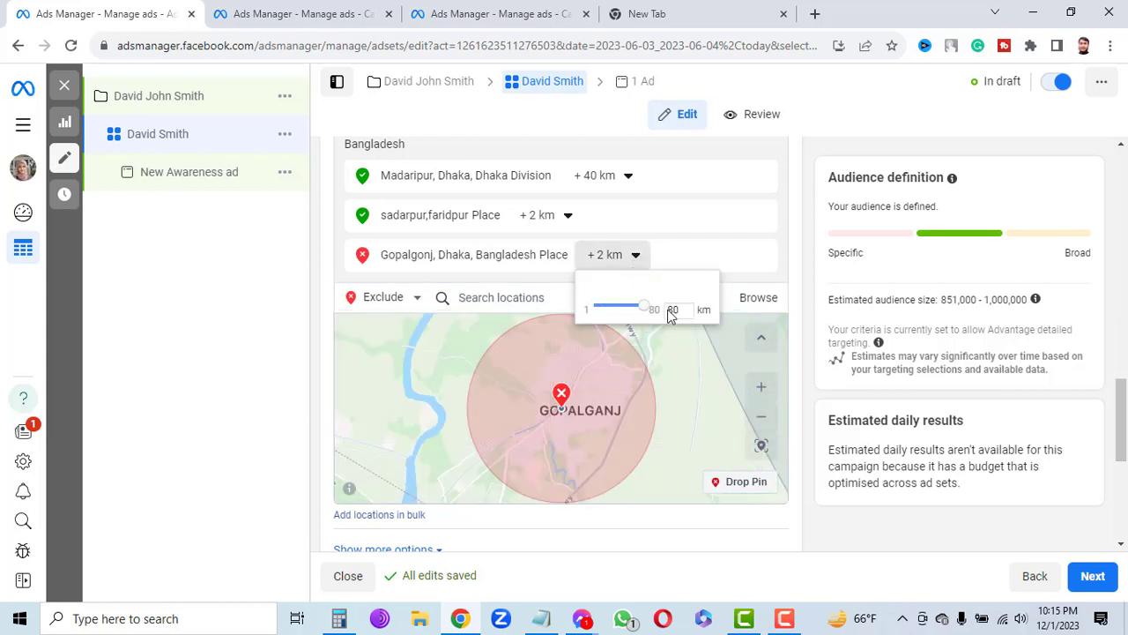
click(685, 426)
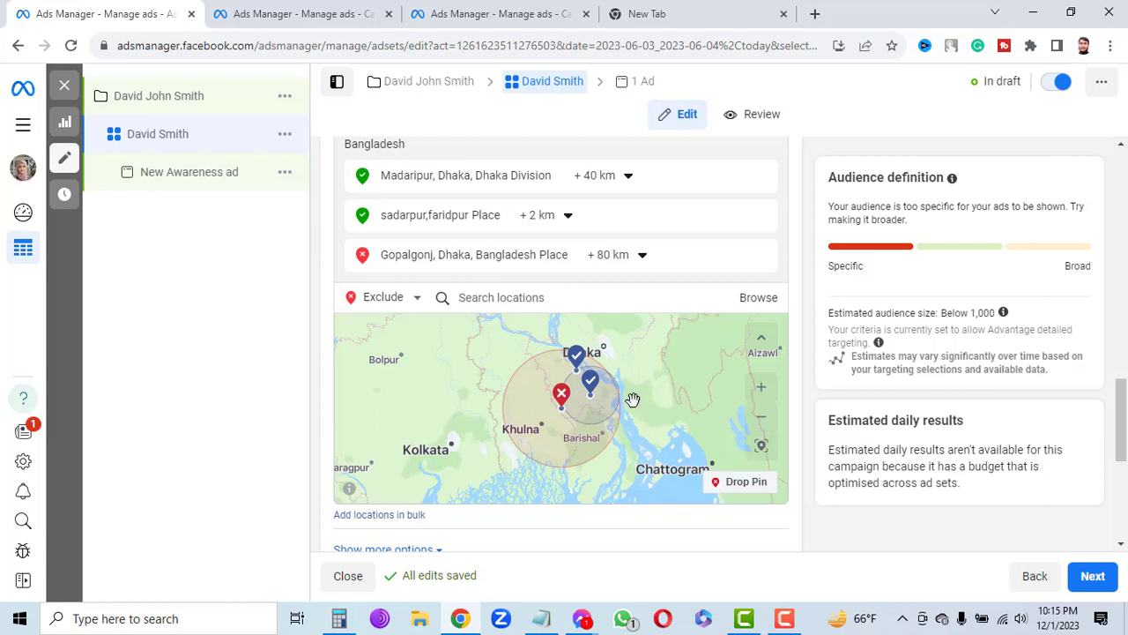
Reduce the exclusion radius around Gopalgonj to 15 km and further down to 2 km
click(638, 256)
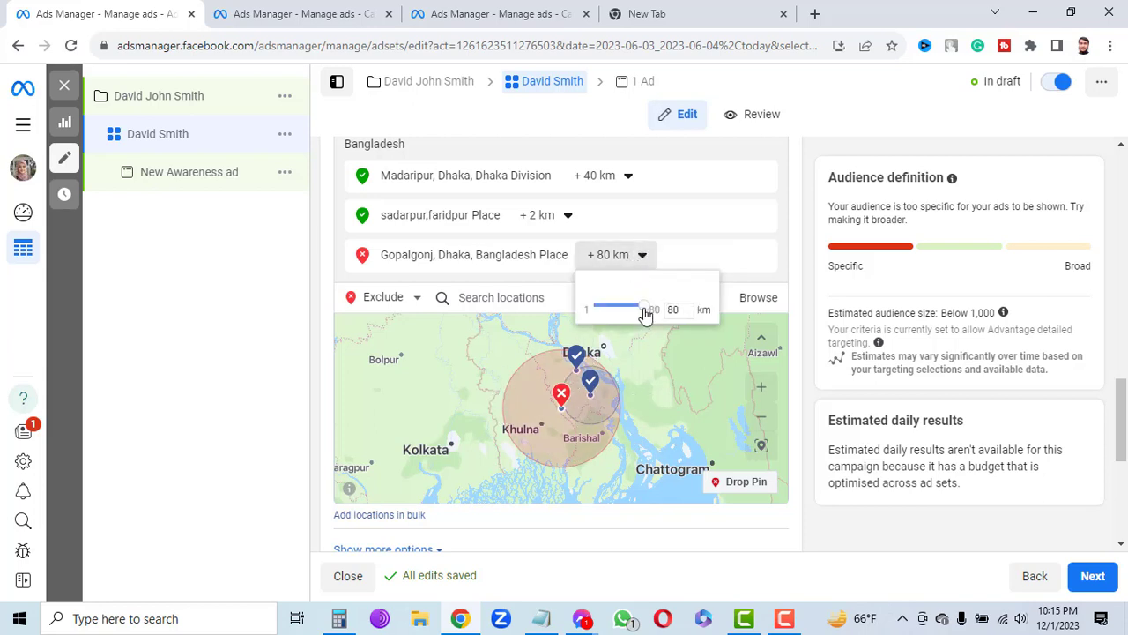
drag(644, 312, 605, 308)
click(609, 310)
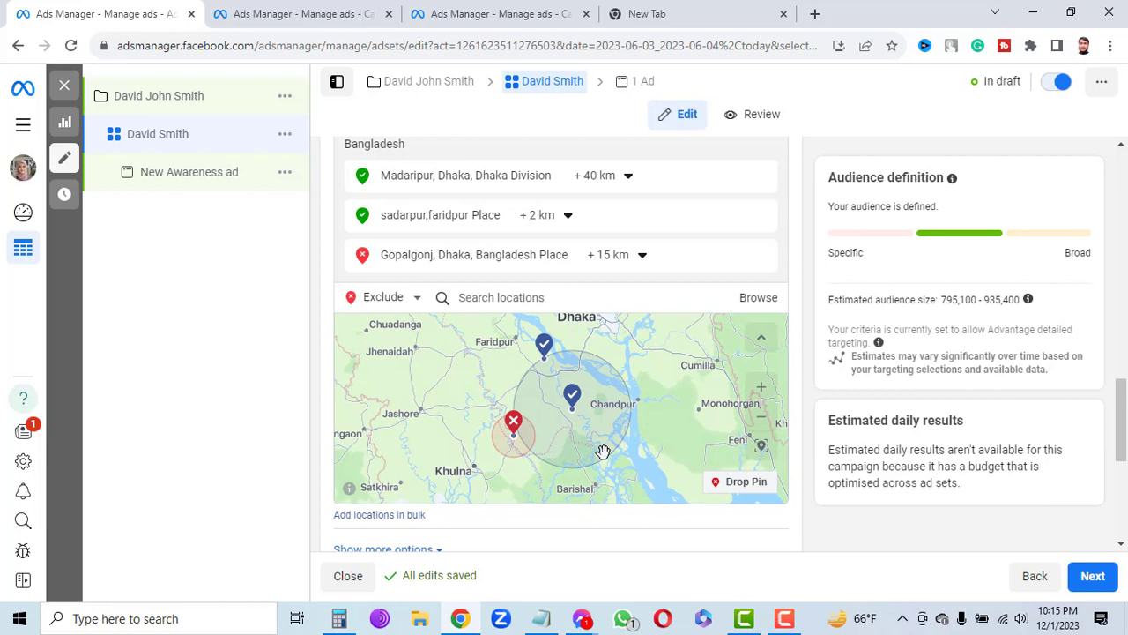
click(641, 255)
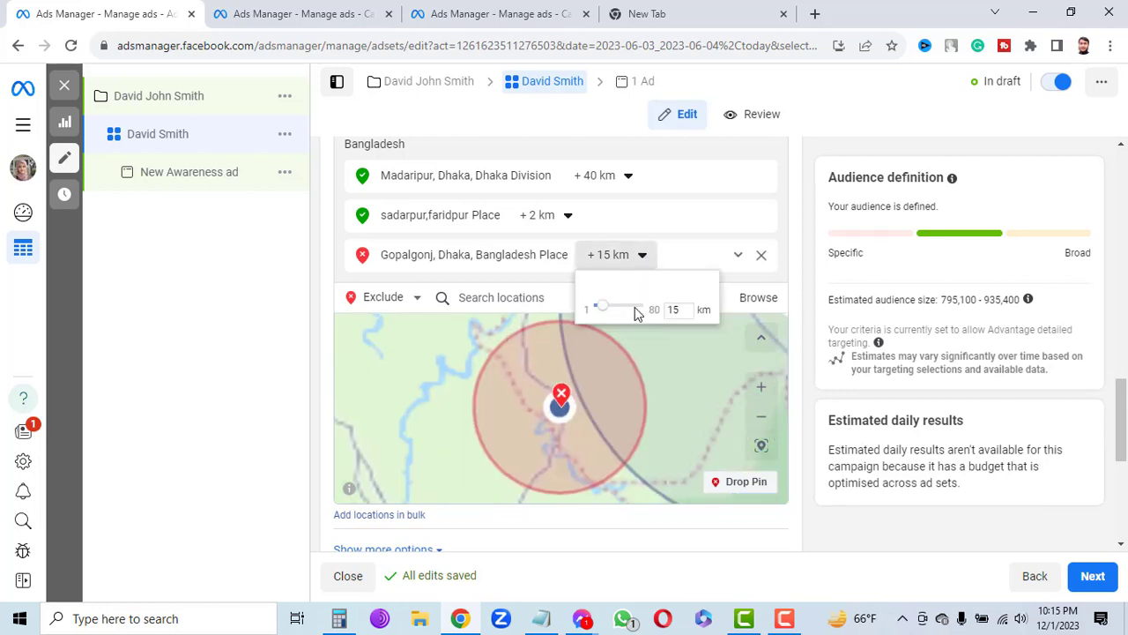
drag(606, 310, 602, 312)
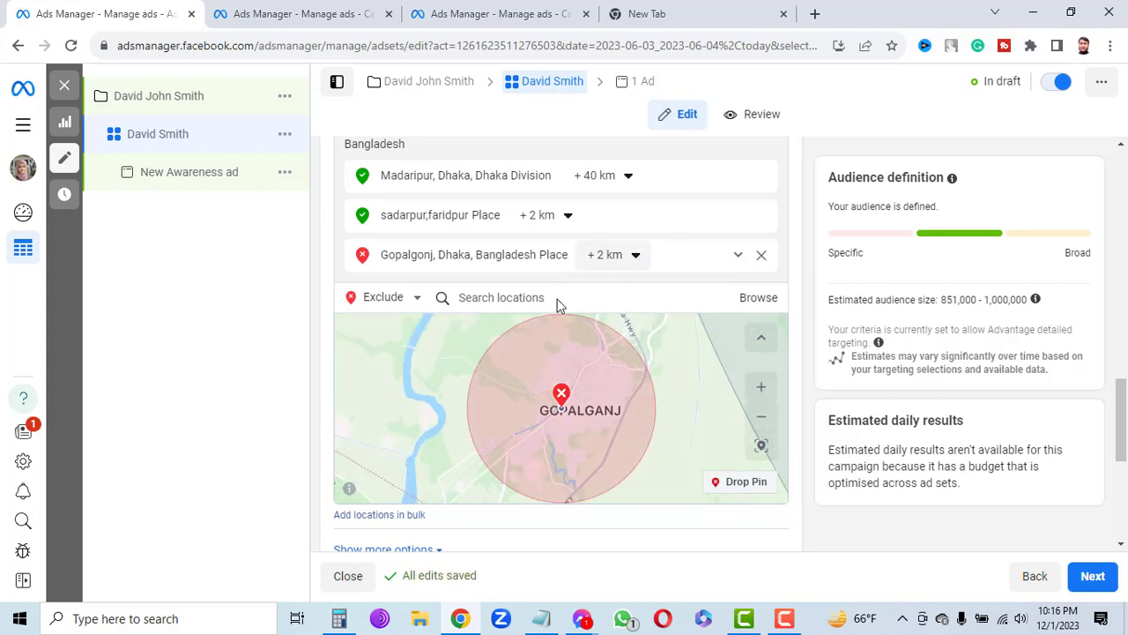
Switch the location mode to Include, search for "khulna", and include the address খুলনা সিটি বাইপাস with a radius of 51 km
click(416, 298)
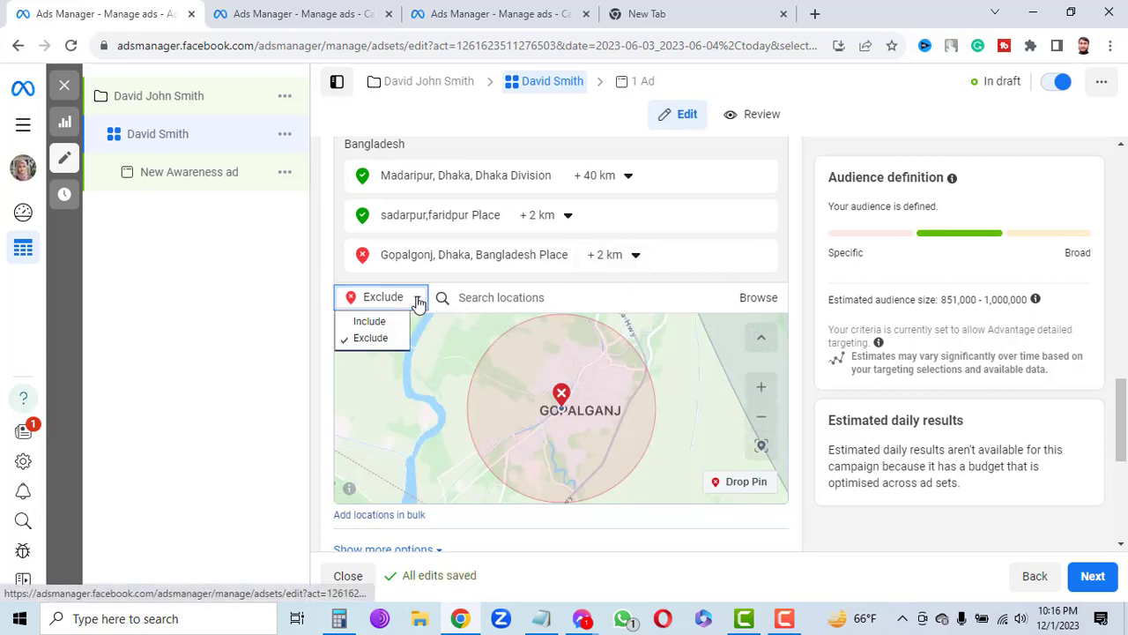
click(370, 321)
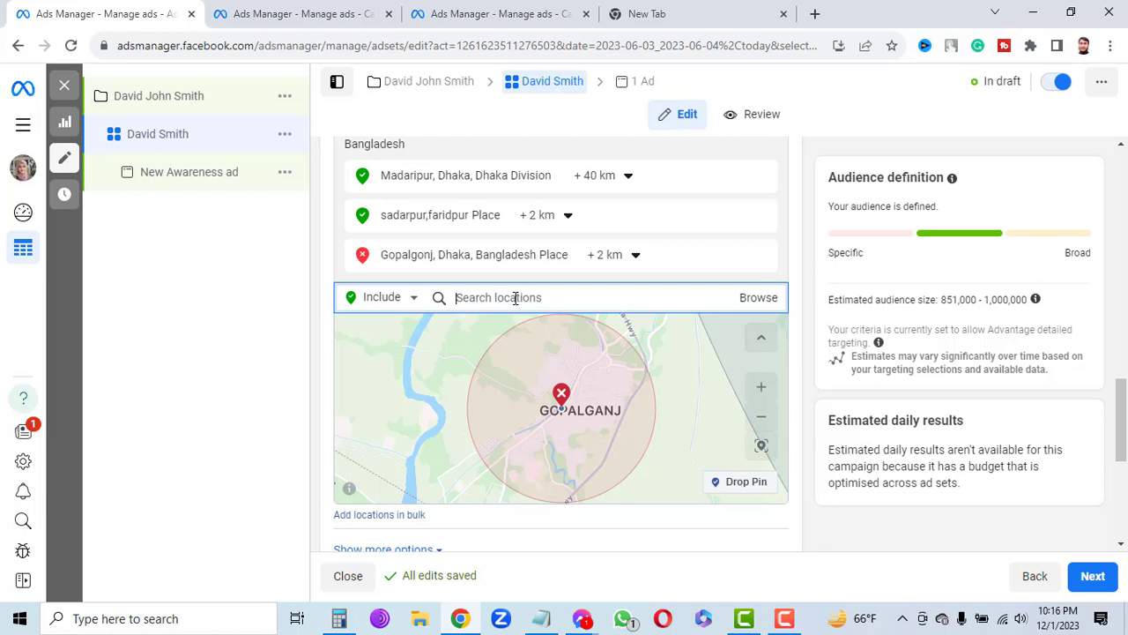
text(khulna)
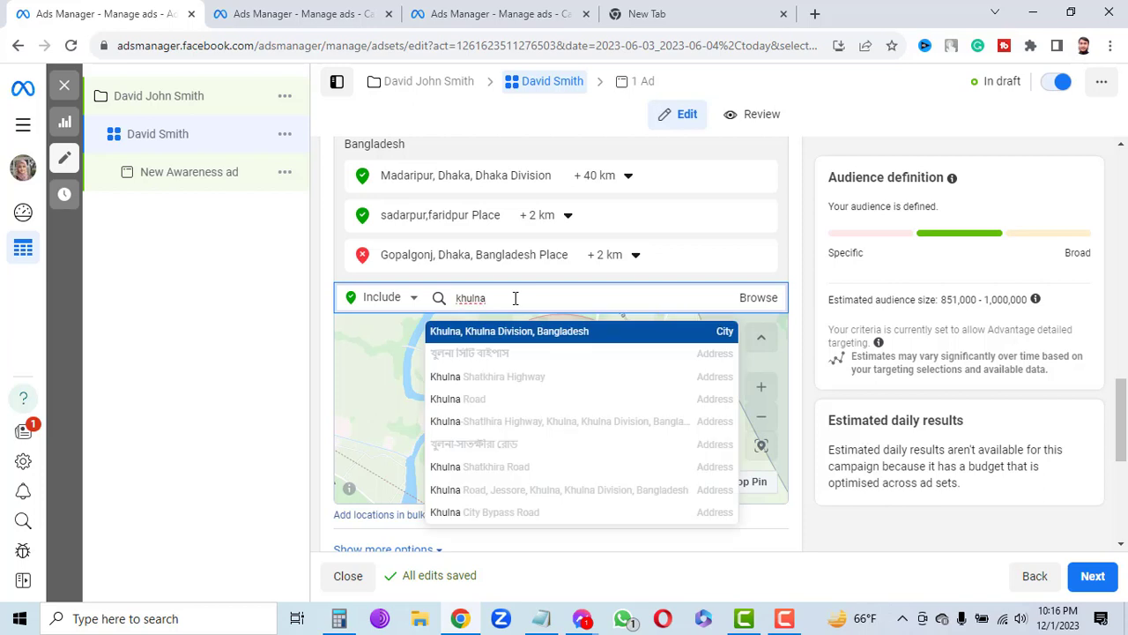
click(511, 361)
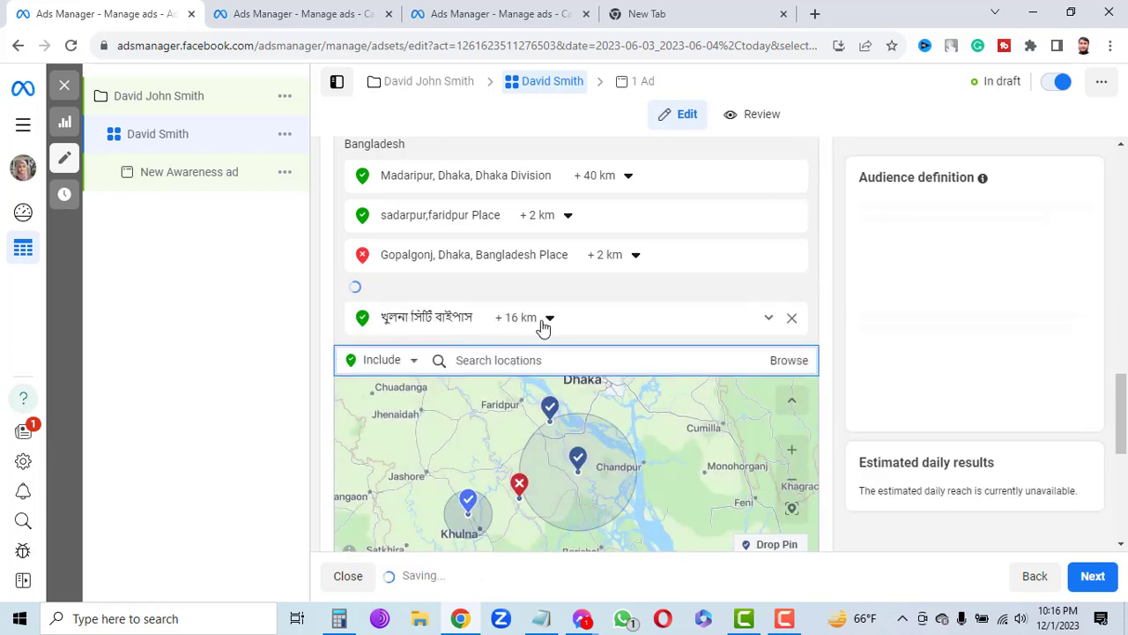
click(550, 318)
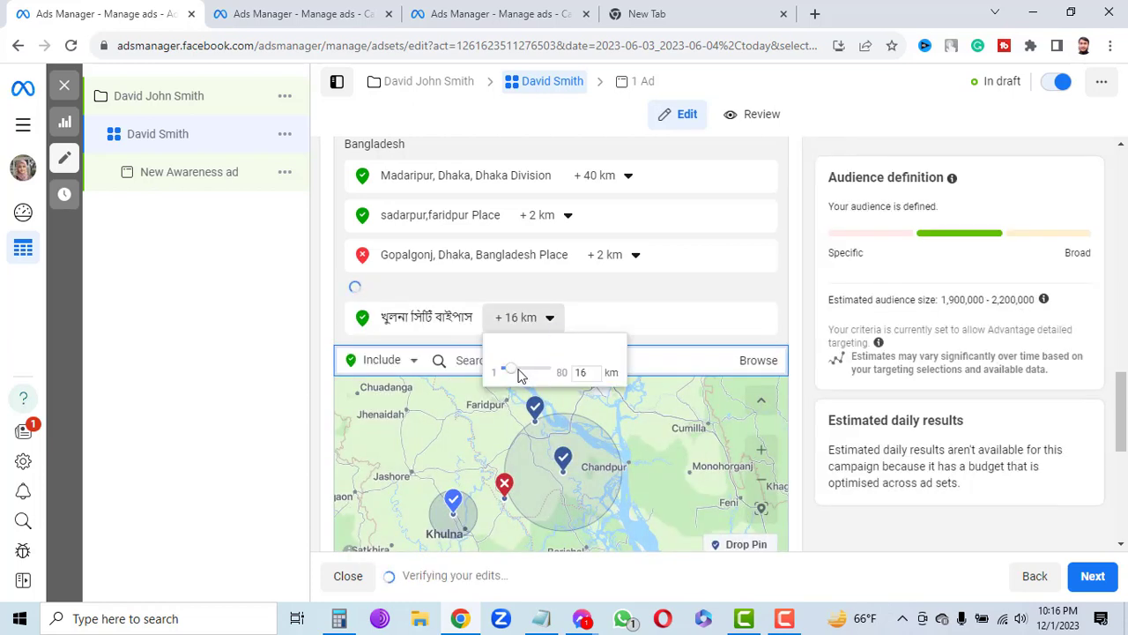
drag(520, 374, 538, 372)
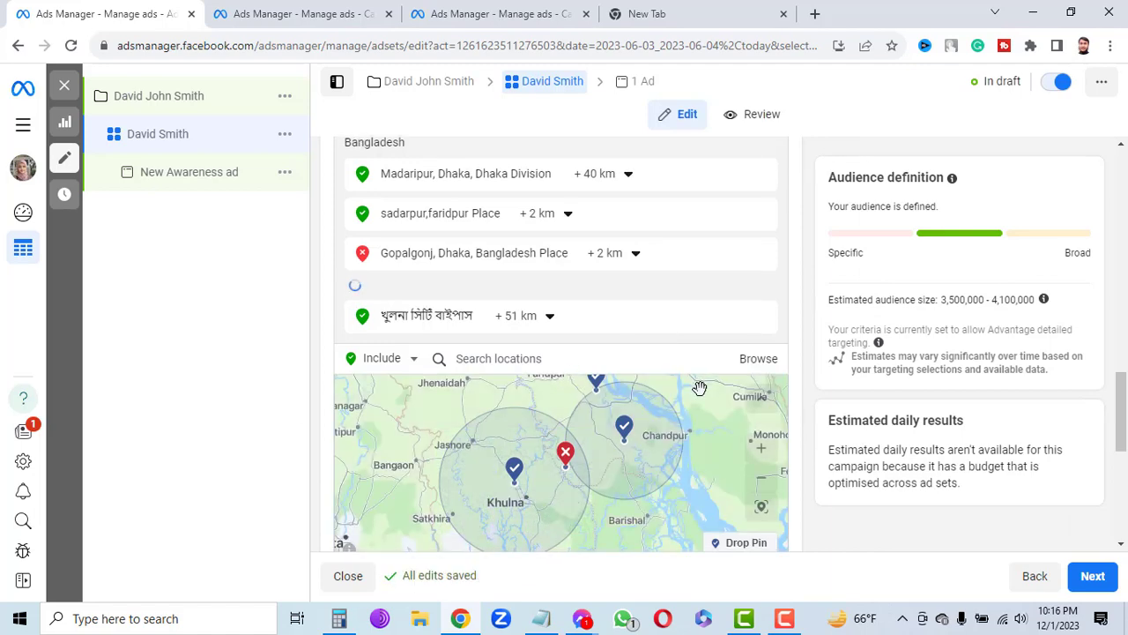
Show the additional audience control options below the locations map and set the minimum age to 20
scroll(668, 343, down, 2)
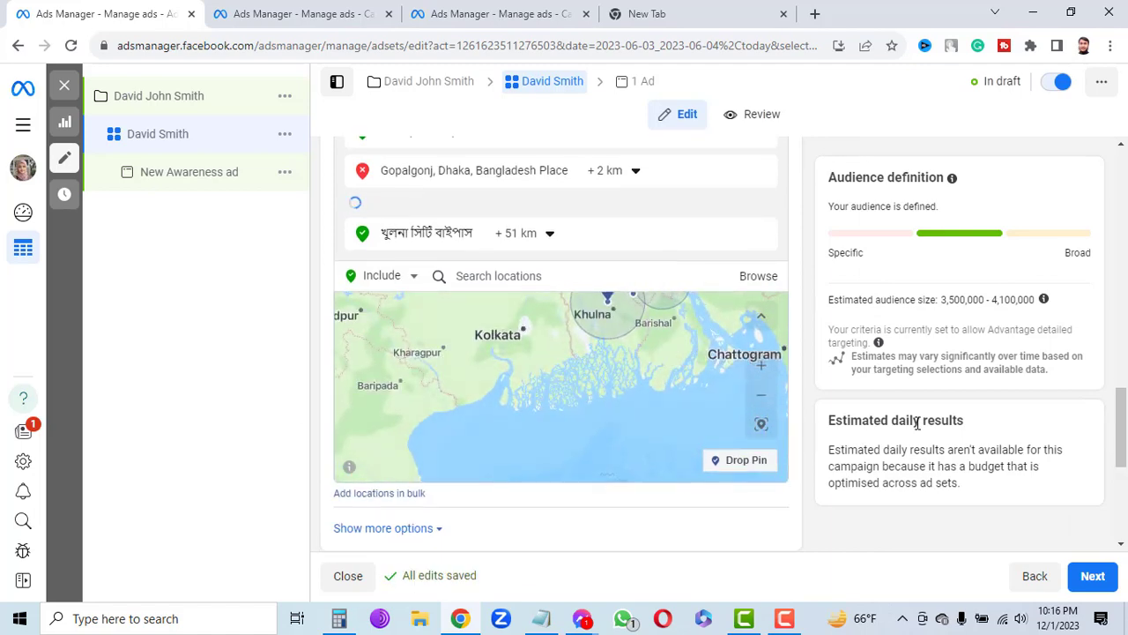
scroll(806, 518, down, 4)
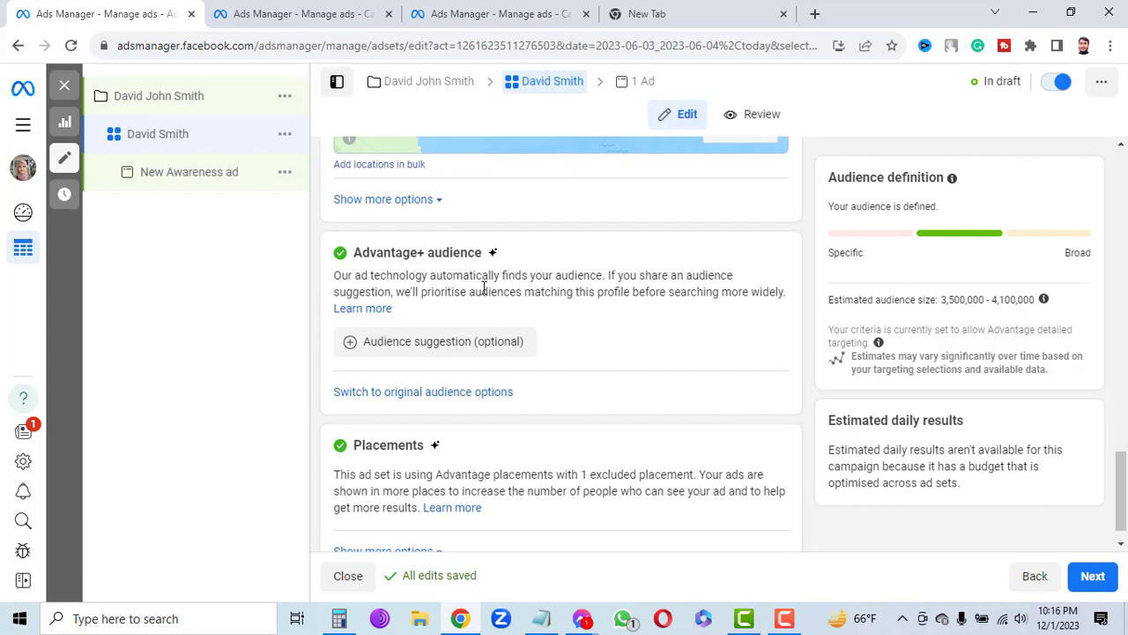
scroll(464, 234, up, 1)
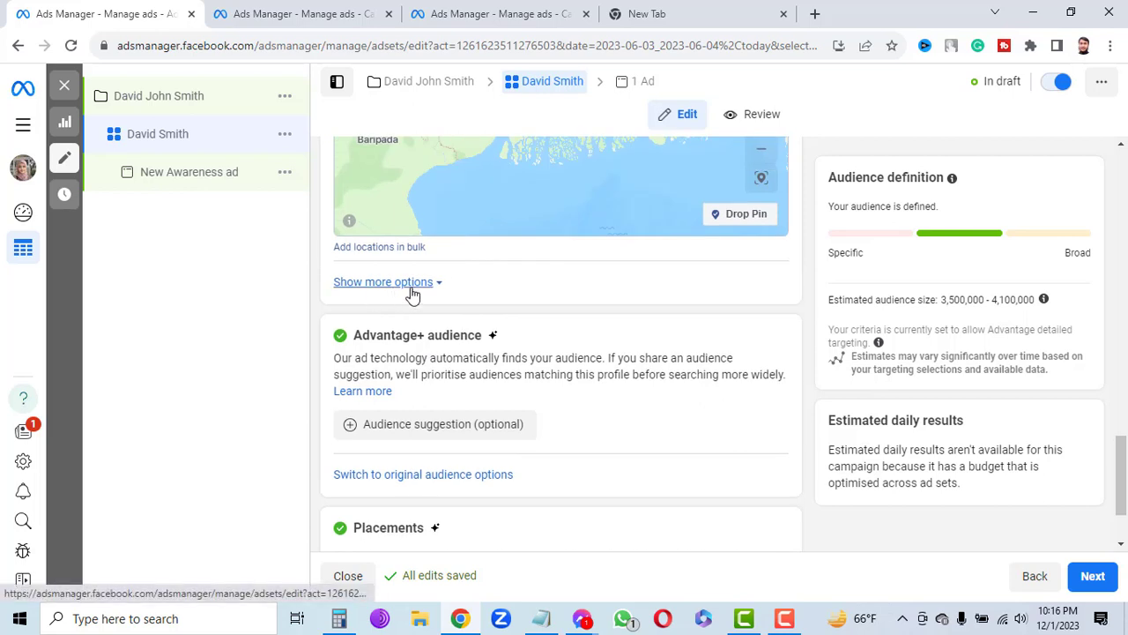
click(424, 282)
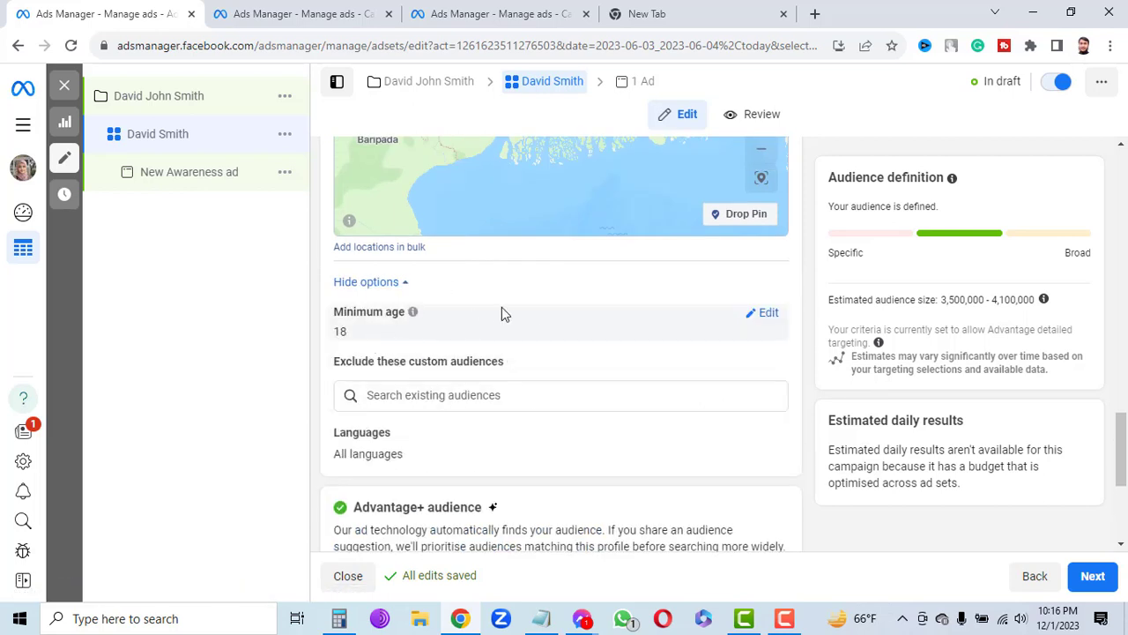
scroll(523, 338, down, 1)
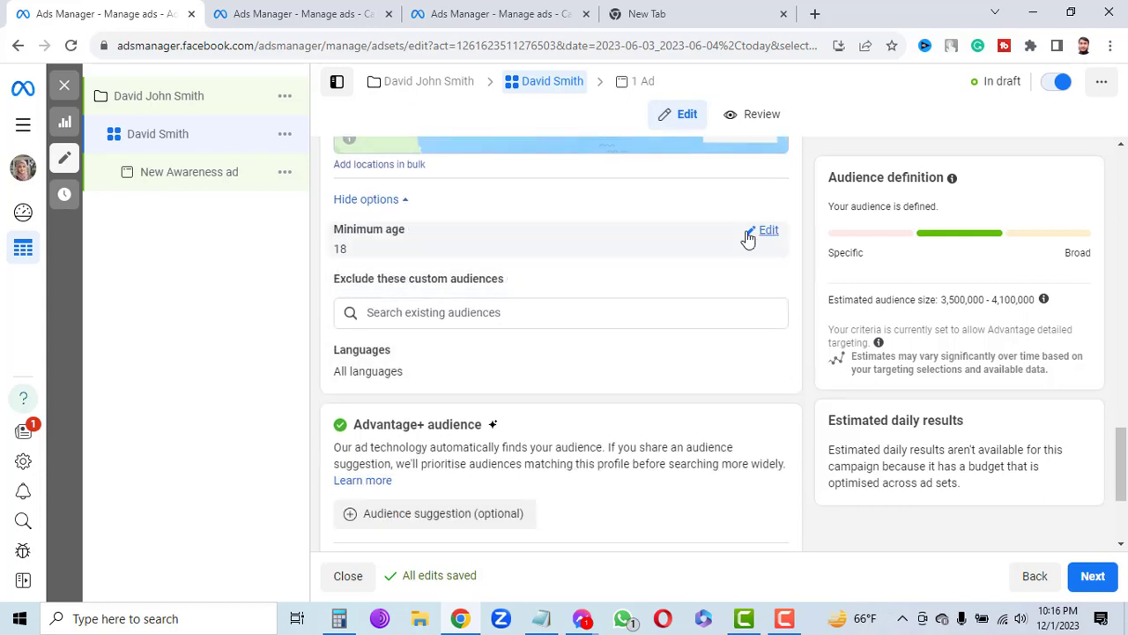
click(746, 233)
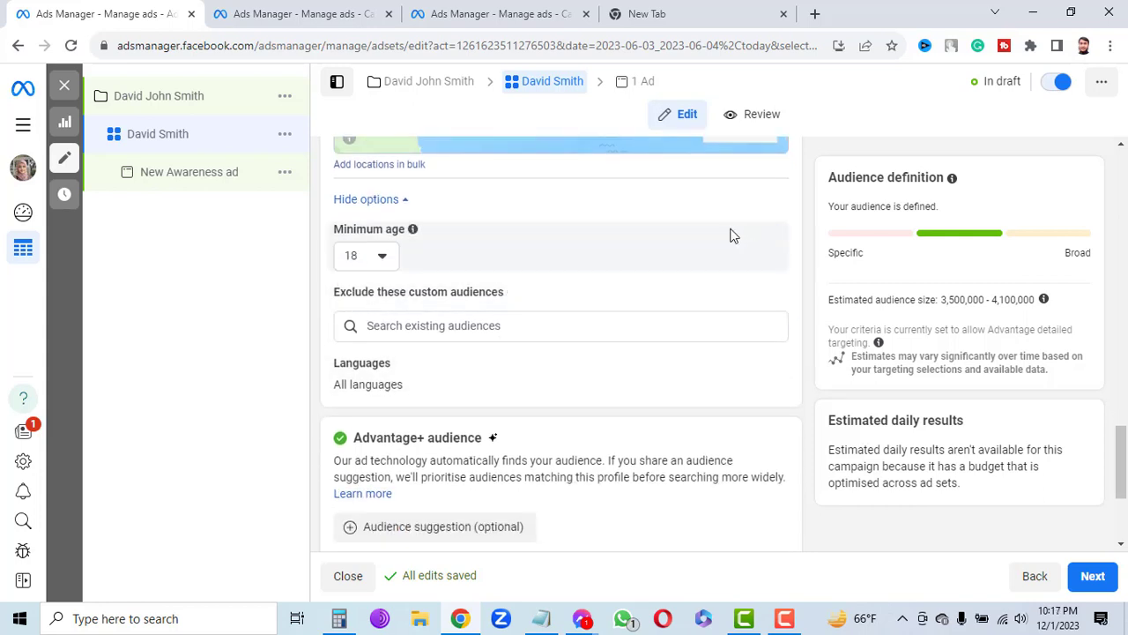
click(380, 254)
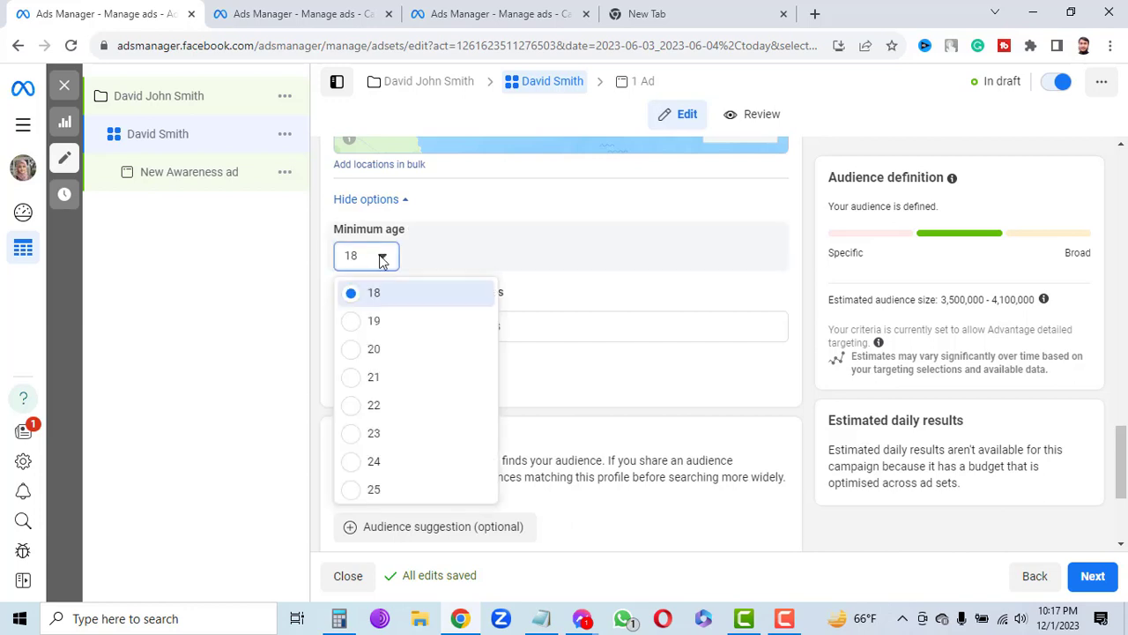
click(379, 350)
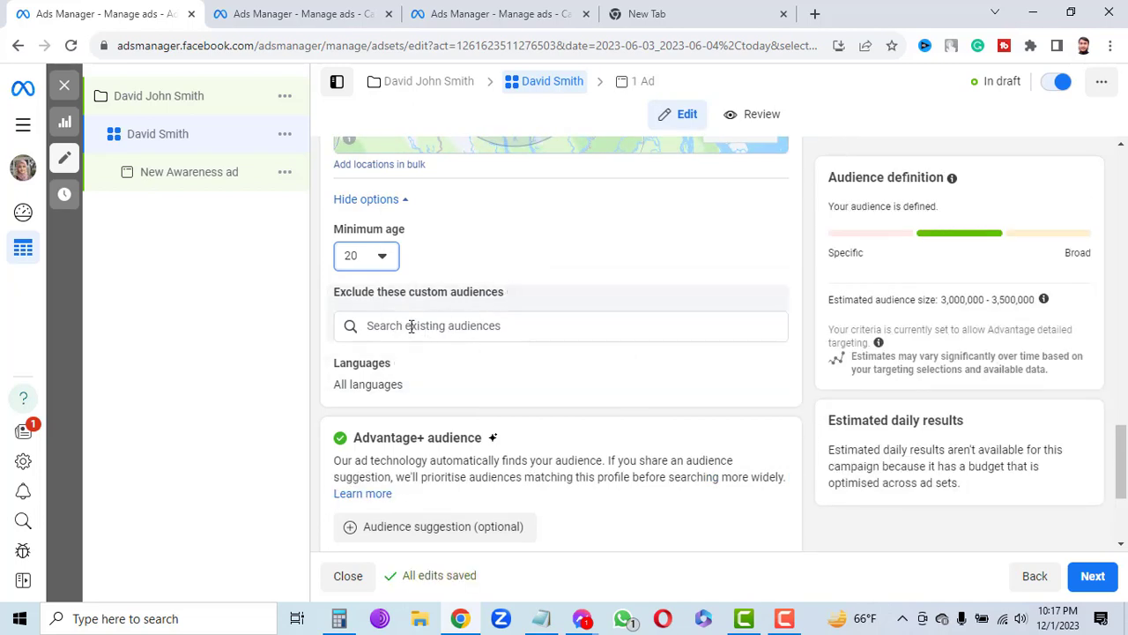
Examine the custom audiences available for exclusion and review the included and excluded locations with their radius values
click(427, 326)
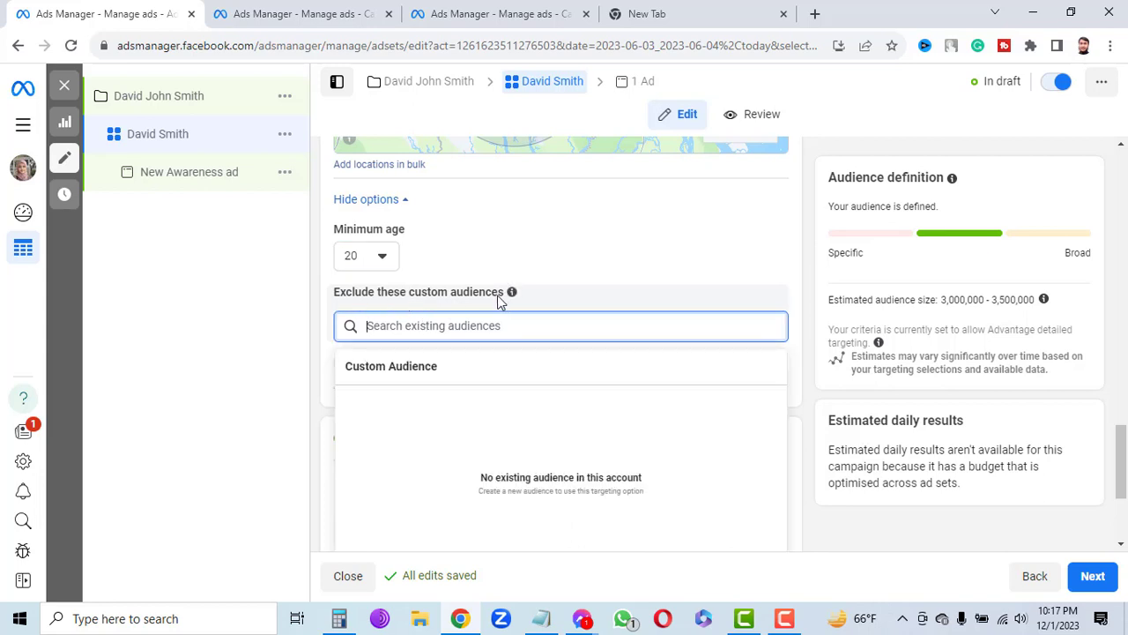
scroll(677, 227, up, 1)
scroll(677, 228, up, 1)
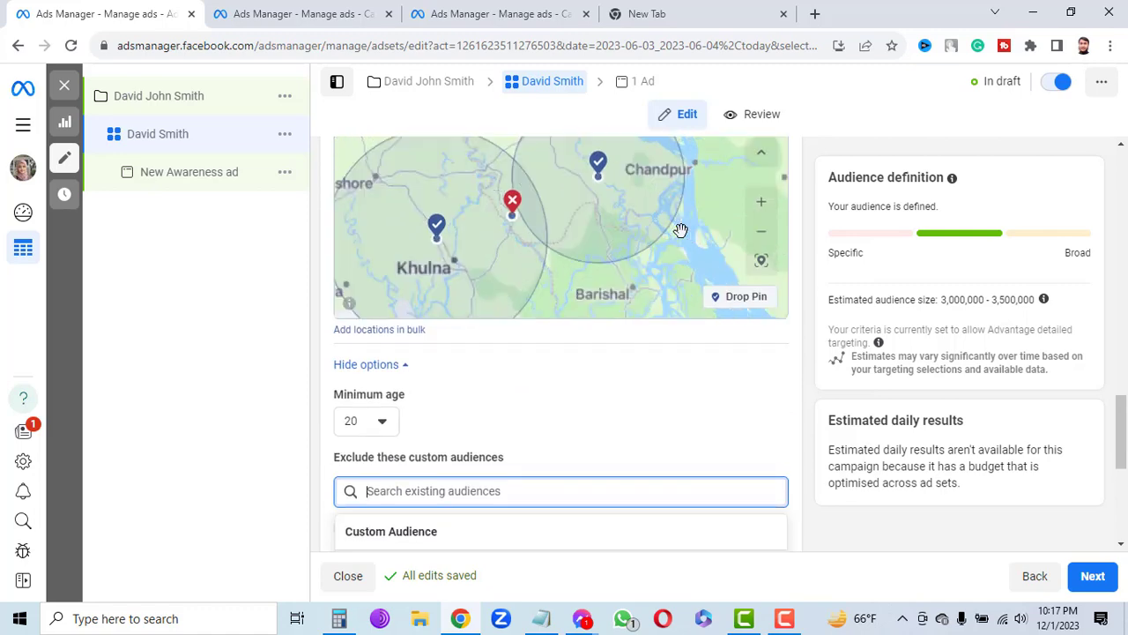
scroll(836, 374, up, 4)
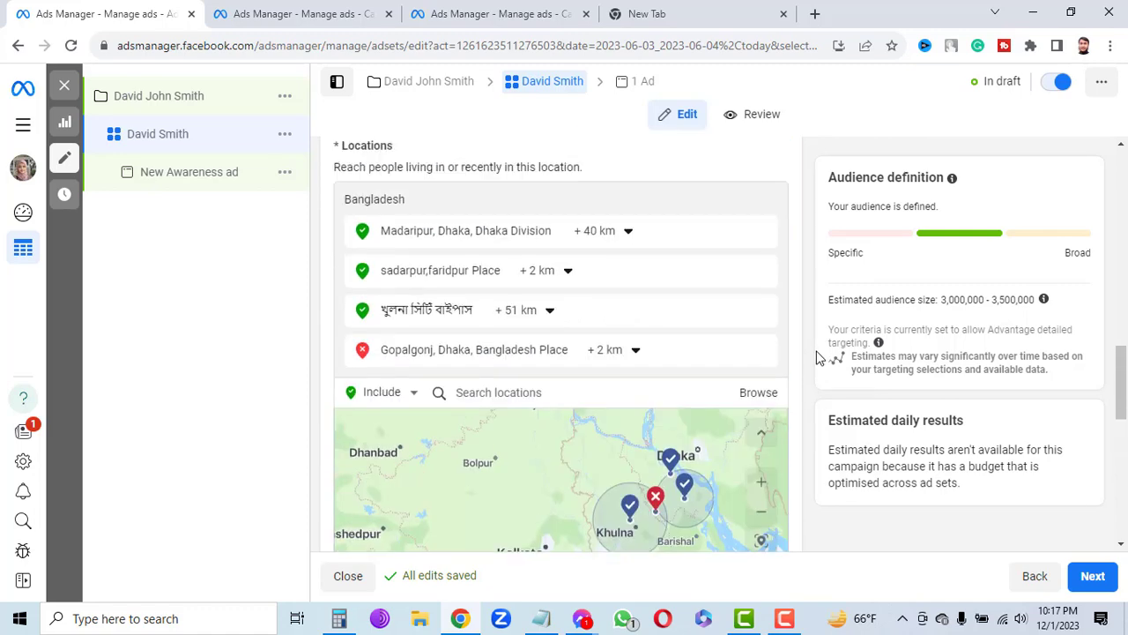
scroll(695, 427, down, 1)
scroll(695, 427, down, 5)
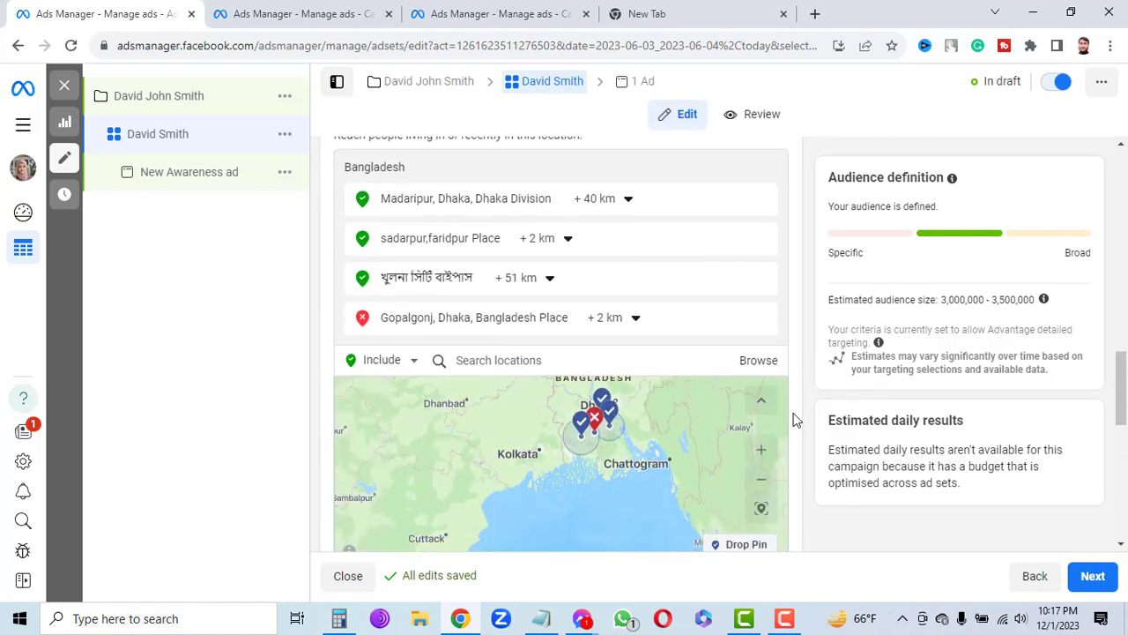
click(697, 326)
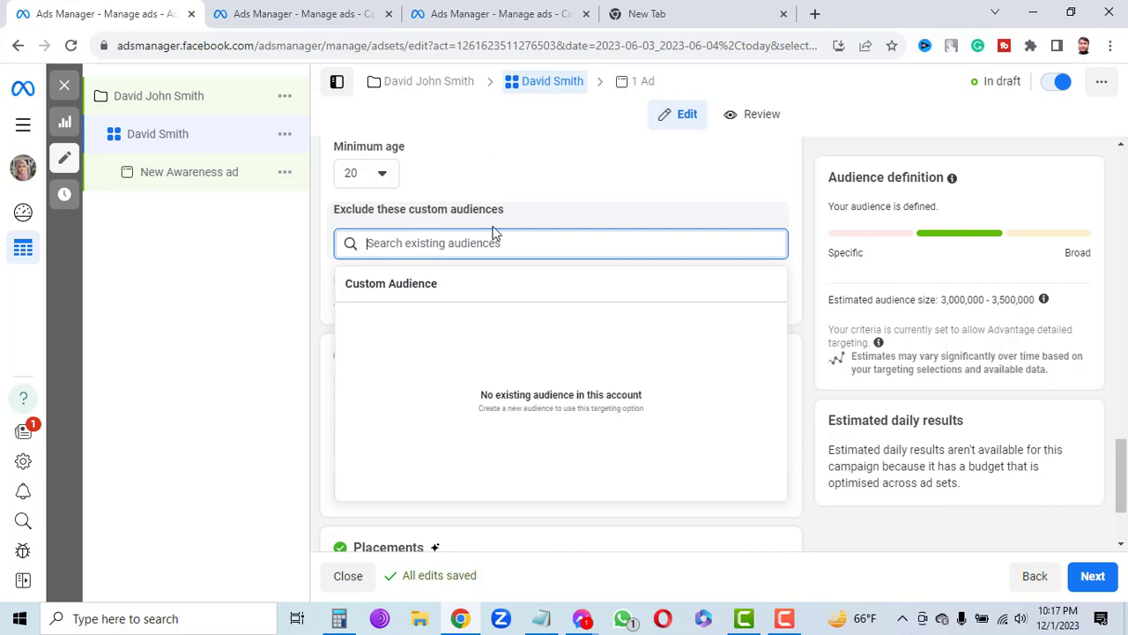
scroll(788, 367, down, 3)
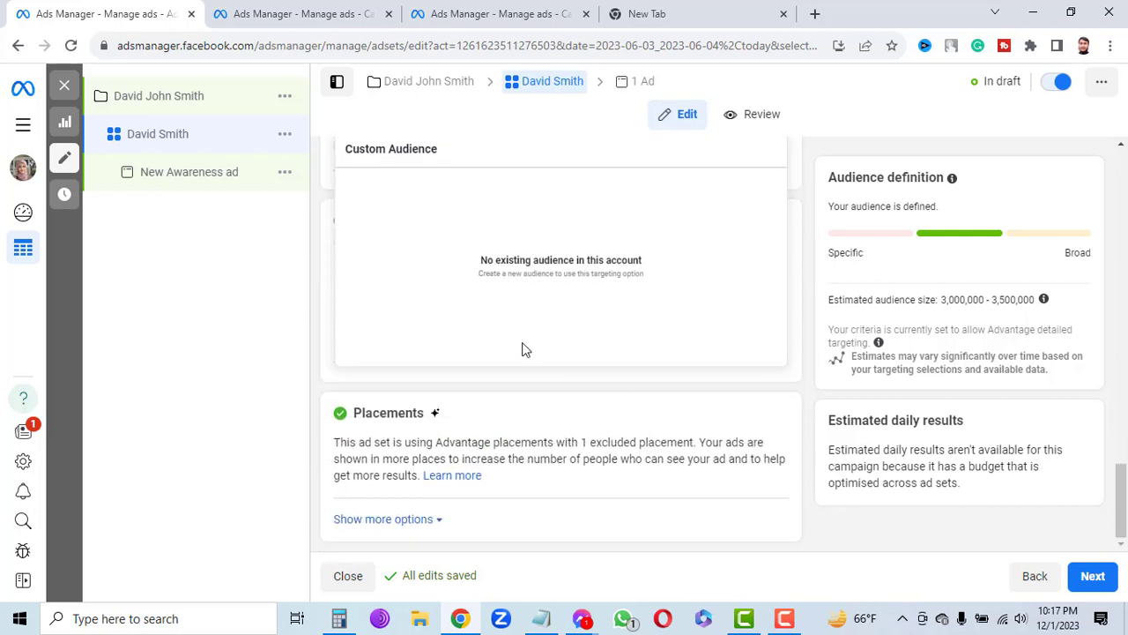
scroll(539, 361, up, 5)
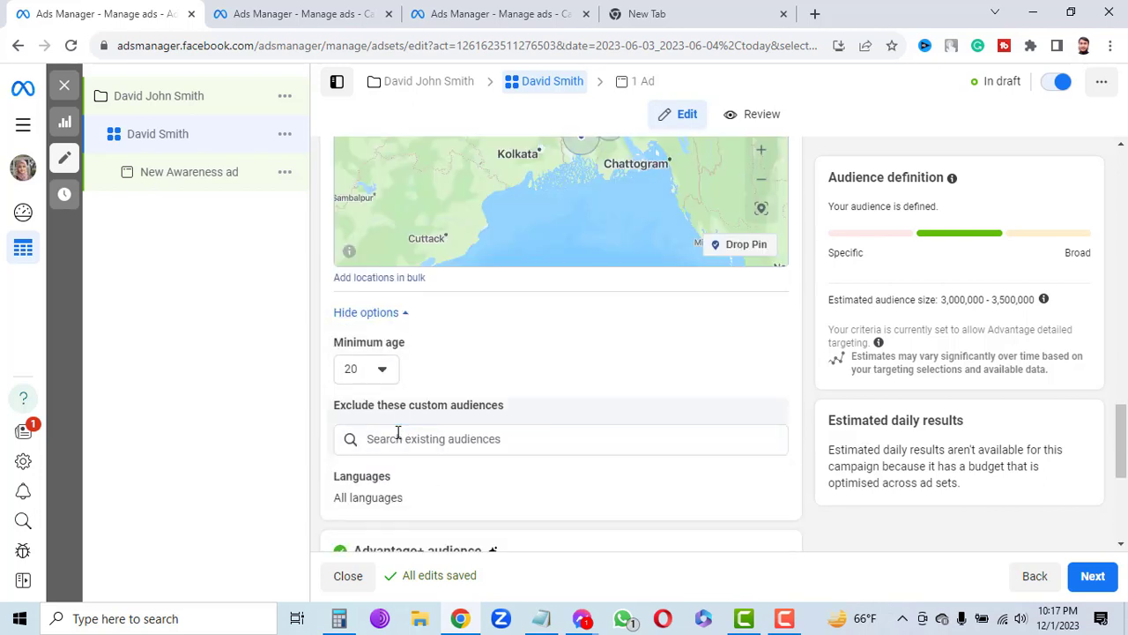
scroll(573, 511, down, 5)
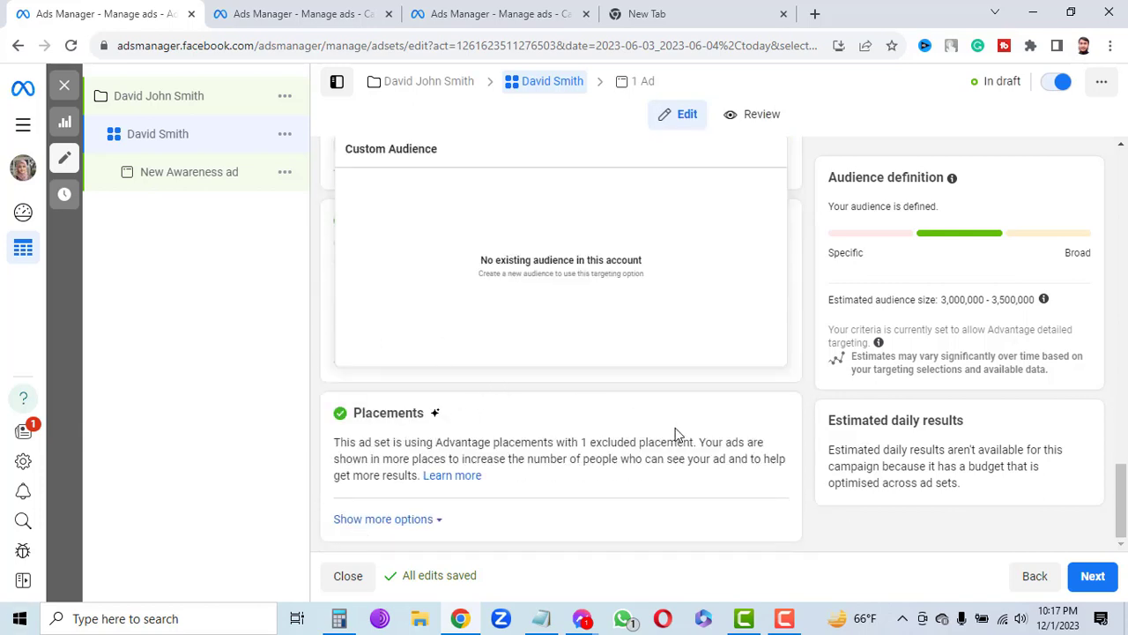
Expand the additional Placements options to view the placement controls and the brand safety and suitability settings
click(428, 521)
click(428, 521)
scroll(582, 370, down, 2)
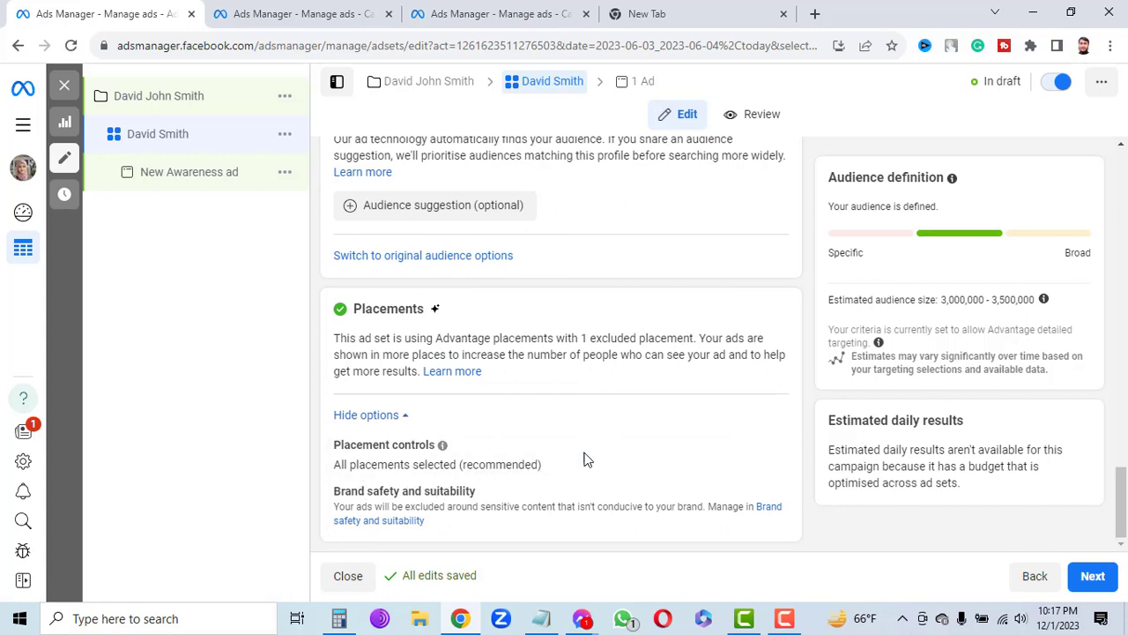
Edit the audience languages, search for "eng" and add English (All)
scroll(557, 478, up, 3)
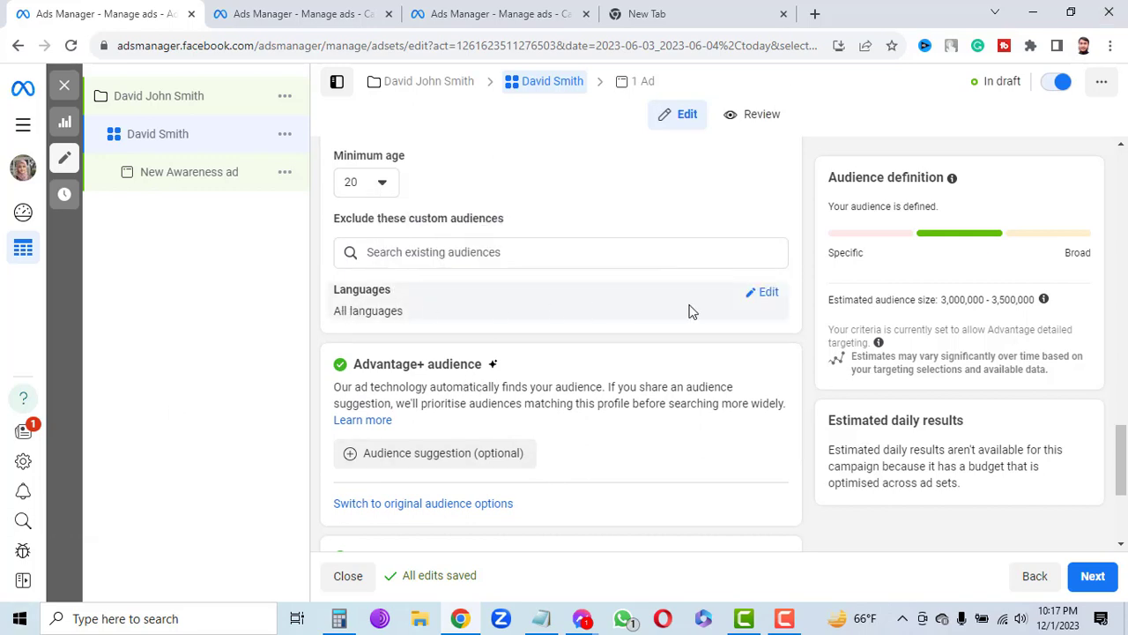
click(777, 292)
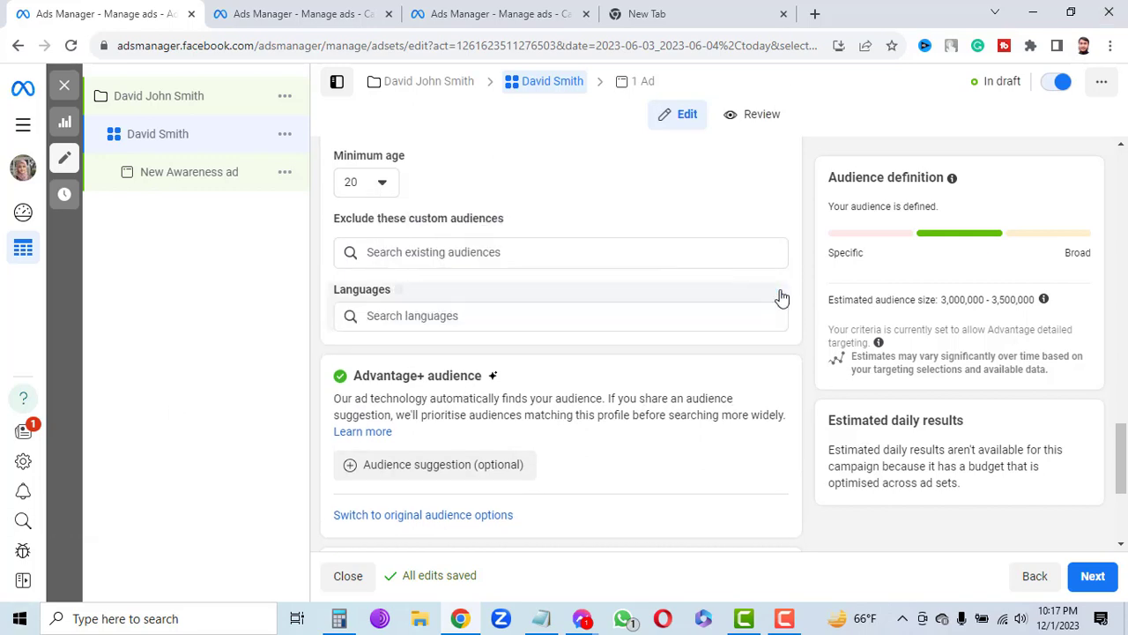
click(402, 315)
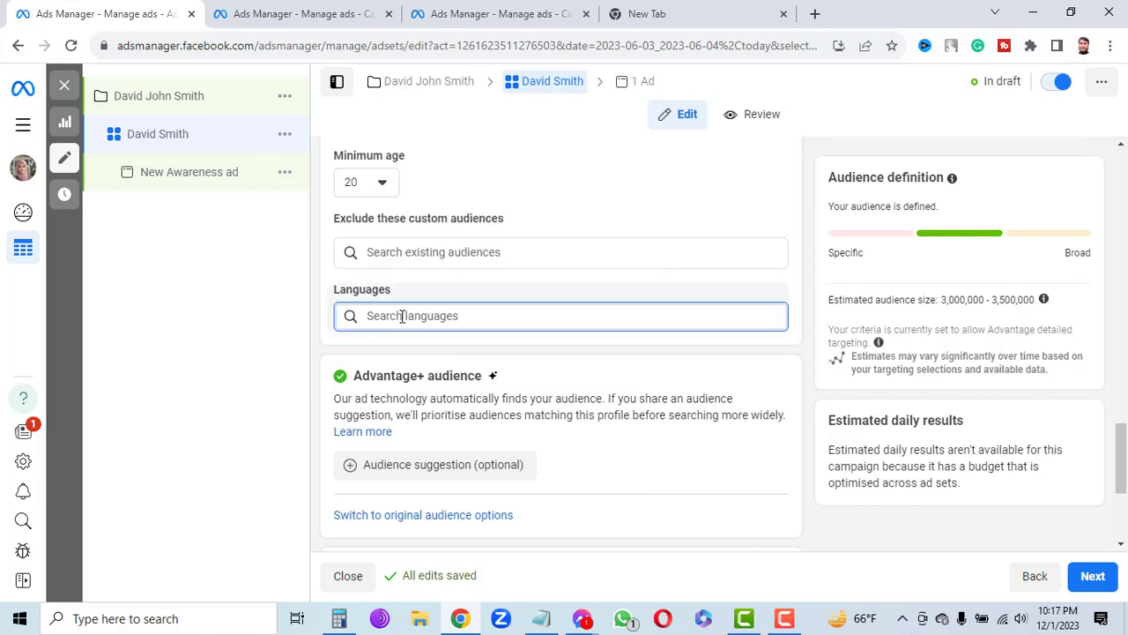
text(eng)
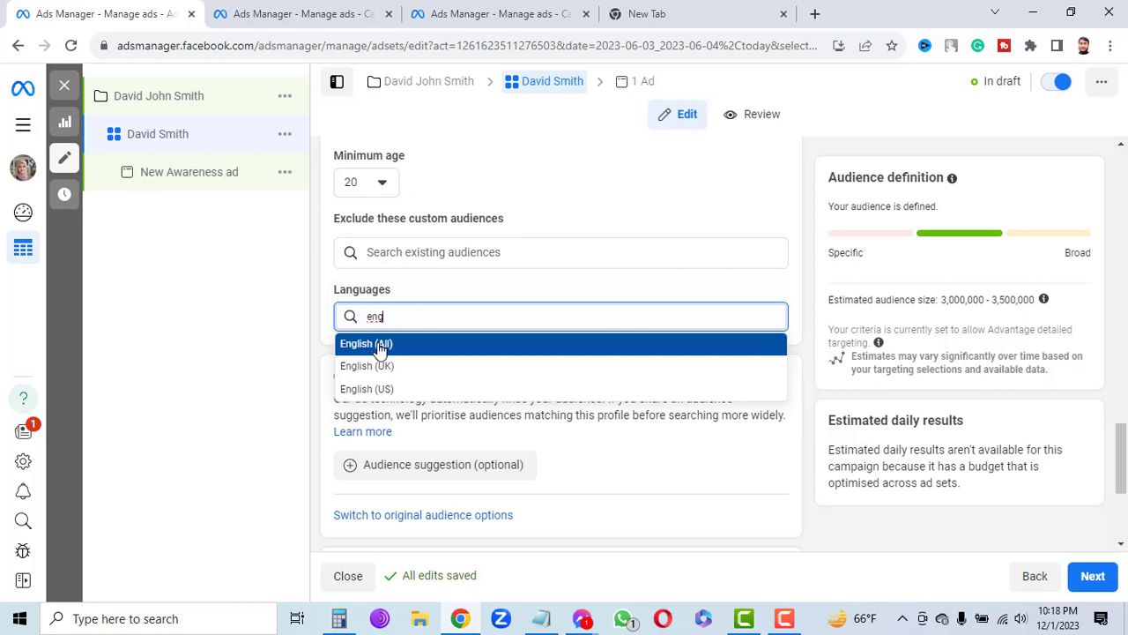
click(381, 346)
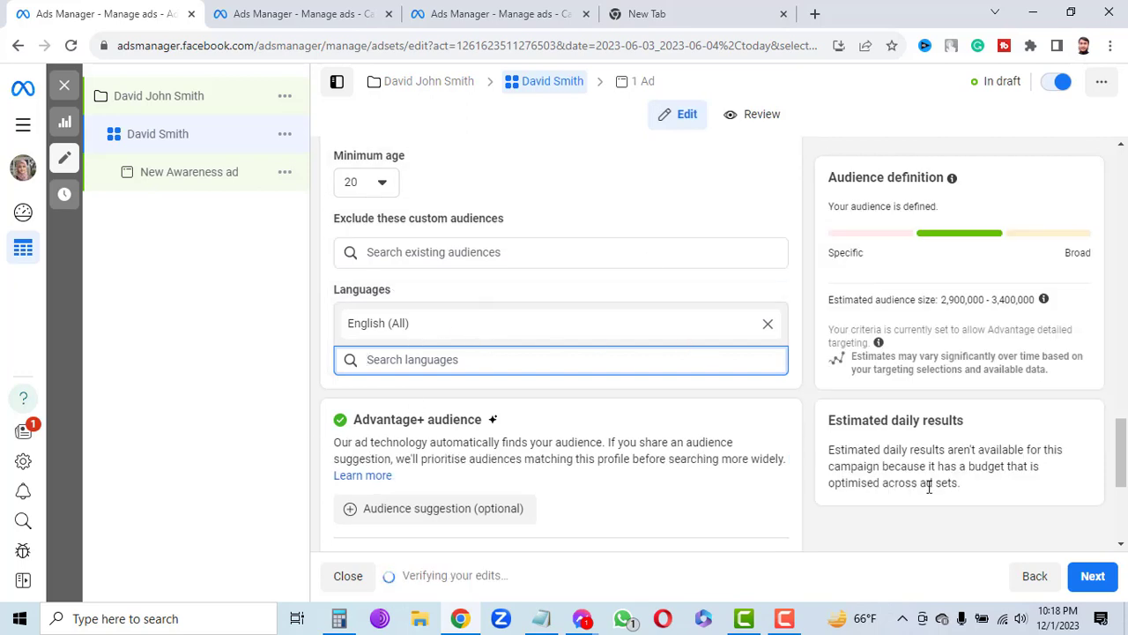
Search the audience languages for "benga" and add Bengali as a further language
scroll(536, 473, down, 3)
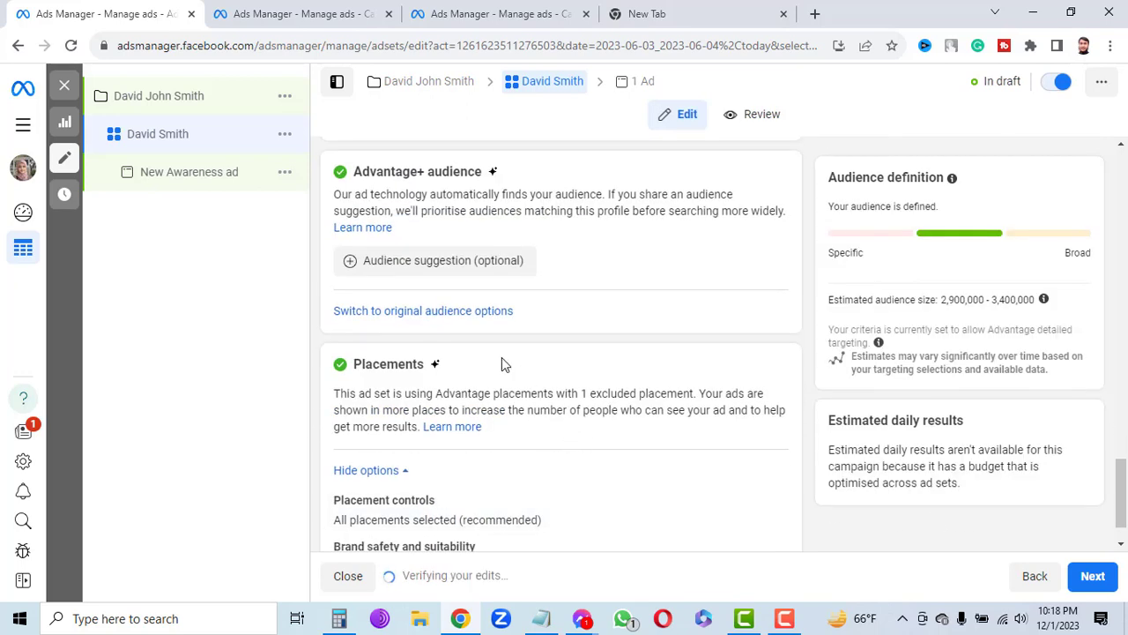
scroll(493, 387, up, 2)
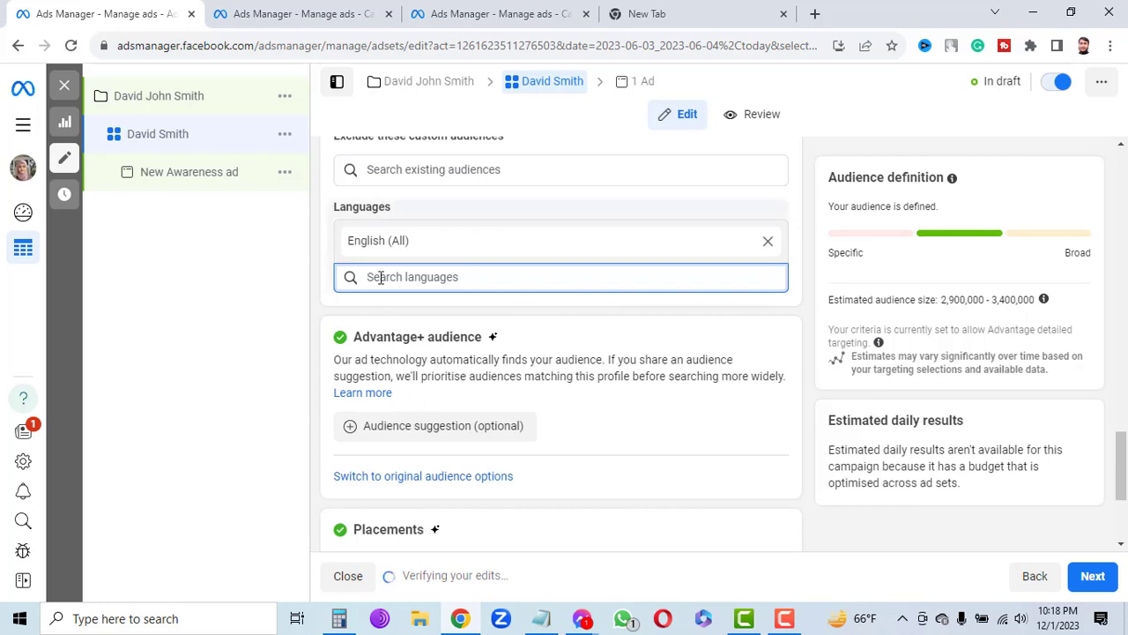
text(b)
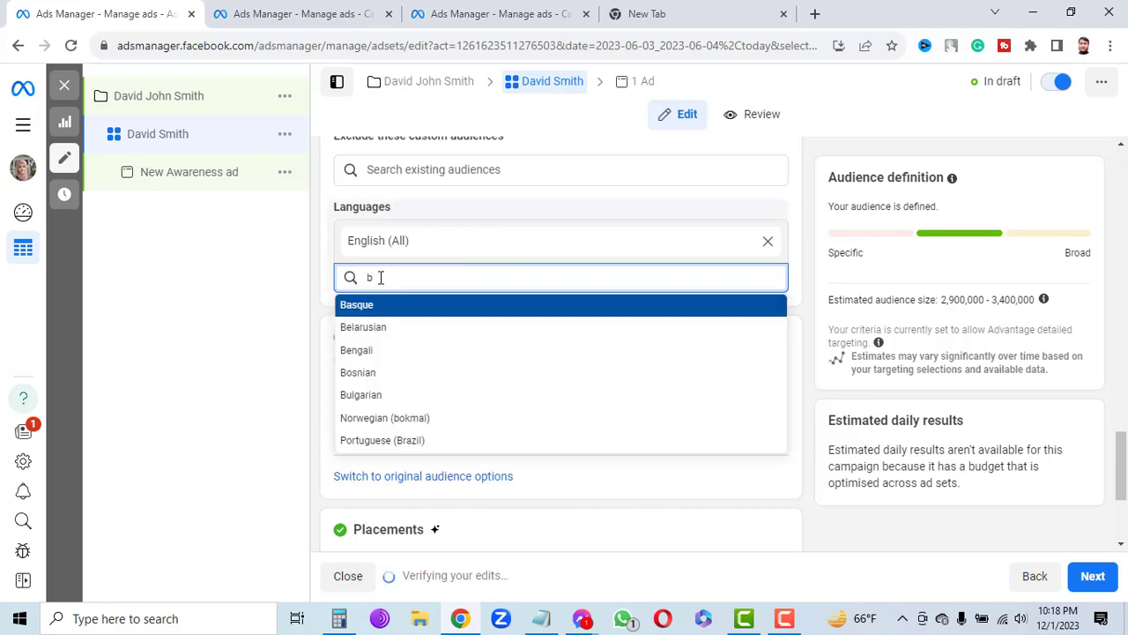
text(a)
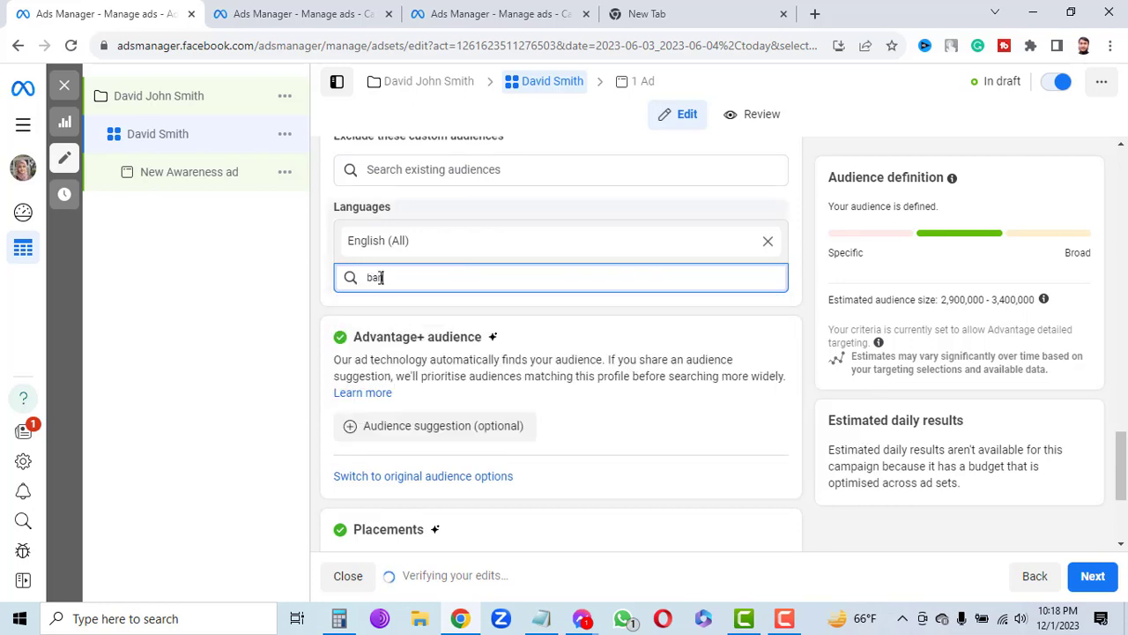
key(BackSpace)
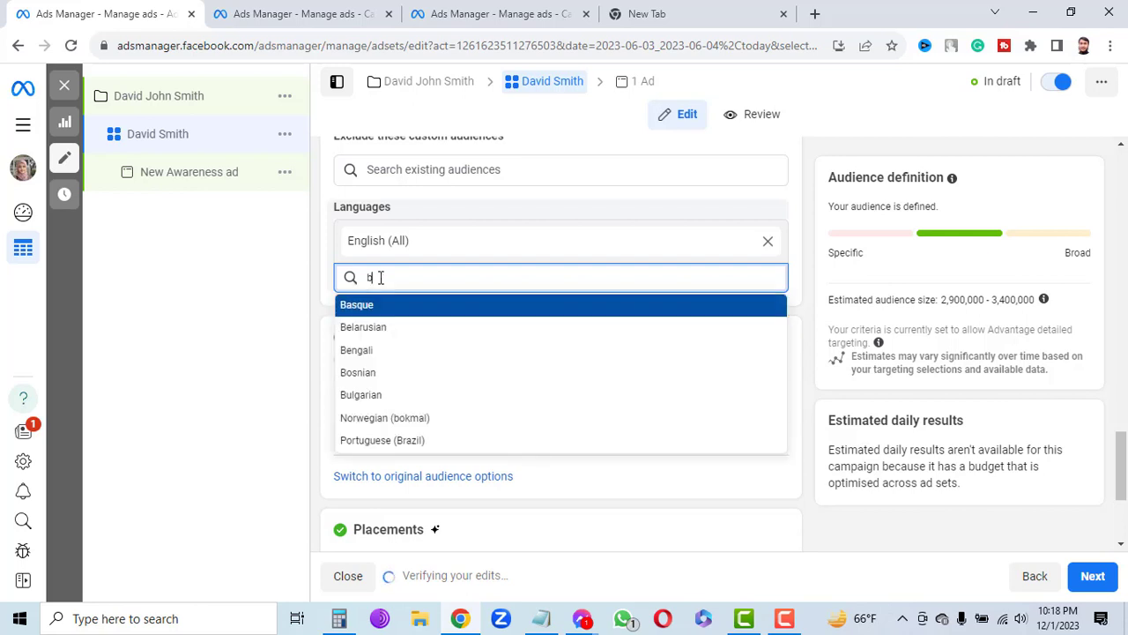
text(enga)
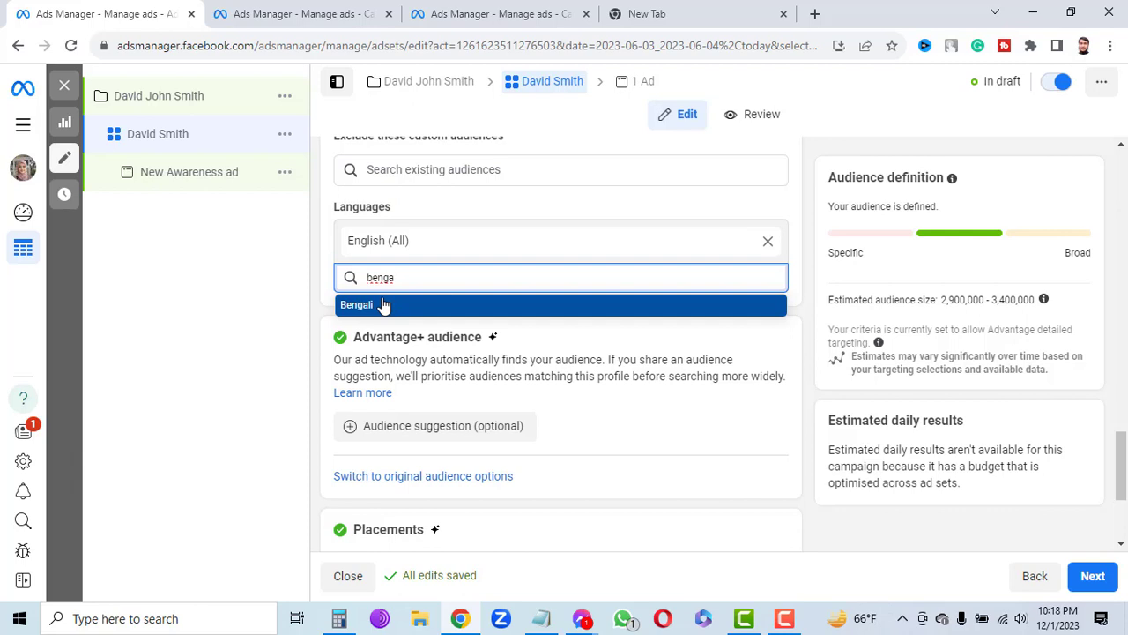
click(383, 304)
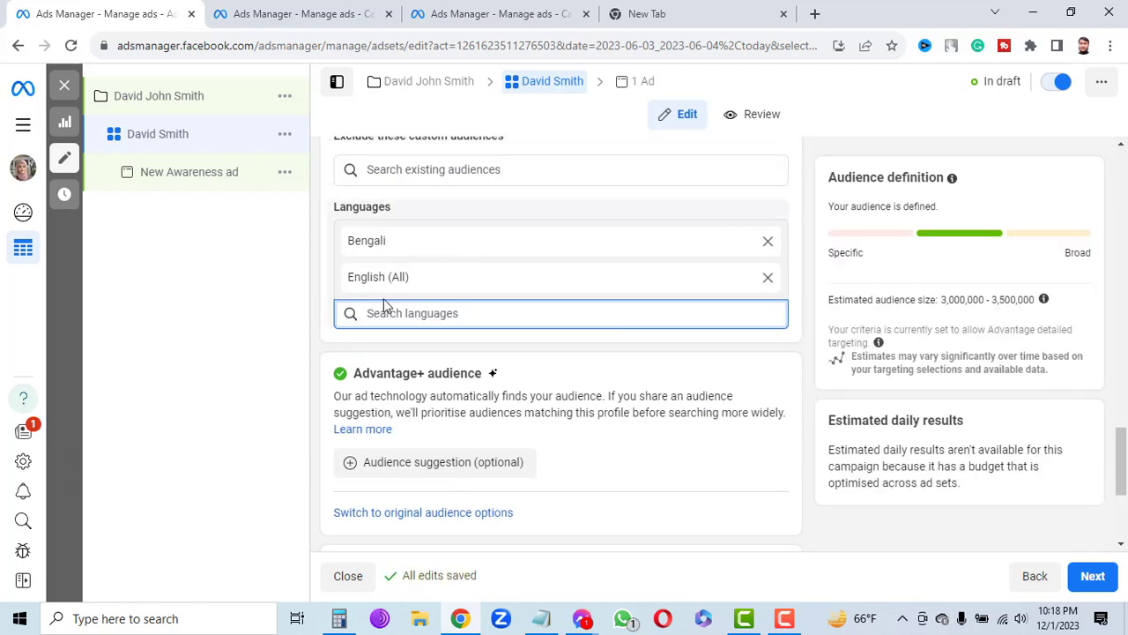
Edit the placement controls and include Messenger Stories among the ad set's placements
scroll(727, 388, down, 3)
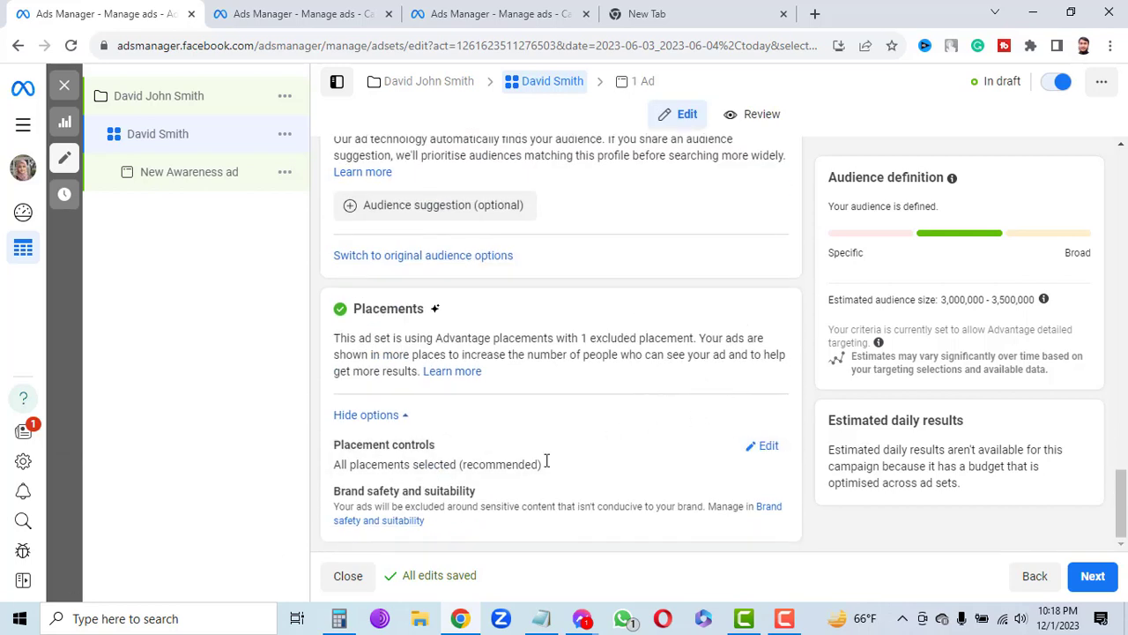
click(763, 446)
scroll(578, 416, down, 2)
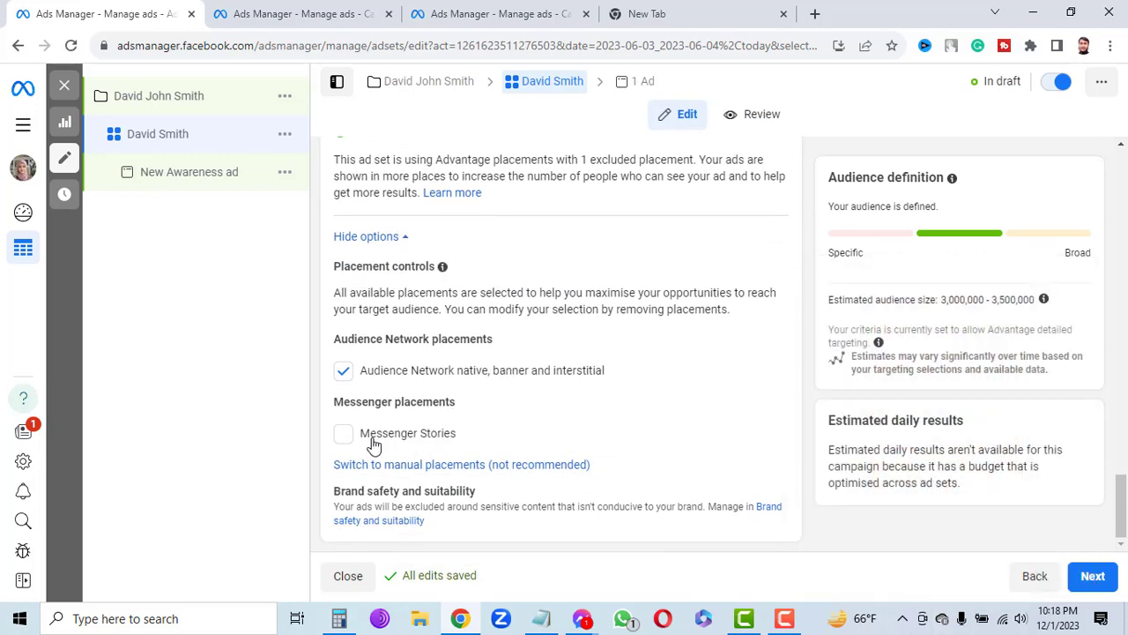
mouse_move(440, 441)
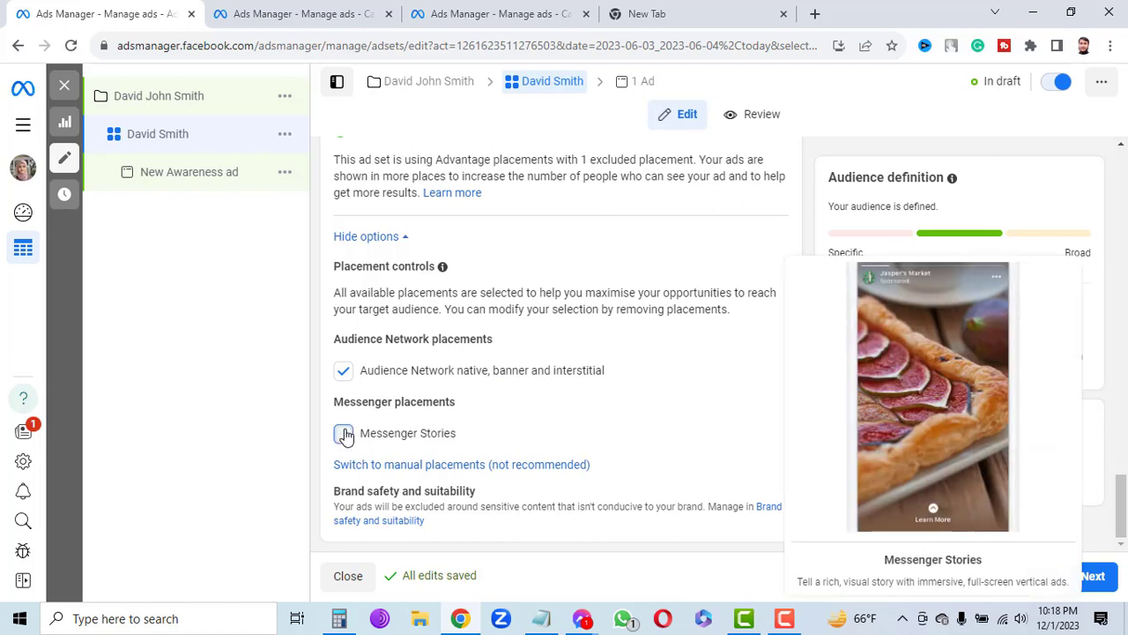
click(342, 437)
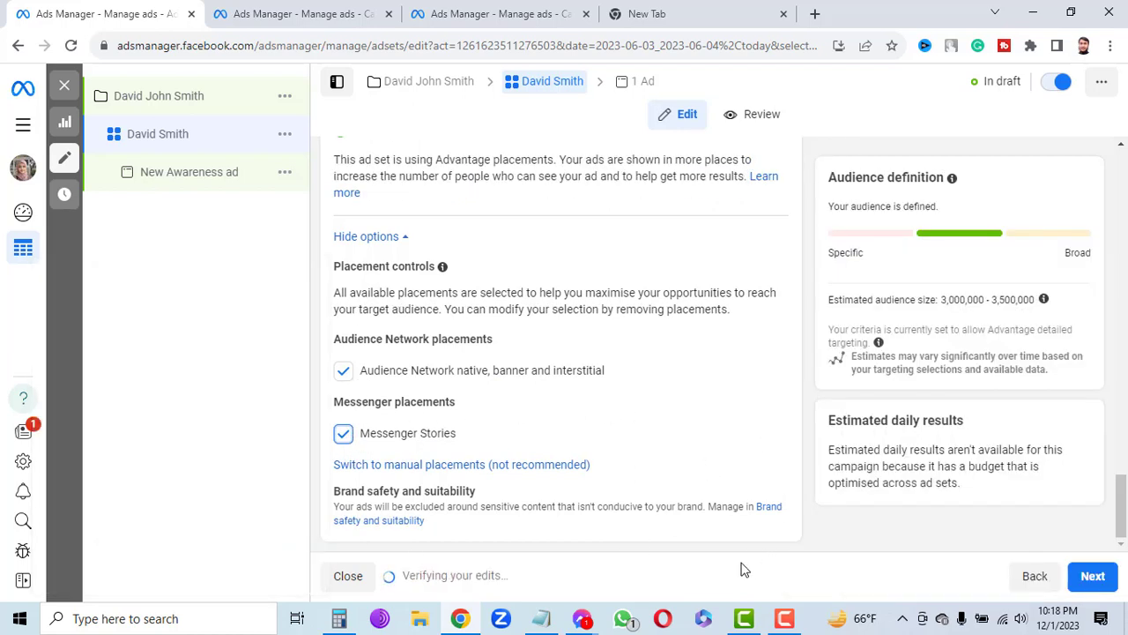
Continue to the ad level and rename the ad HSC Admission Notice
scroll(608, 508, up, 5)
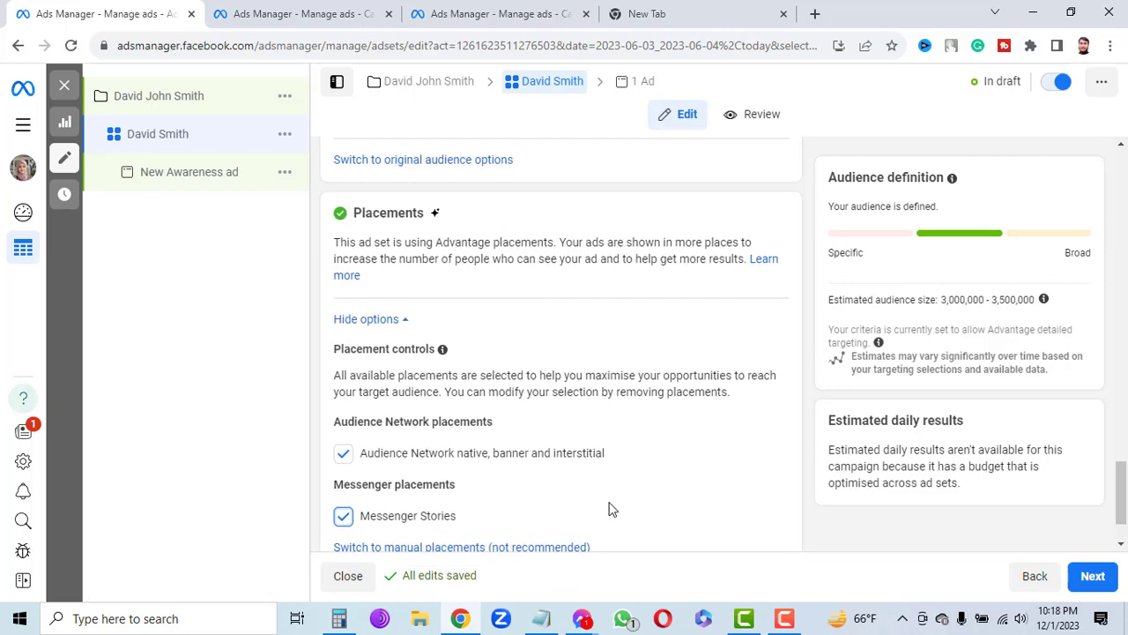
scroll(608, 508, up, 5)
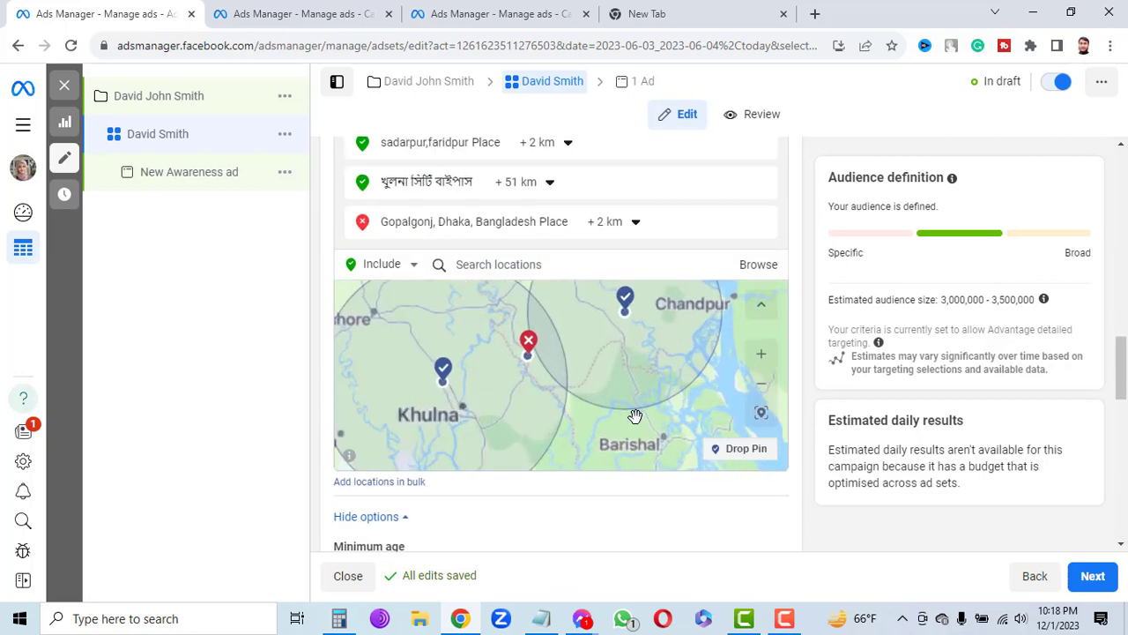
click(1093, 577)
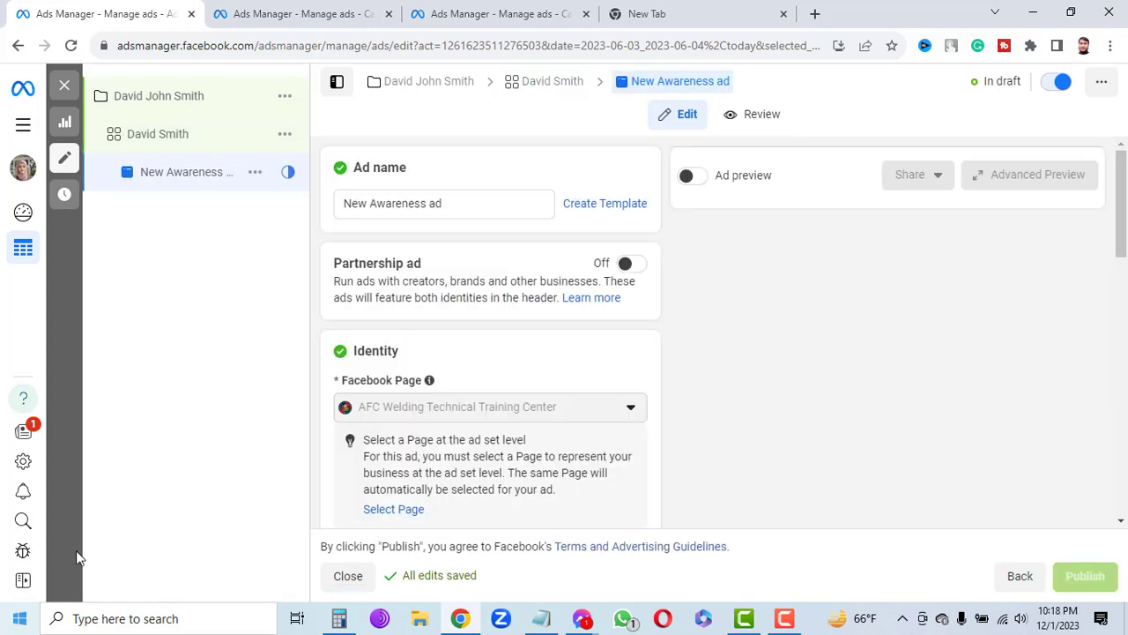
click(455, 204)
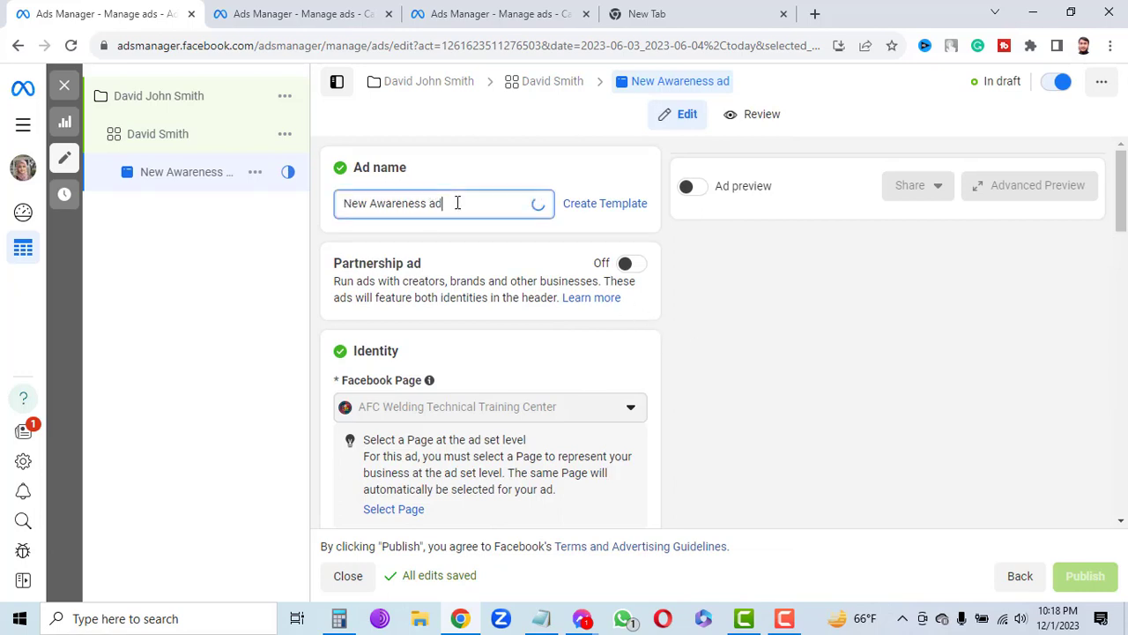
drag(455, 204, 342, 217)
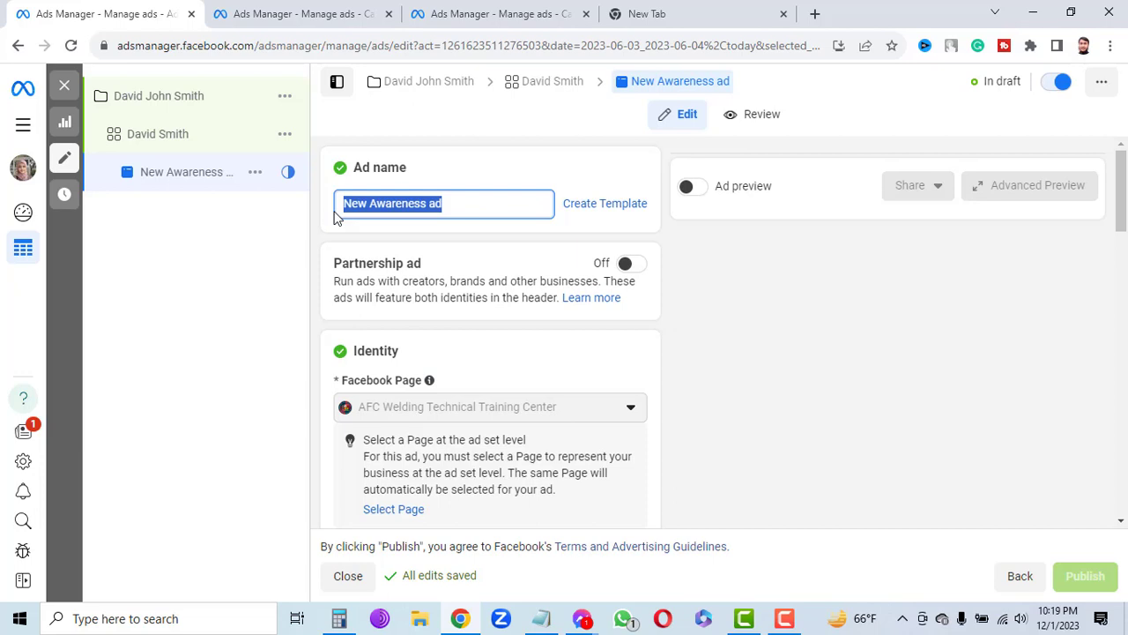
text(H)
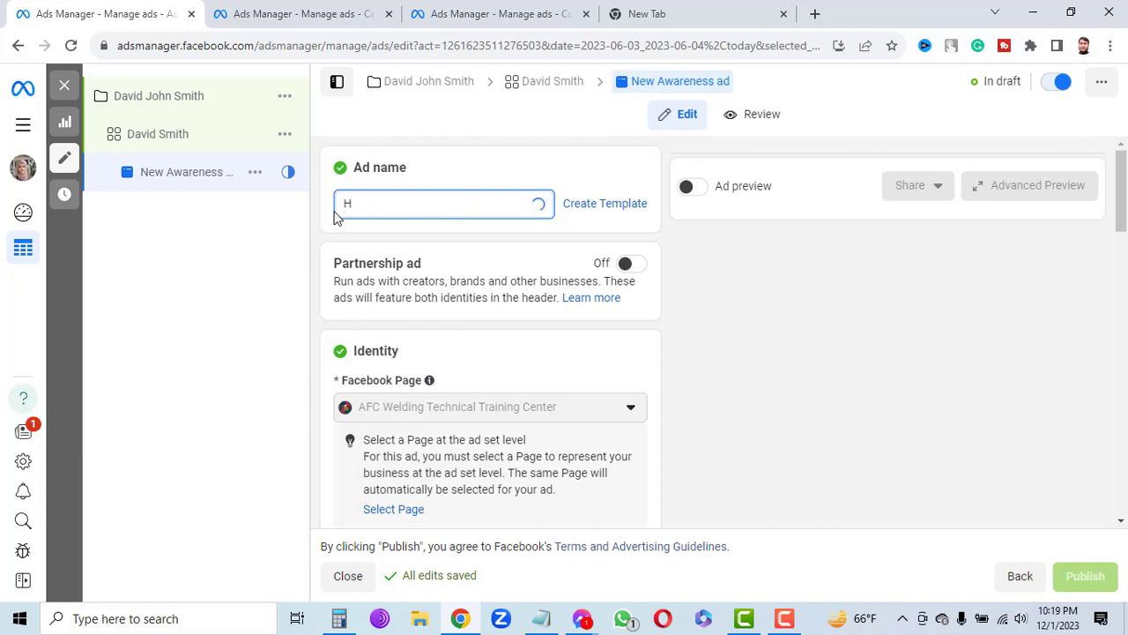
text(S)
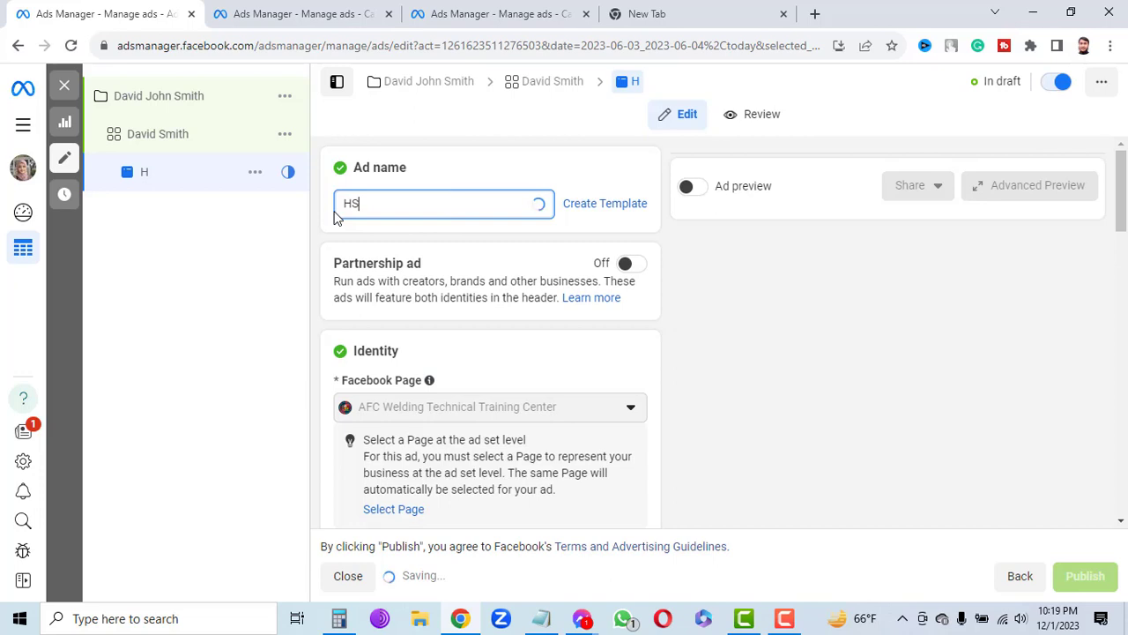
text(C )
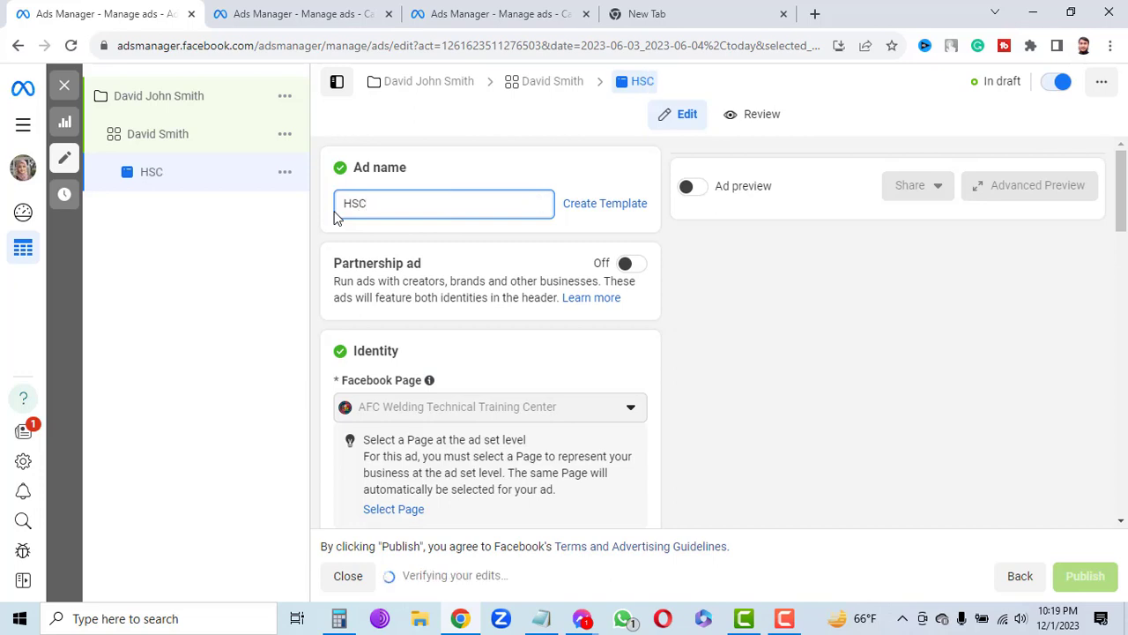
text(Admission)
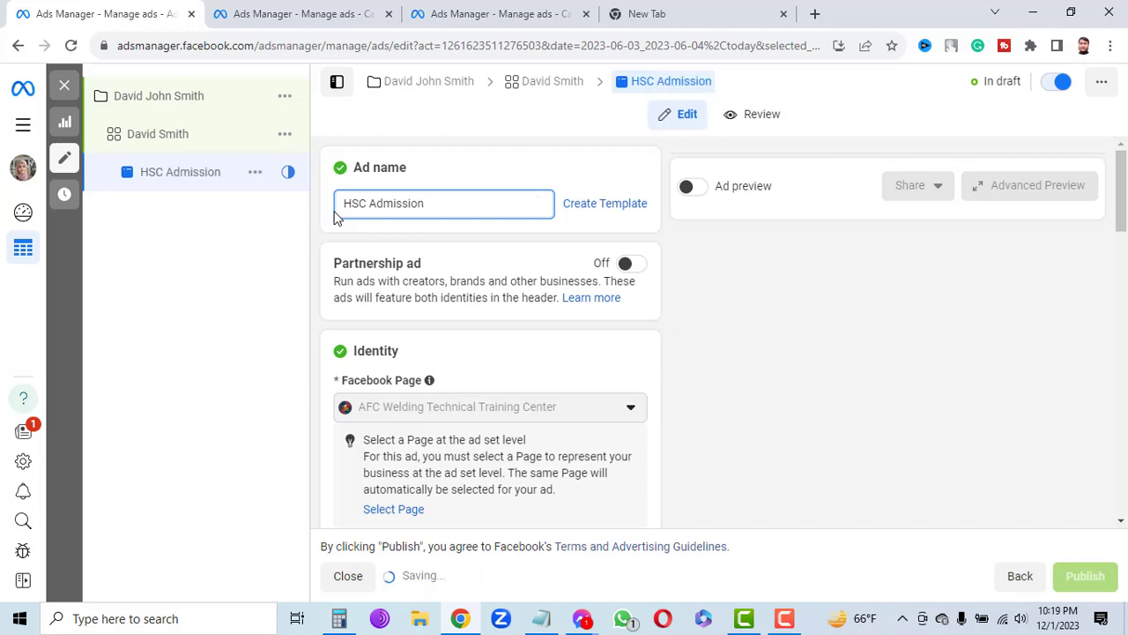
text( nNo)
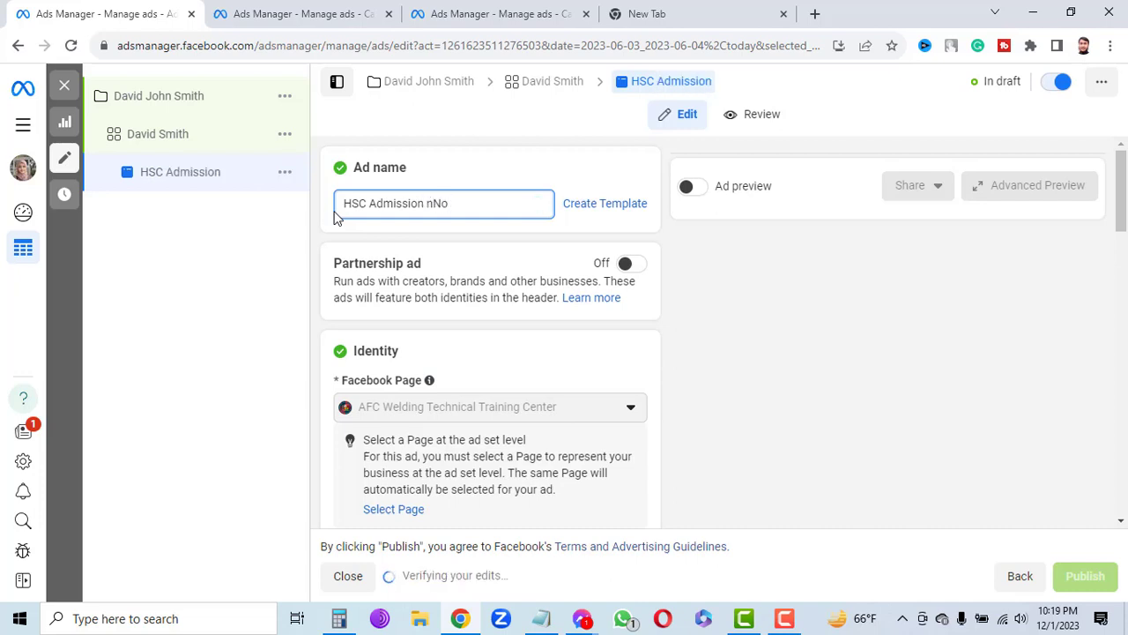
text(tice)
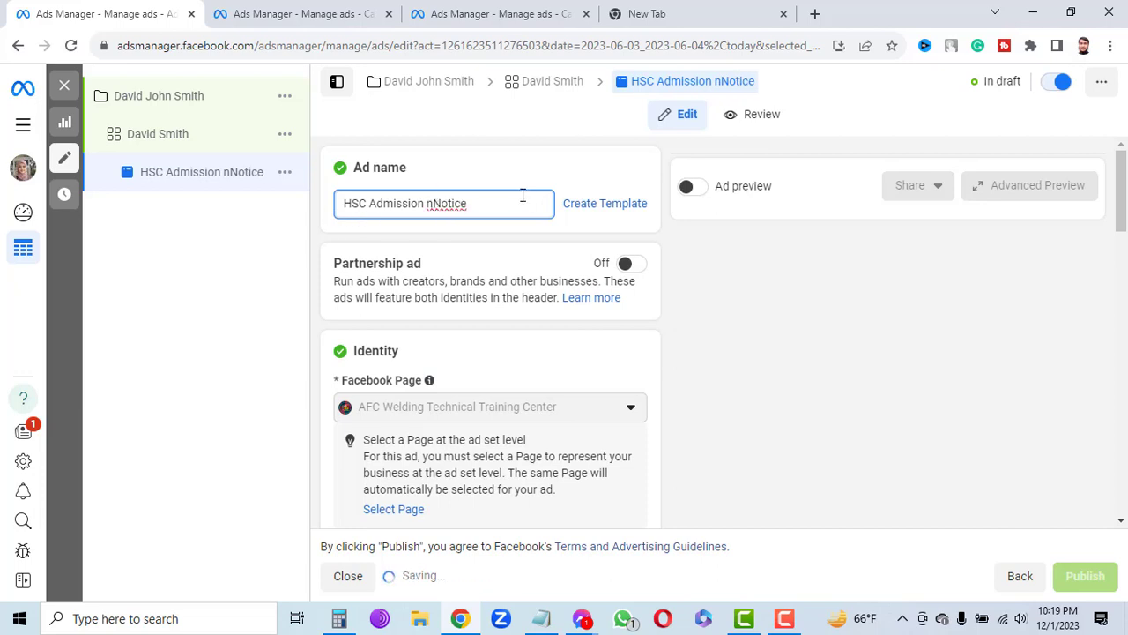
key(ctrl+Left)
key(Delete)
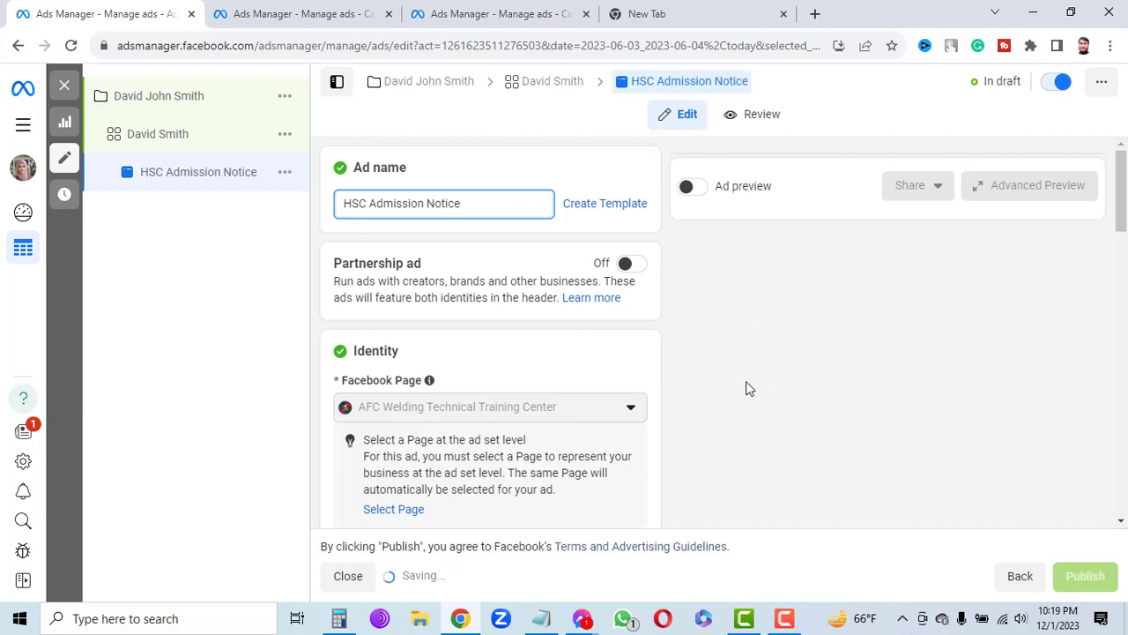
drag(743, 186, 747, 186)
scroll(732, 352, down, 2)
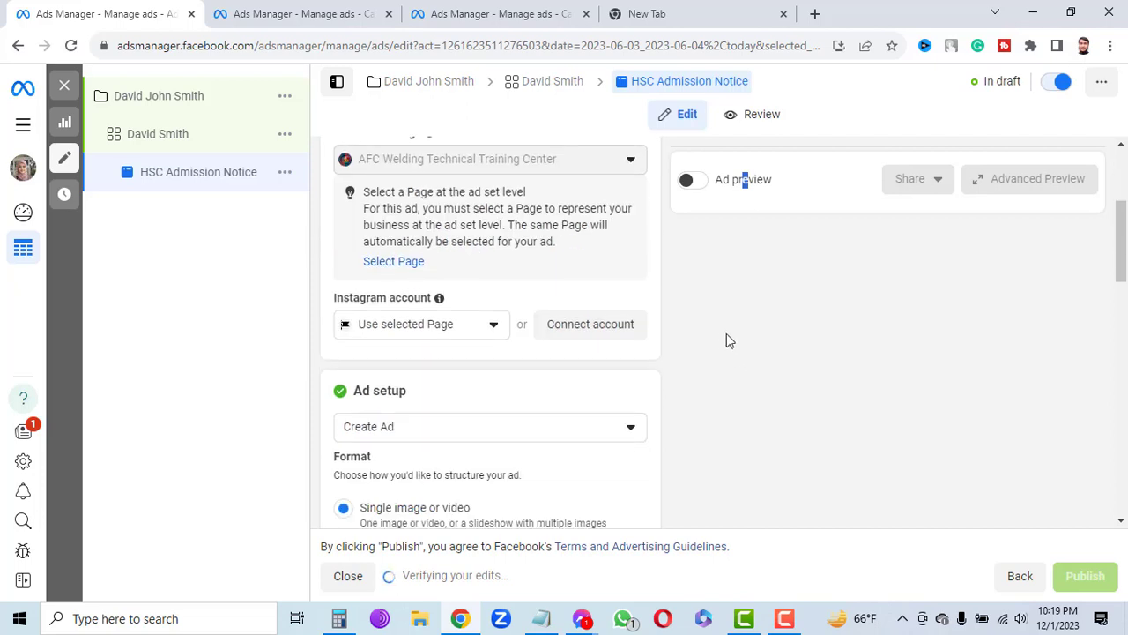
scroll(701, 342, up, 3)
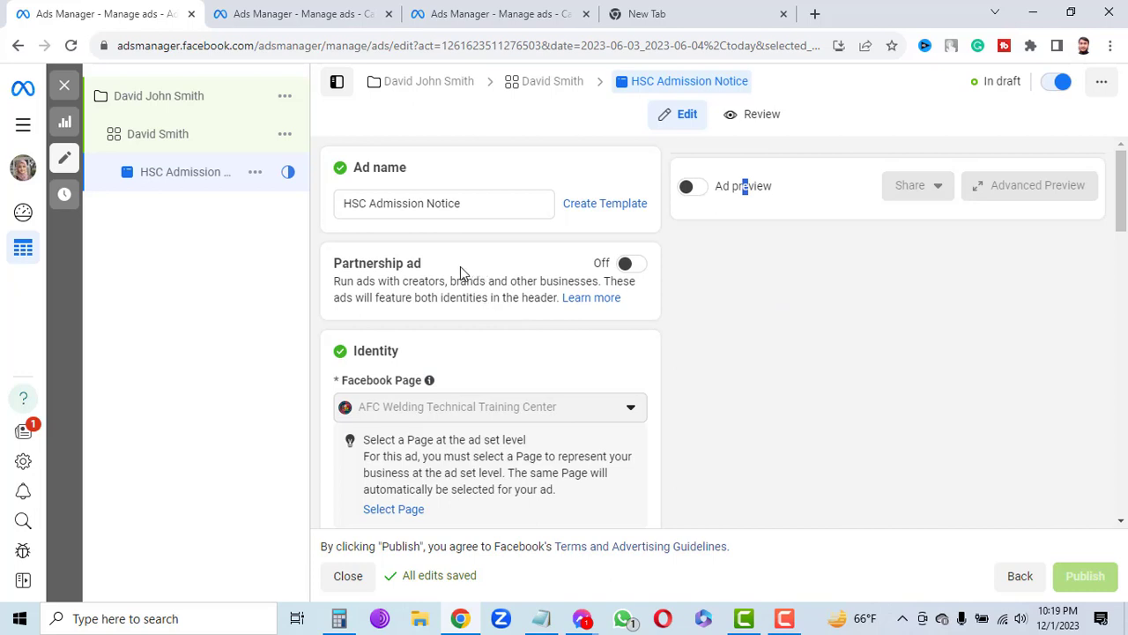
drag(471, 203, 358, 222)
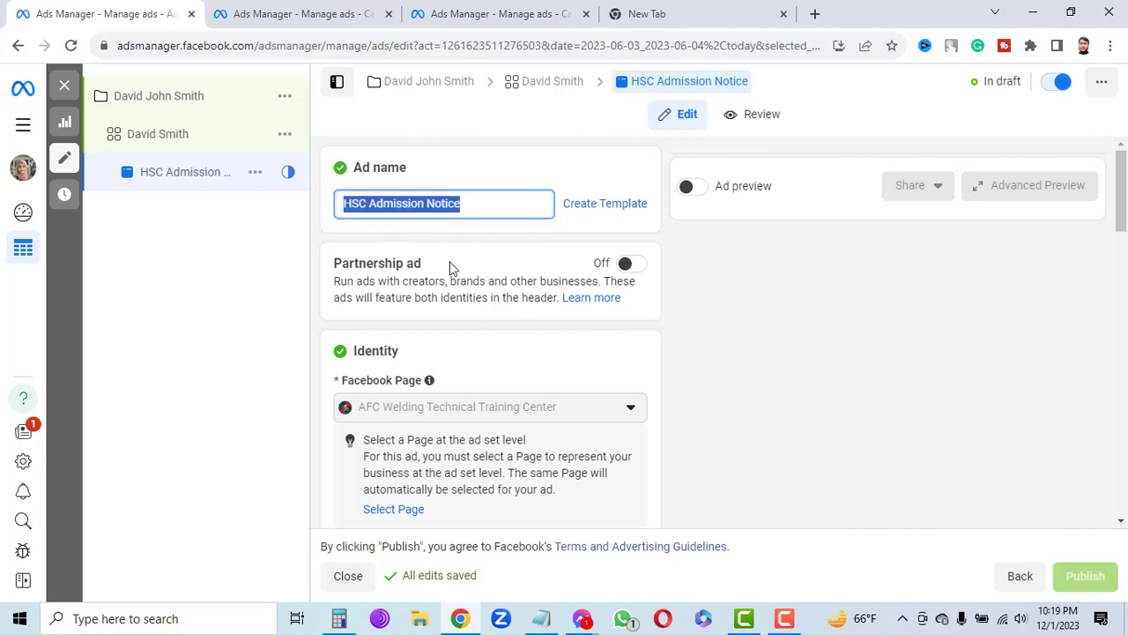
click(806, 342)
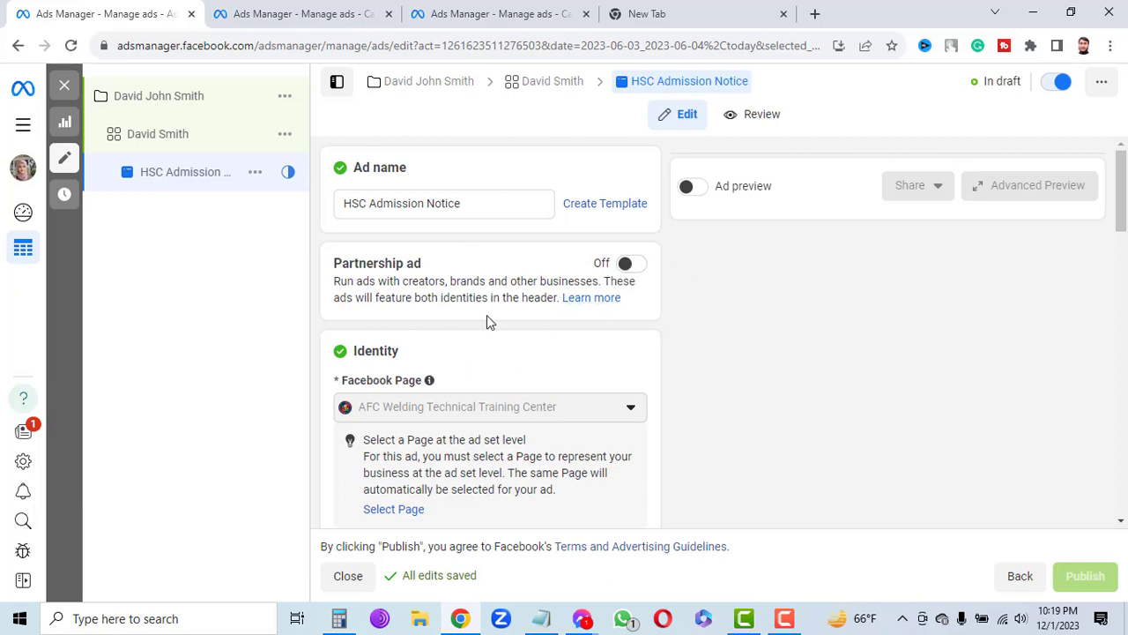
Turn on the ad preview and add the 1280 × 720 "Blue & White" account image as the ad media, keeping the original crops
click(694, 193)
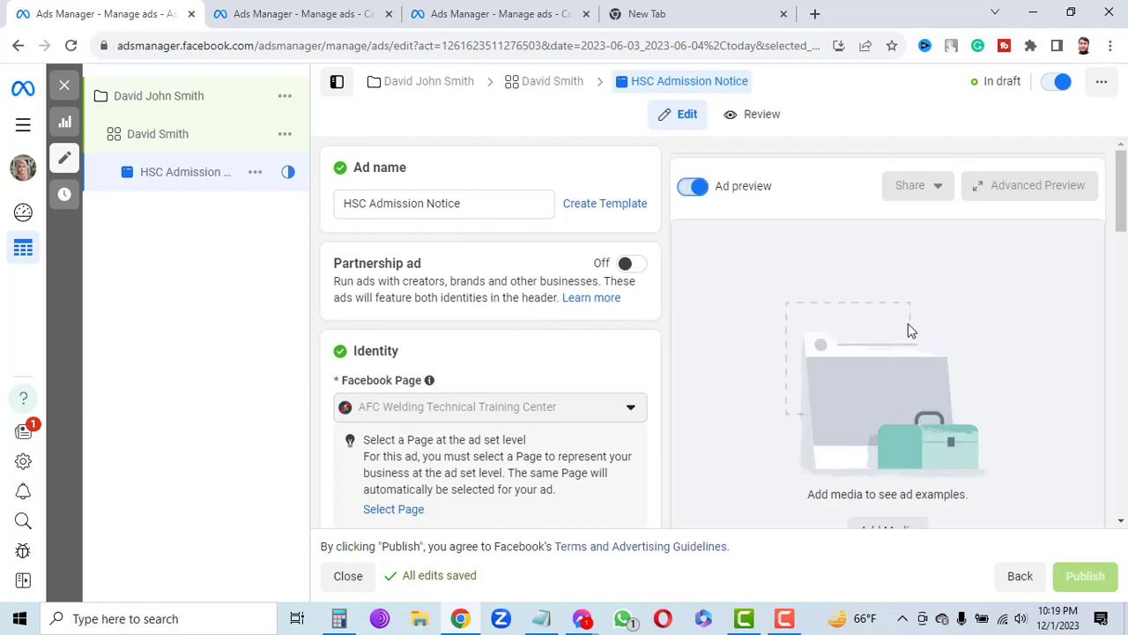
scroll(655, 397, down, 3)
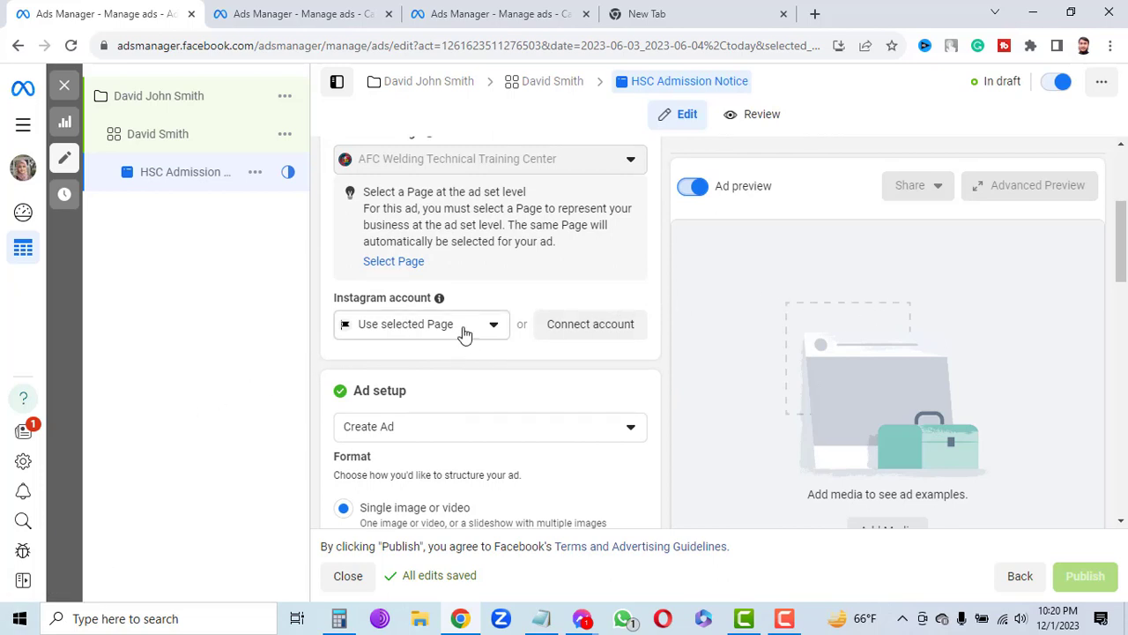
scroll(800, 344, down, 1)
scroll(805, 343, down, 2)
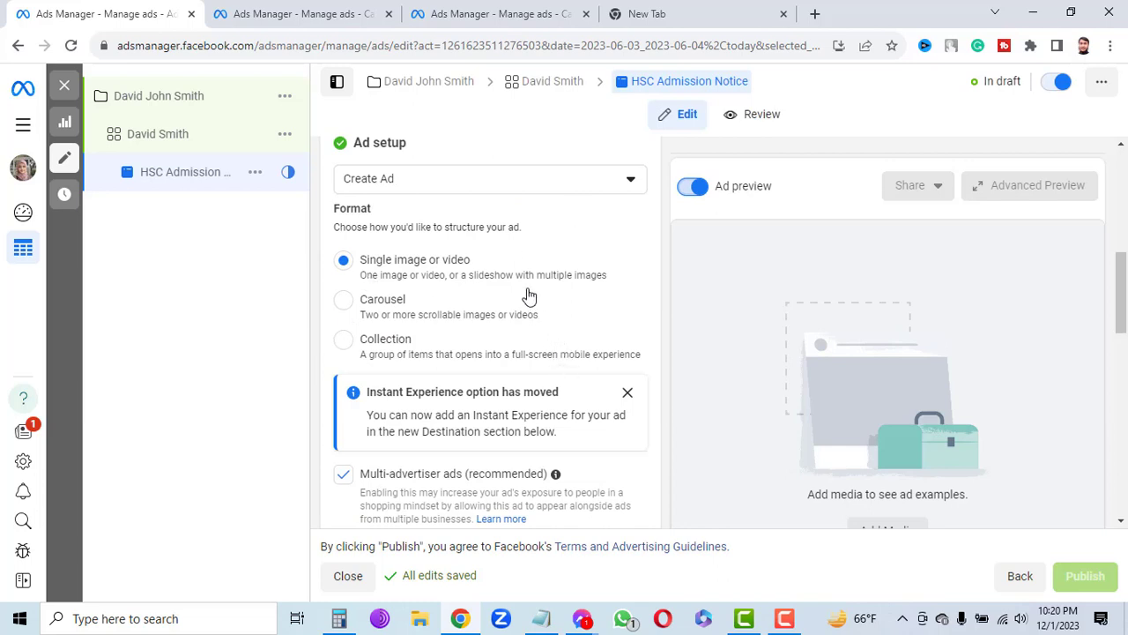
scroll(710, 353, down, 3)
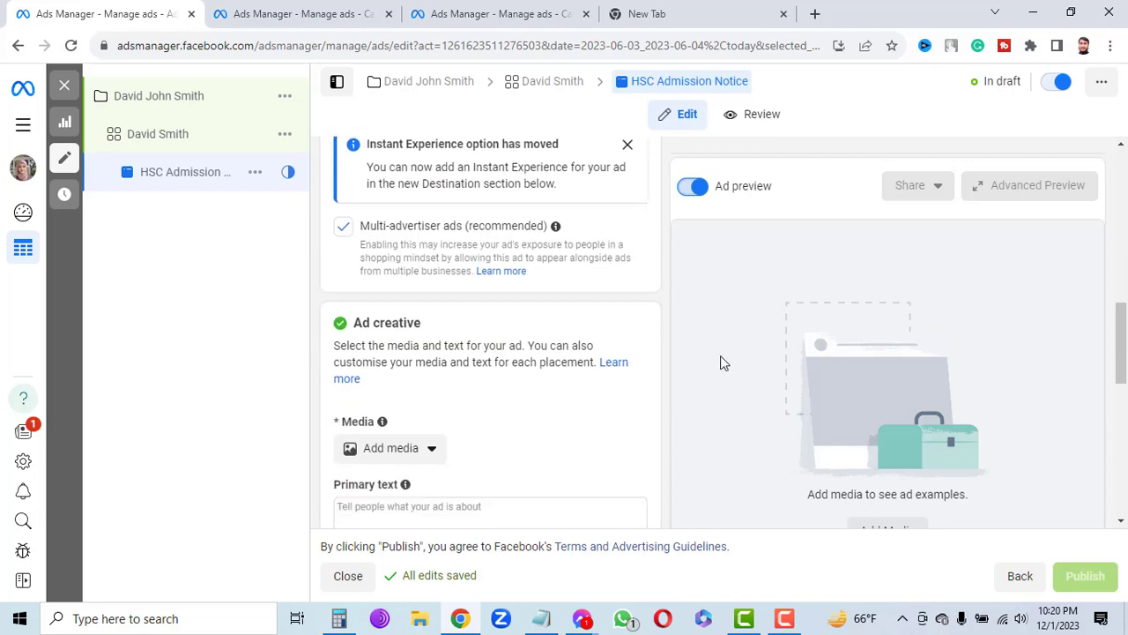
scroll(720, 355, down, 2)
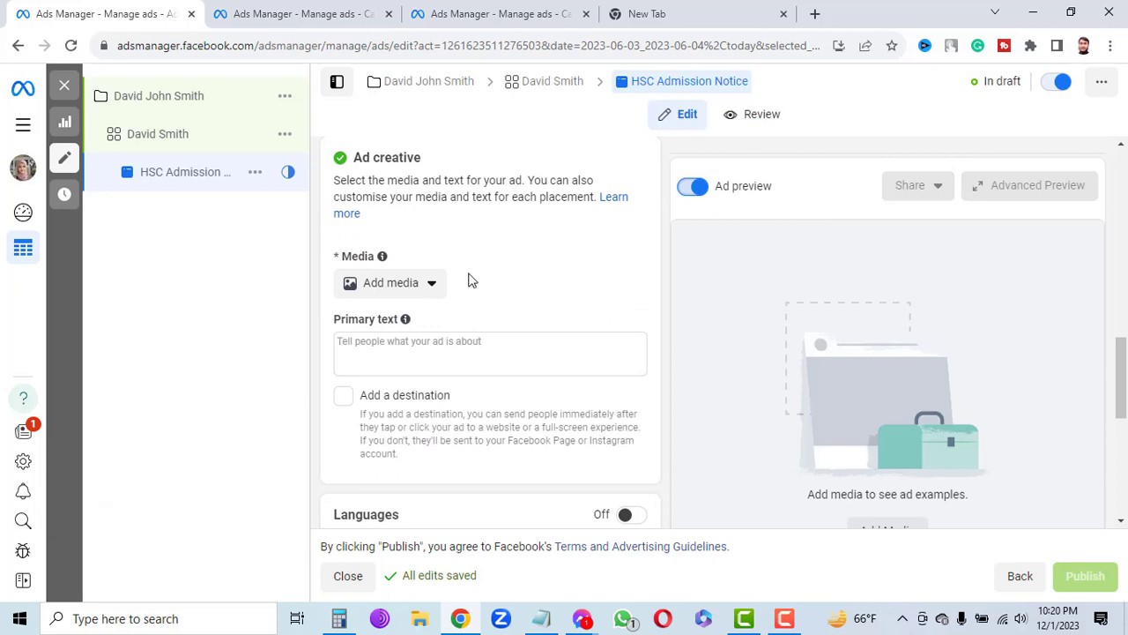
click(429, 289)
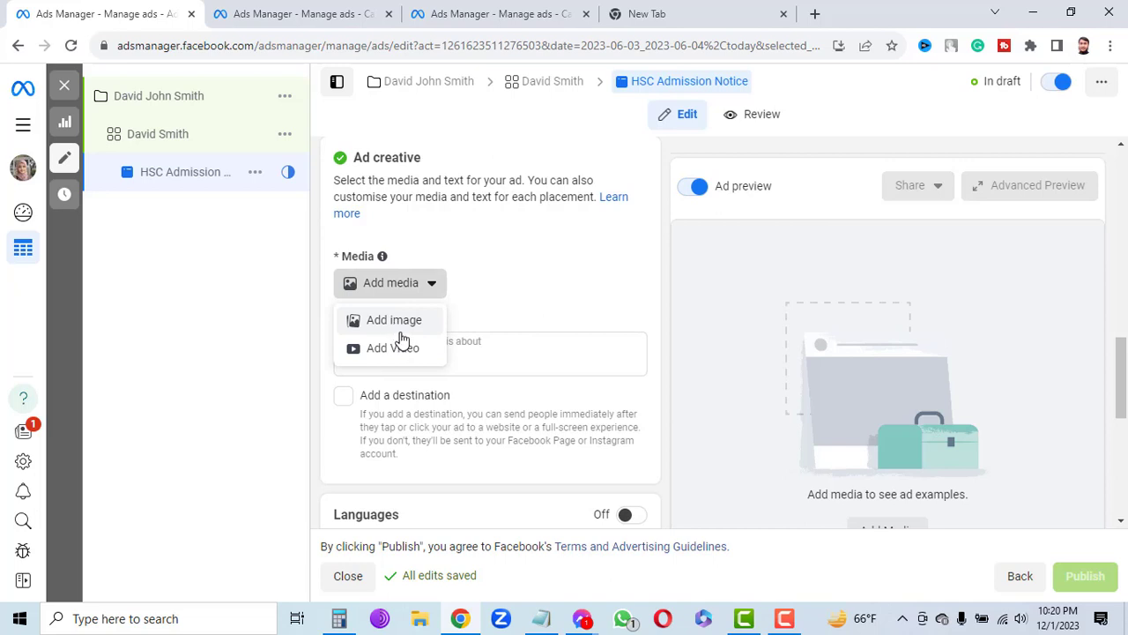
click(388, 324)
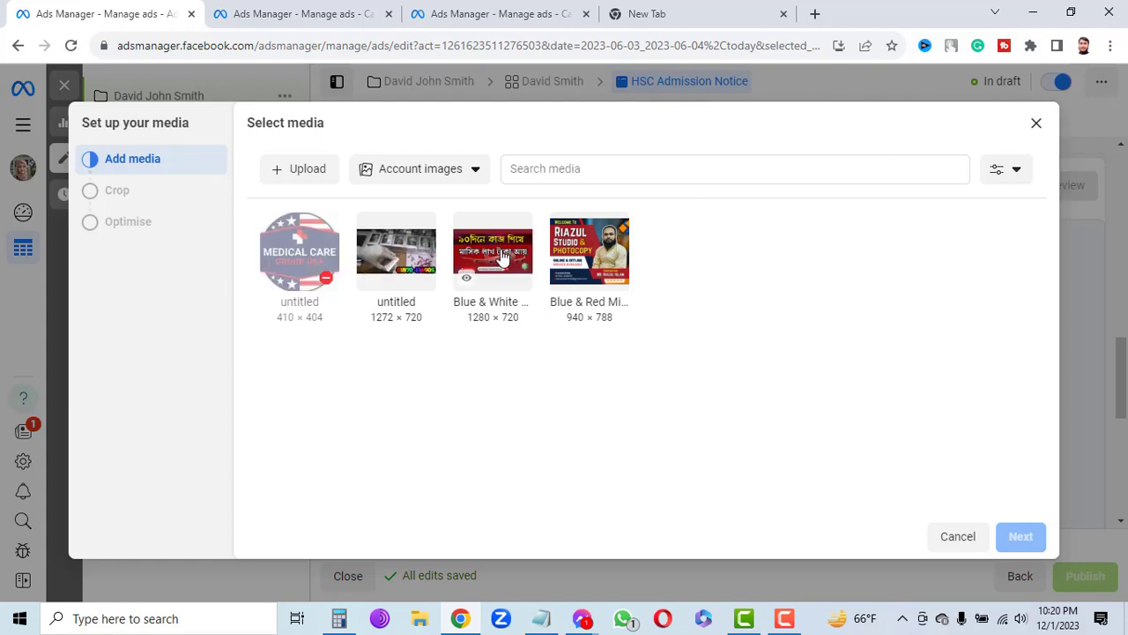
click(501, 254)
click(1023, 537)
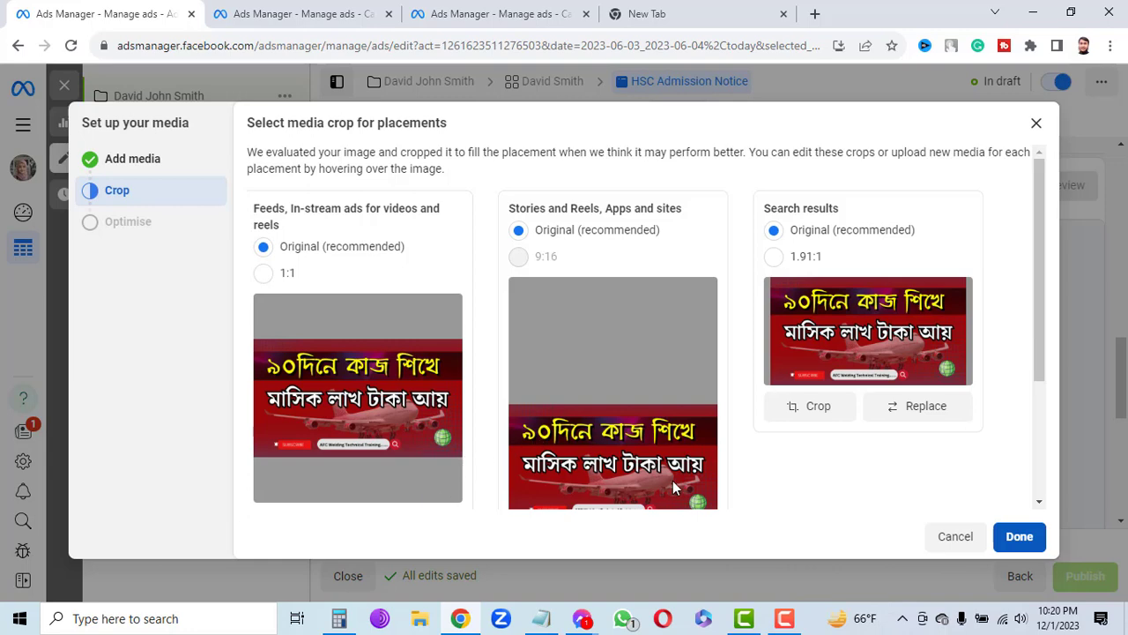
key(Escape)
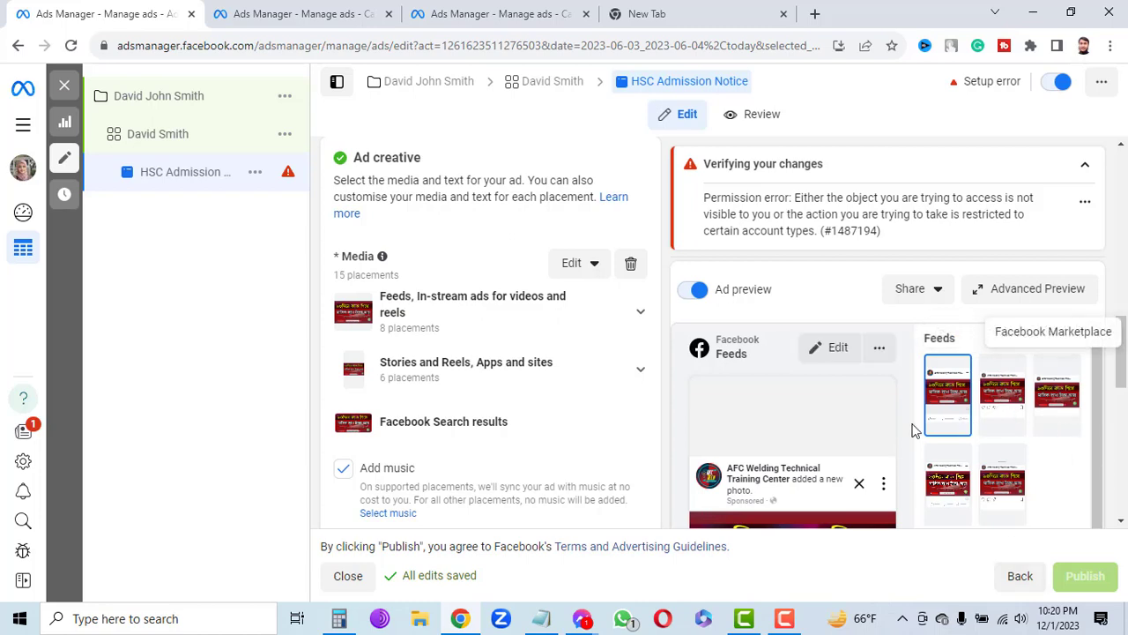
Examine the ad creative's media, music, text and destination settings and the preview thumbnails for feeds, stories and reels
scroll(911, 429, down, 4)
scroll(1014, 441, down, 2)
scroll(964, 431, up, 5)
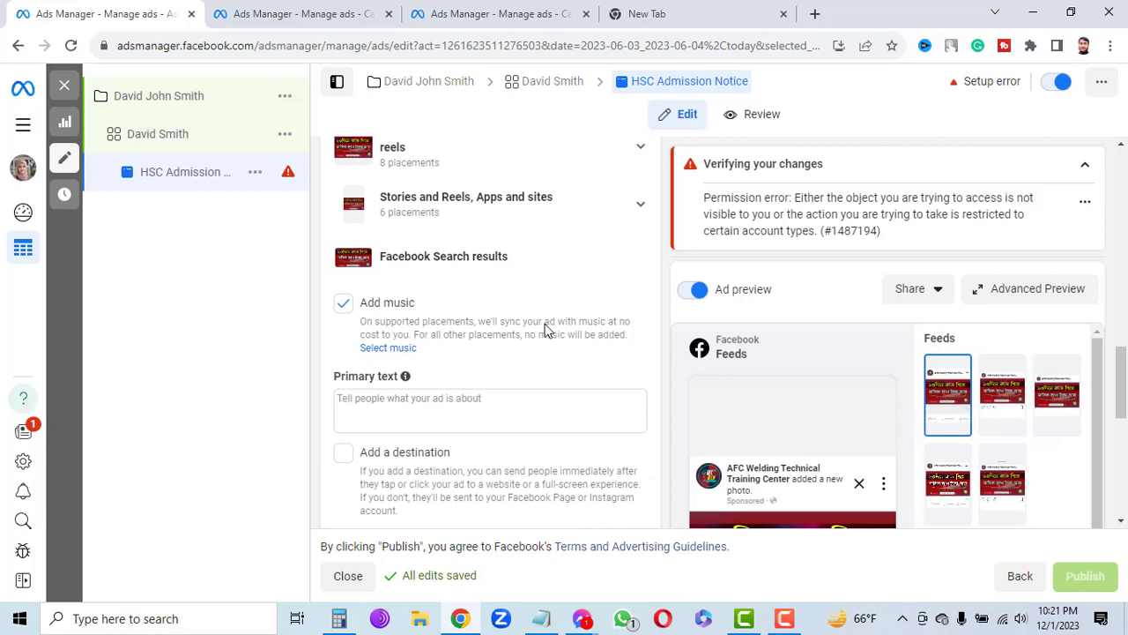
scroll(529, 307, up, 4)
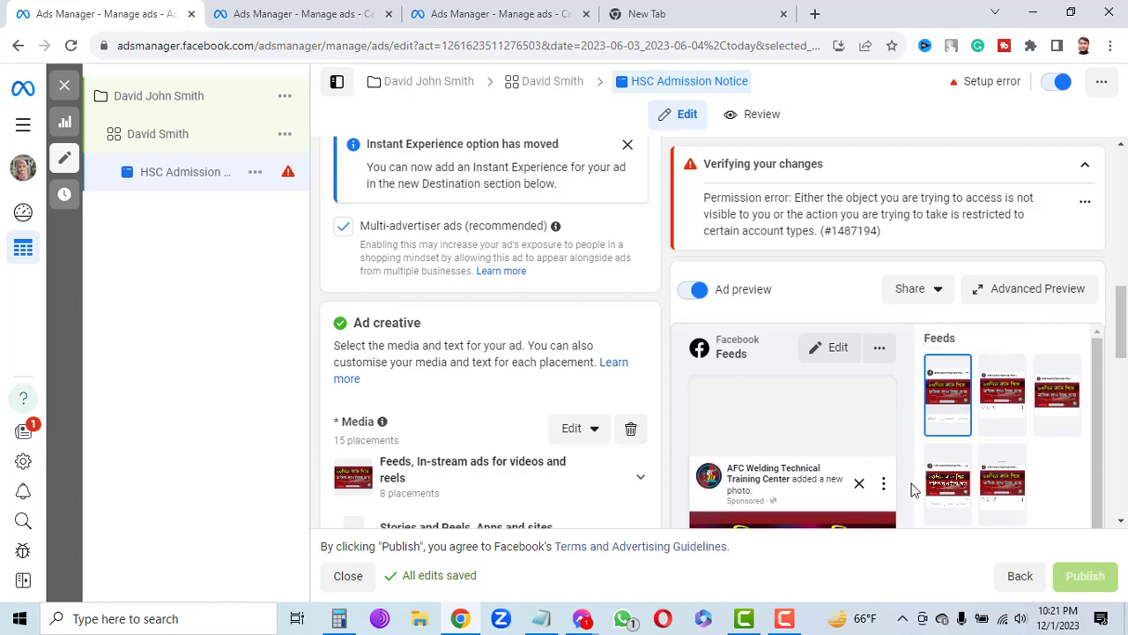
scroll(908, 488, down, 3)
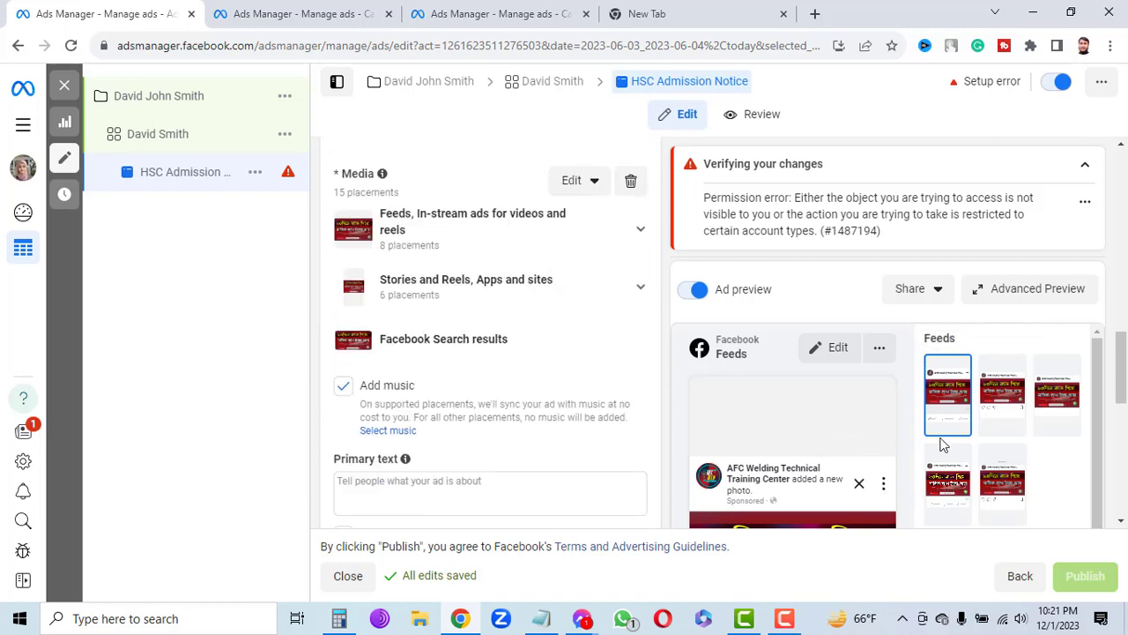
scroll(941, 445, down, 5)
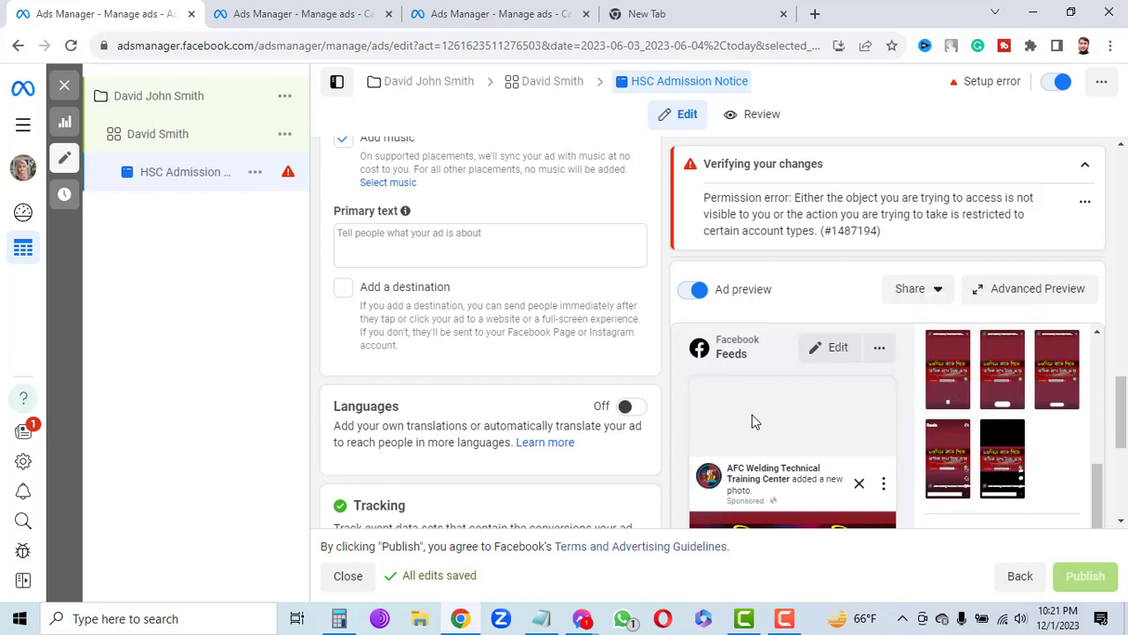
Start the ad's primary text with the placeholder text "xfbdsfbdf"
scroll(602, 340, up, 2)
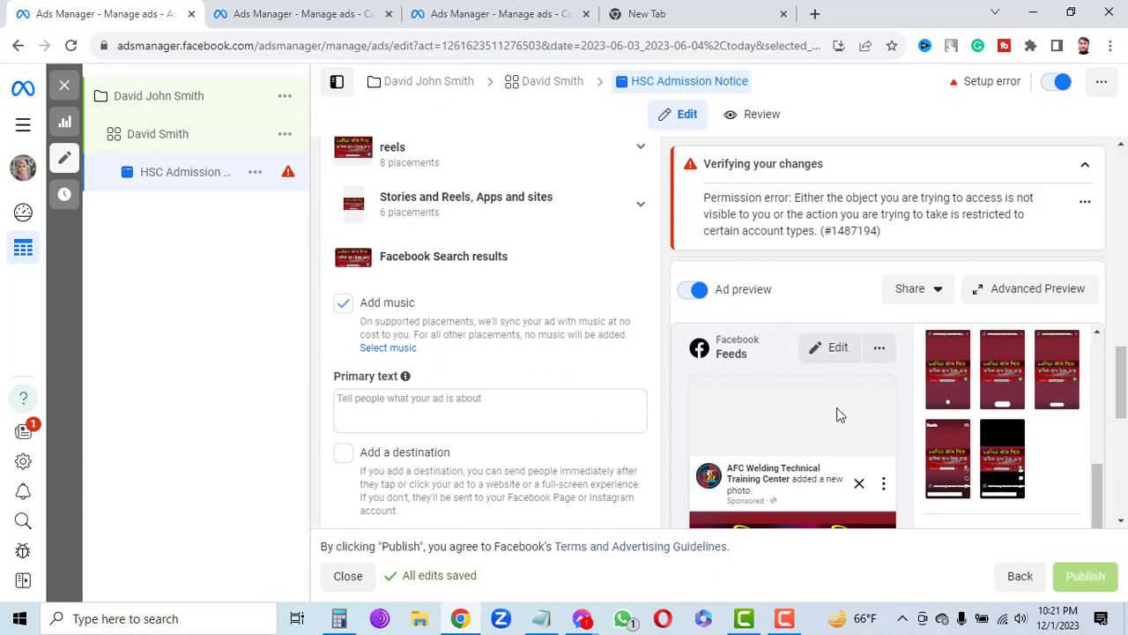
click(473, 409)
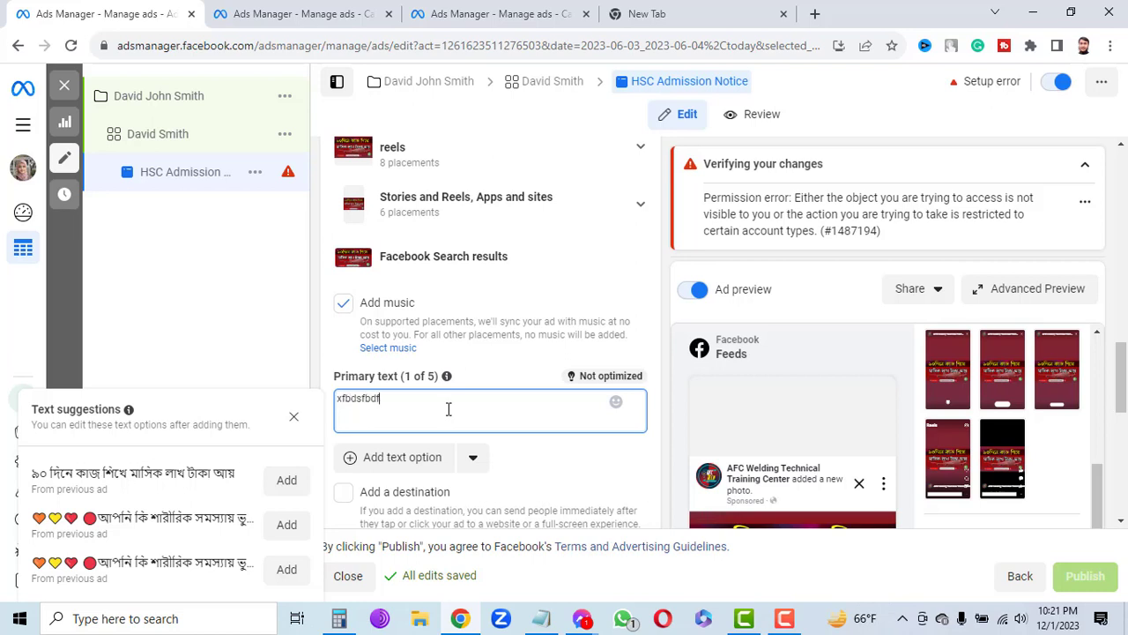
Search Google for "google translate" in a new browser tab and look through the results
click(815, 13)
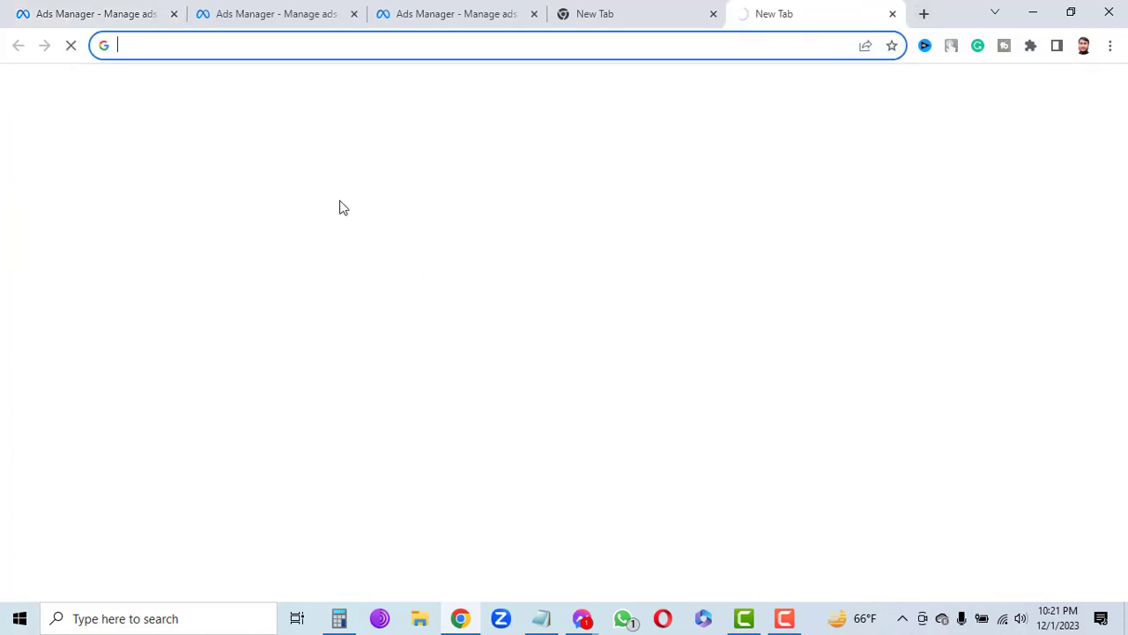
text(g)
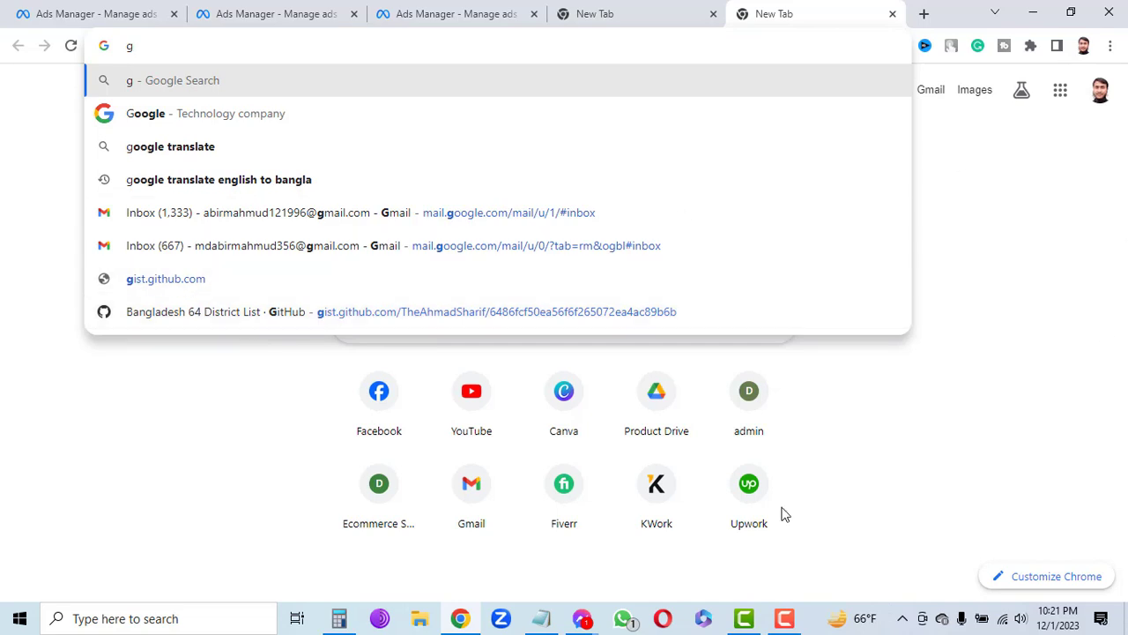
click(172, 147)
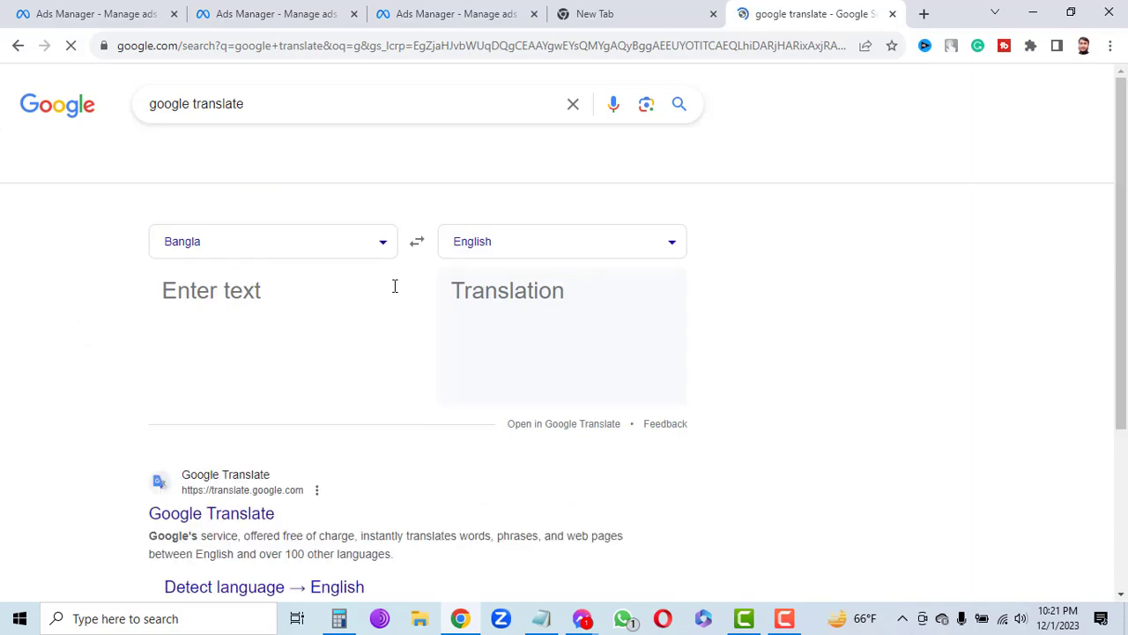
scroll(336, 441, down, 5)
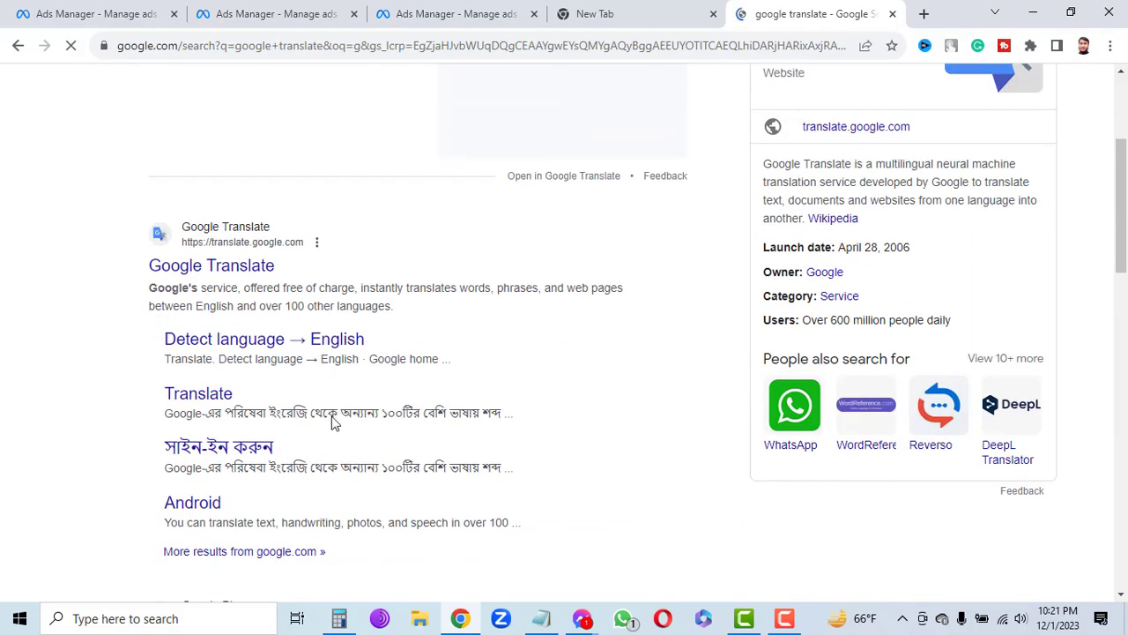
scroll(335, 438, down, 6)
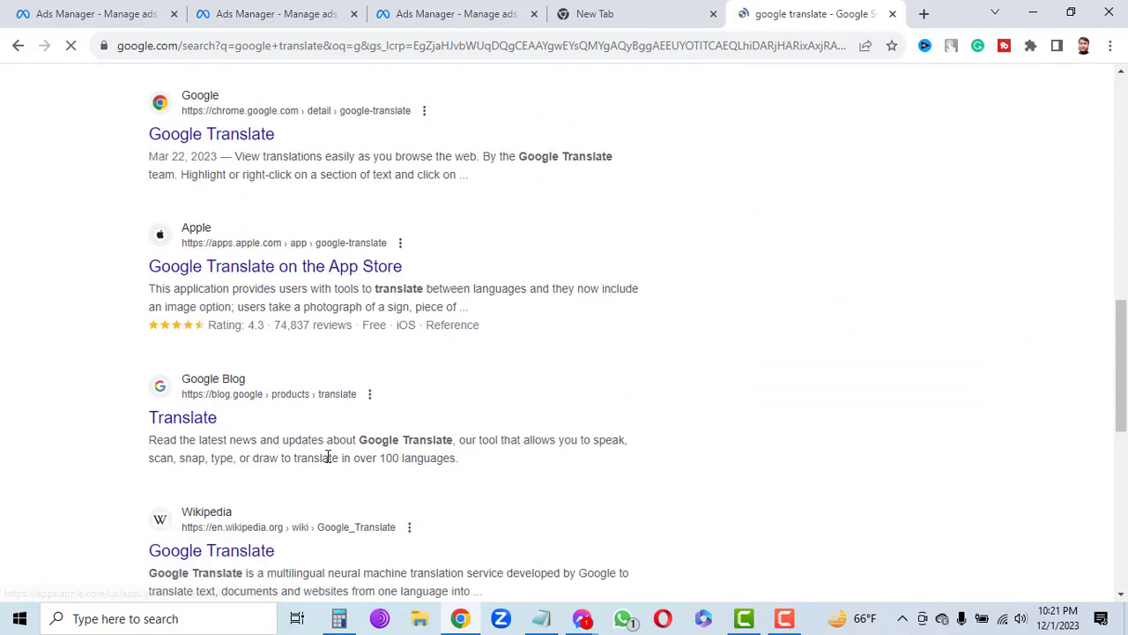
scroll(397, 335, down, 4)
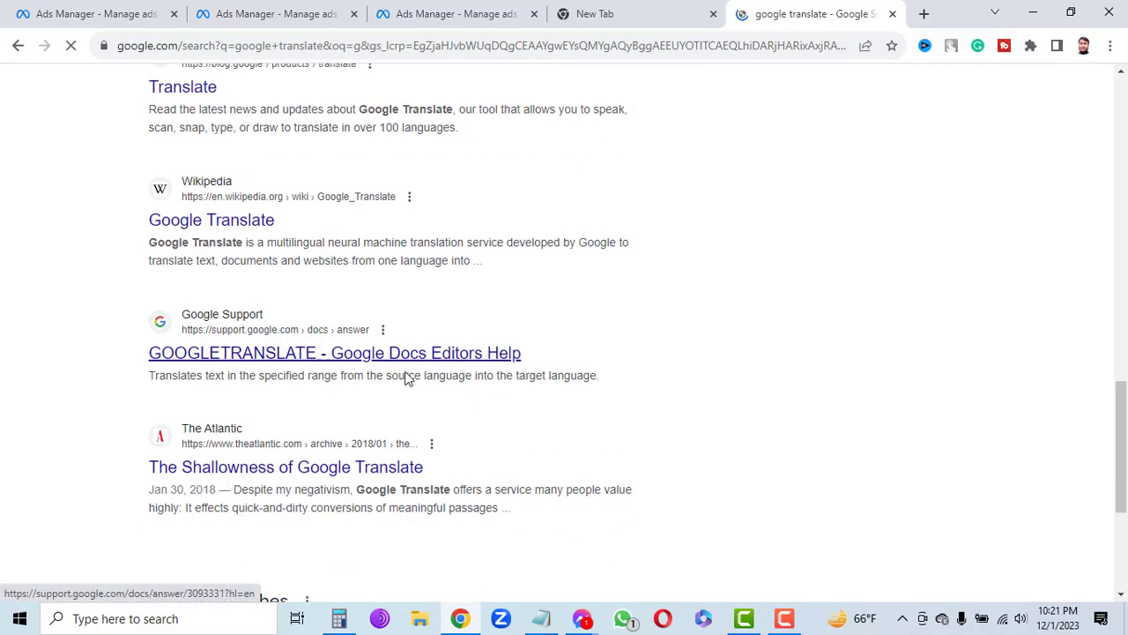
scroll(405, 373, down, 4)
scroll(353, 388, up, 15)
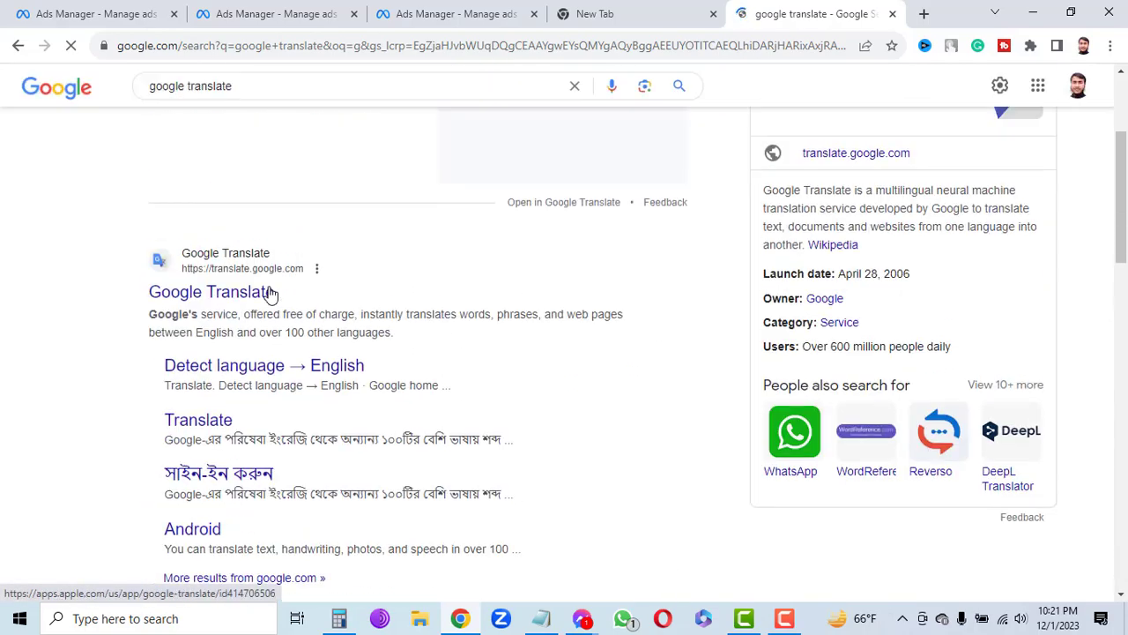
Return to the HSC Admission Notice ad and extend its primary text with "dsajktedndfahjutnr fdrtyhdbhe saryjen jfurtnyrhutdrhjuk,ertimyt"
click(99, 11)
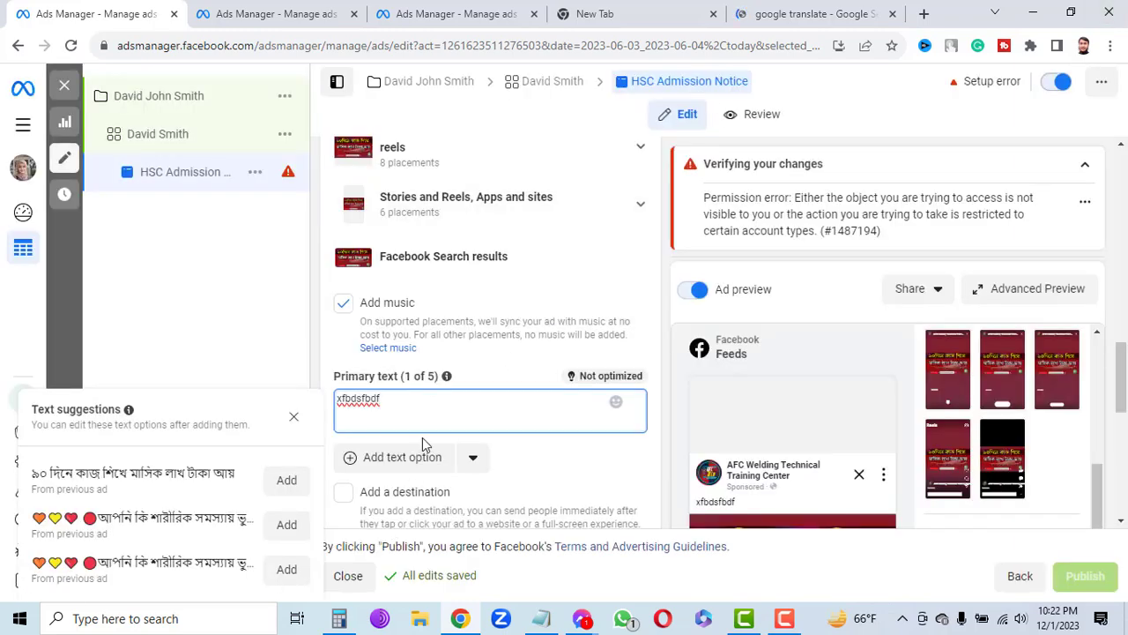
click(405, 406)
text(dsajkt)
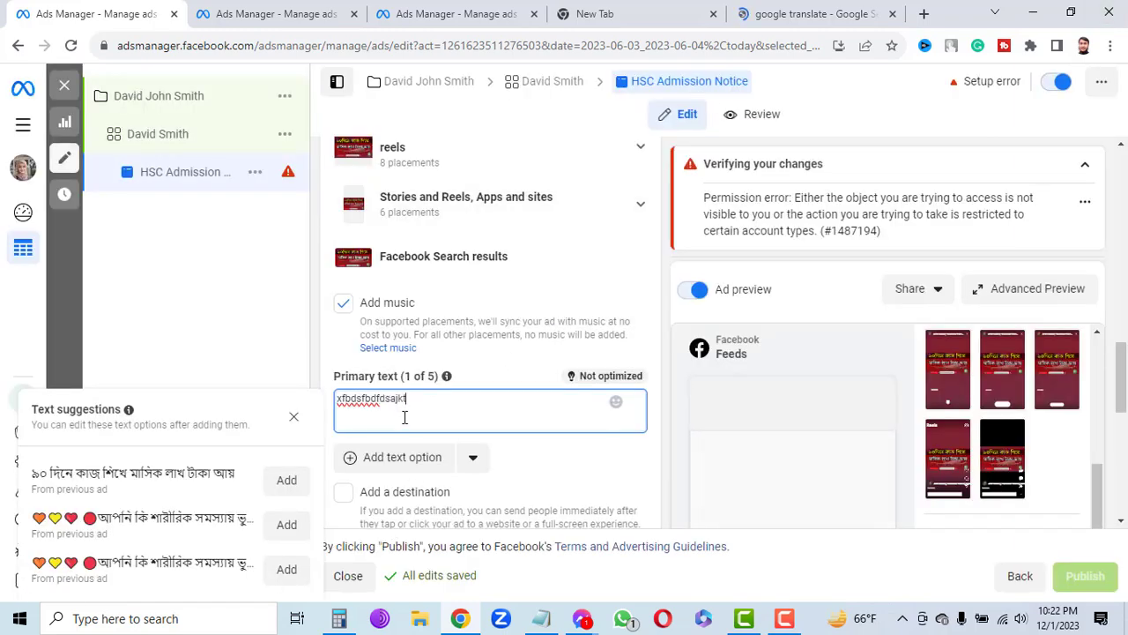
text(edndfahjutnr fdrtyhdbhe saryjen )
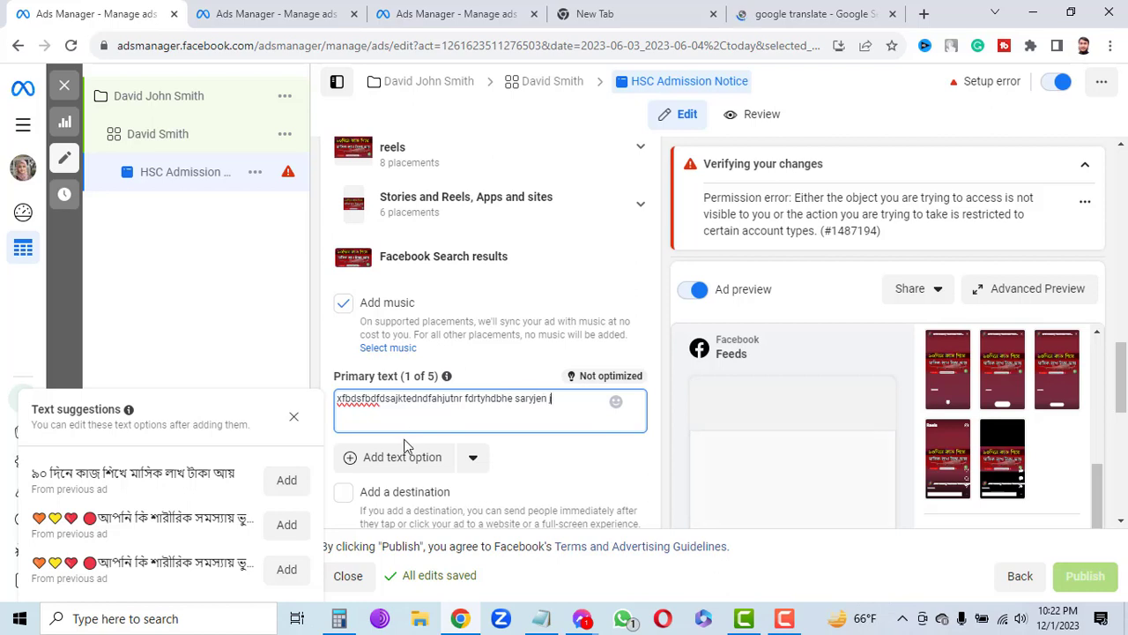
text(jfurtnyrhutdrhd)
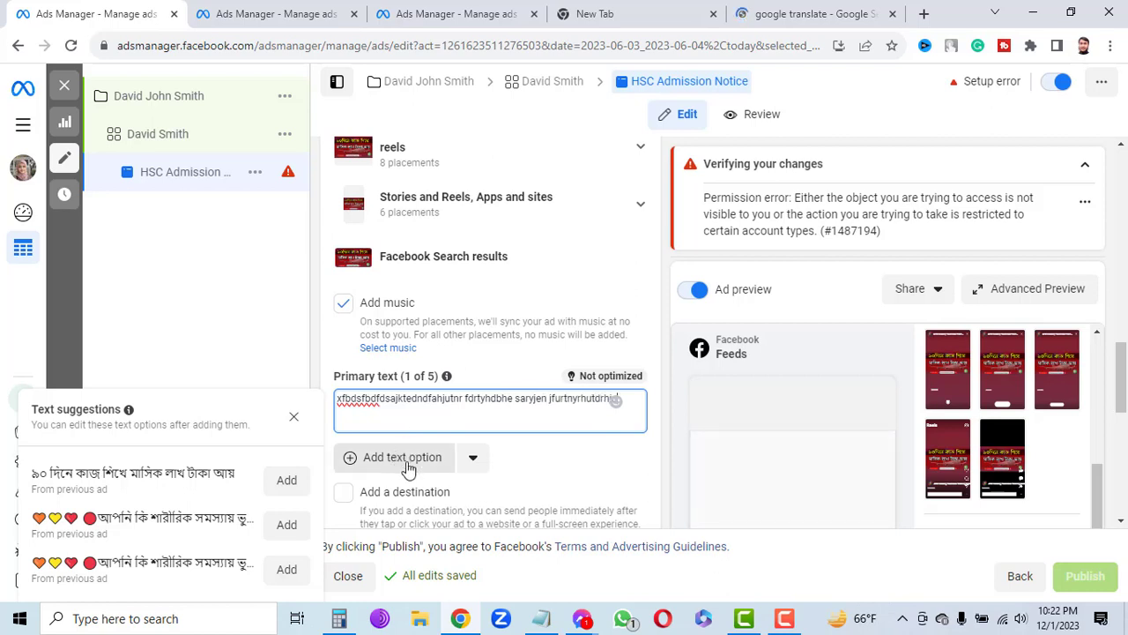
text(juk,ertimyt)
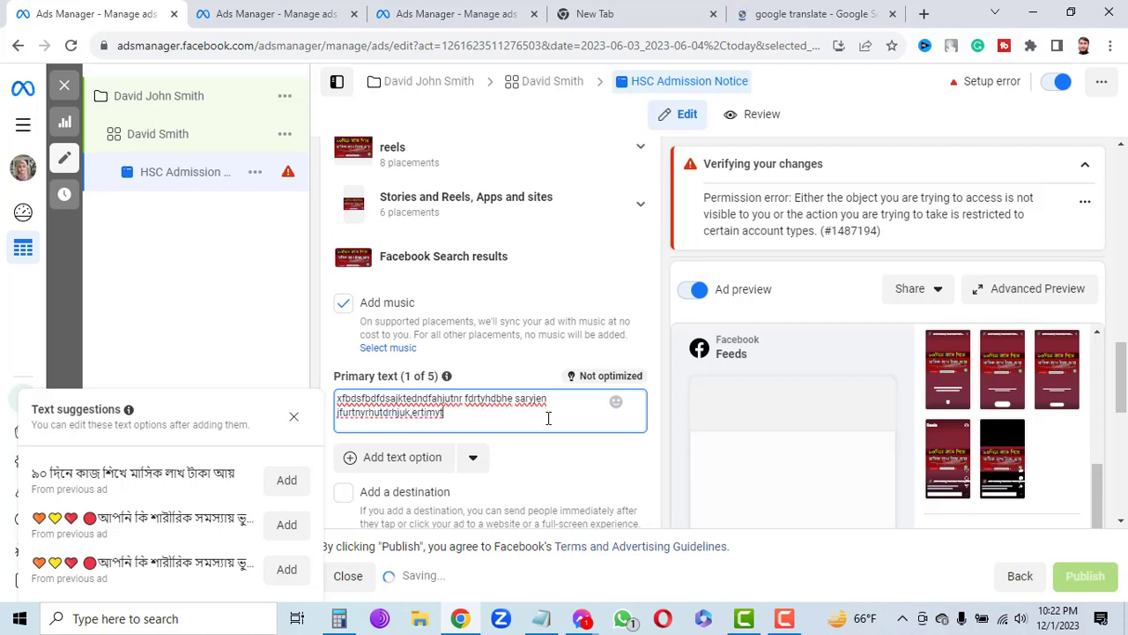
Examine the primary text in the ad previews, the tracking settings and the availability of publishing
scroll(538, 423, up, 1)
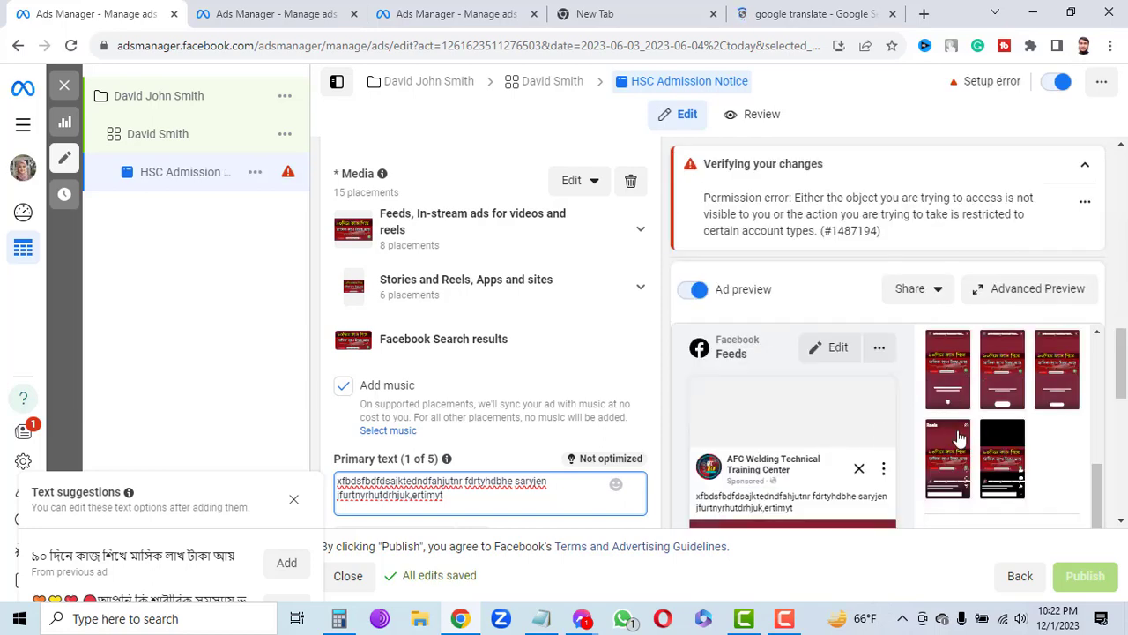
scroll(1013, 423, down, 2)
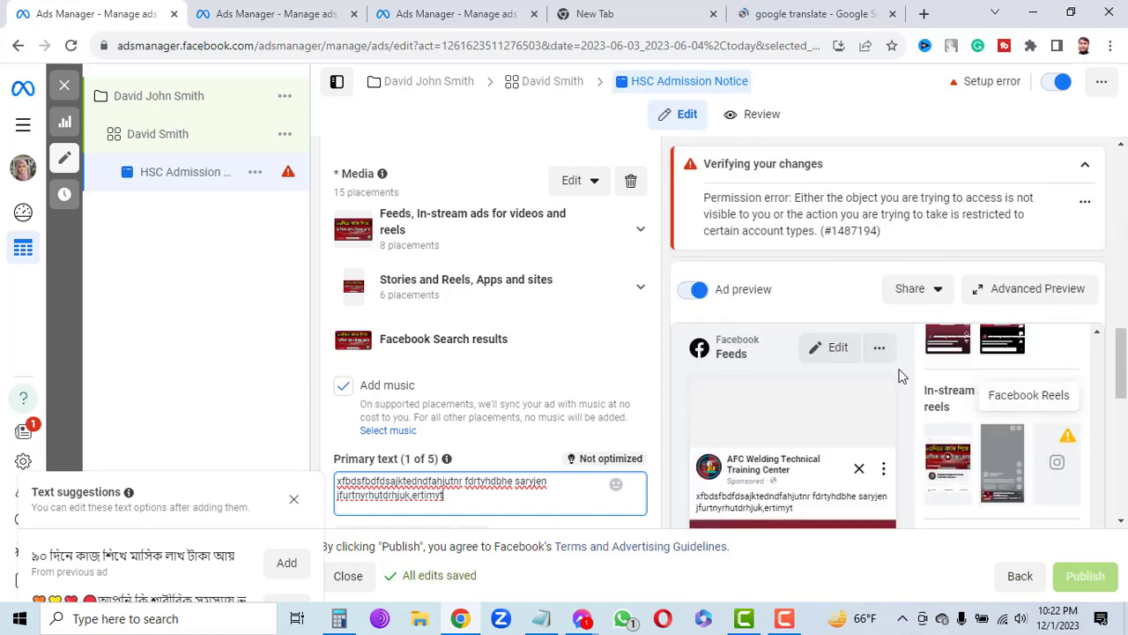
scroll(741, 536, down, 2)
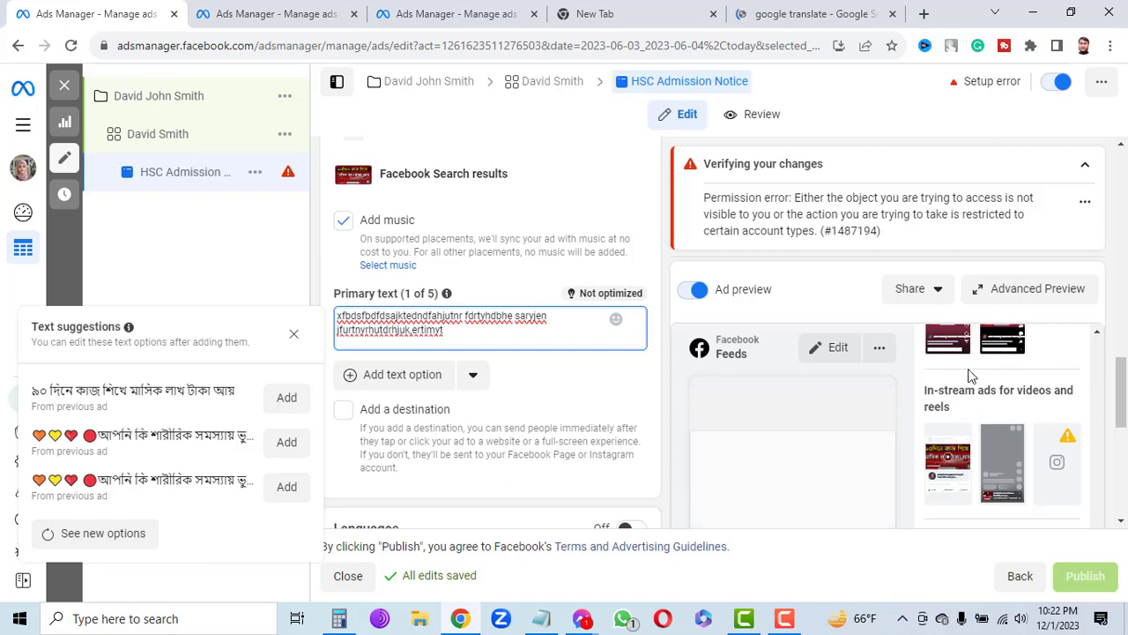
scroll(1025, 385, up, 3)
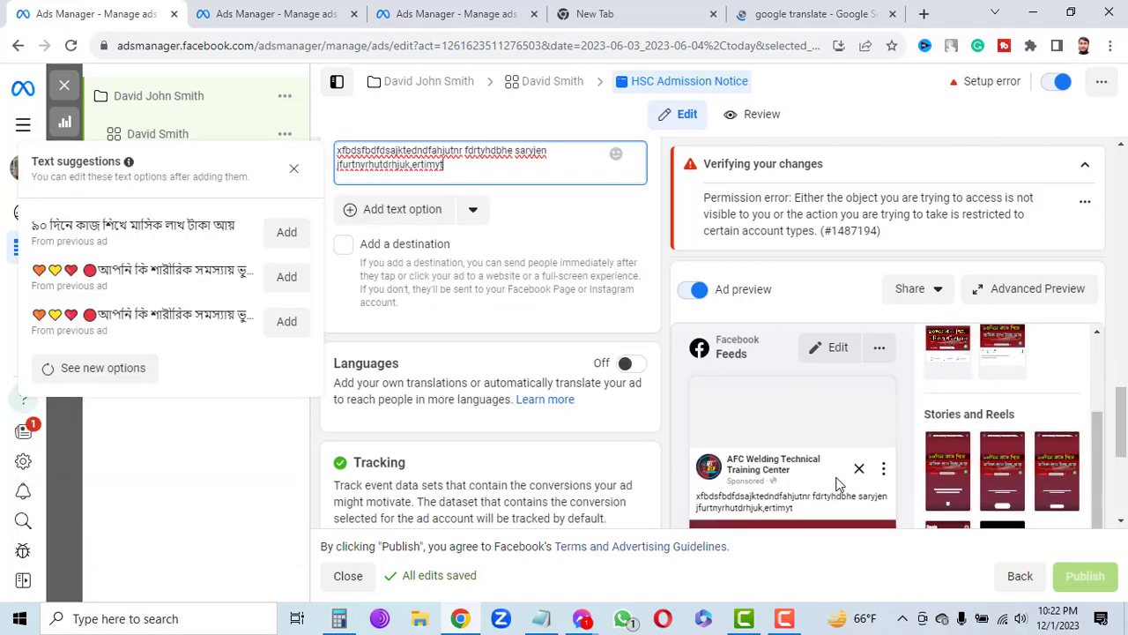
scroll(840, 485, down, 2)
scroll(820, 475, down, 3)
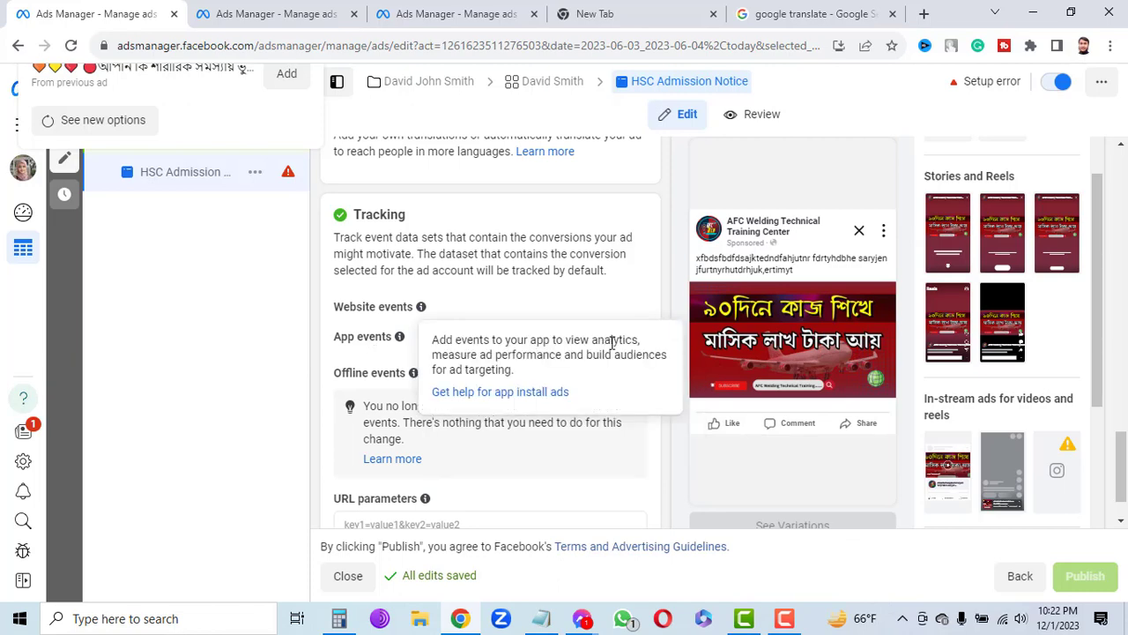
scroll(802, 423, down, 4)
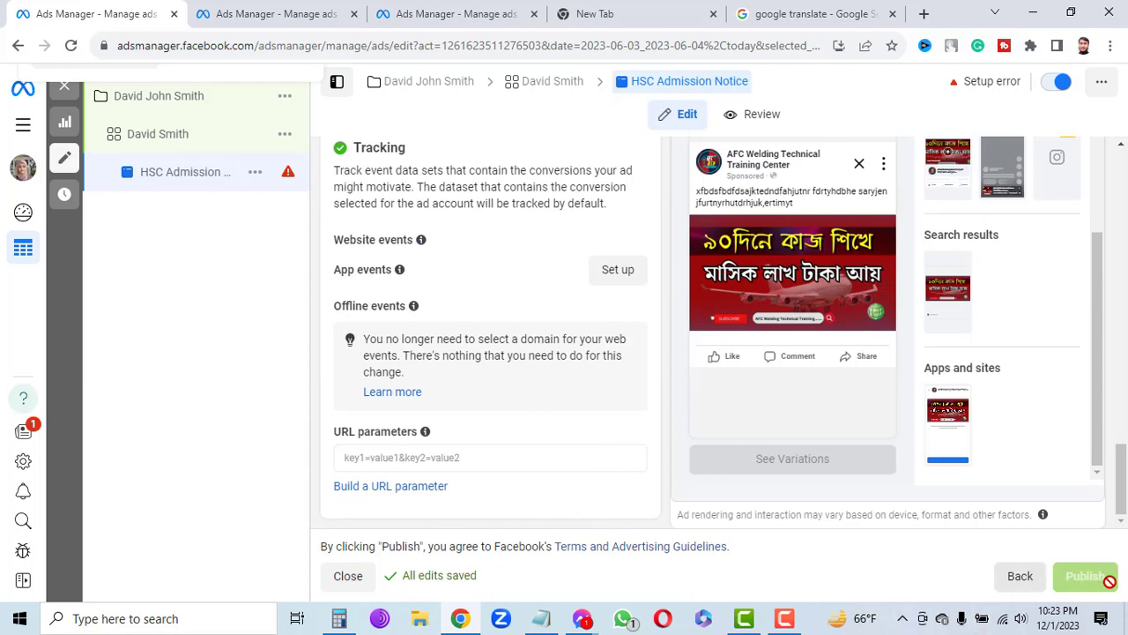
mouse_move(1092, 573)
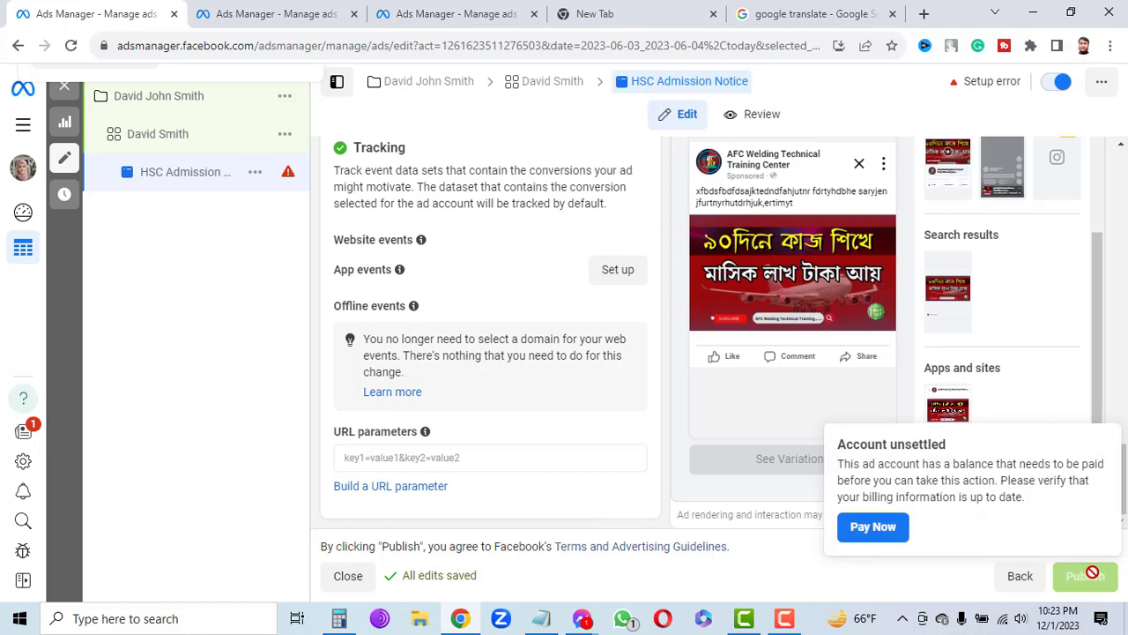
Turn on the Languages option for the ad
scroll(539, 352, up, 1)
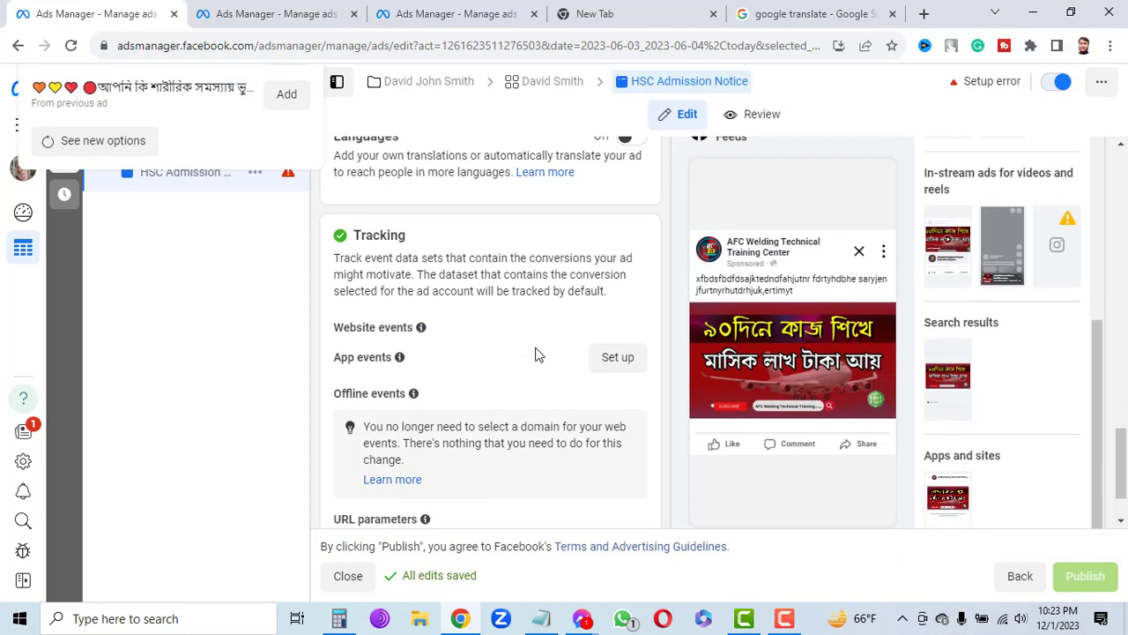
scroll(539, 352, up, 1)
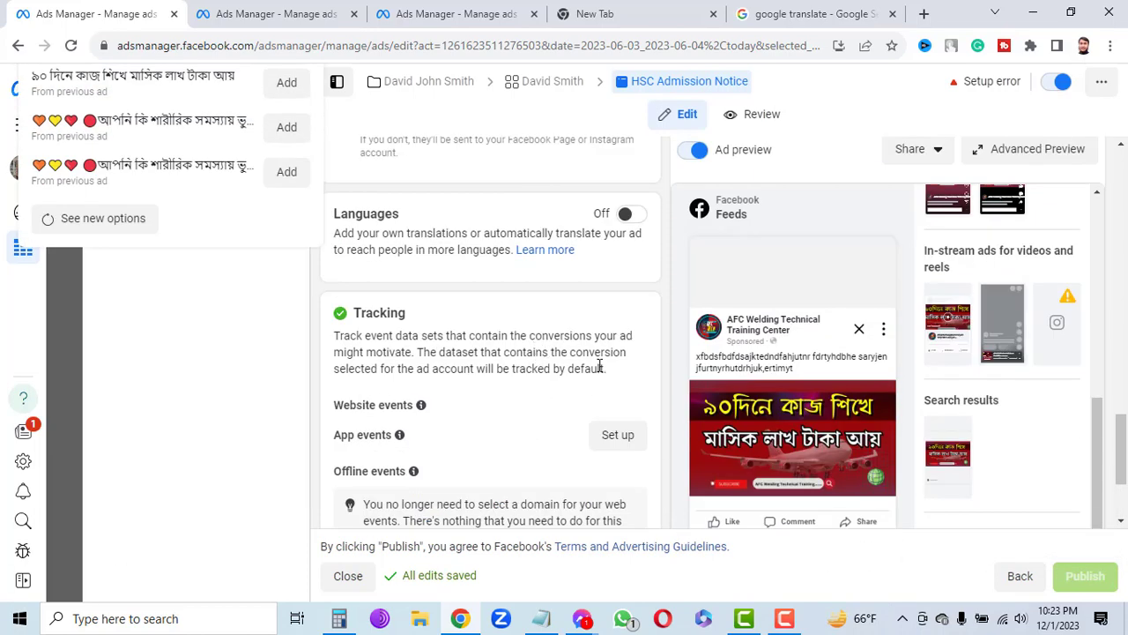
scroll(599, 367, up, 2)
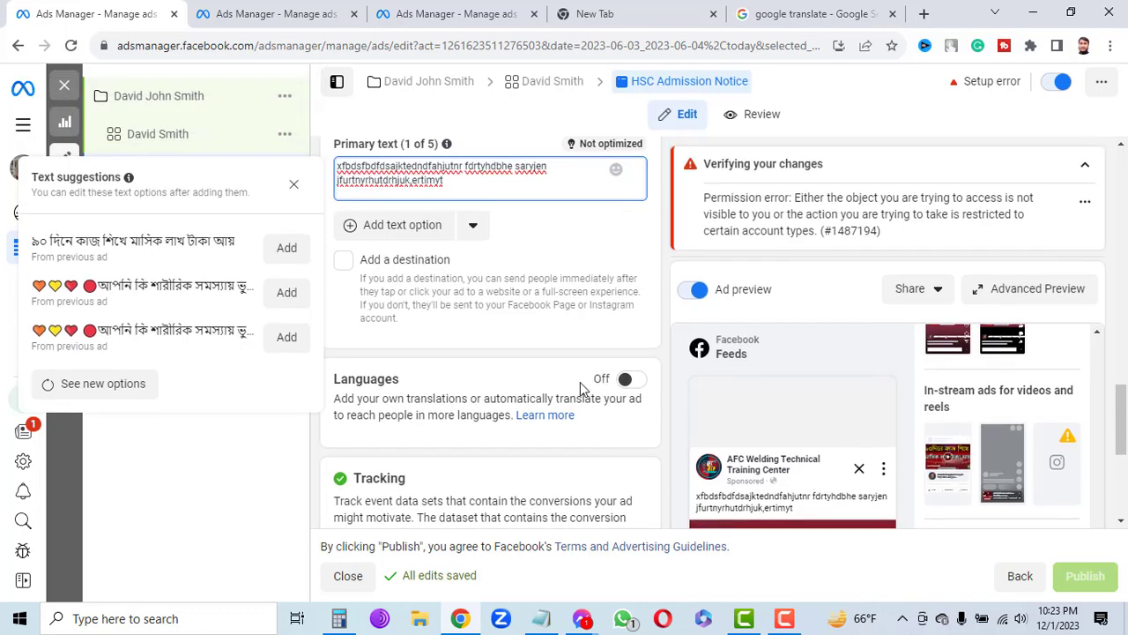
click(623, 380)
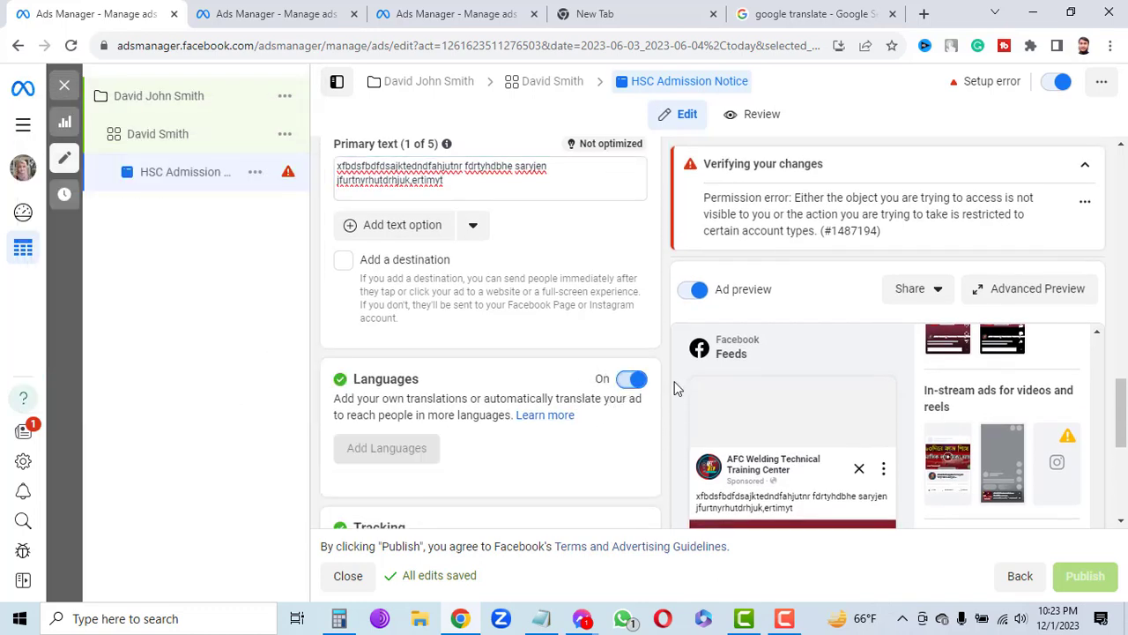
Review the whole ad setup, from ad name and identity through media, primary text, languages and tracking
scroll(899, 405, down, 5)
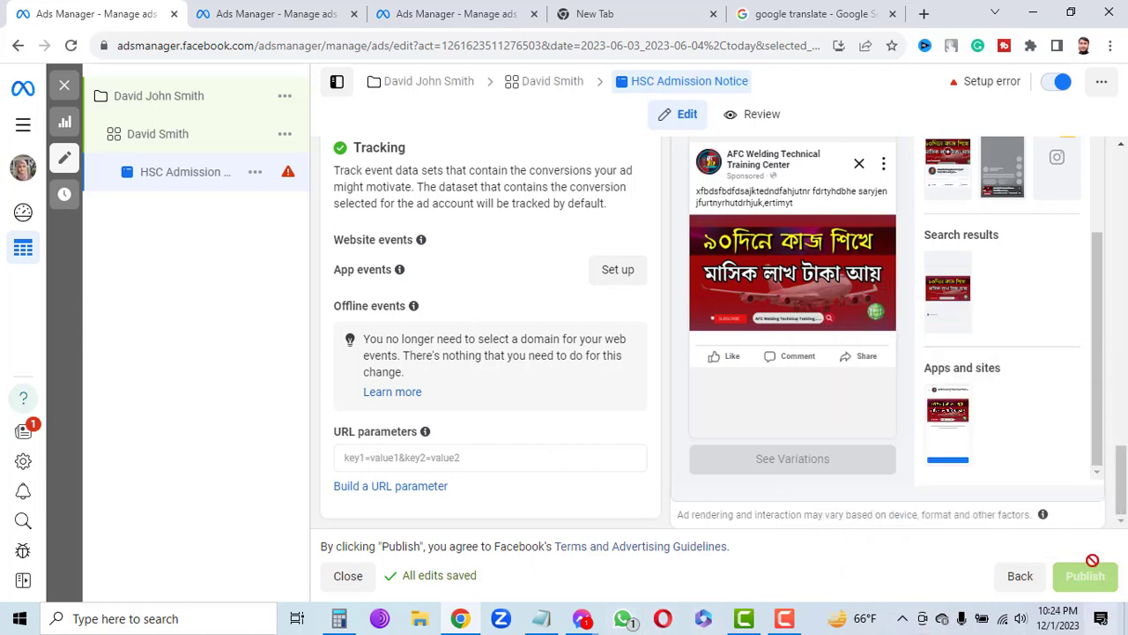
scroll(617, 352, up, 5)
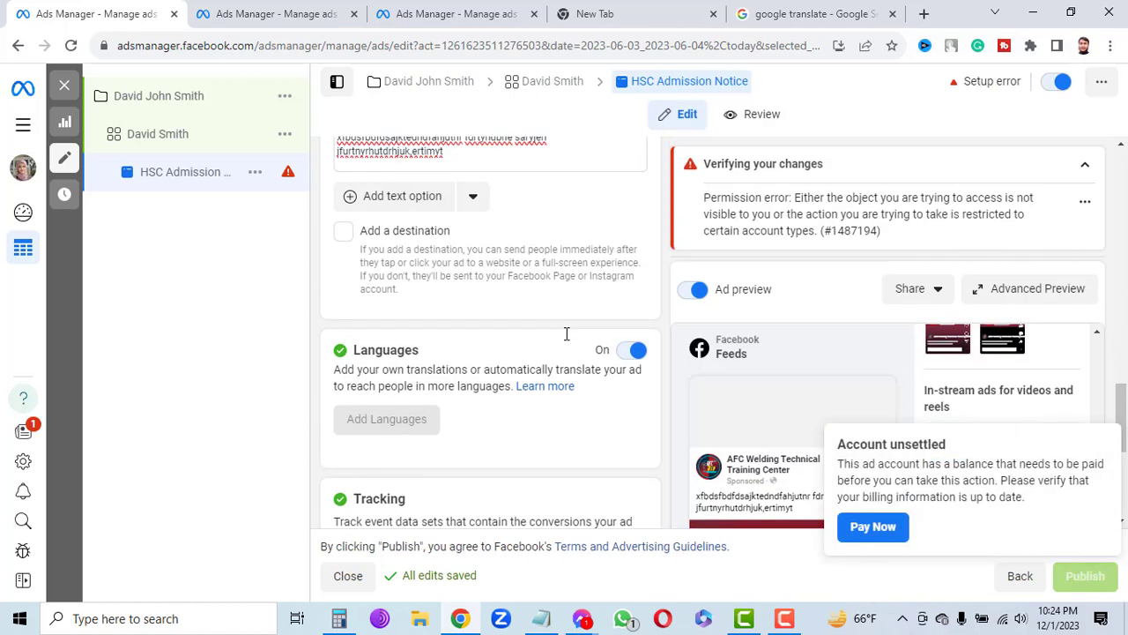
scroll(617, 361, up, 10)
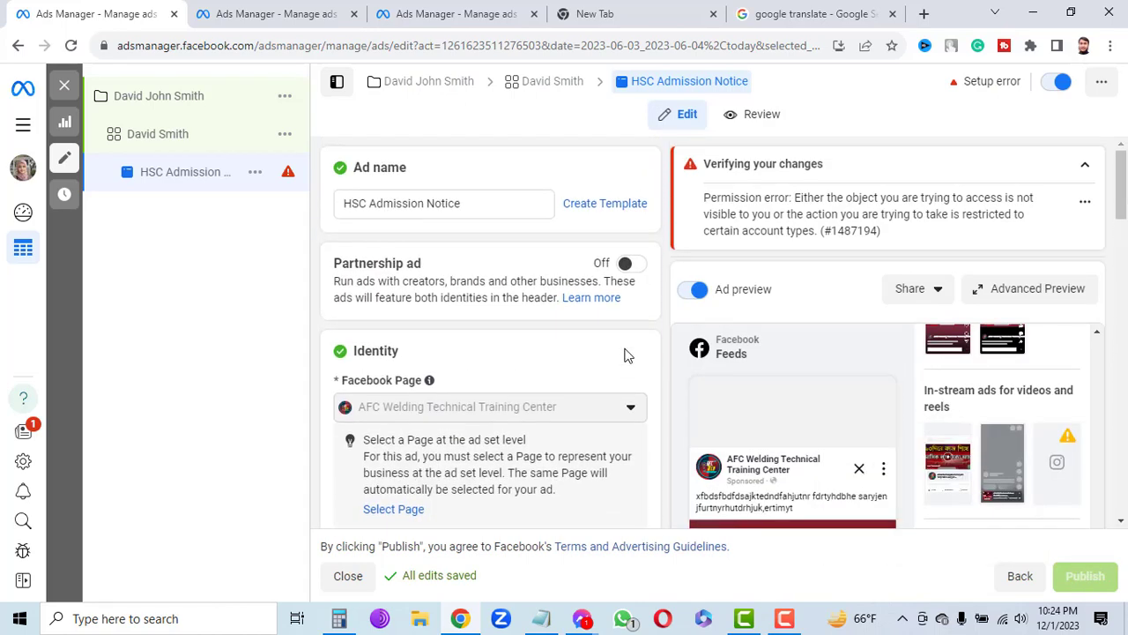
scroll(635, 361, down, 3)
scroll(639, 388, down, 7)
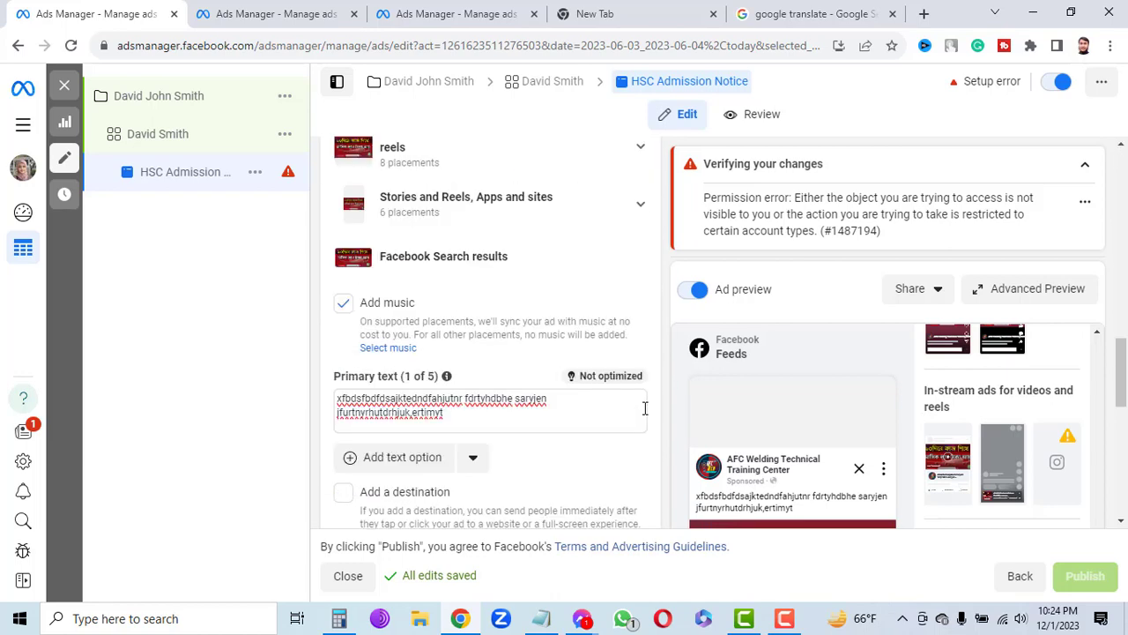
scroll(625, 396, up, 5)
scroll(574, 353, up, 5)
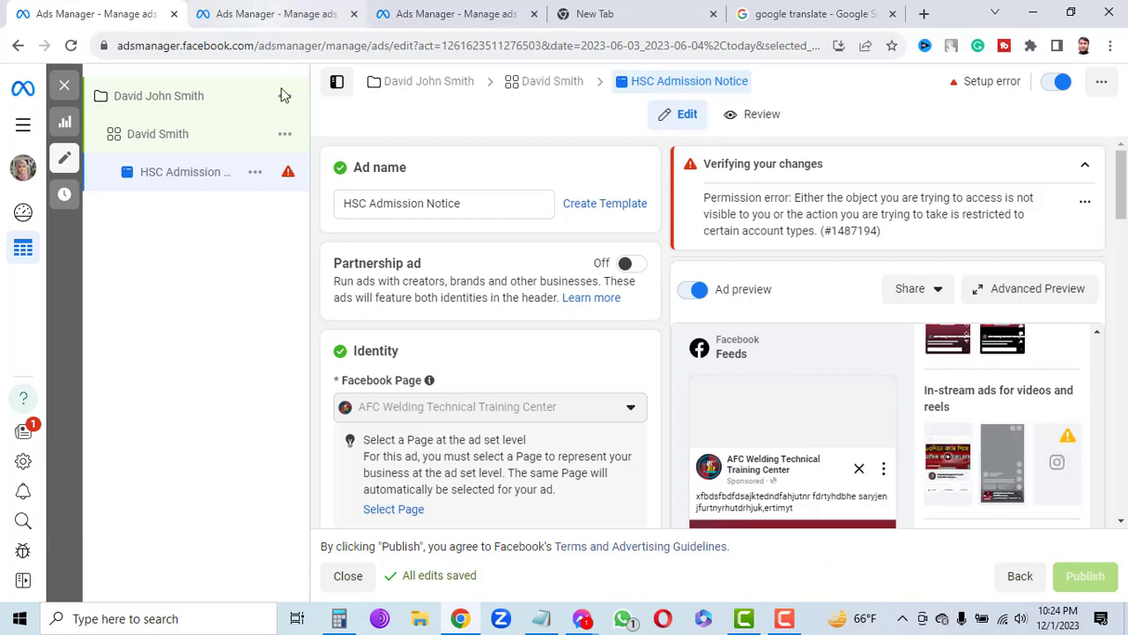
Switch to the campaigns list, check the on/off switches of the first draft and the ৳7,000.00 Post campaign, and clear the selection
click(245, 8)
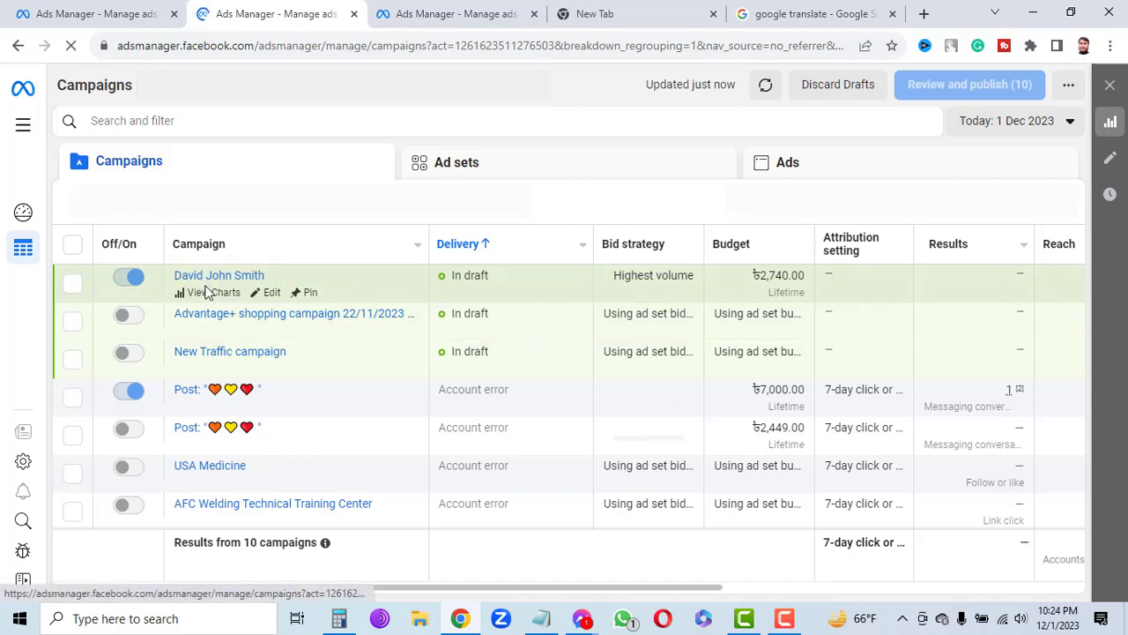
click(255, 276)
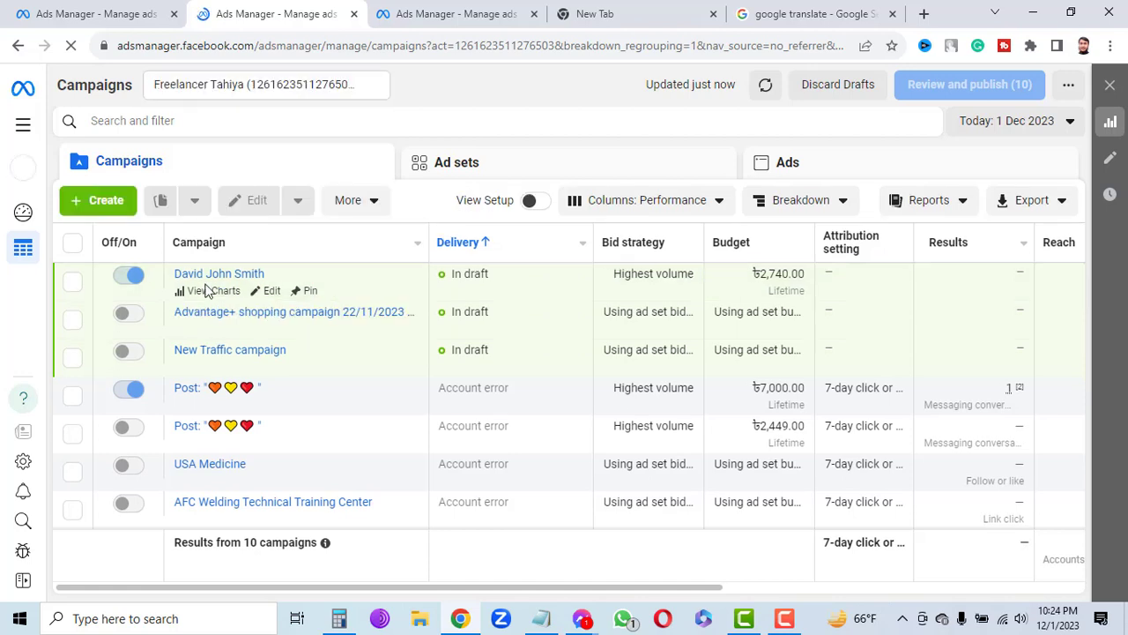
click(136, 280)
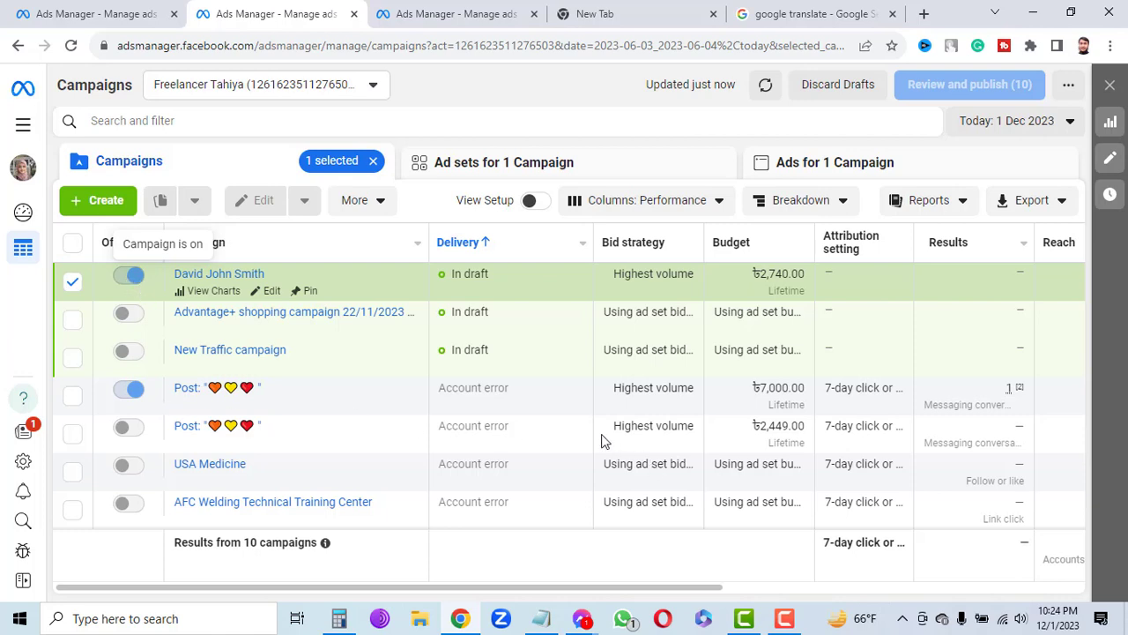
click(132, 397)
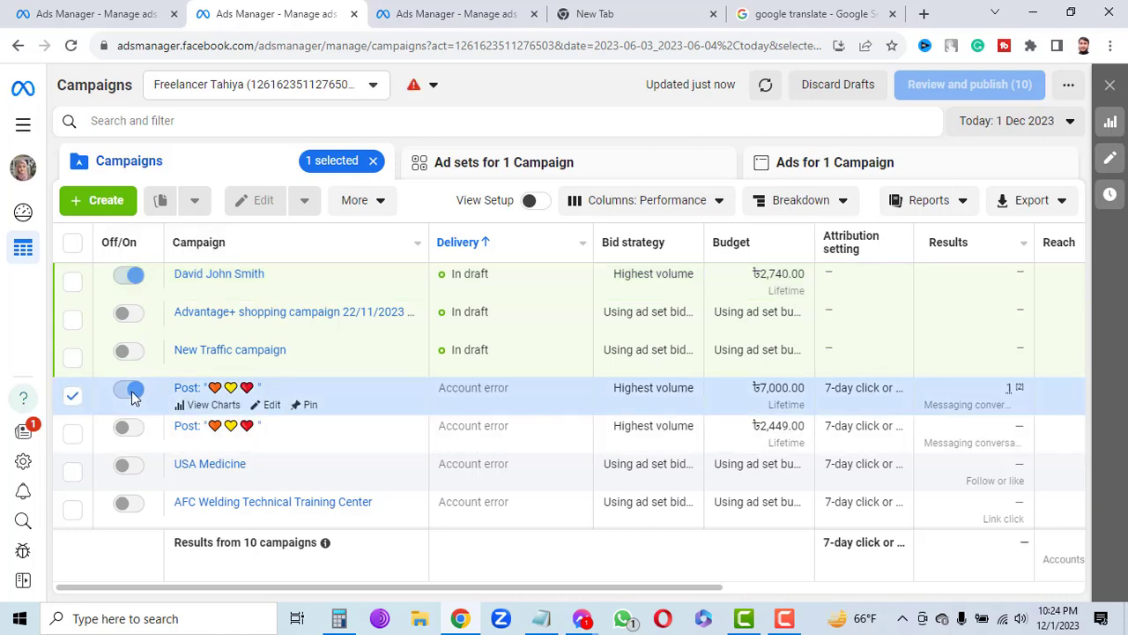
click(371, 161)
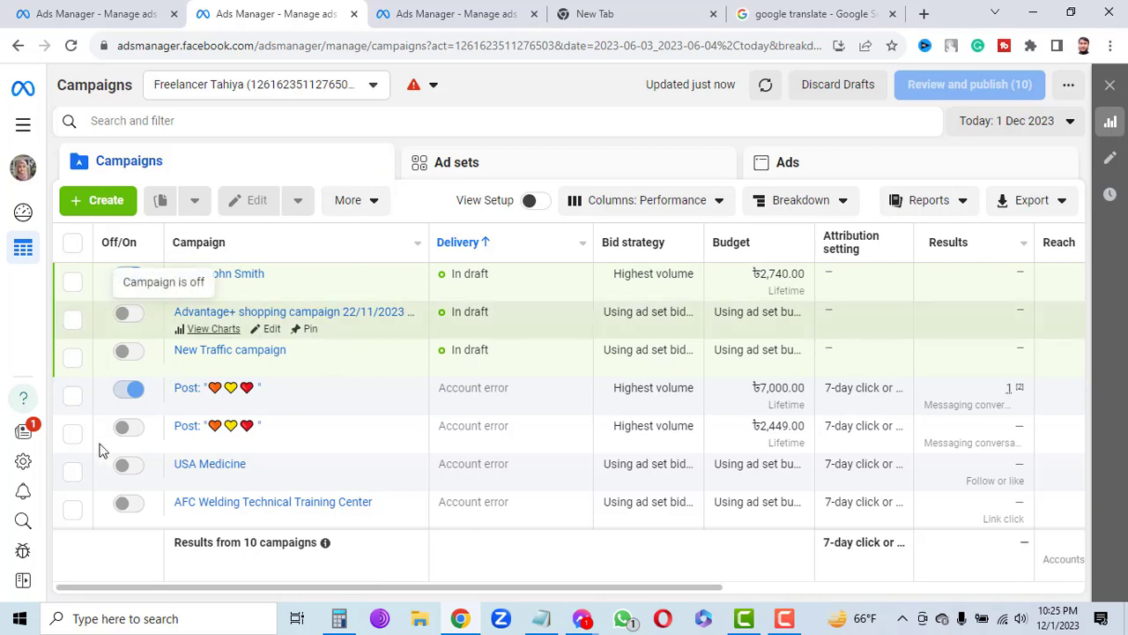
Look through the whole campaigns list, from the drafts at the start to the Riazul Studio campaigns at the end
scroll(458, 412, down, 2)
scroll(458, 412, up, 2)
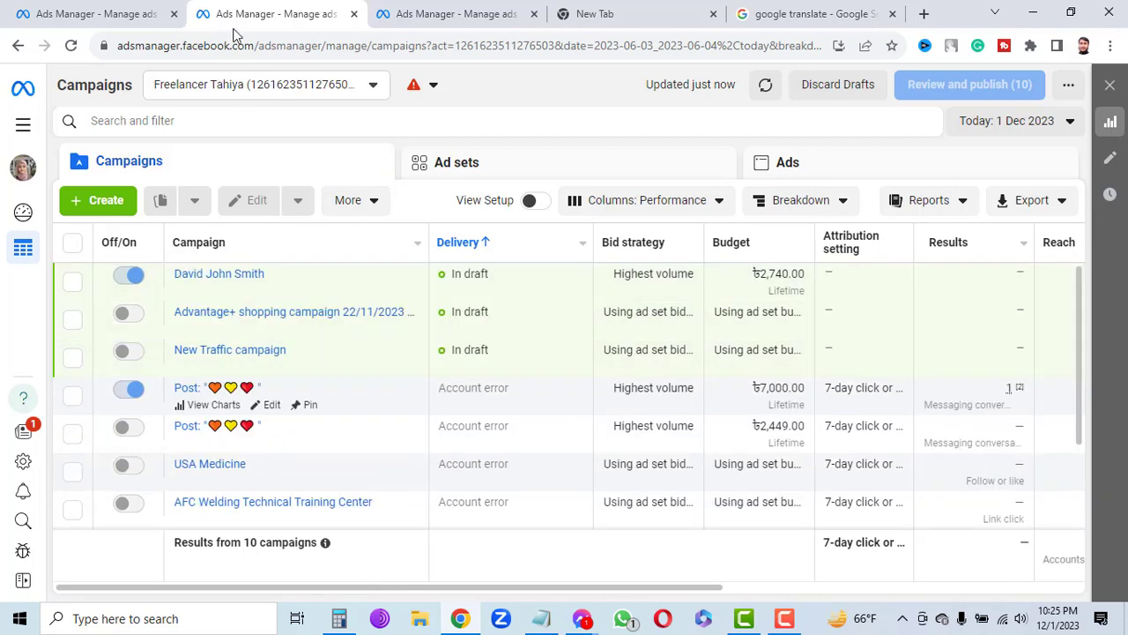
click(106, 25)
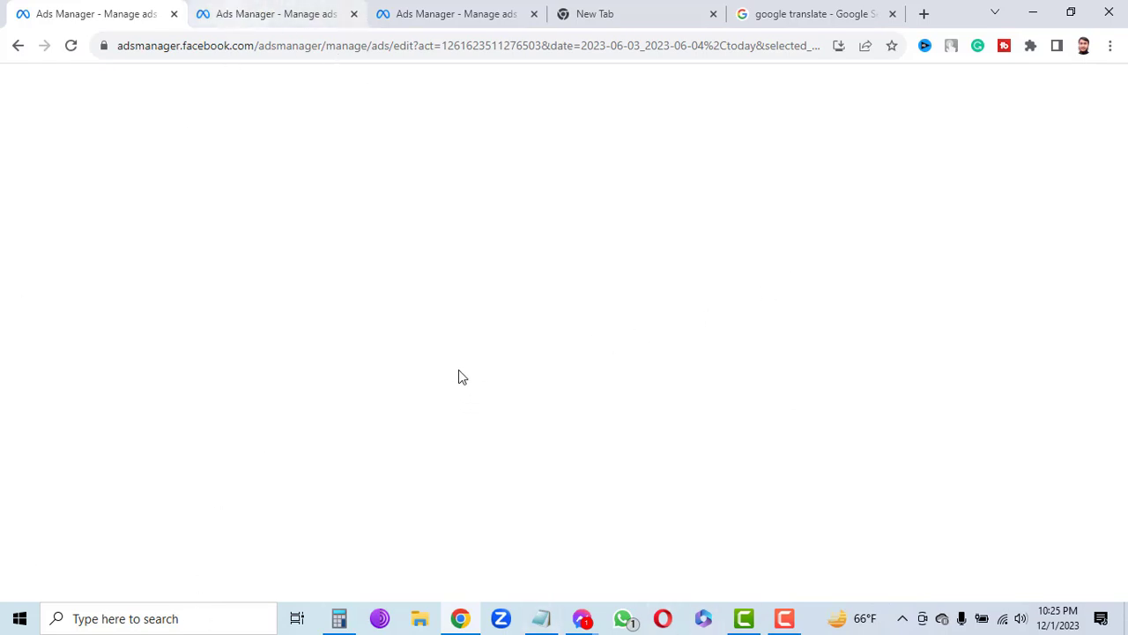
key(ctrl+Tab)
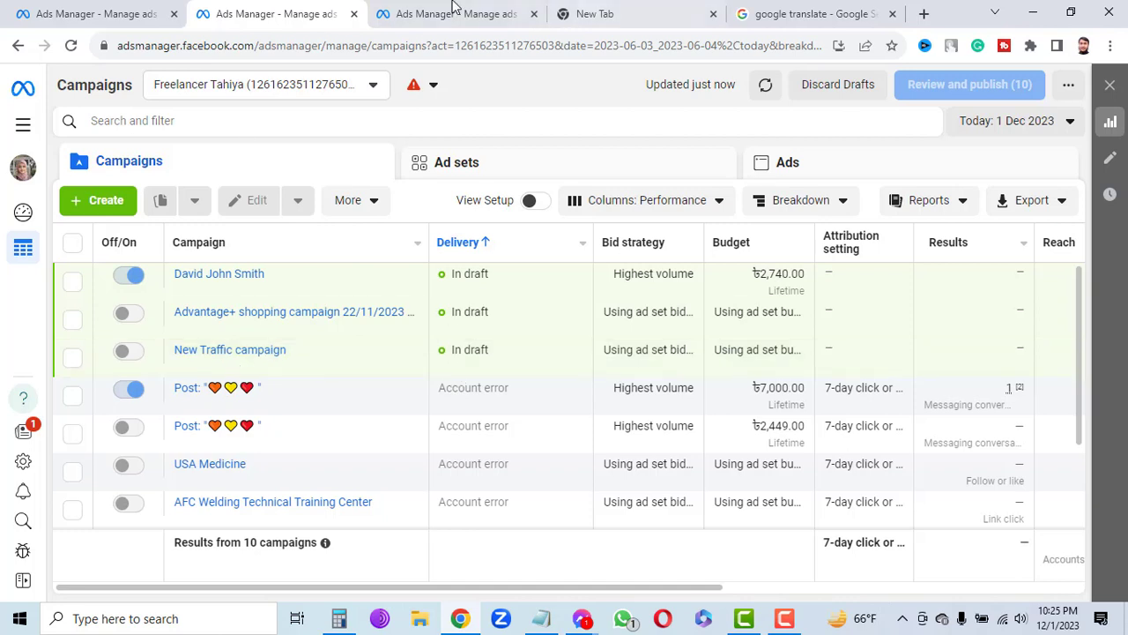
scroll(441, 458, down, 3)
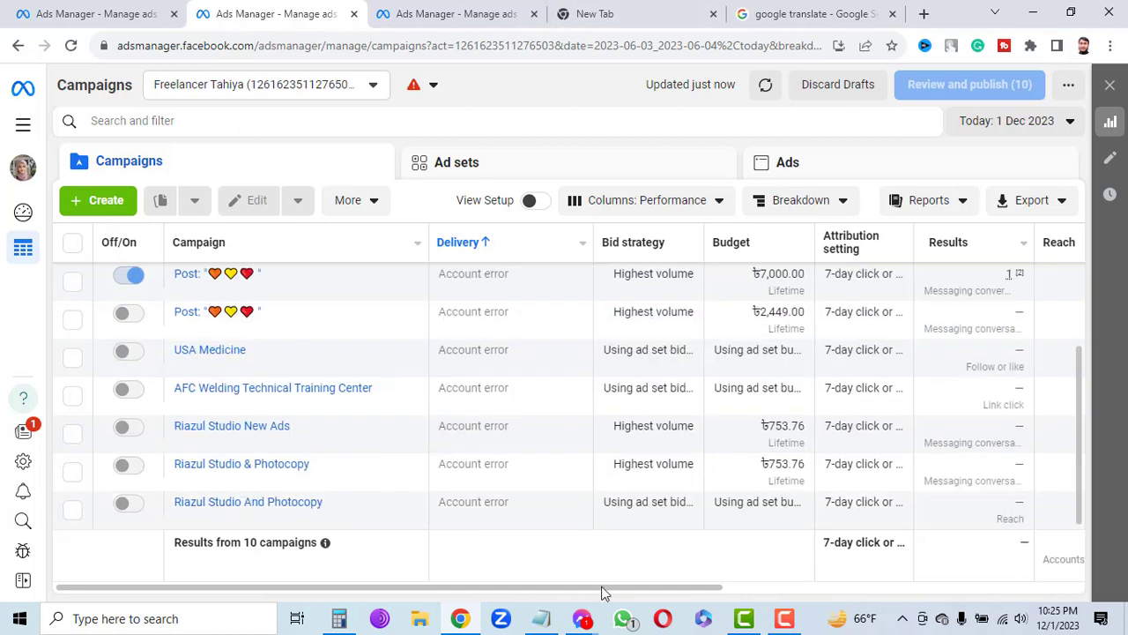
scroll(599, 547, up, 3)
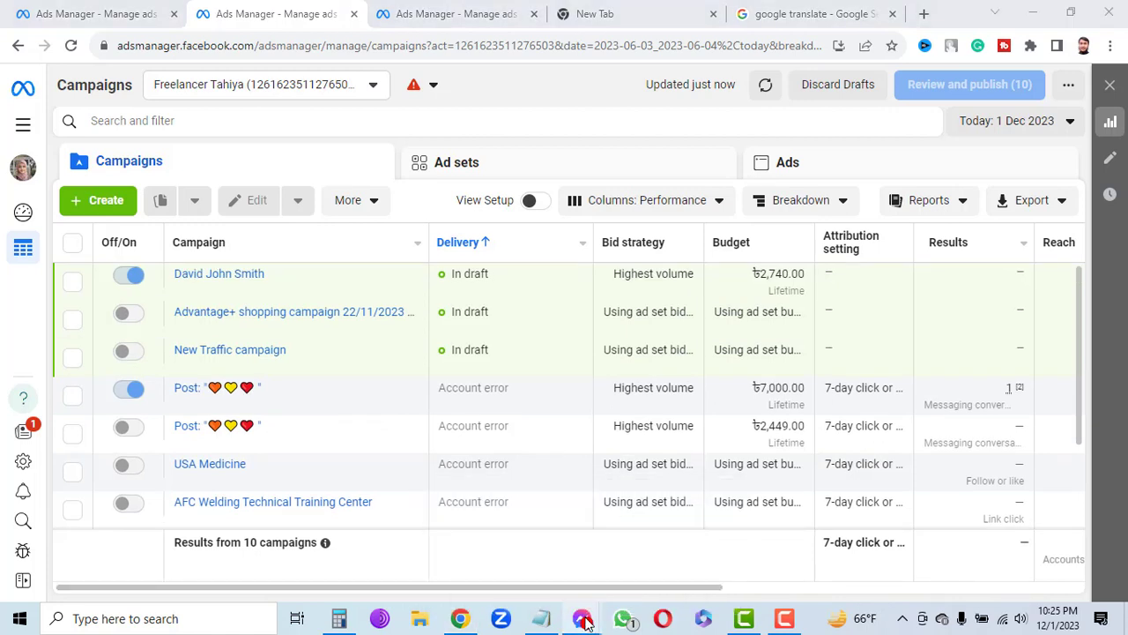
Check the Digital Marketing Help group call in Messenger and return to the campaigns list in the browser
click(667, 554)
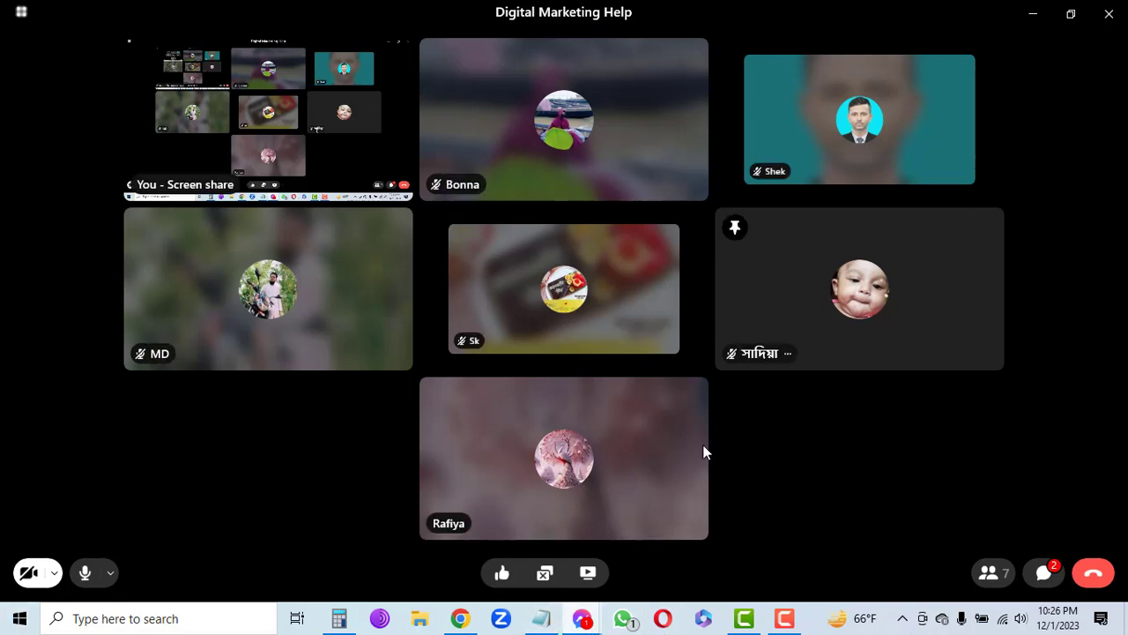
click(1033, 14)
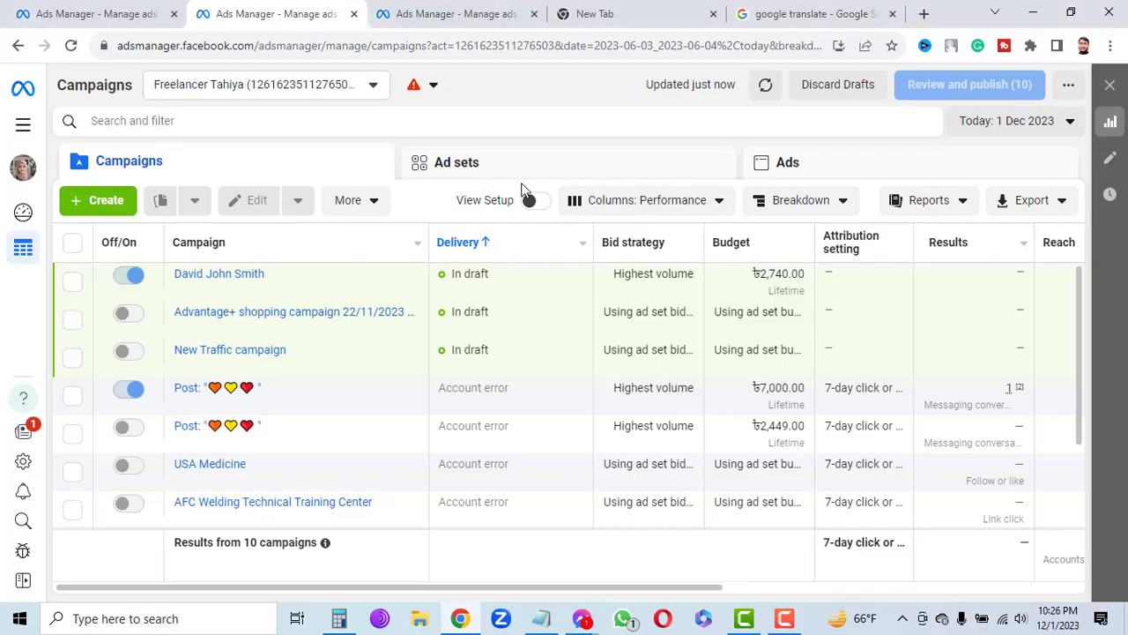
Open Facebook in place of the third Ads Manager page and log out of the current account
click(458, 18)
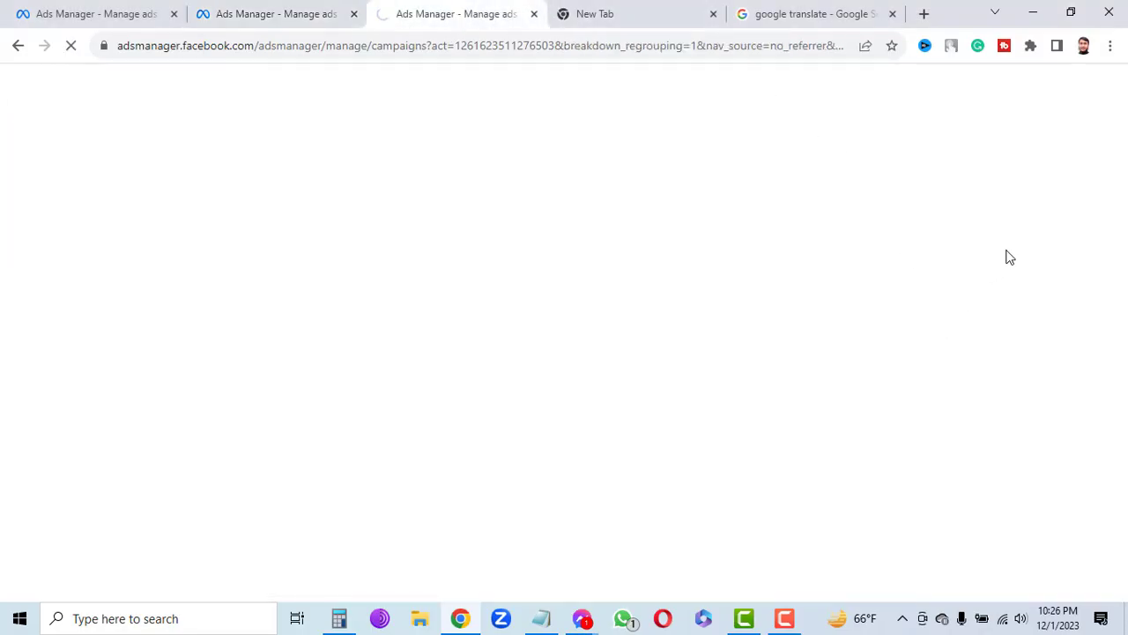
click(14, 49)
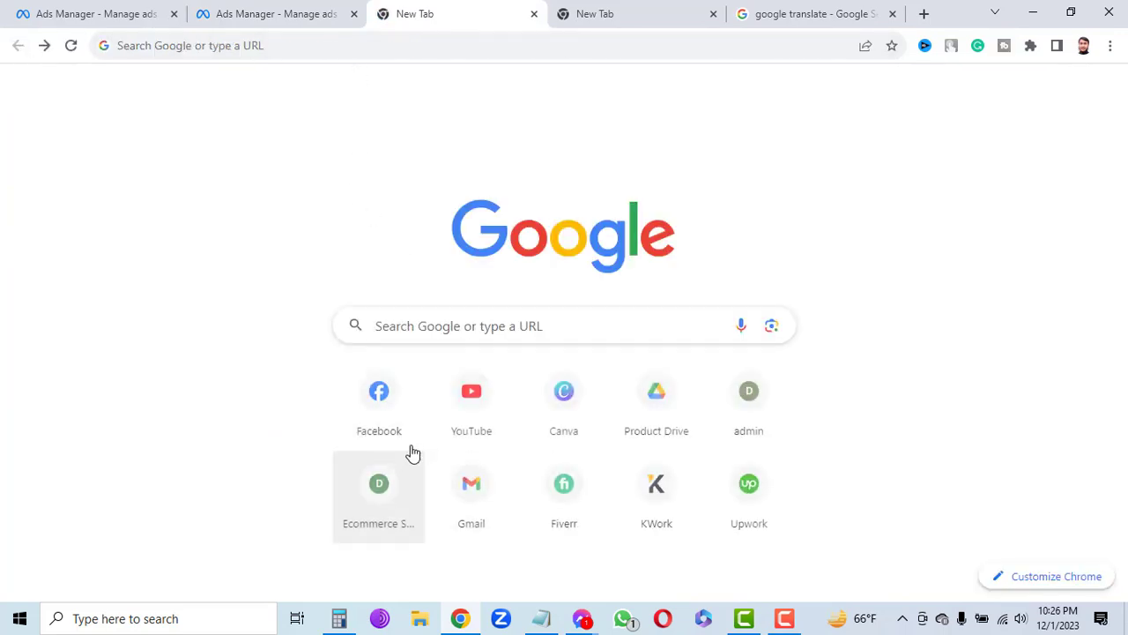
click(378, 401)
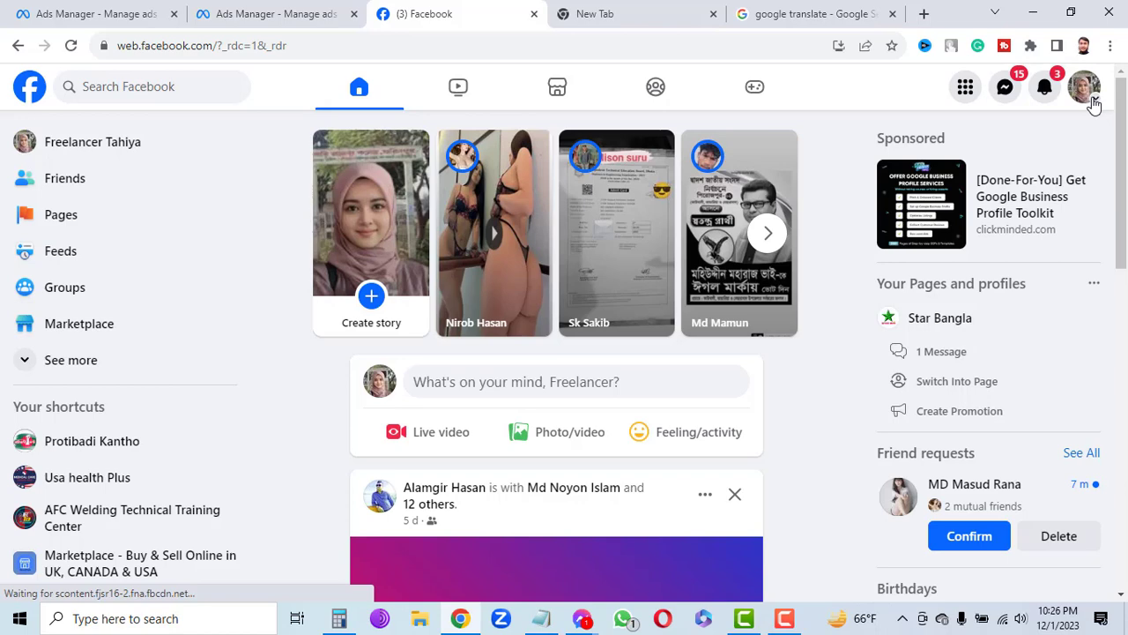
click(1091, 100)
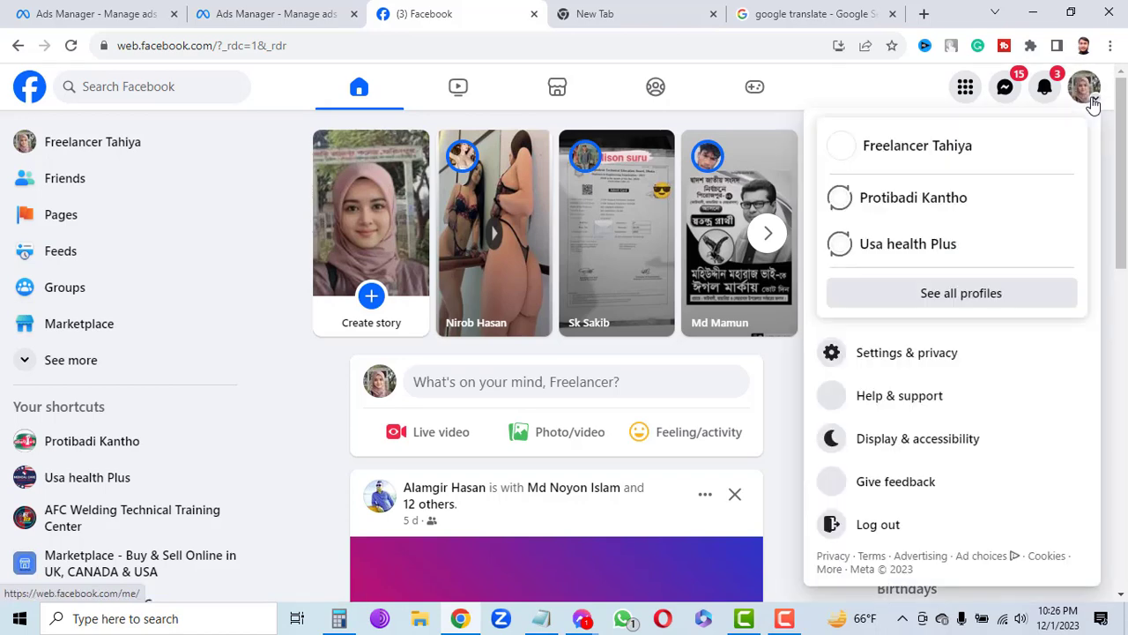
click(884, 527)
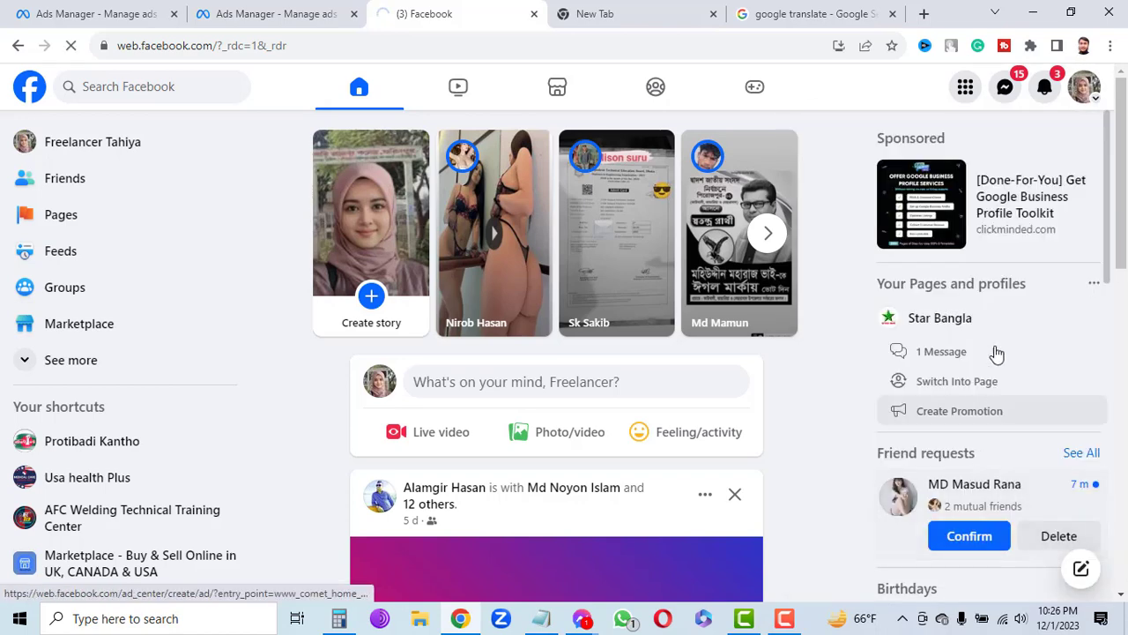
Delete the pending friend request on the Facebook home page and open the account options again
click(1067, 538)
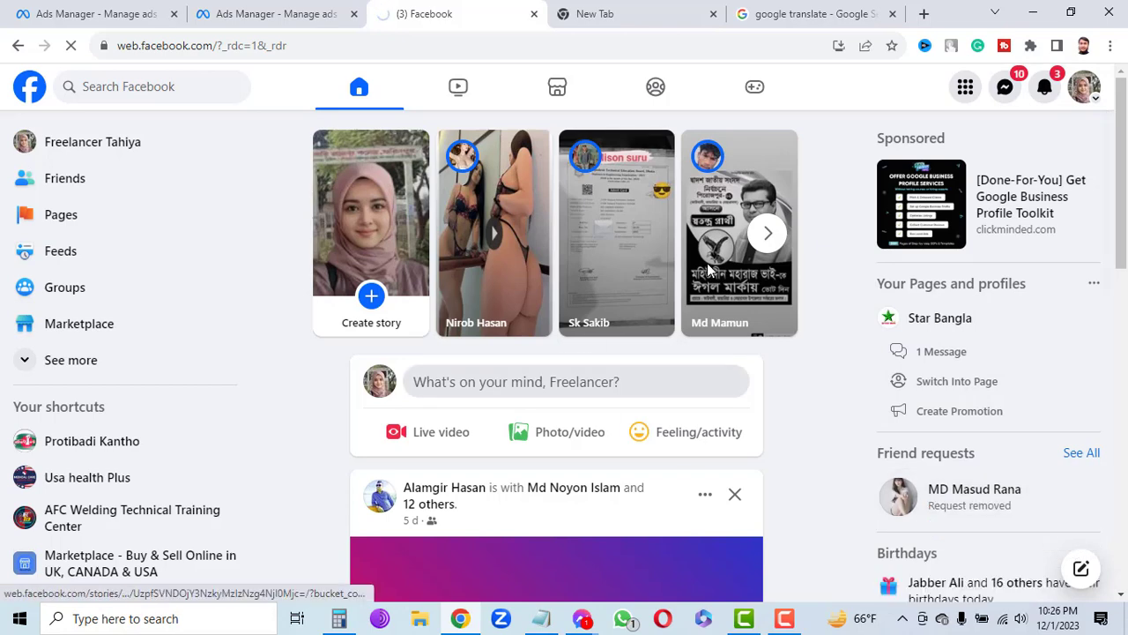
scroll(1017, 301, down, 5)
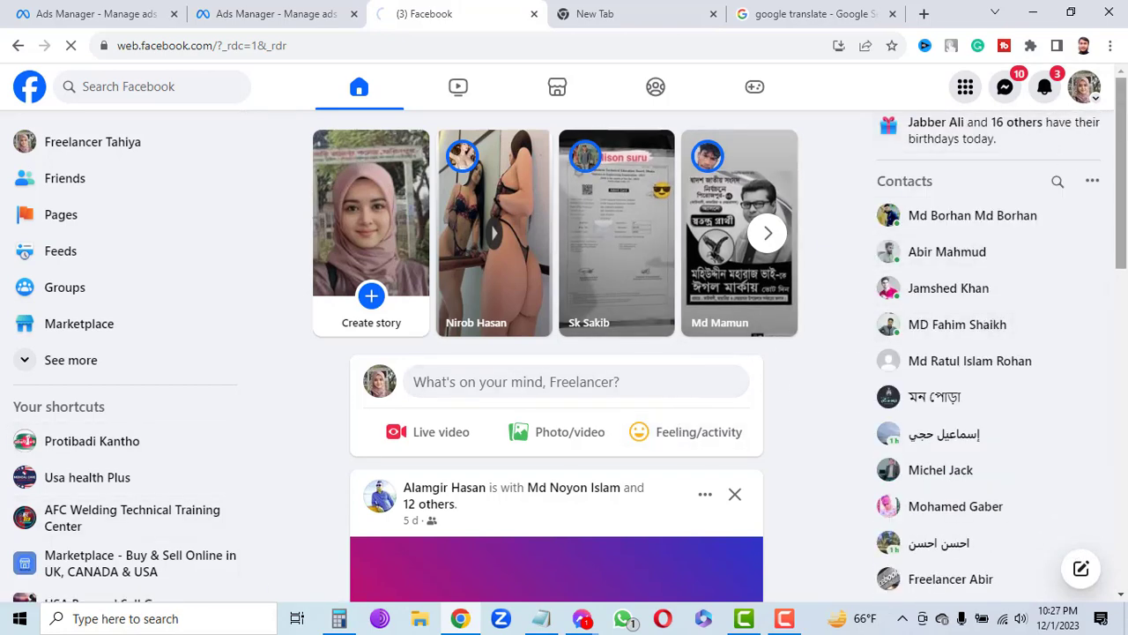
click(1085, 89)
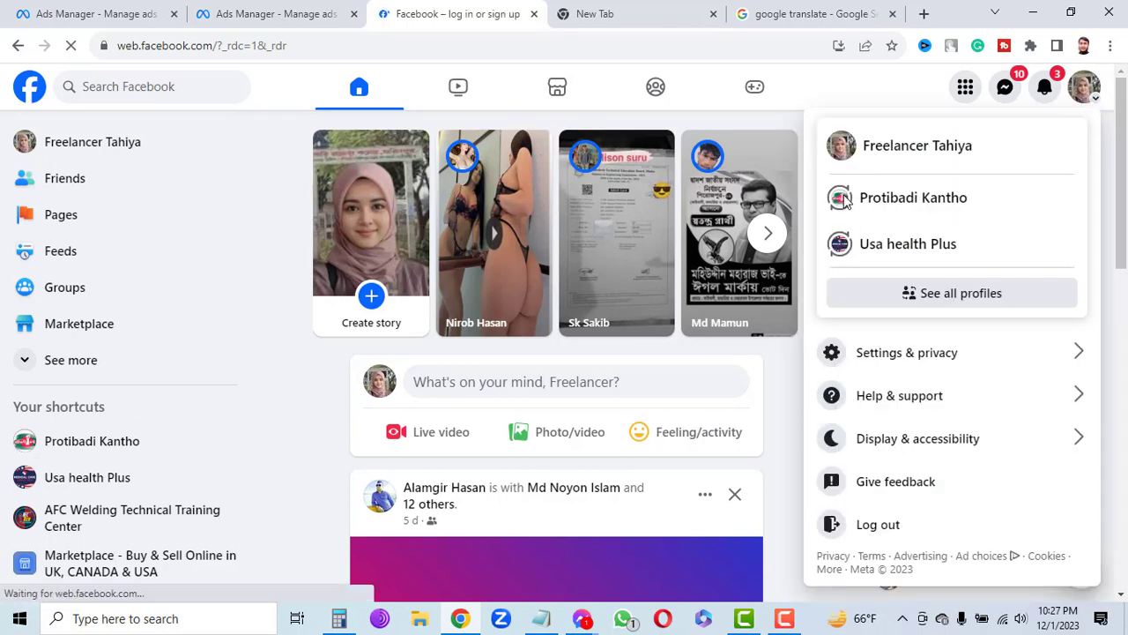
Log in to the second account among the recent logins, filling in the account password from the saved logins
scroll(589, 263, down, 3)
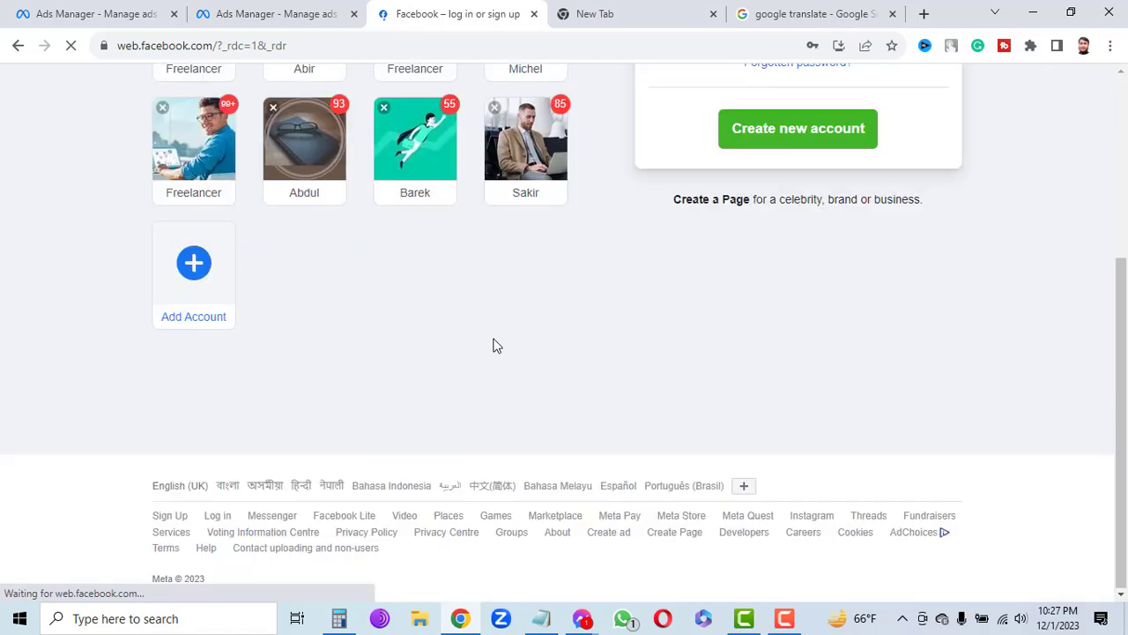
scroll(408, 247, up, 3)
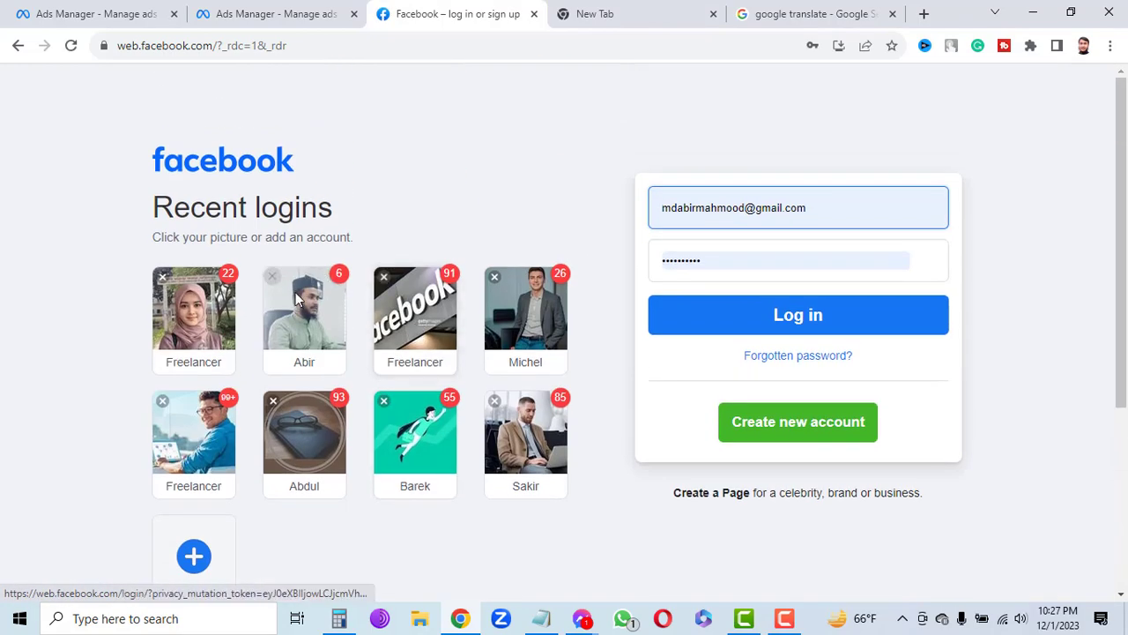
click(304, 308)
click(564, 353)
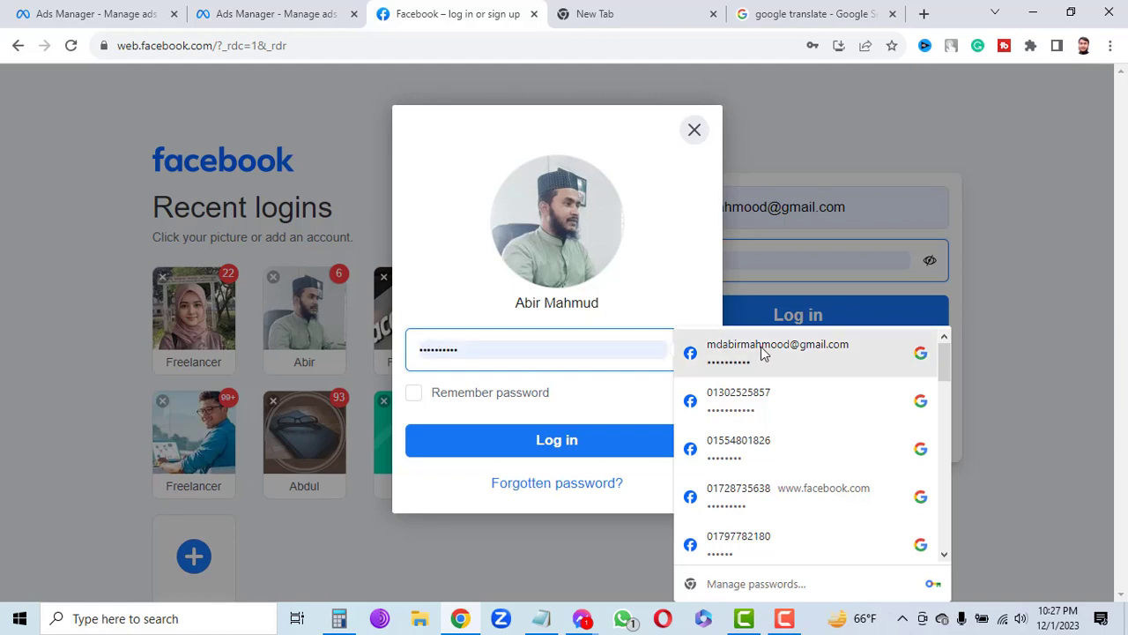
click(765, 353)
click(639, 439)
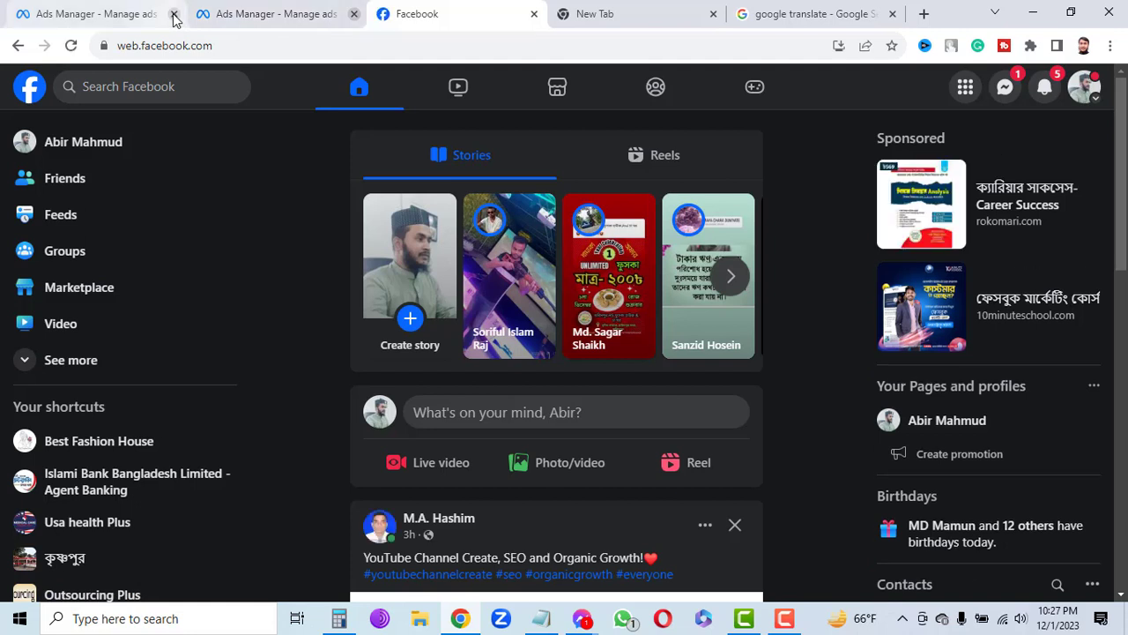
Close both old Ads Manager pages and load Ads Manager for the newly logged-in account in the empty browser tab
click(173, 14)
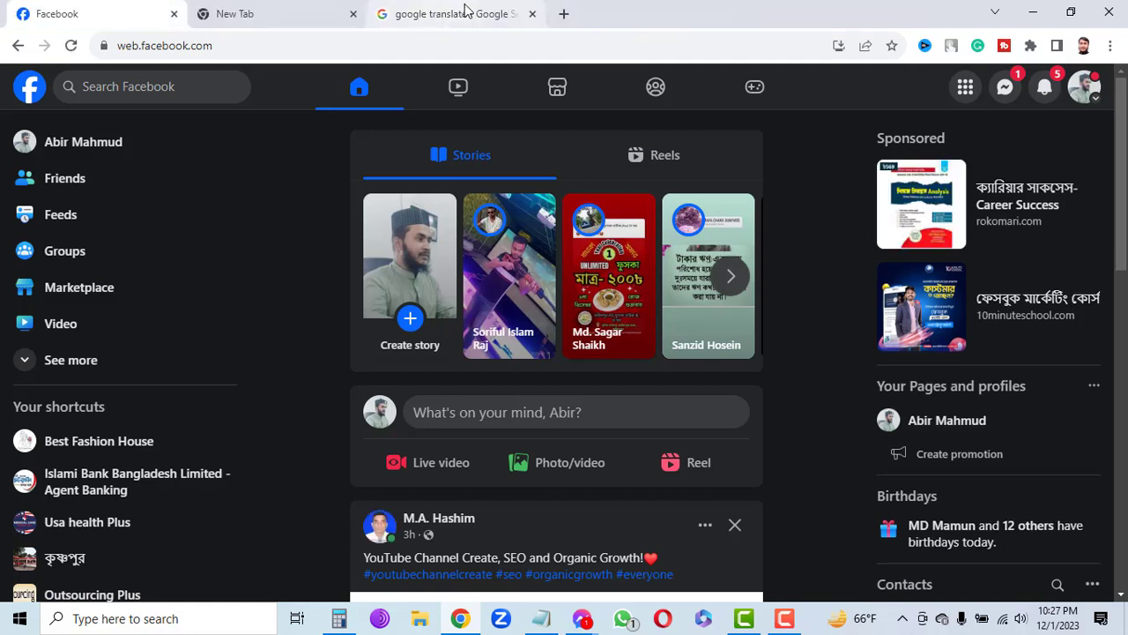
click(246, 16)
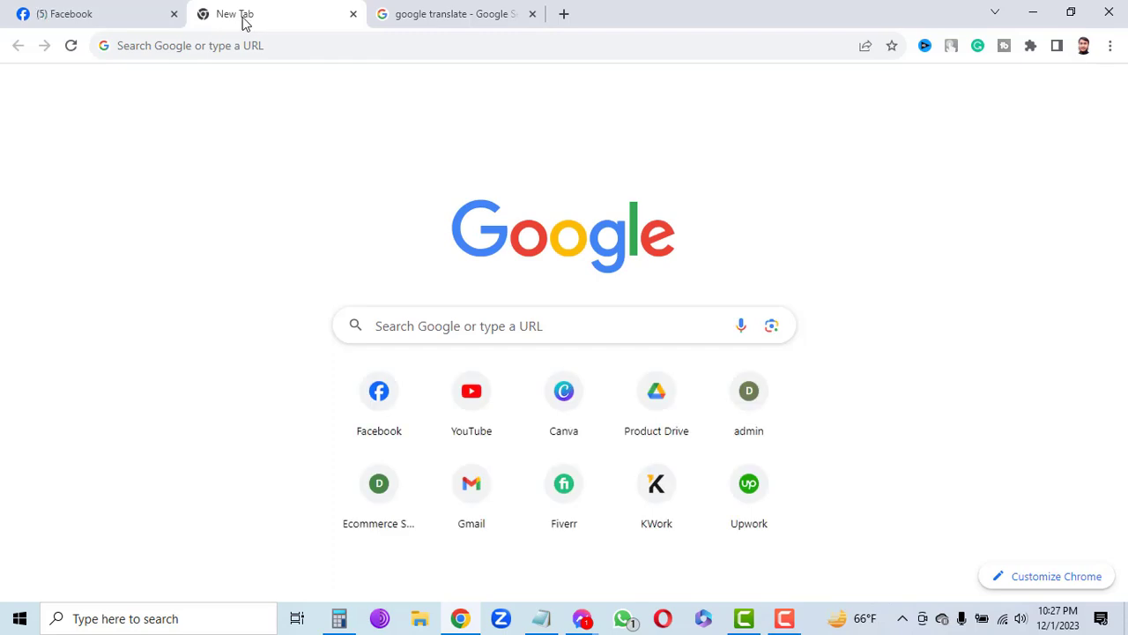
click(243, 46)
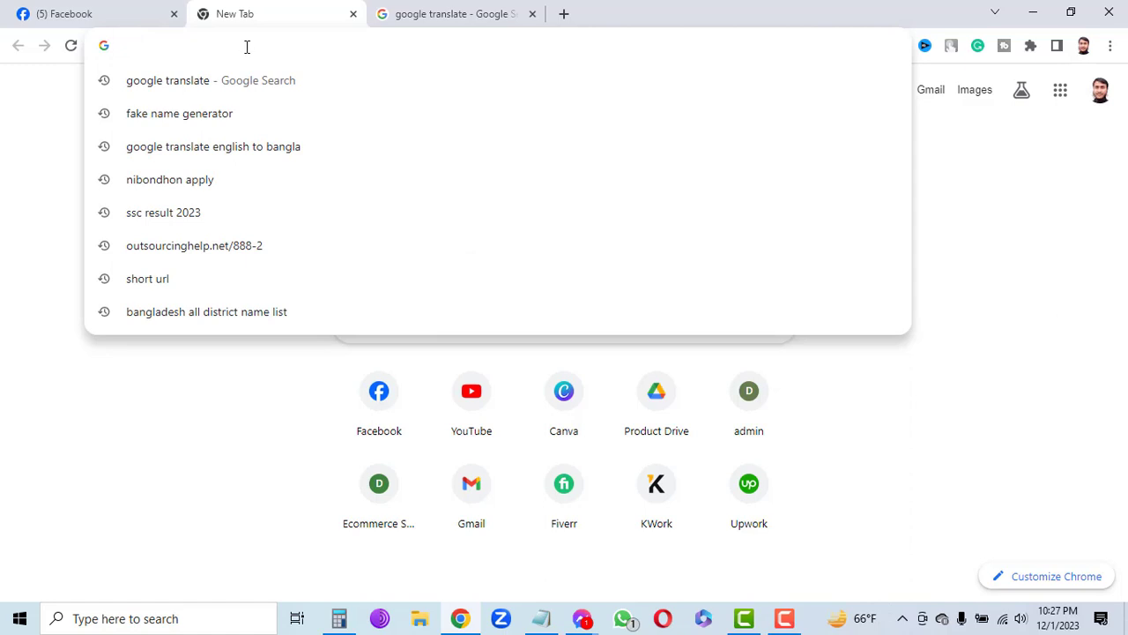
text(fa)
key(Return)
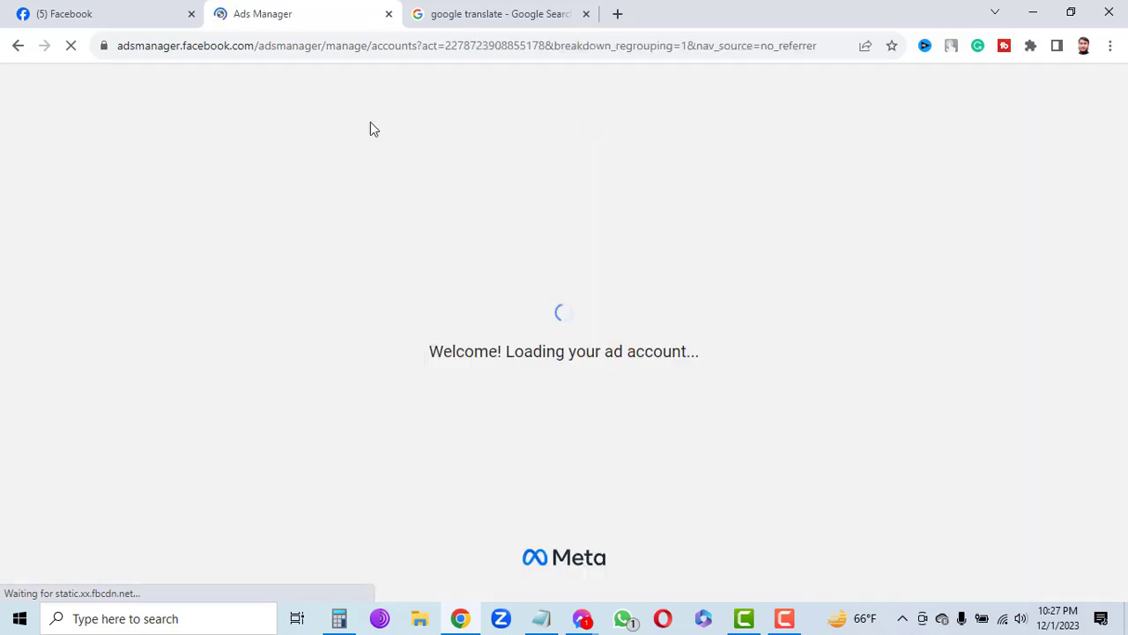
Return to Ads Manager from the Facebook home page and dismiss the advertising restriction notice without confirming identity
click(54, 16)
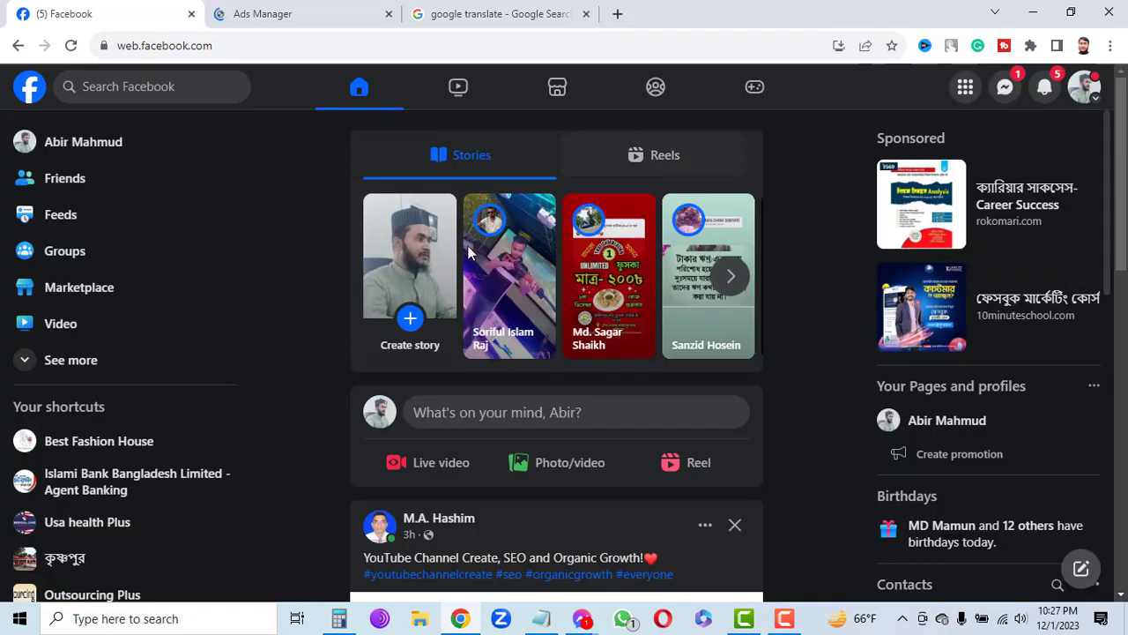
click(299, 14)
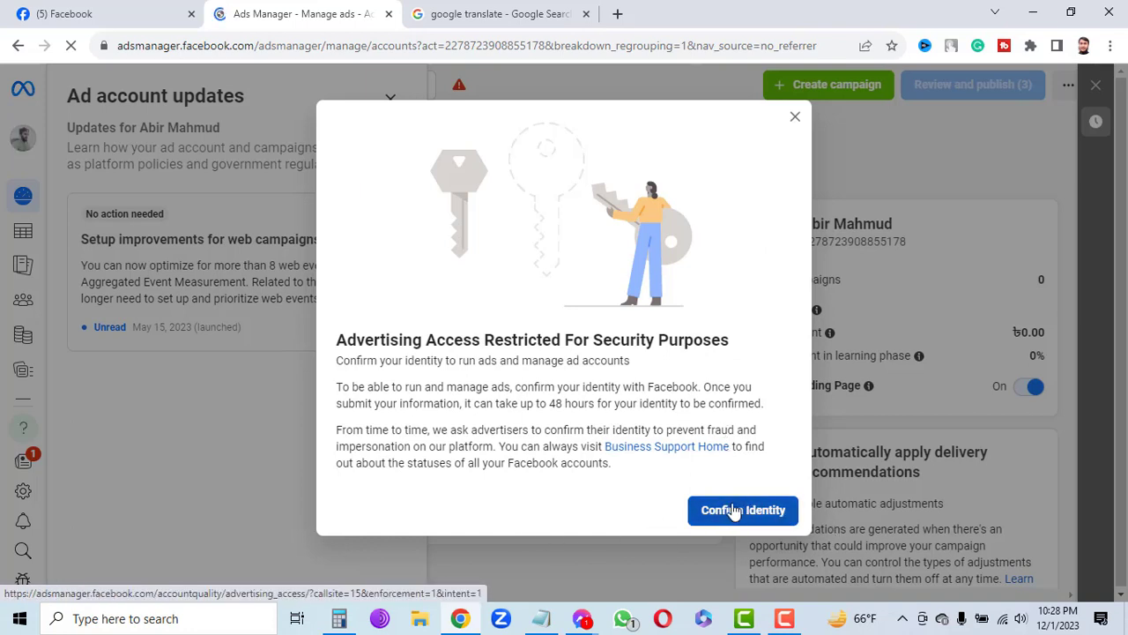
click(796, 119)
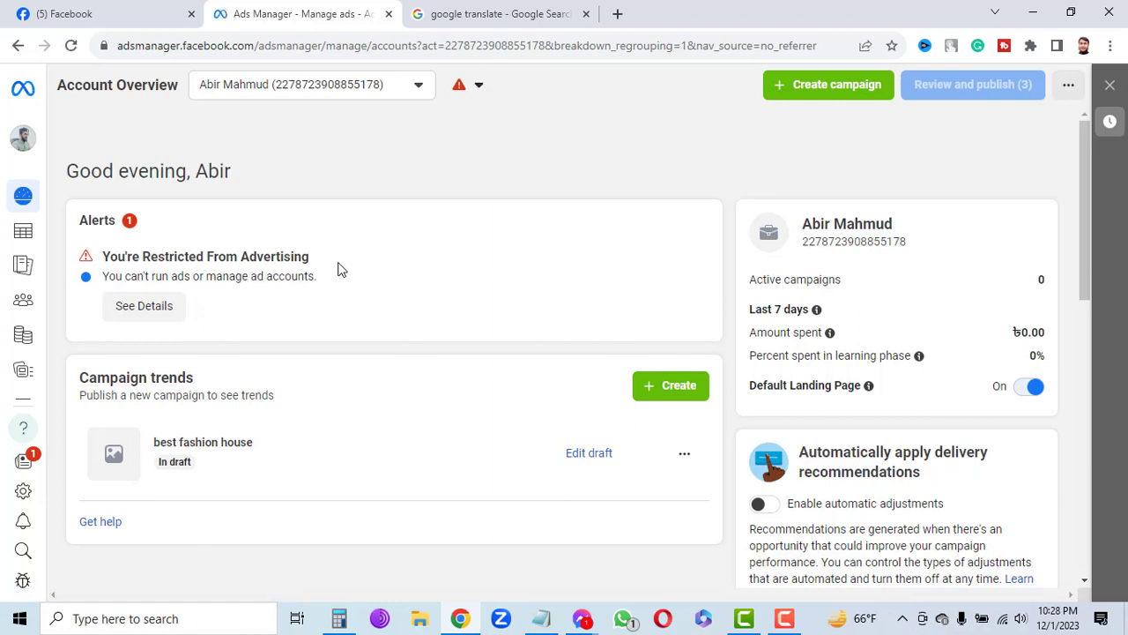
Check which ad accounts are available and look through the alerts, campaign trends and setup tasks in the account overview
click(368, 91)
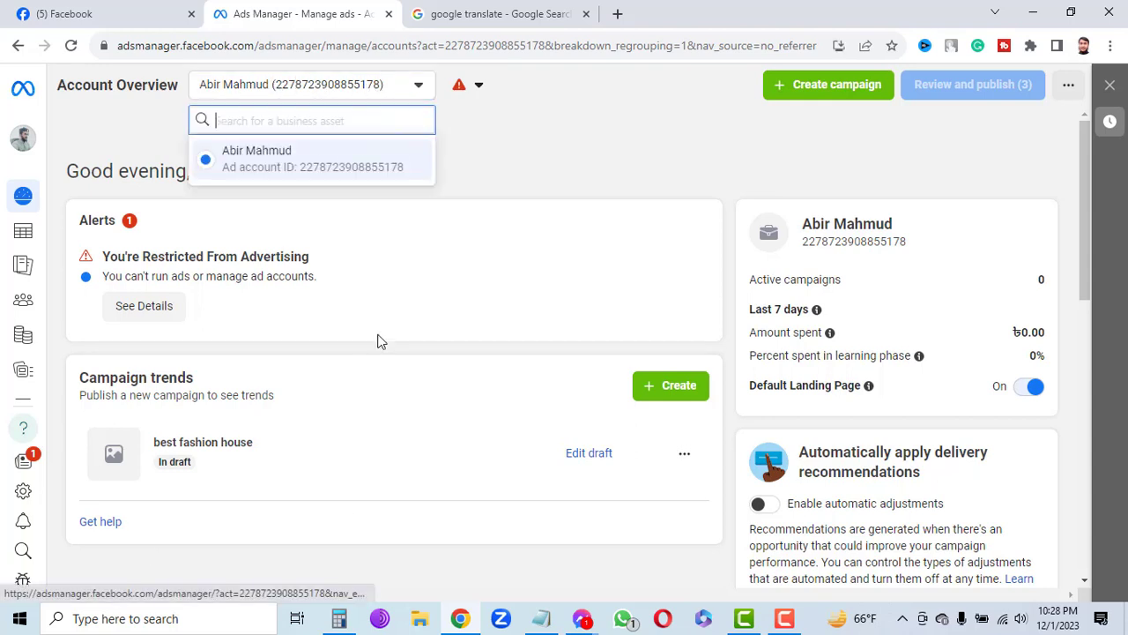
scroll(390, 397, down, 5)
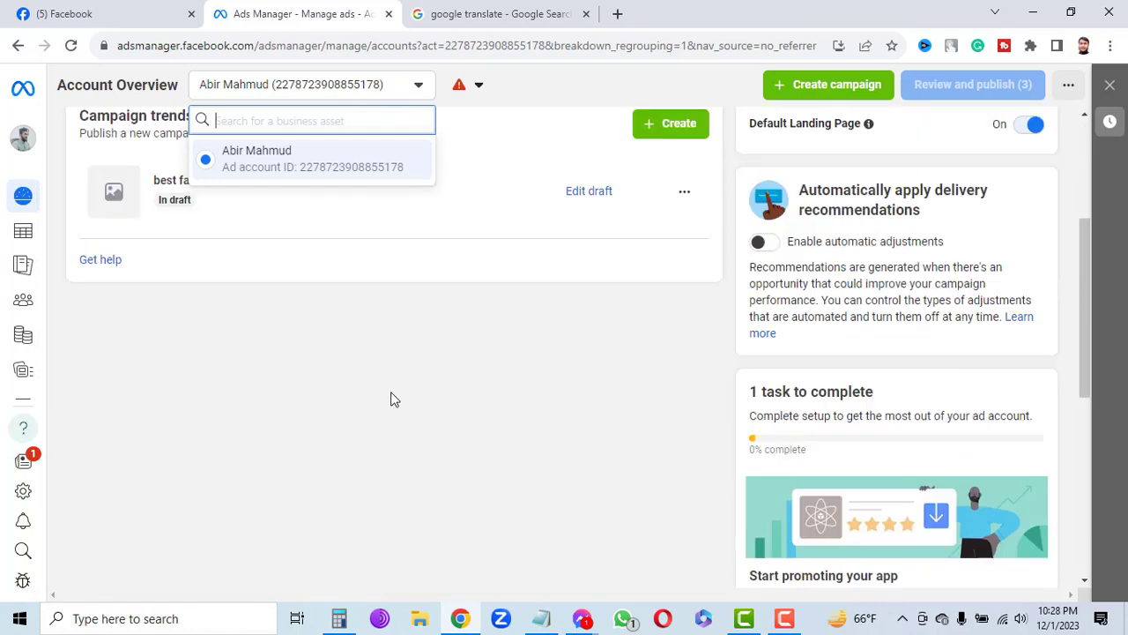
scroll(581, 366, down, 4)
scroll(589, 370, up, 8)
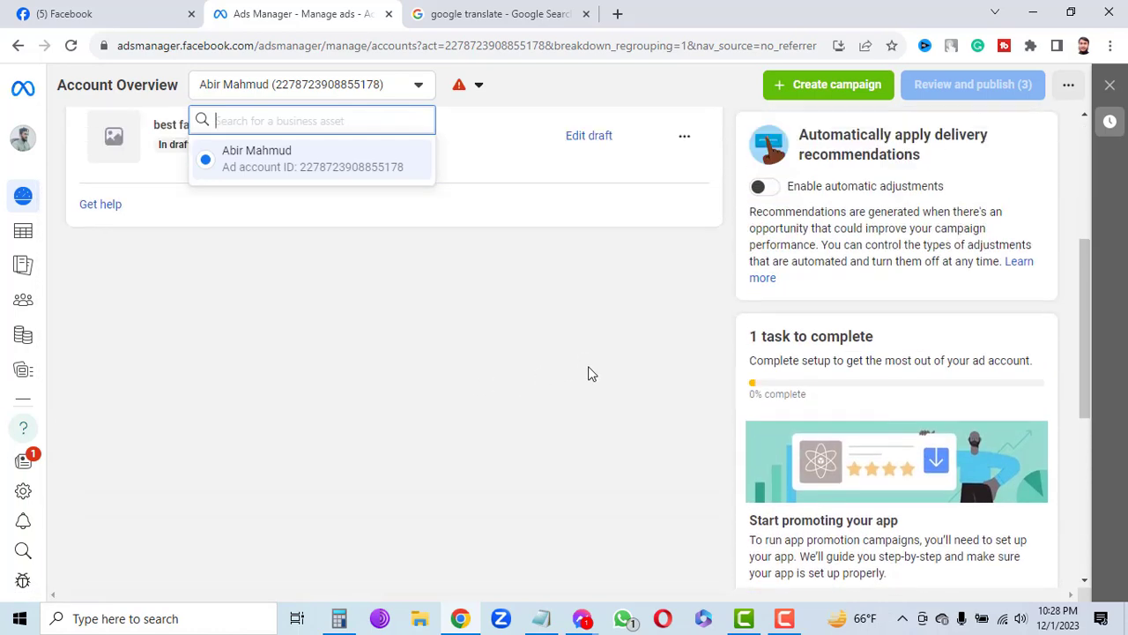
scroll(589, 369, up, 1)
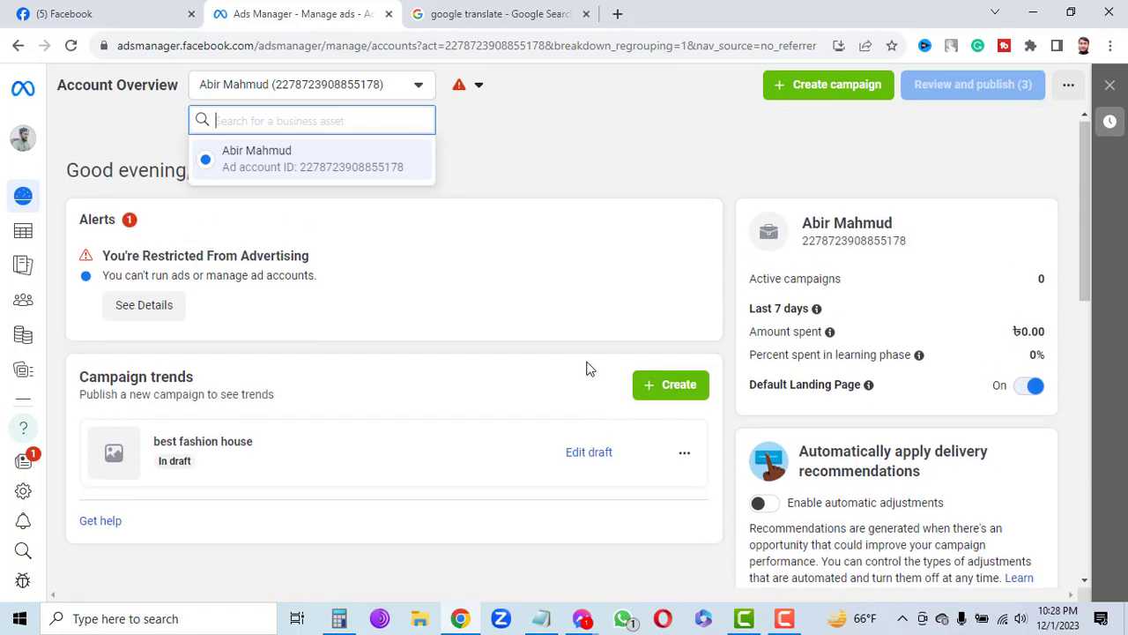
click(652, 167)
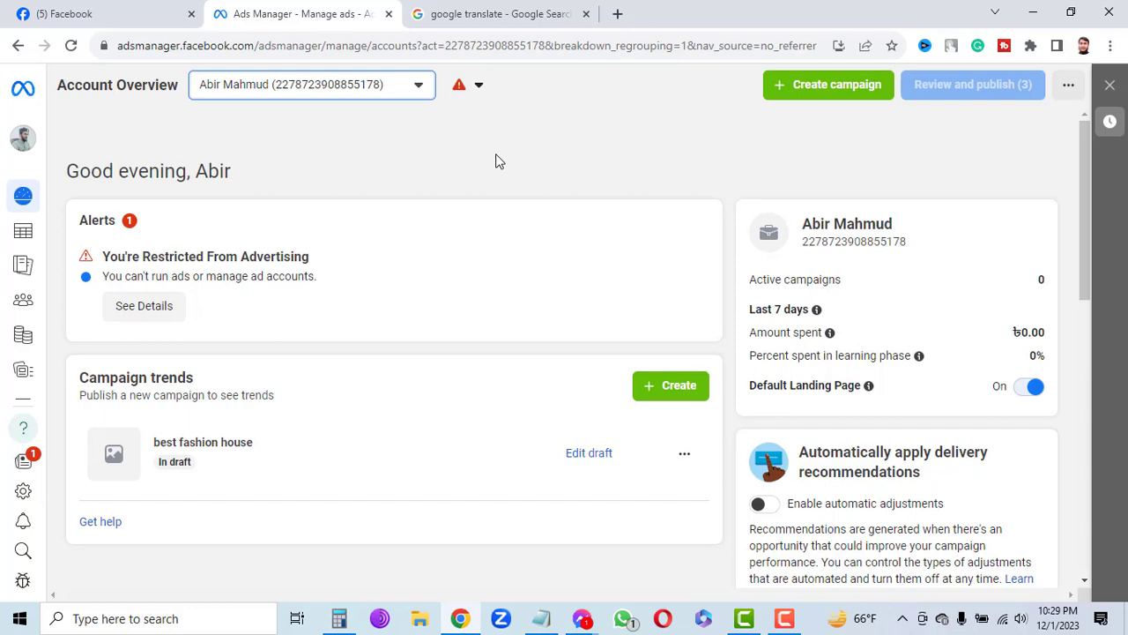
click(88, 14)
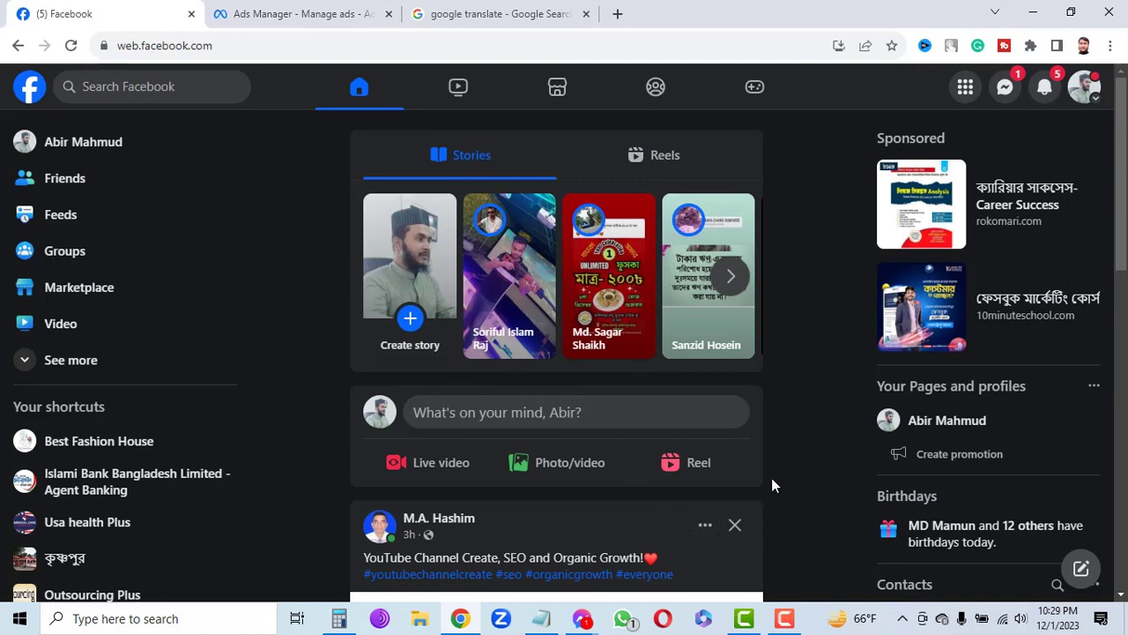
scroll(810, 387, down, 4)
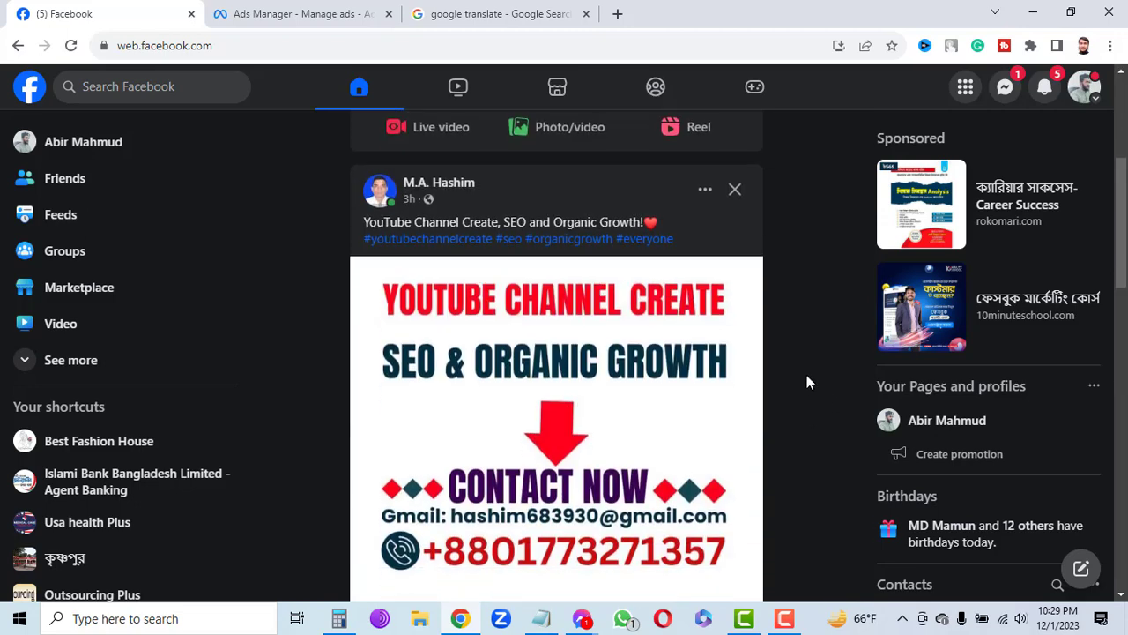
scroll(807, 377, down, 2)
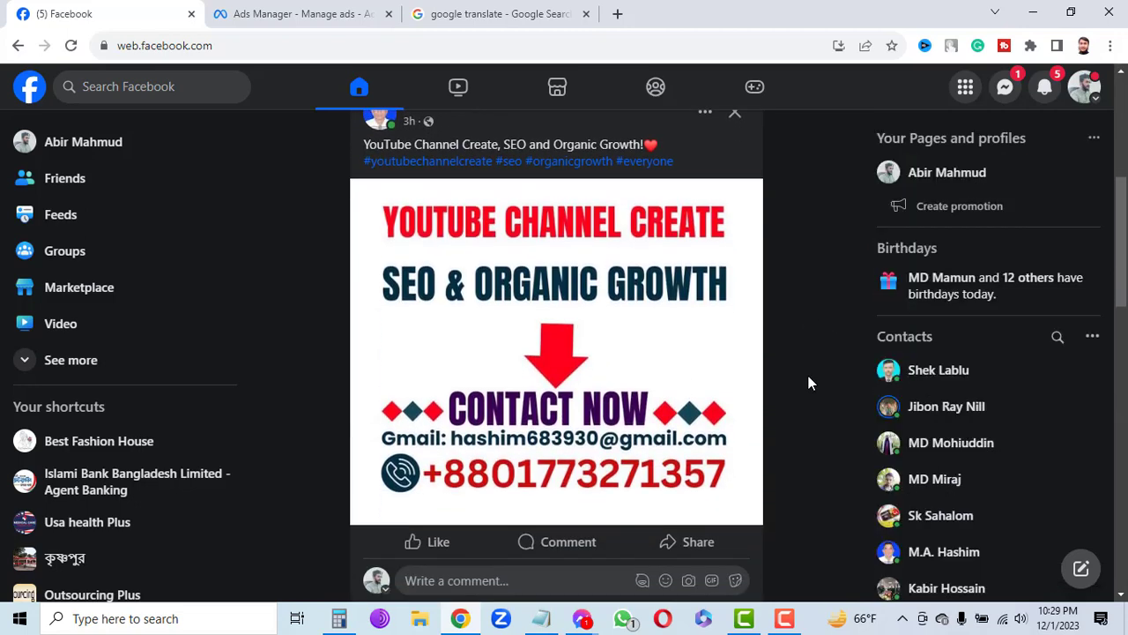
click(300, 18)
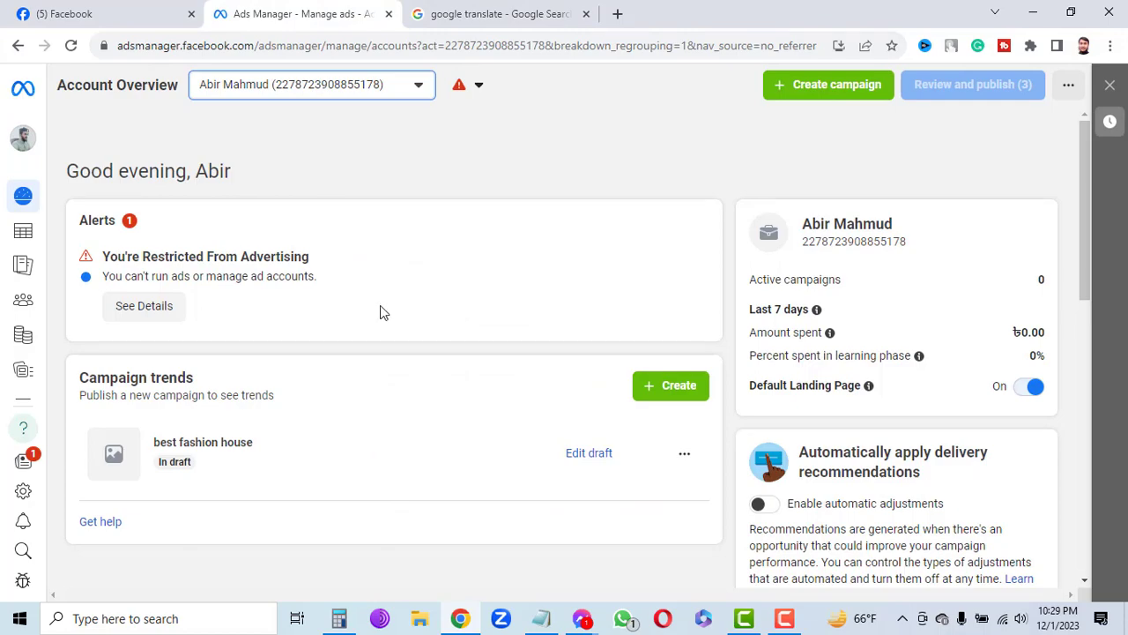
Switch to the Digital Marketing Help group call in Messenger
mouse_move(581, 618)
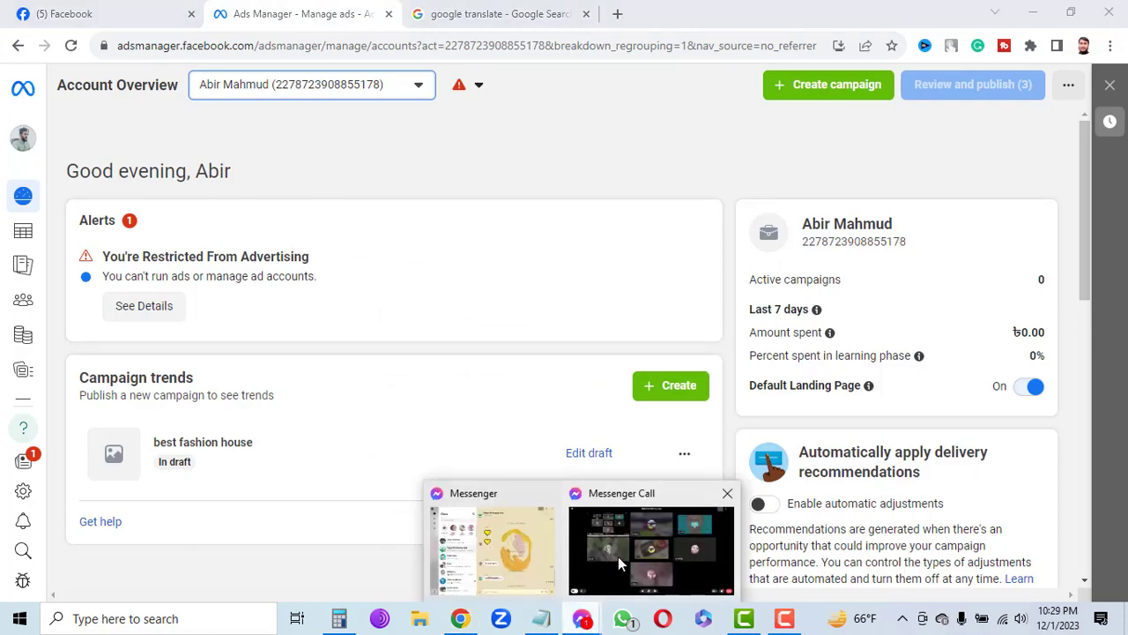
click(619, 556)
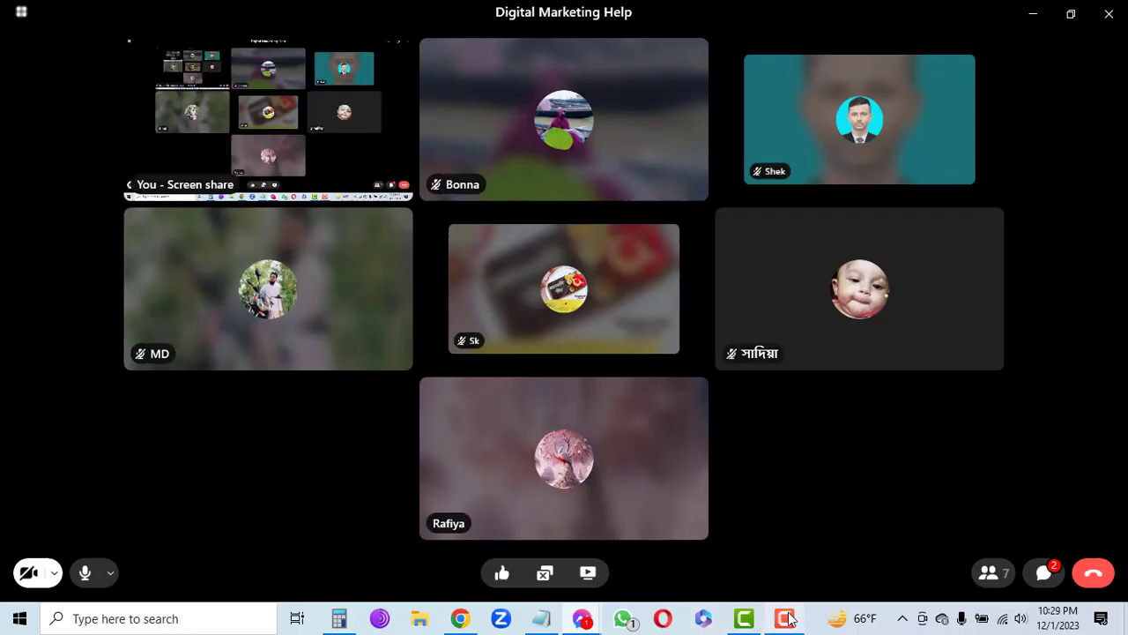